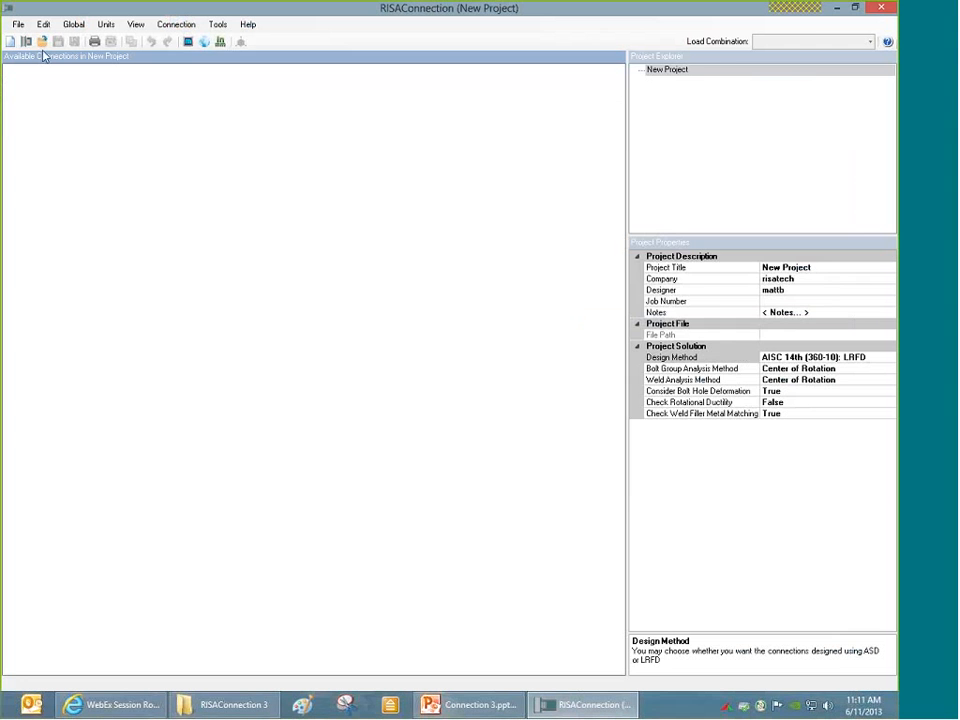
# Step: Create a Column/Beam Flange Plate moment connection named Connection 1 in the current project
pyautogui.click(27, 42)
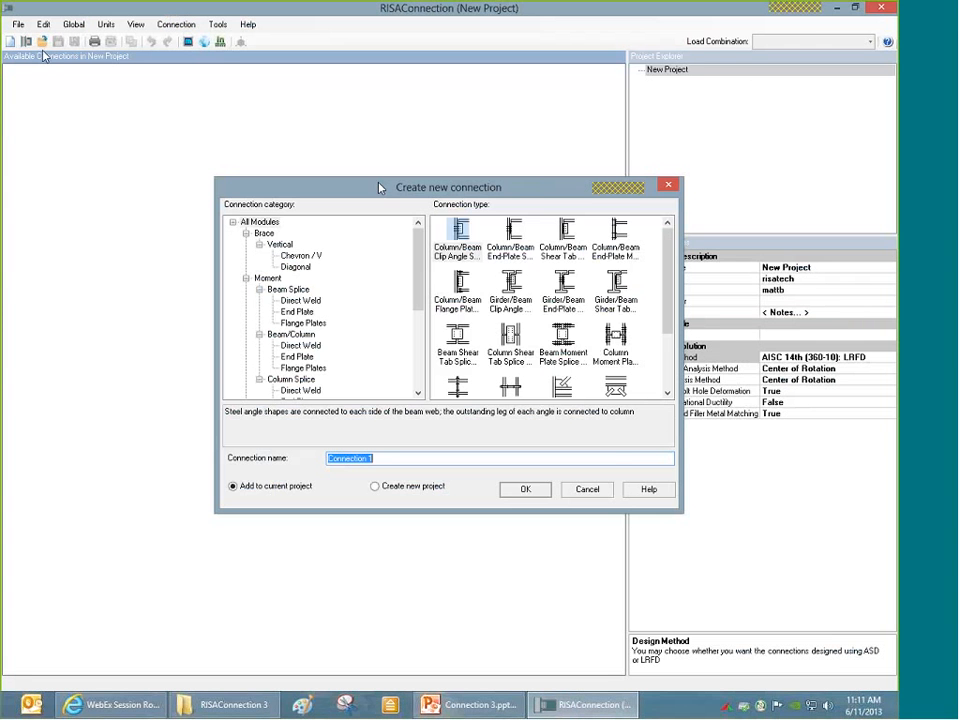
pyautogui.moveTo(669, 299); pyautogui.dragTo(669, 322)
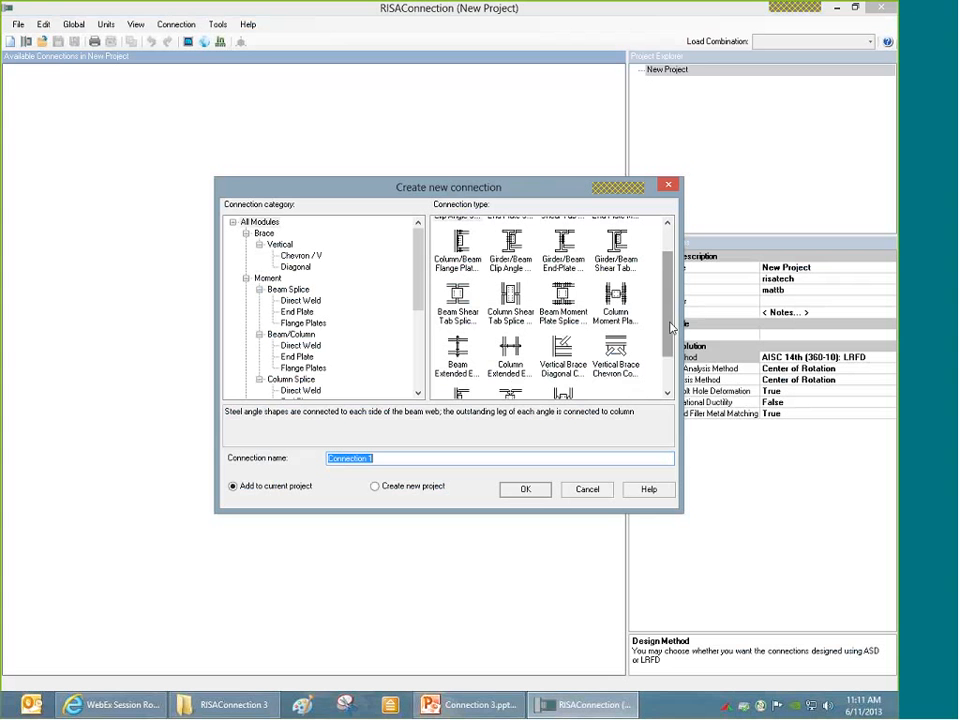
pyautogui.scroll(-3, 625, 358)
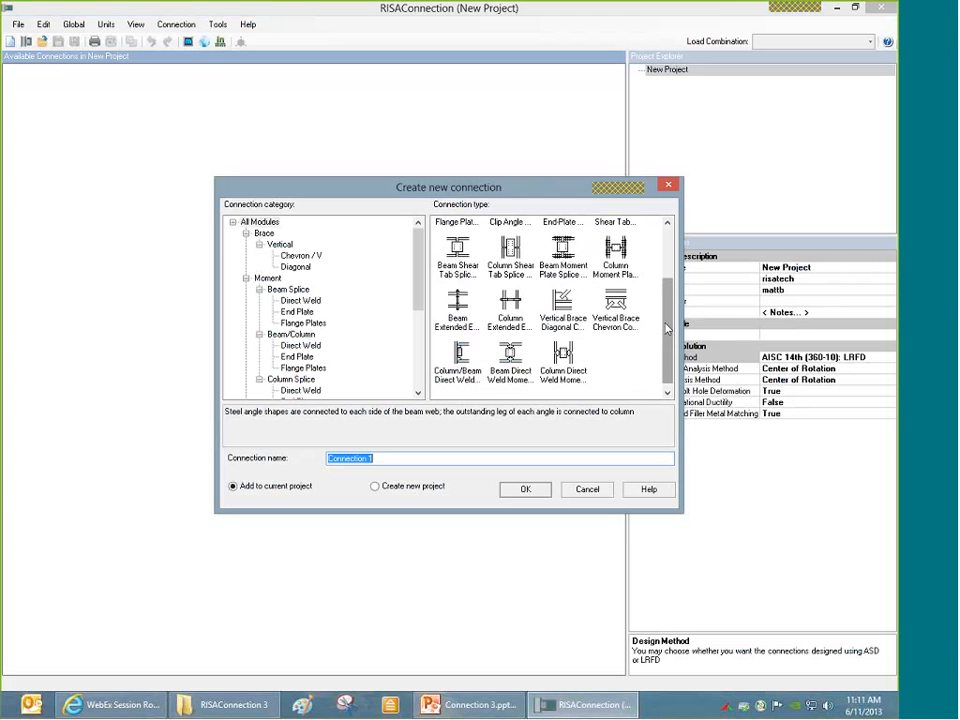
pyautogui.scroll(3, 665, 330)
pyautogui.scroll(3, 665, 327)
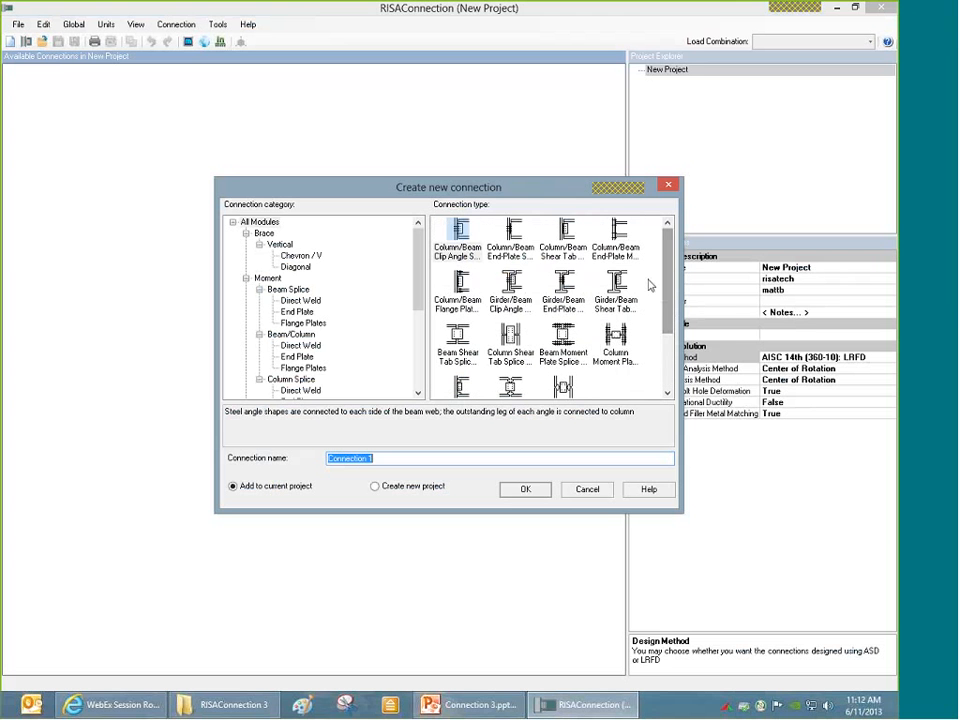
pyautogui.click(465, 290)
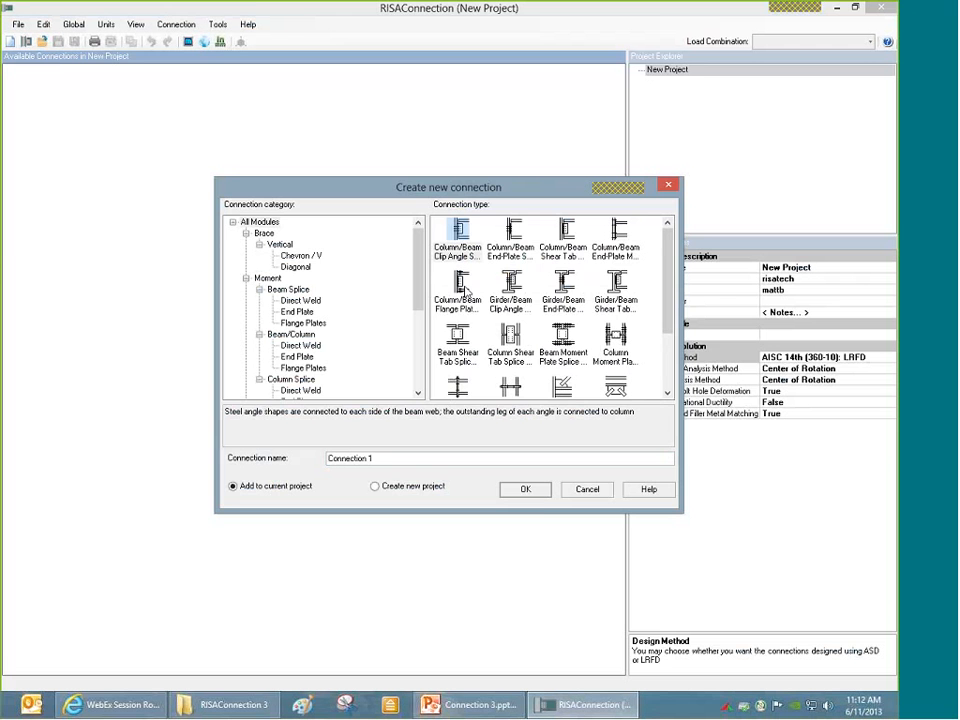
pyautogui.click(465, 290)
pyautogui.click(540, 491)
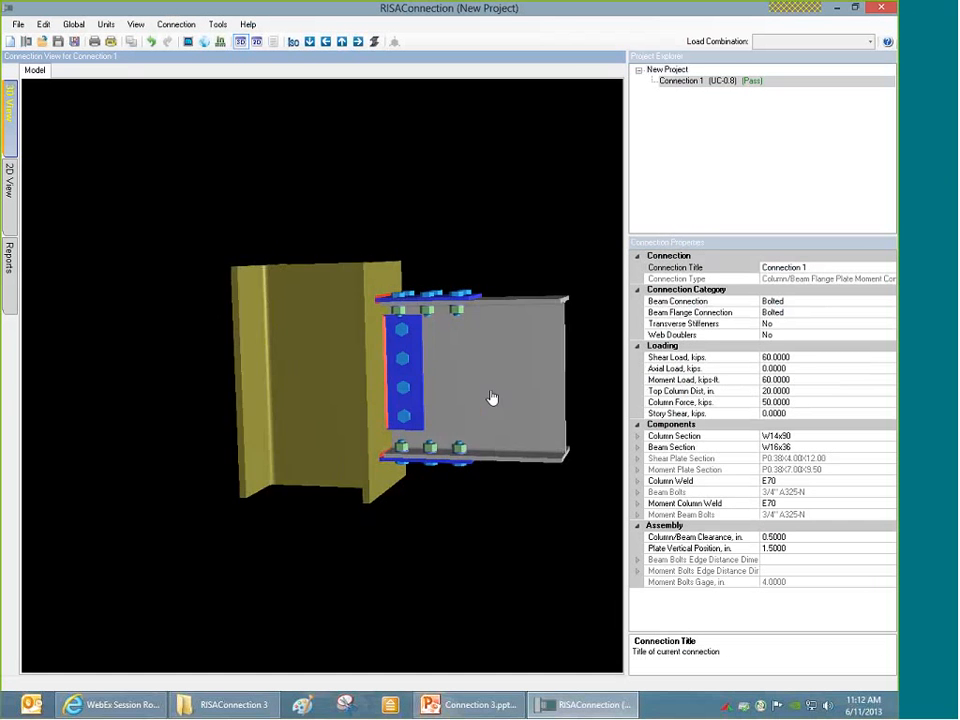
# Step: Inspect the new connection in the 3D model view and the 2D side view
pyautogui.click(9, 185)
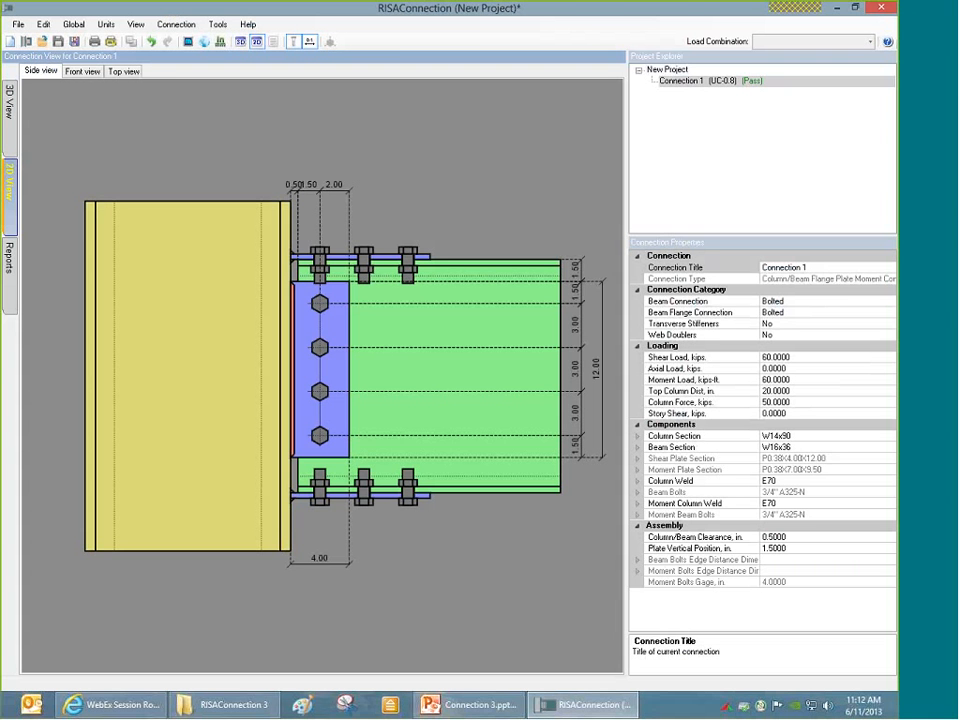
pyautogui.click(10, 105)
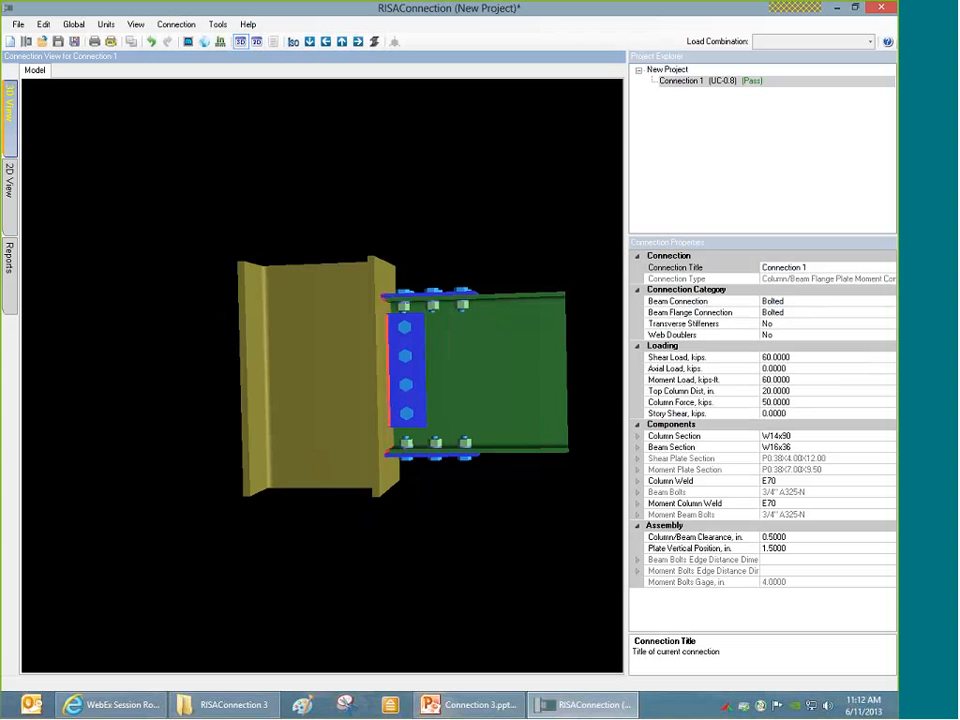
pyautogui.moveTo(424, 375); pyautogui.dragTo(318, 318)
pyautogui.click(10, 195)
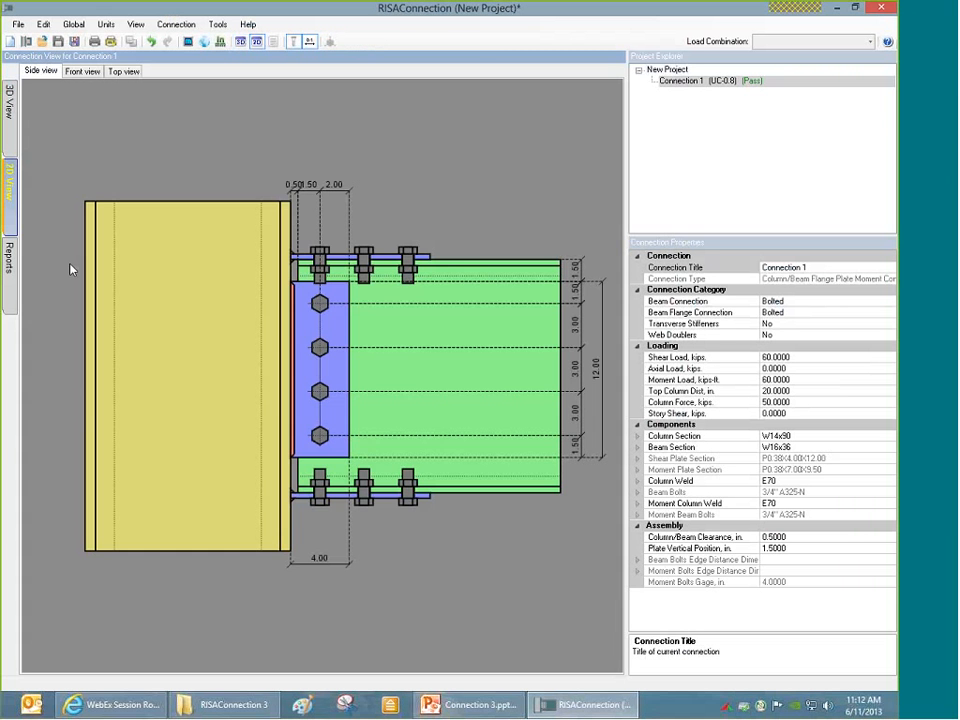
# Step: Change the project's moment units to kips-in
pyautogui.click(760, 380)
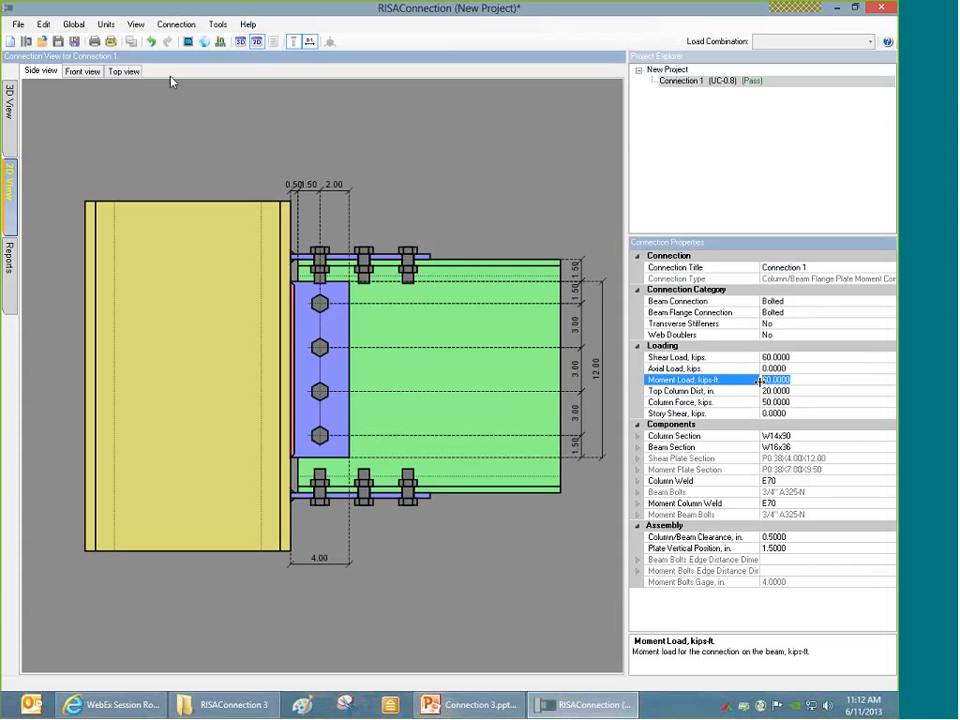
pyautogui.click(206, 44)
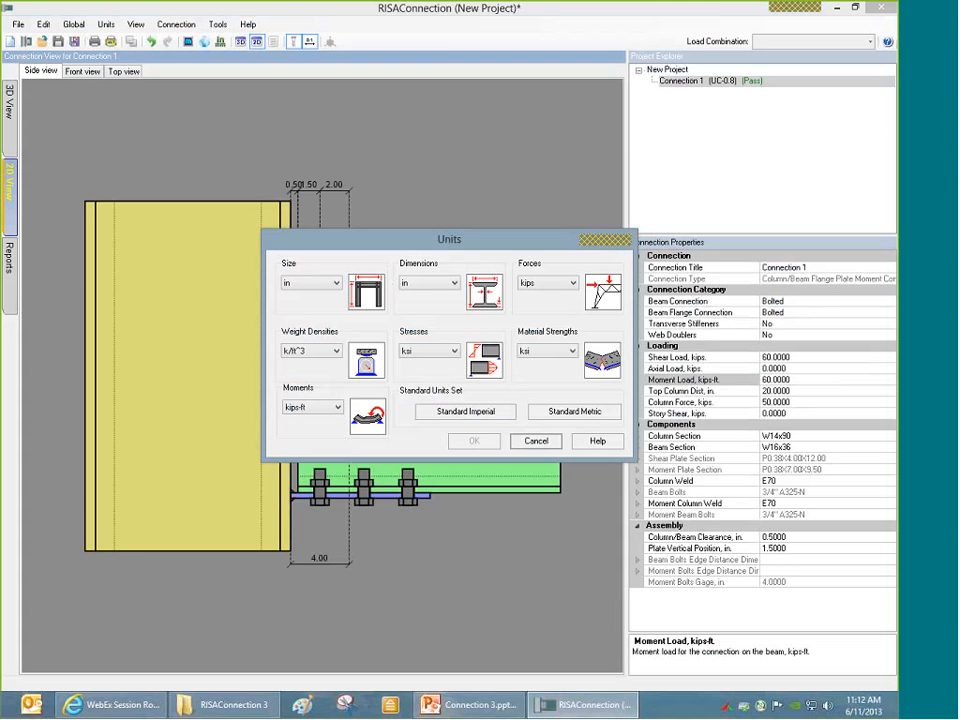
pyautogui.click(337, 407)
pyautogui.click(312, 429)
pyautogui.click(473, 442)
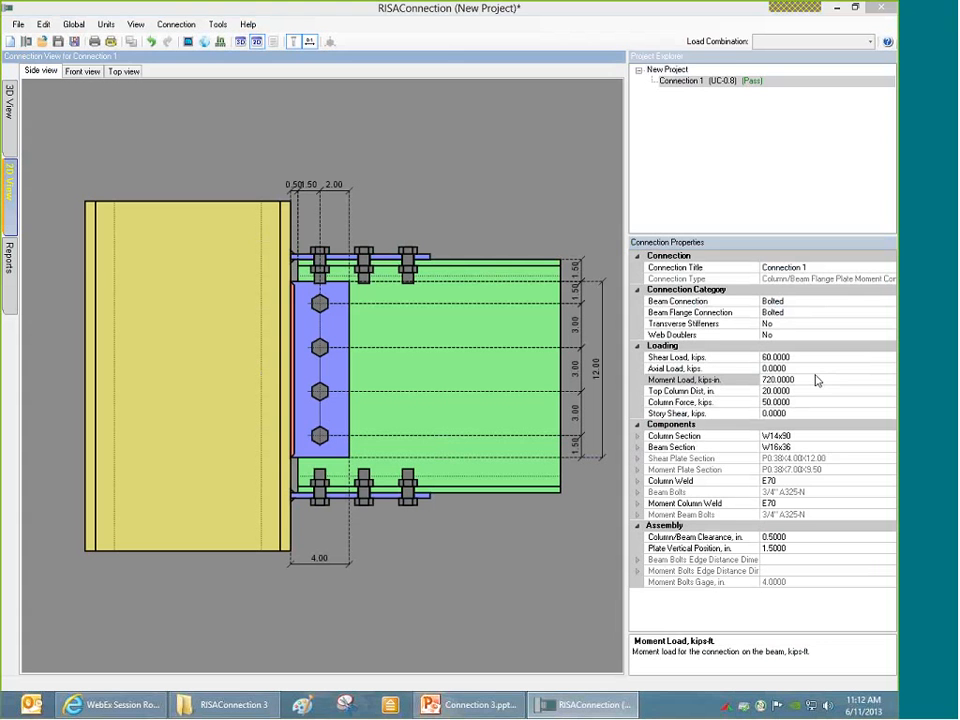
# Step: Set the connection's moment load to 3400 kips-in
pyautogui.click(710, 381)
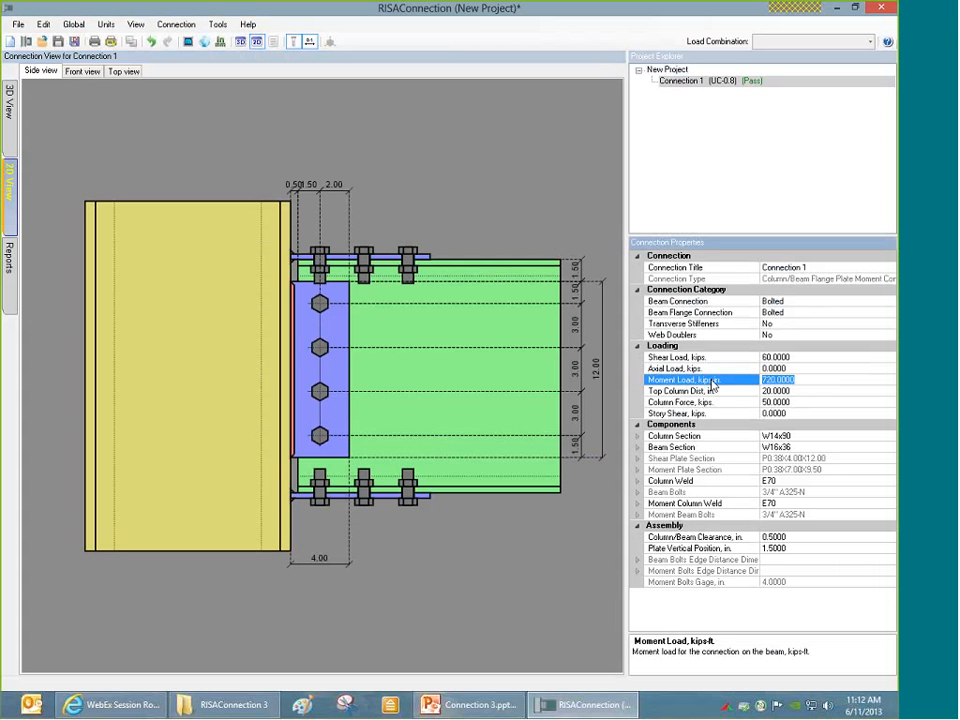
pyautogui.write('3400')
pyautogui.press('Return')
pyautogui.click(806, 381)
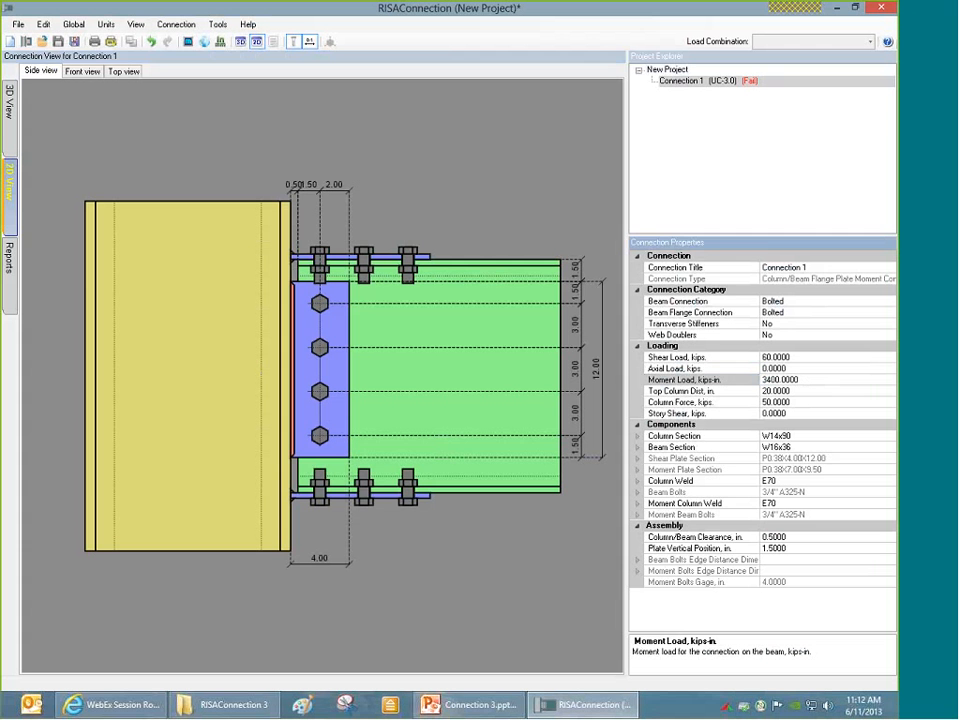
pyautogui.click(471, 214)
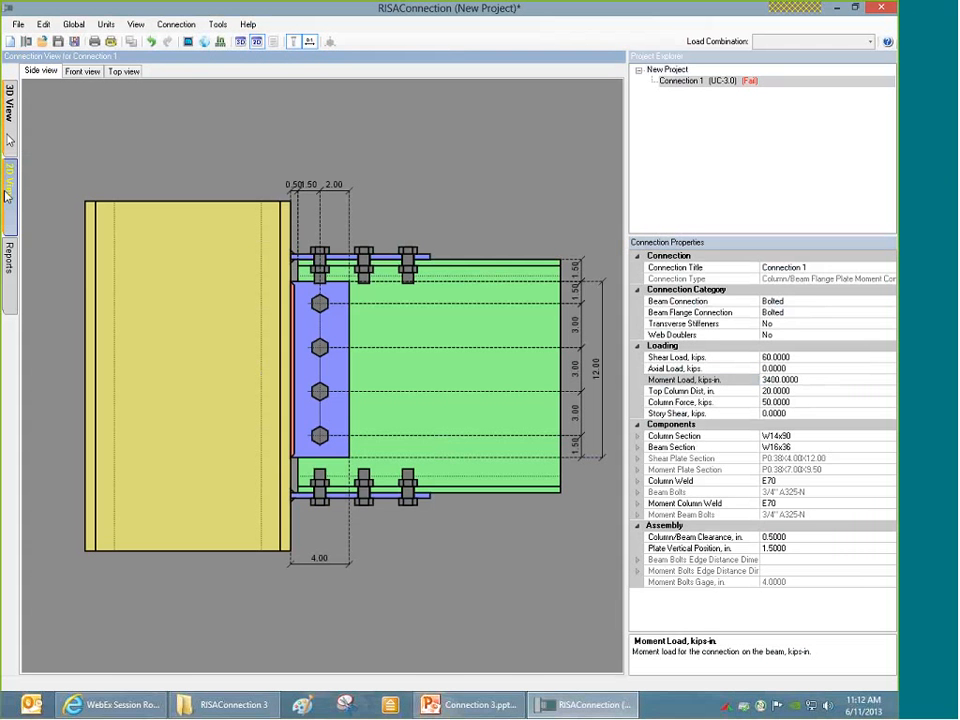
# Step: Review the limit state checks in the LRFD results report and select the beam in the 2D side view
pyautogui.click(12, 282)
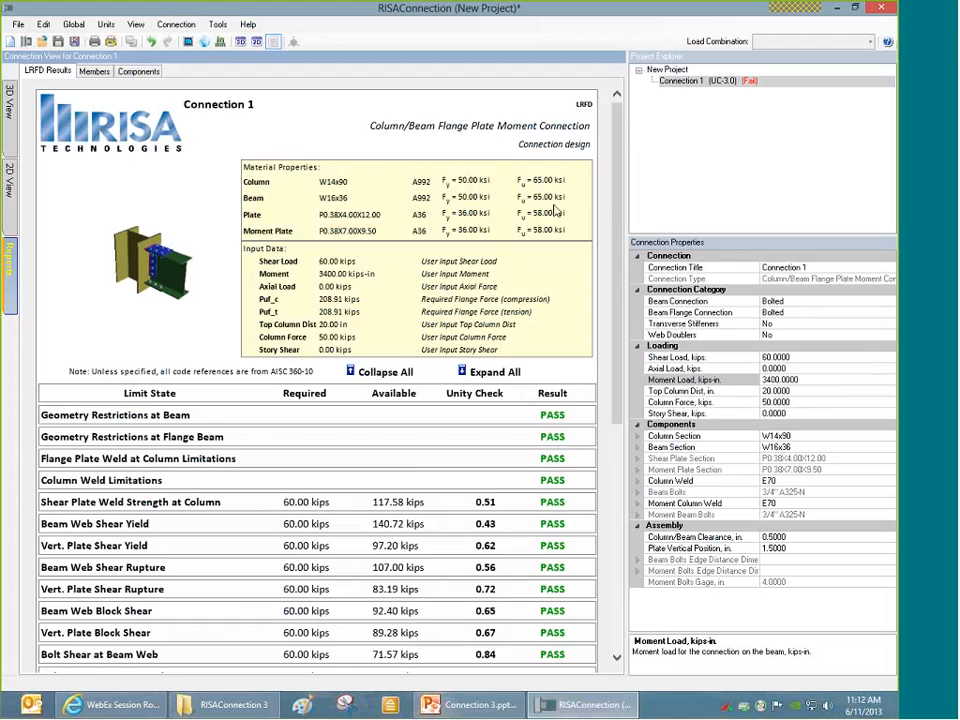
pyautogui.moveTo(617, 211); pyautogui.dragTo(627, 392)
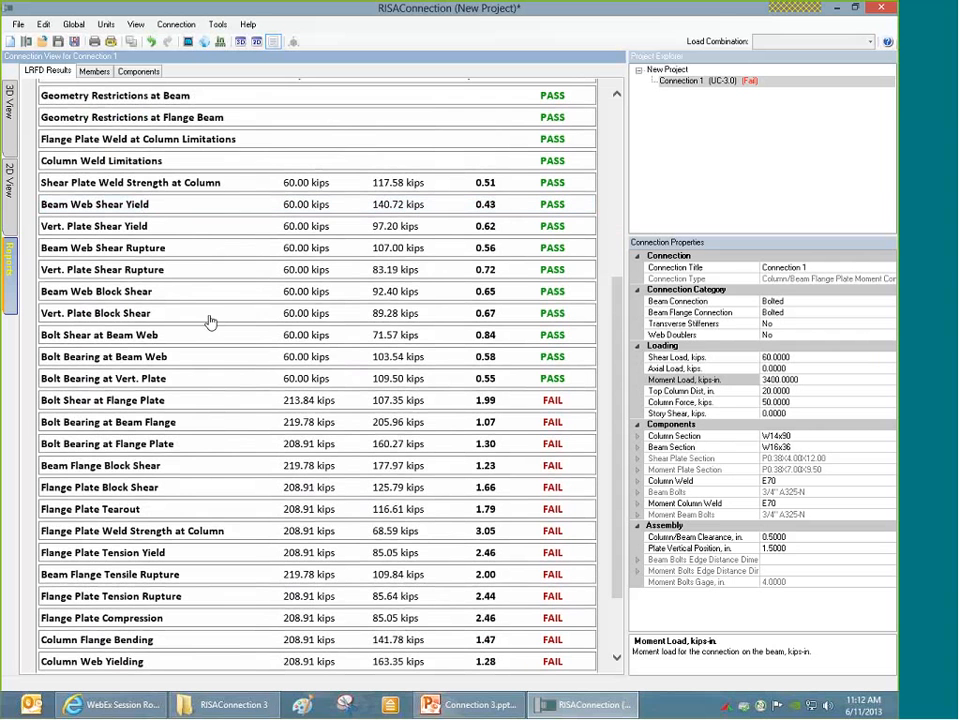
pyautogui.click(176, 384)
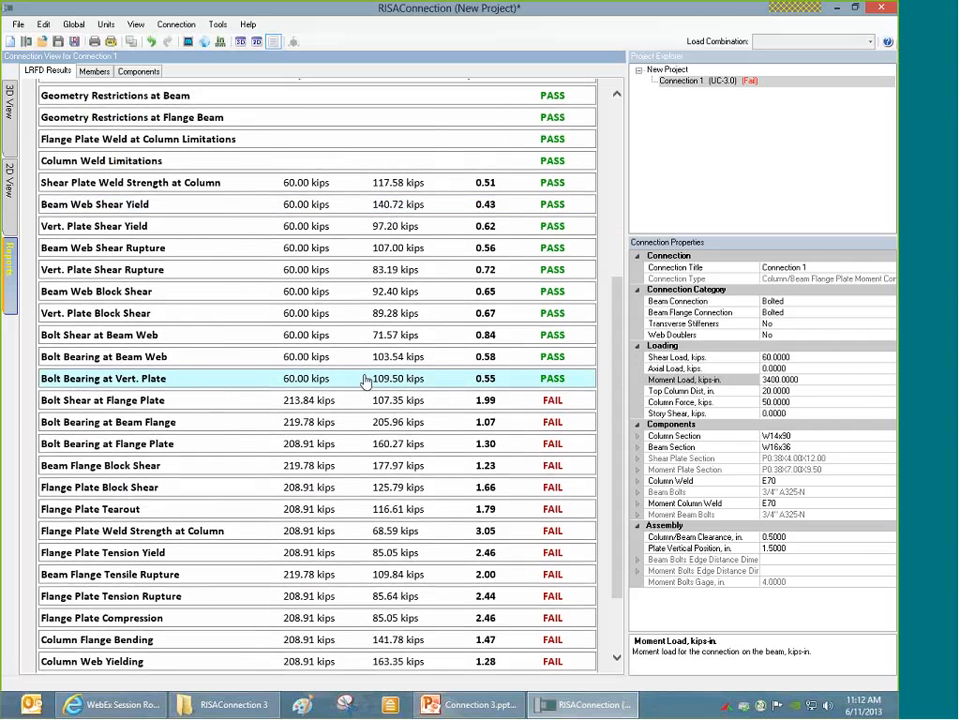
pyautogui.click(330, 226)
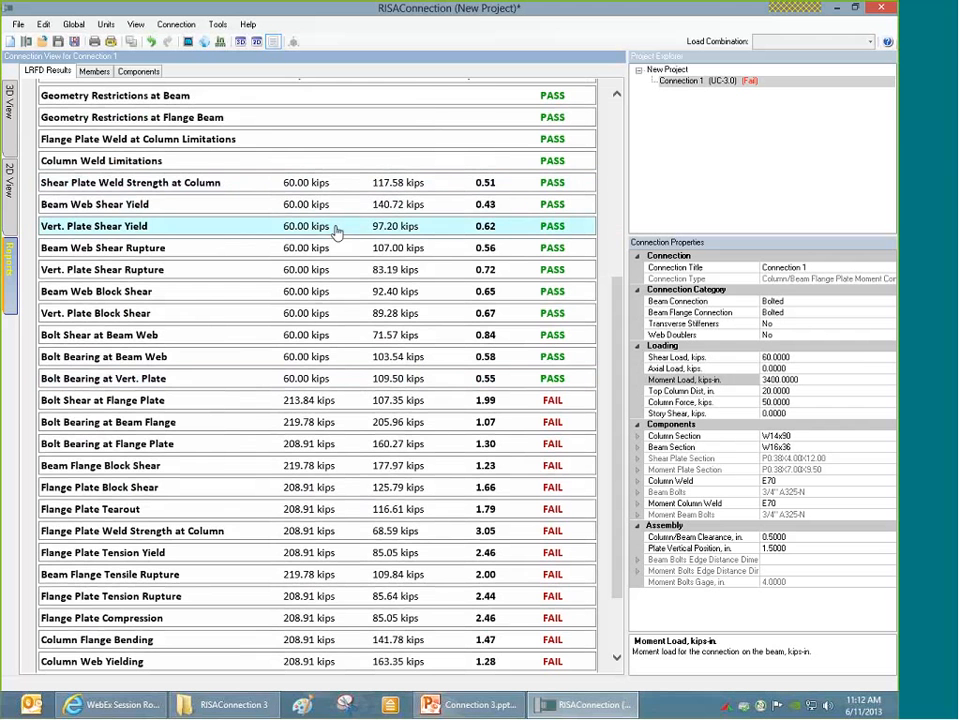
pyautogui.scroll(-3, 456, 360)
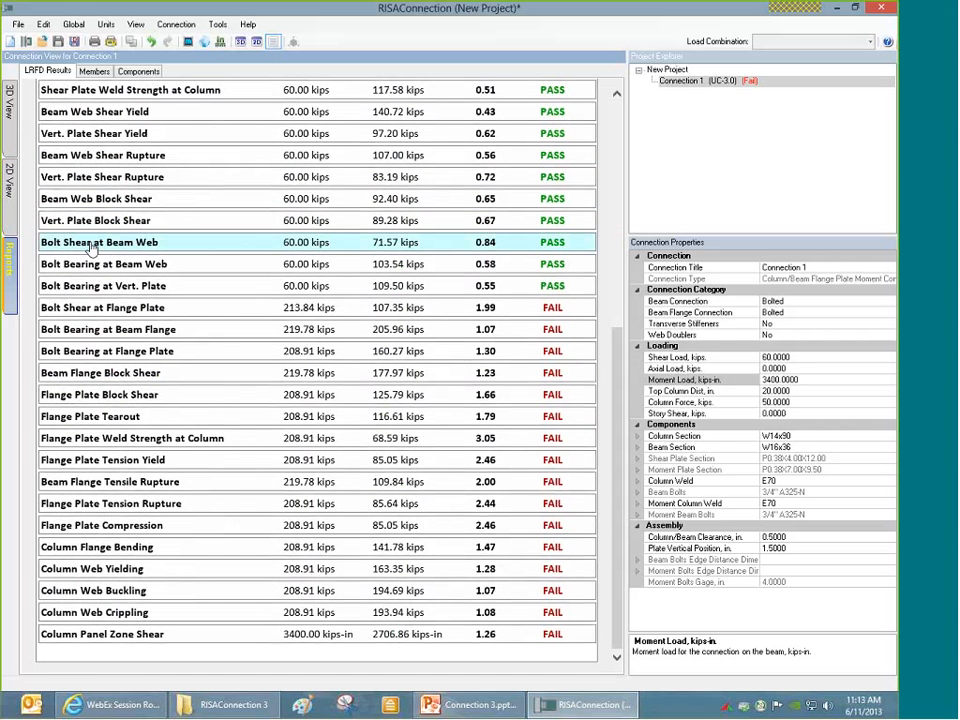
pyautogui.click(9, 170)
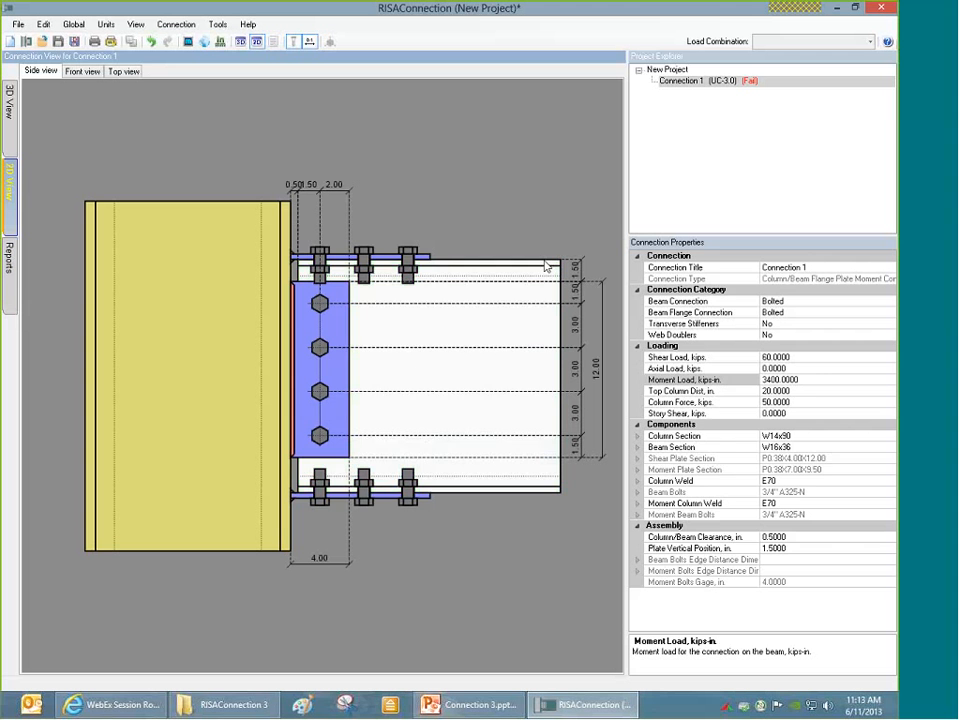
pyautogui.click(546, 266)
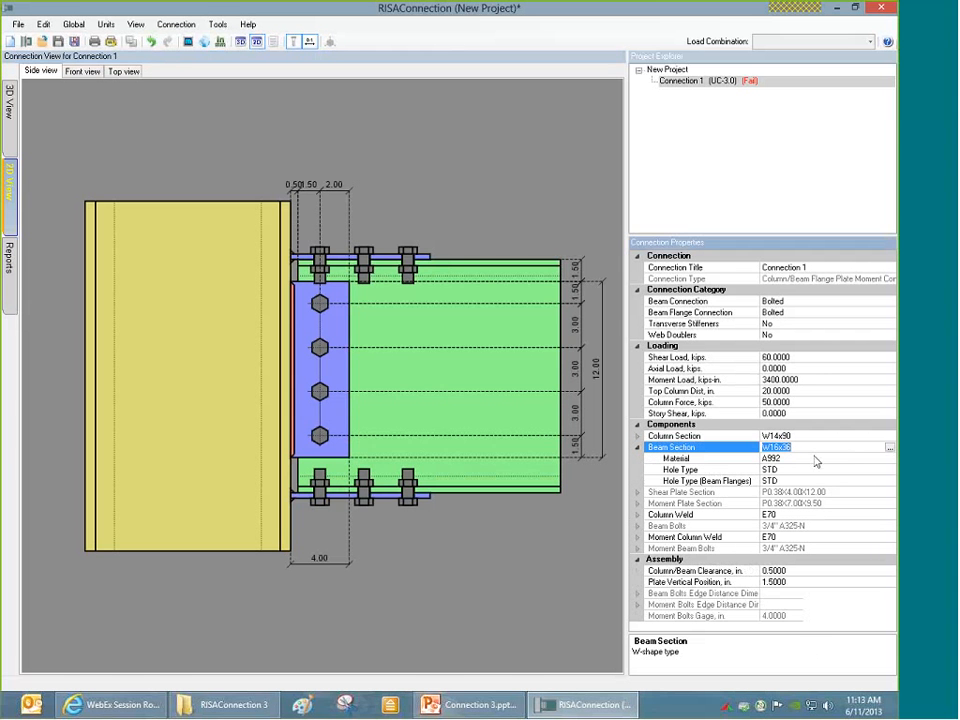
# Step: Examine the calculation details of the Flange Plate Tension Rupture and Beam Flange Tensile Rupture checks in the results report
pyautogui.click(9, 258)
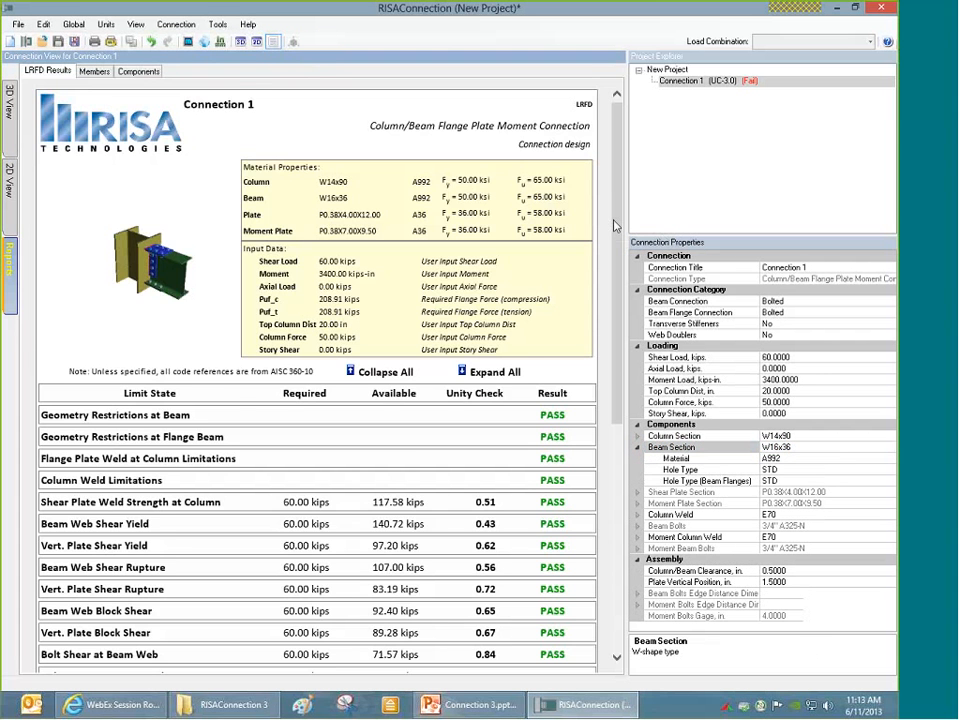
pyautogui.scroll(-10, 460, 164)
pyautogui.scroll(-1, 618, 418)
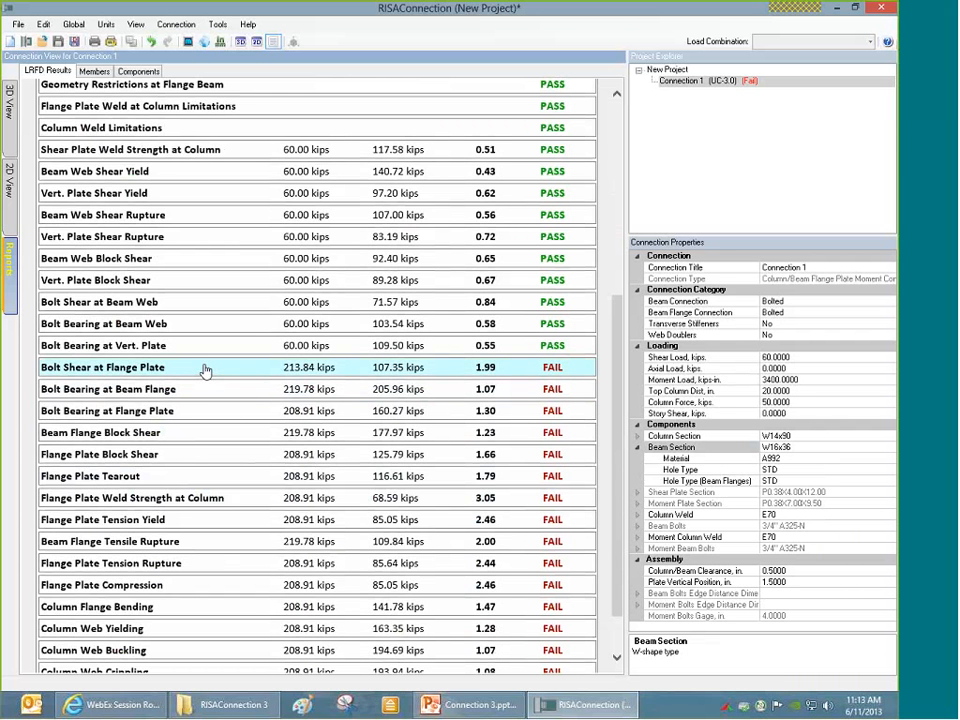
pyautogui.click(242, 565)
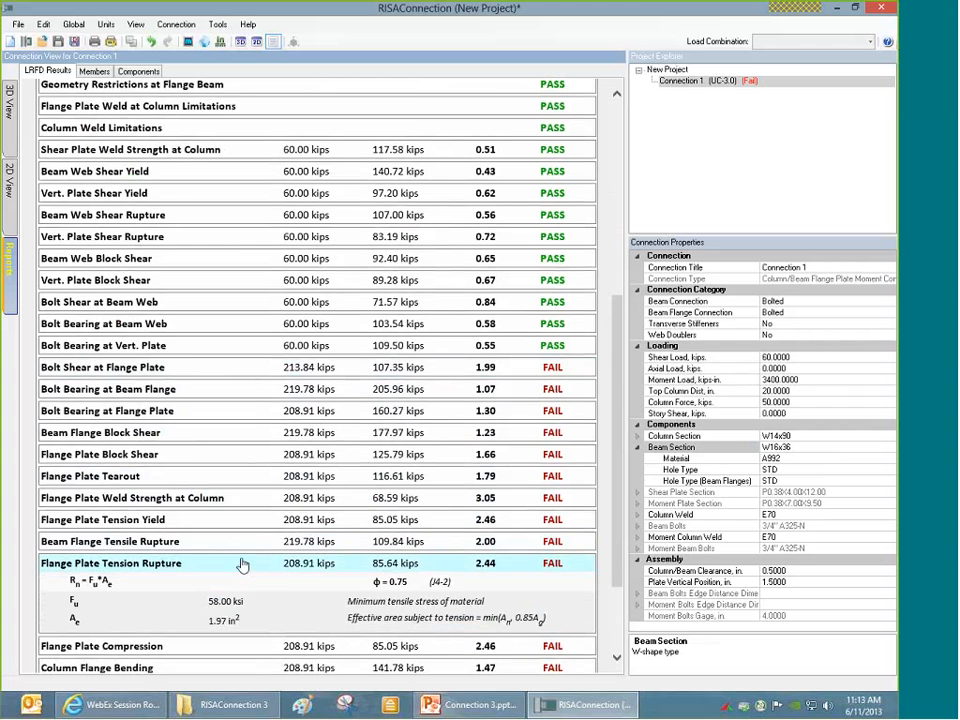
pyautogui.scroll(-3, 238, 558)
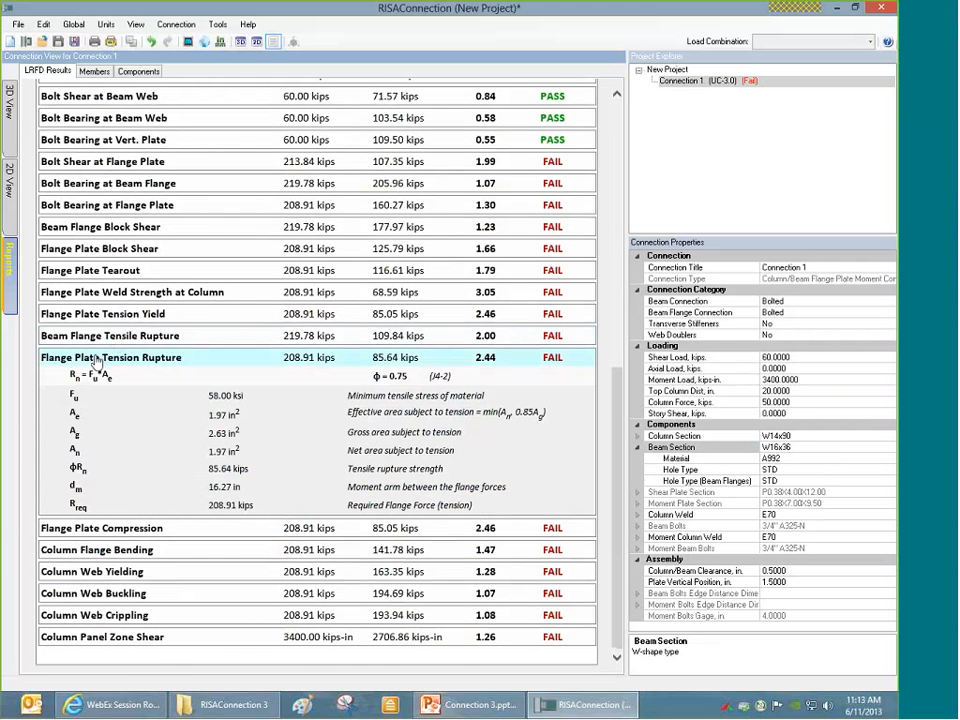
pyautogui.click(97, 358)
pyautogui.click(103, 484)
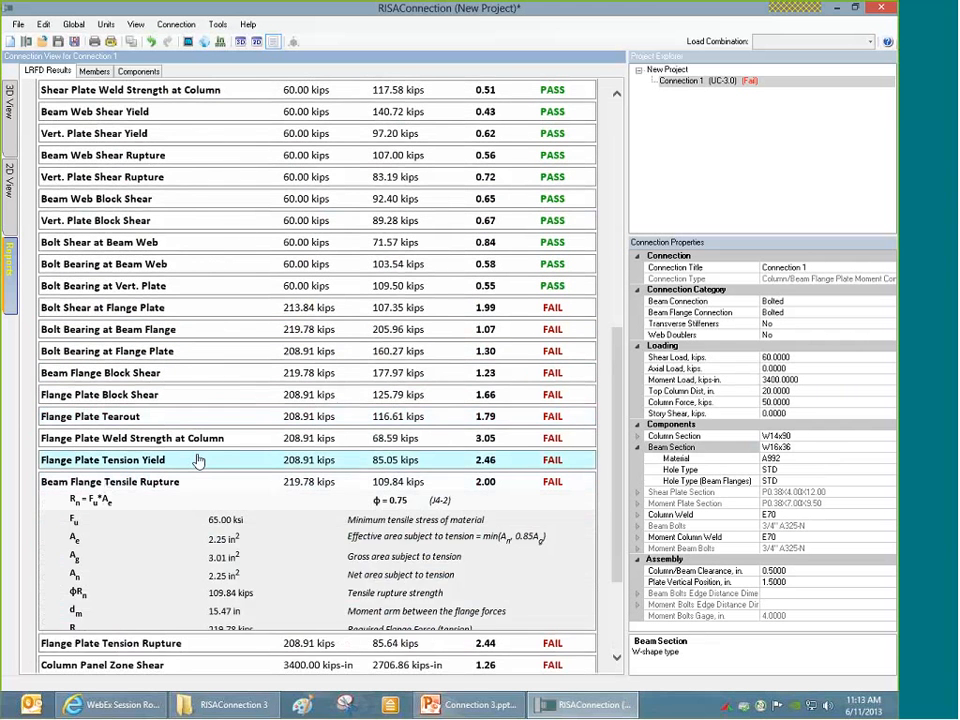
pyautogui.scroll(-3, 210, 440)
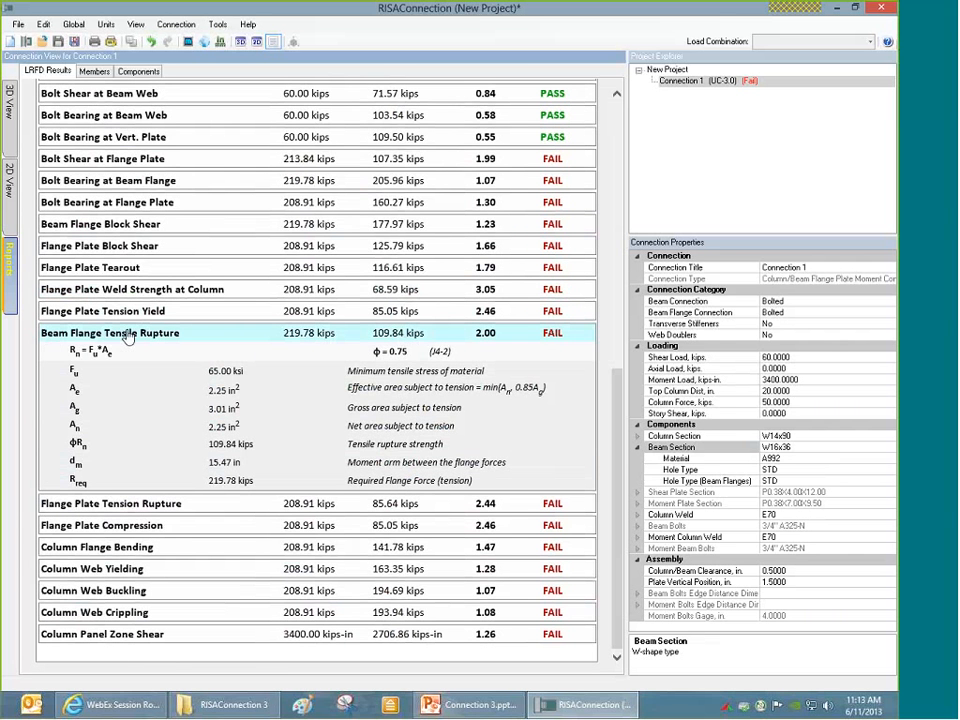
# Step: Change the beam section to W16x67 from the AISC database
pyautogui.click(9, 178)
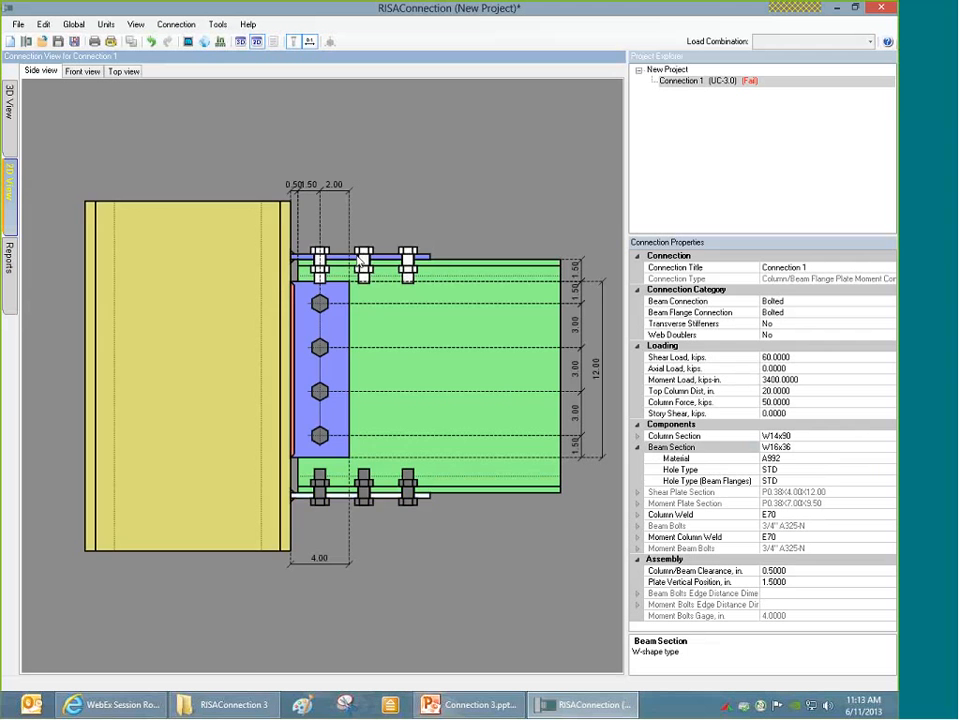
pyautogui.scroll(5, 362, 260)
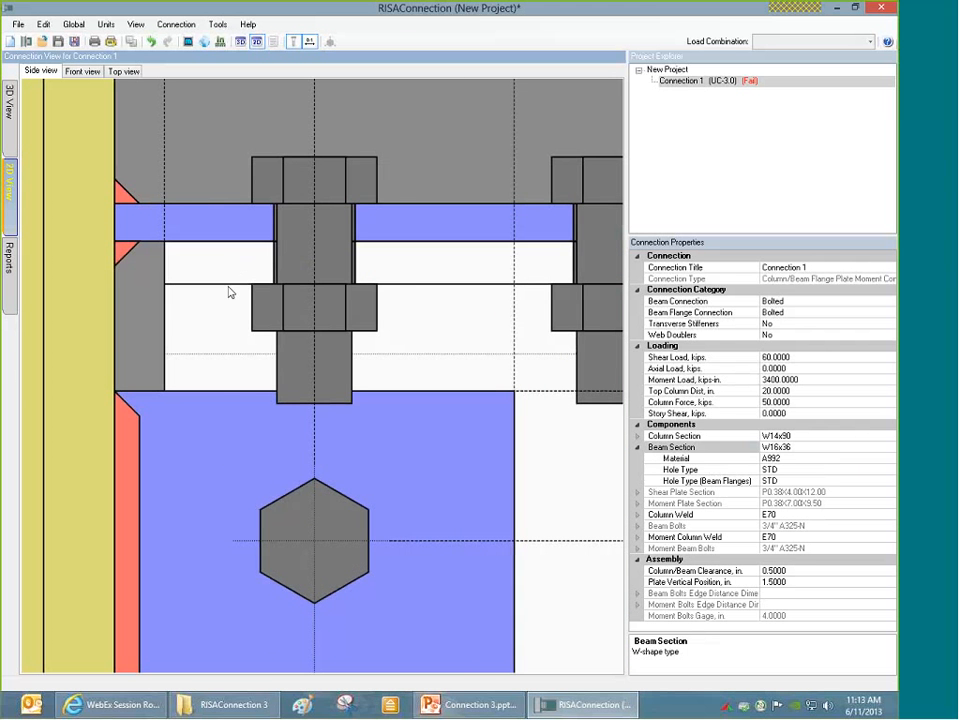
pyautogui.scroll(-5, 229, 292)
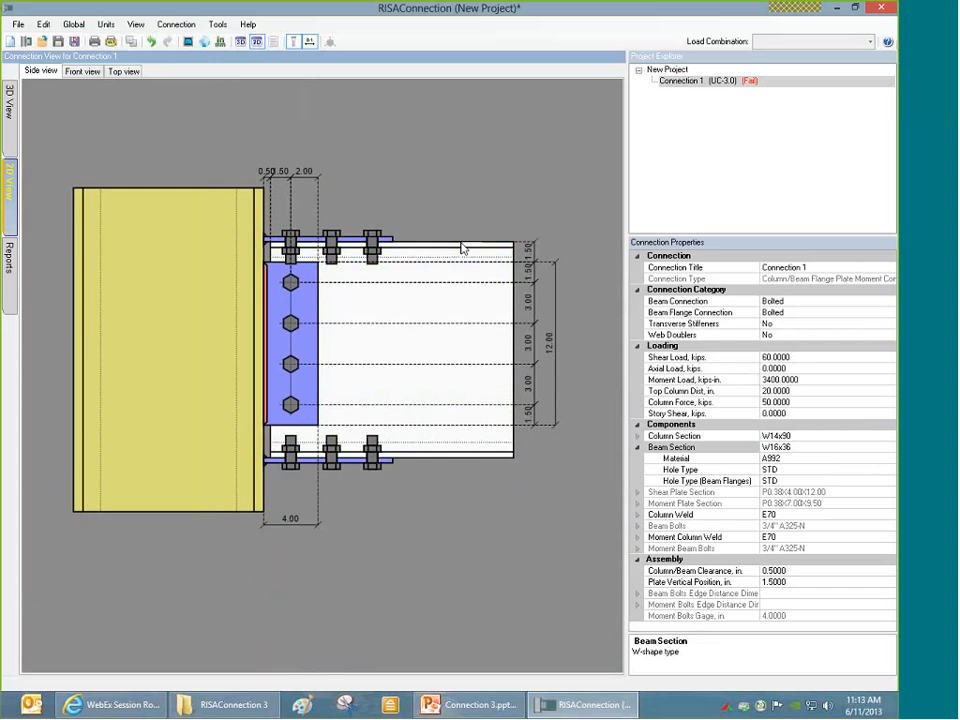
pyautogui.click(778, 446)
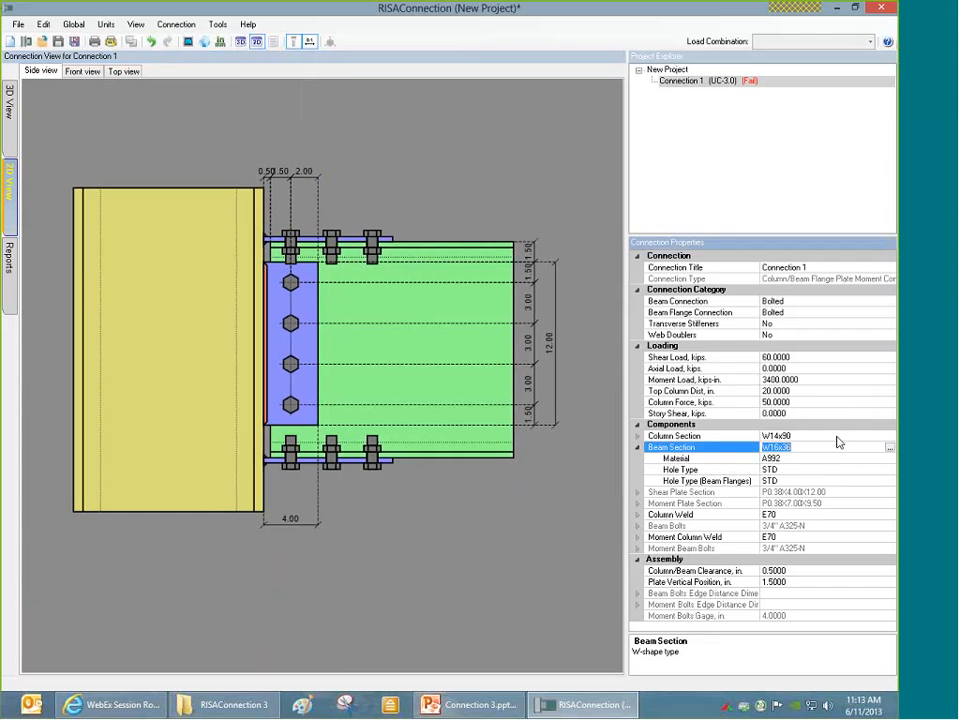
pyautogui.click(889, 447)
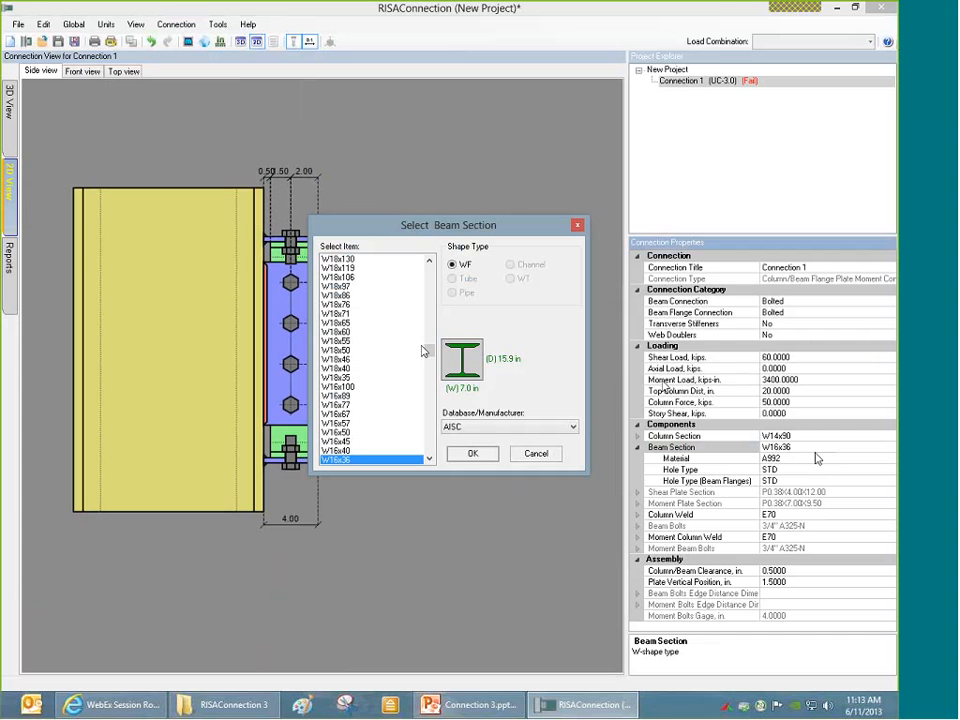
pyautogui.click(393, 414)
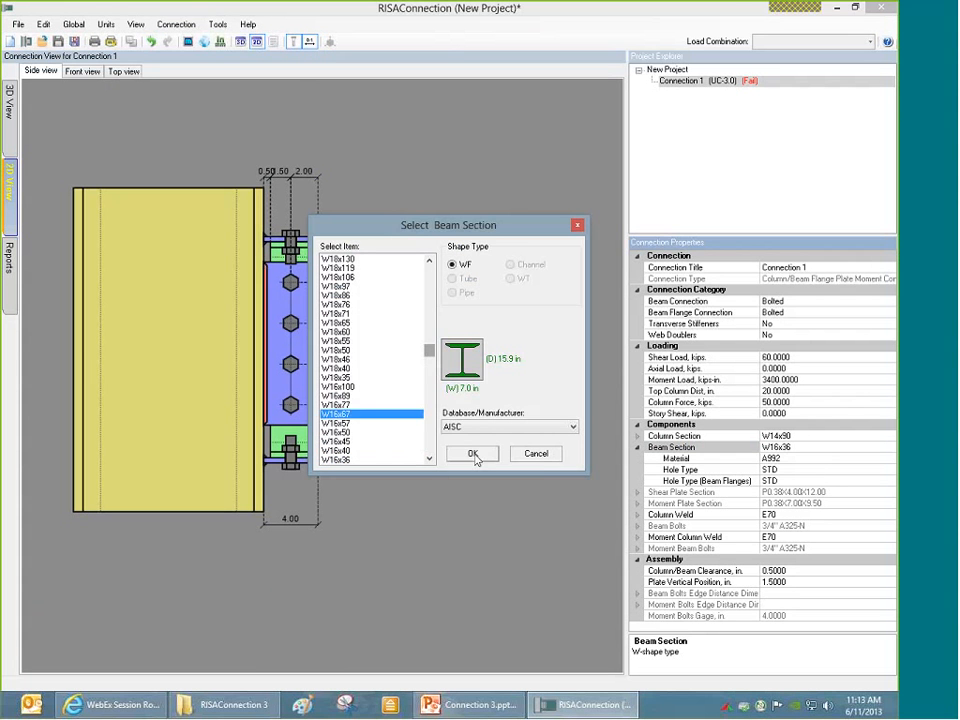
pyautogui.click(472, 454)
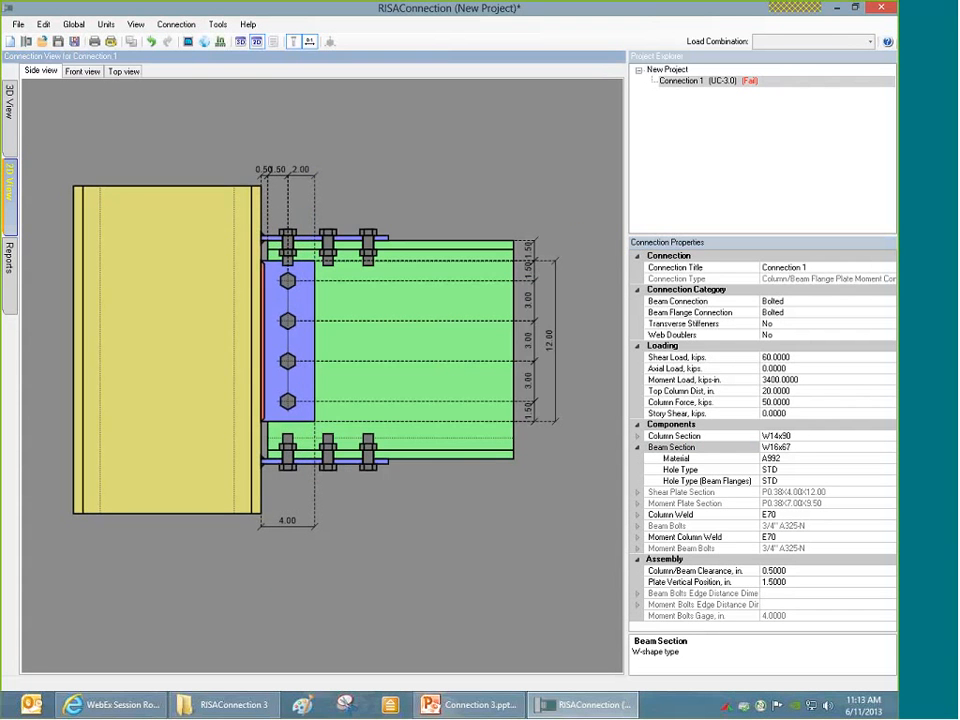
# Step: Review the limit state checks in the LRFD results report, including the Beam Flange Tensile Rupture calculation
pyautogui.click(12, 288)
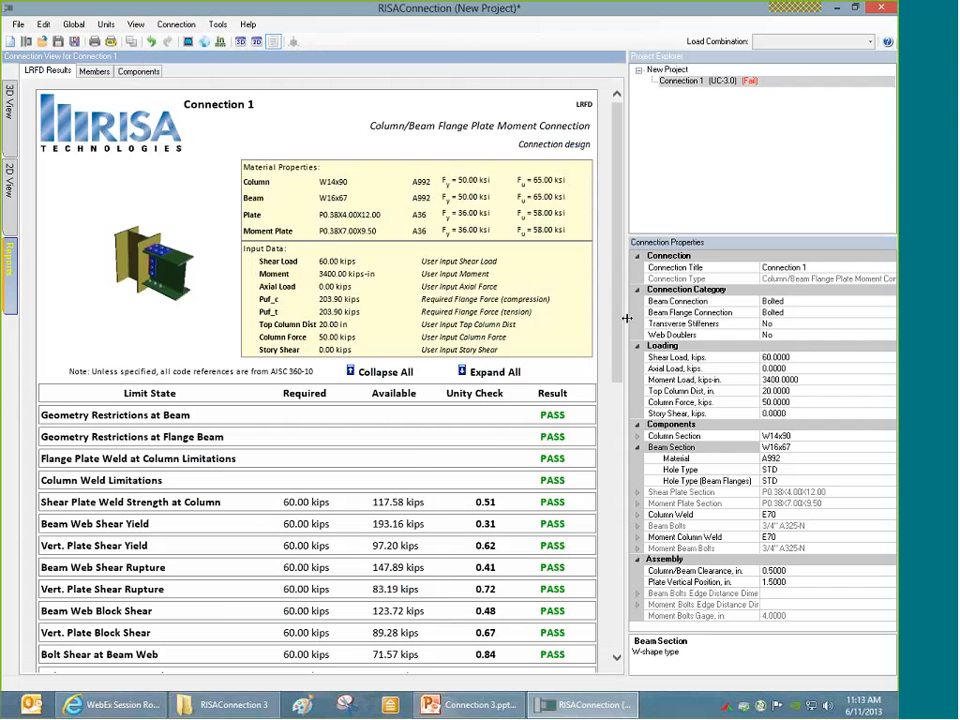
pyautogui.scroll(-3, 618, 495)
pyautogui.scroll(-3, 618, 495)
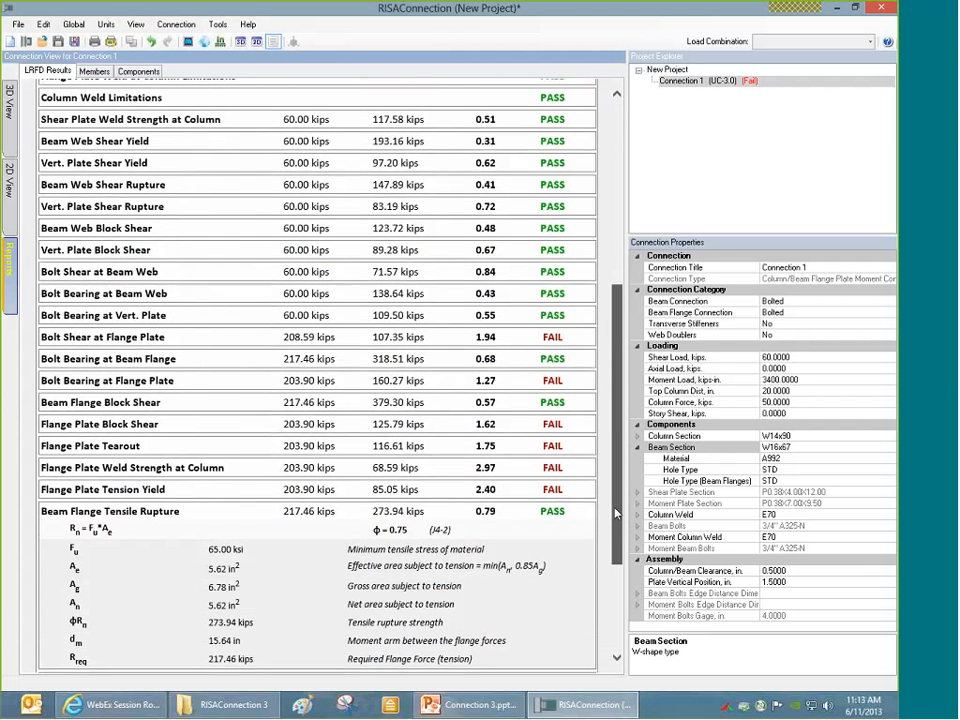
pyautogui.scroll(-4, 208, 336)
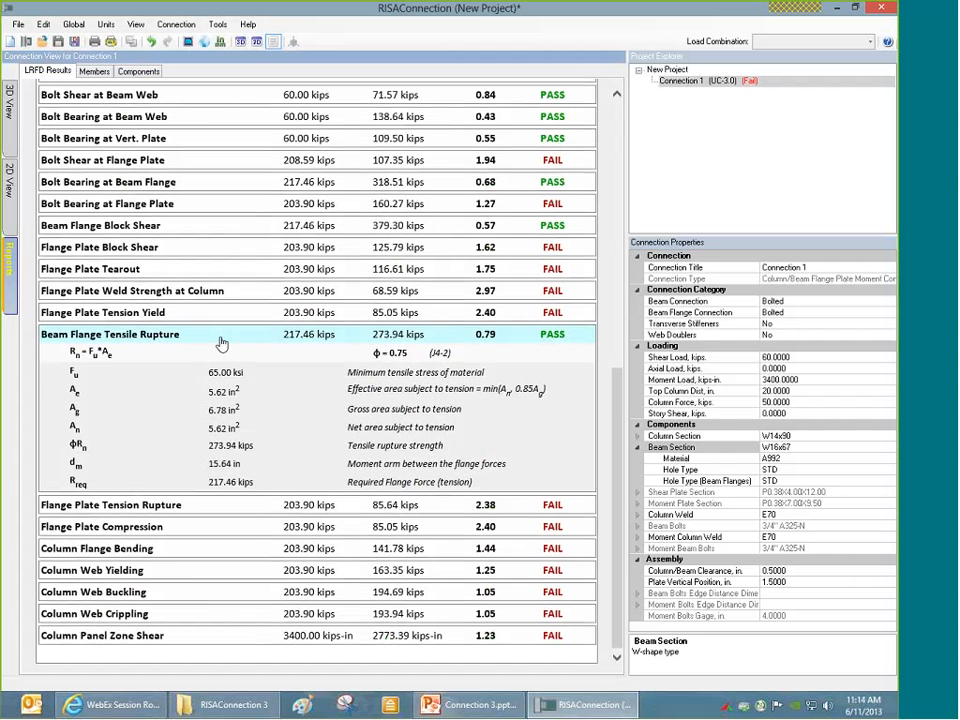
# Step: Inspect the flange plate in the 2D top view and 3D model, and set the moment plate width to 9 in
pyautogui.click(11, 182)
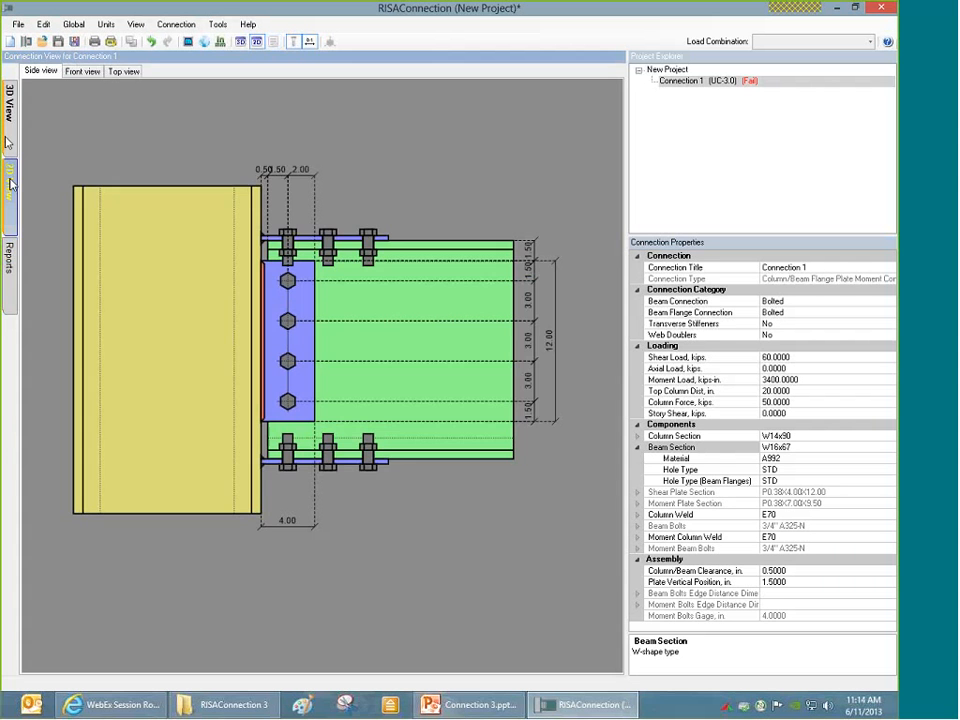
pyautogui.click(120, 73)
pyautogui.click(120, 73)
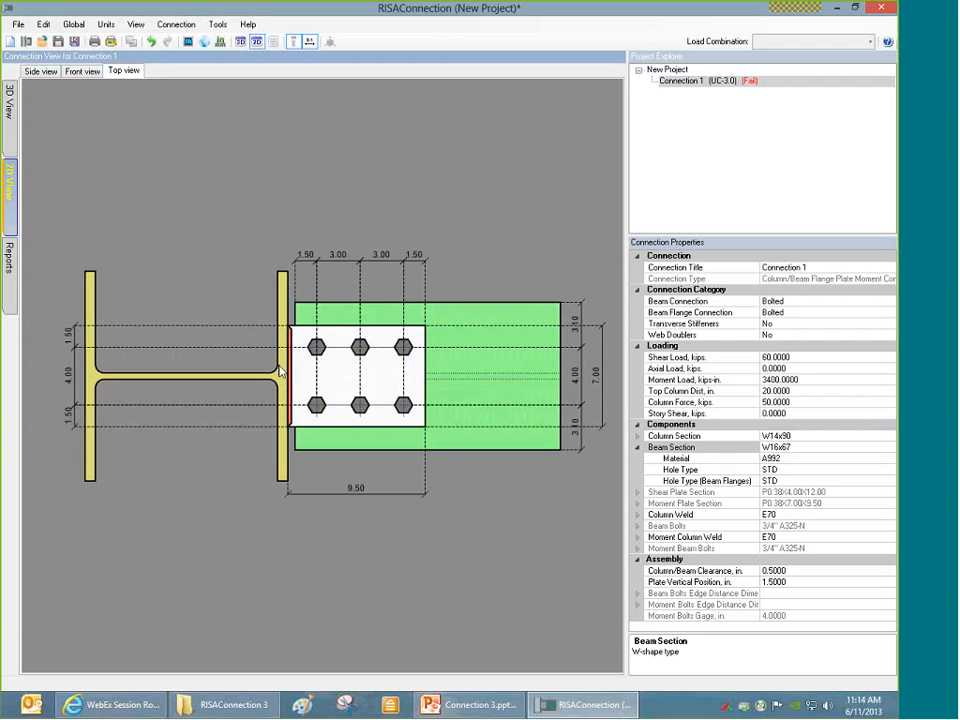
pyautogui.click(11, 146)
pyautogui.moveTo(407, 326); pyautogui.dragTo(440, 455, button='middle')
pyautogui.click(443, 462)
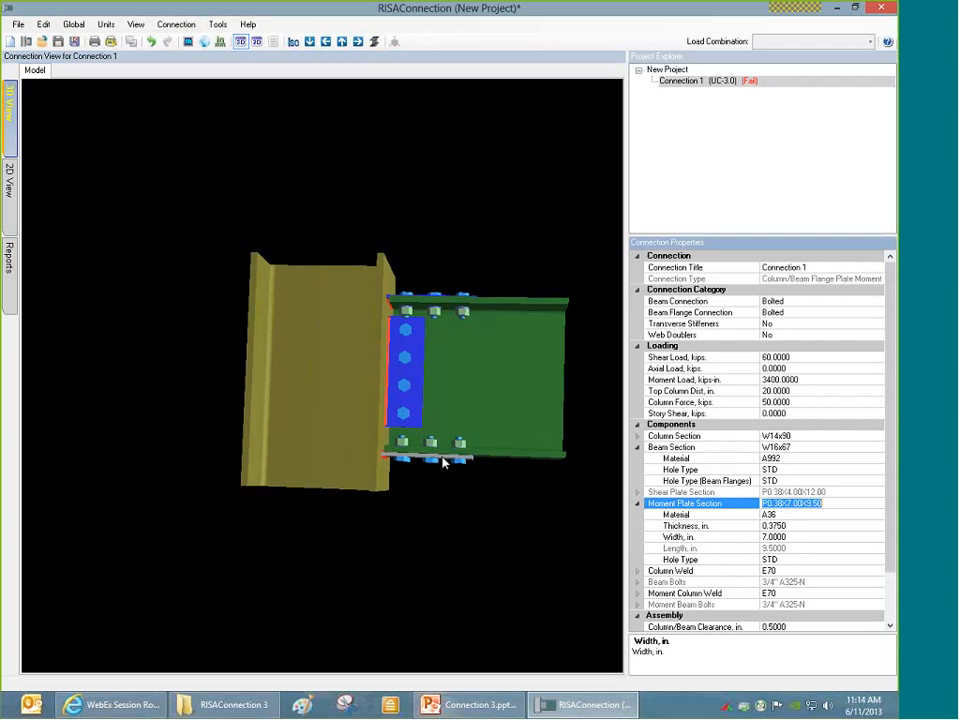
pyautogui.click(716, 536)
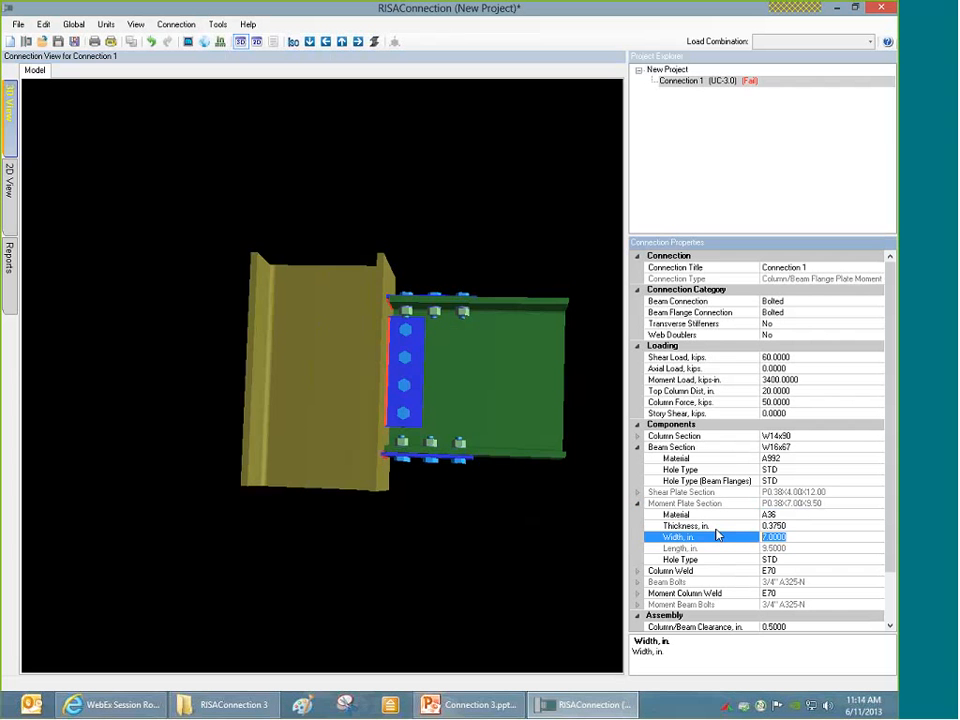
pyautogui.write('9')
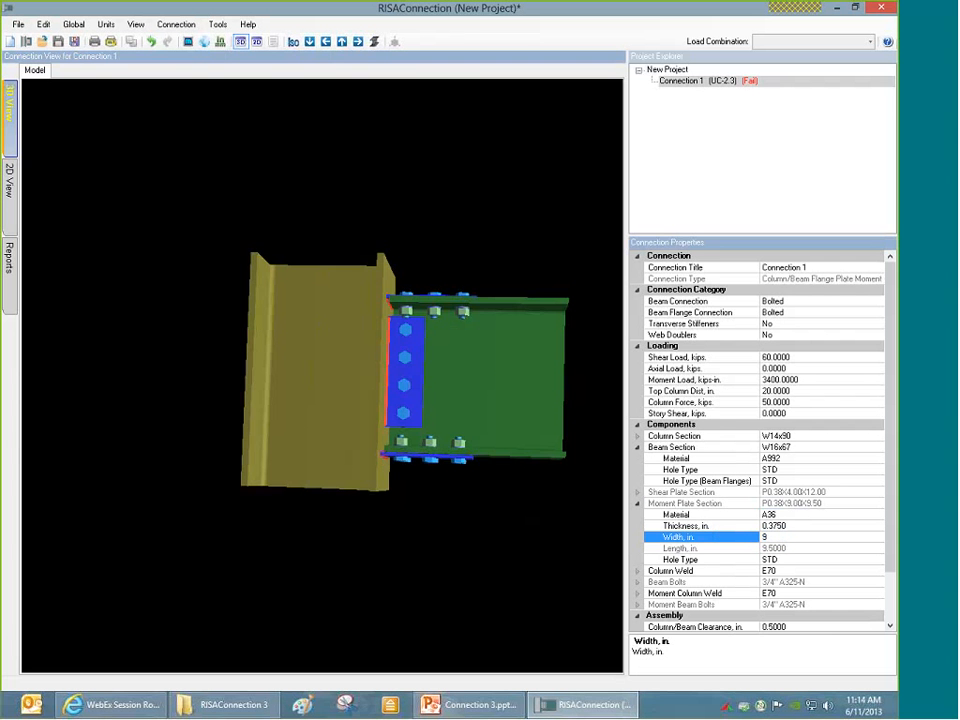
pyautogui.moveTo(326, 236); pyautogui.dragTo(280, 352, button='middle')
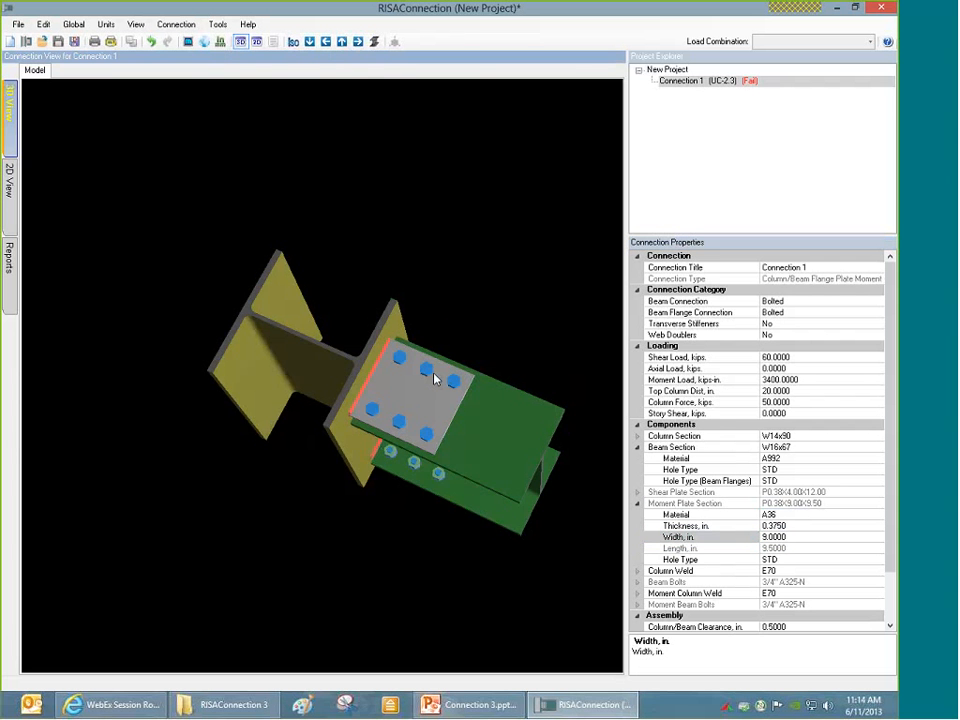
pyautogui.scroll(5, 433, 378)
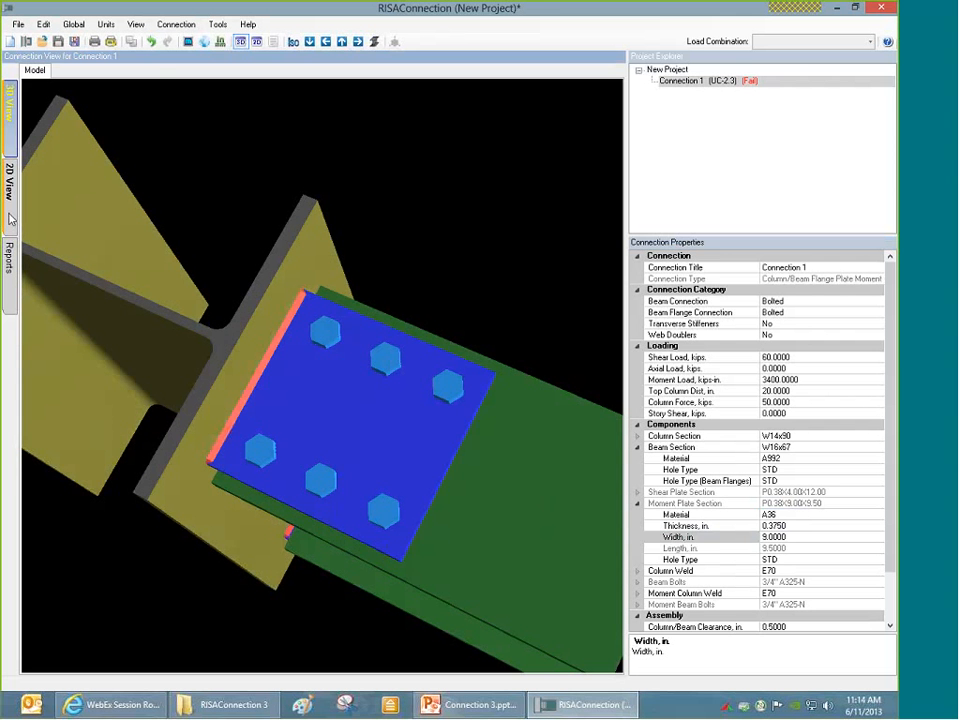
# Step: Examine the calculation details of the Flange Plate Tension Rupture check in the LRFD results report
pyautogui.click(9, 260)
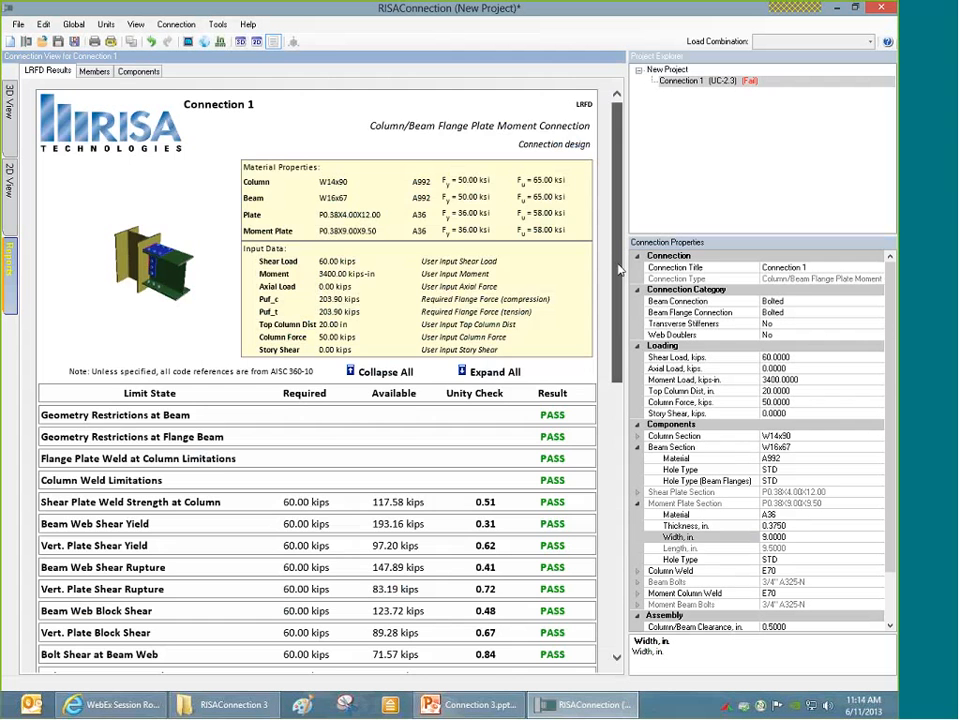
pyautogui.moveTo(619, 270); pyautogui.dragTo(592, 438)
pyautogui.click(204, 543)
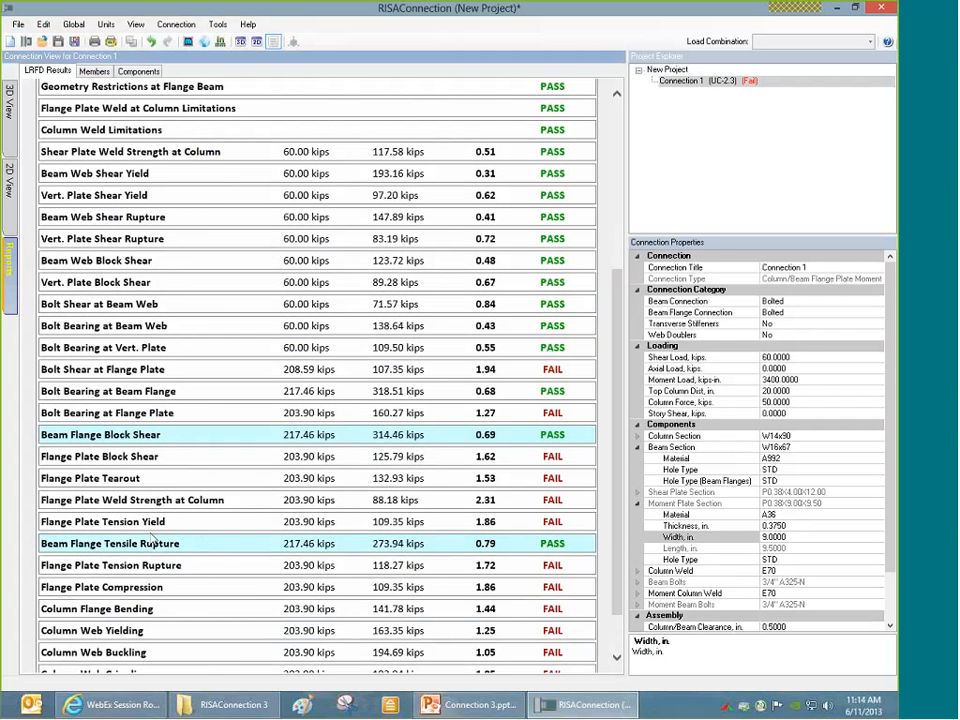
pyautogui.click(208, 564)
pyautogui.scroll(-3, 213, 508)
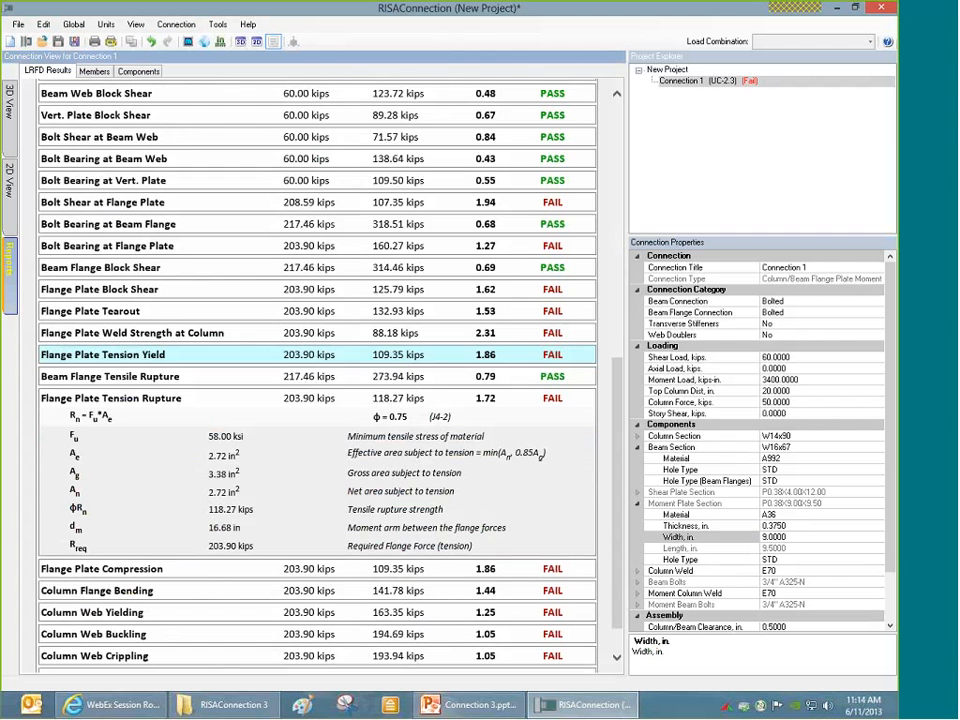
# Step: Select the flange plate in the 2D side view and set the moment plate thickness to 0.75 in
pyautogui.click(9, 178)
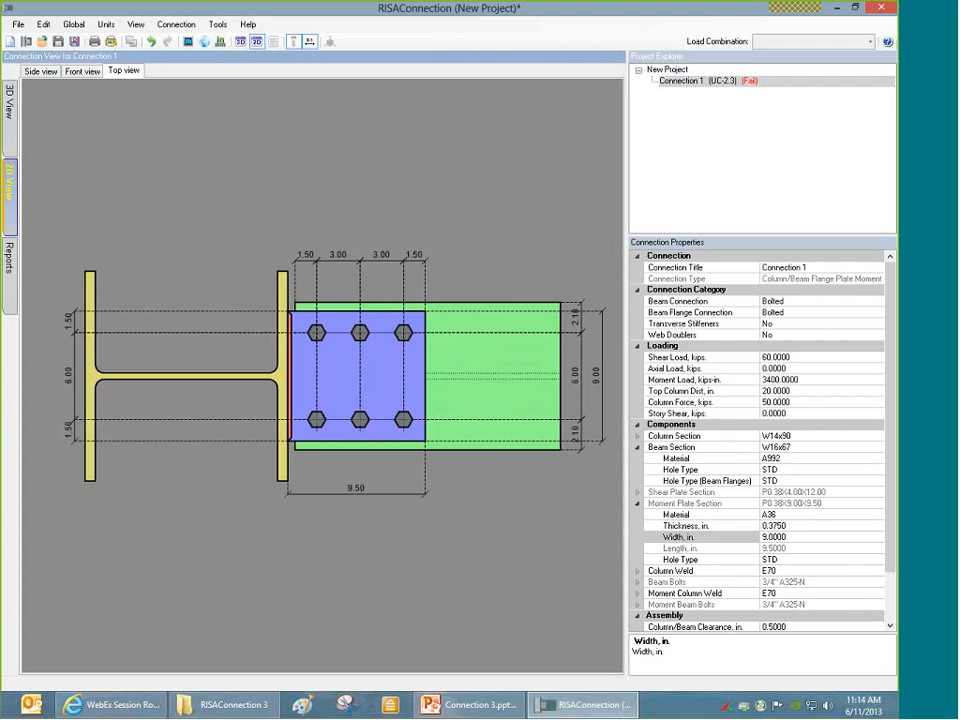
pyautogui.click(82, 71)
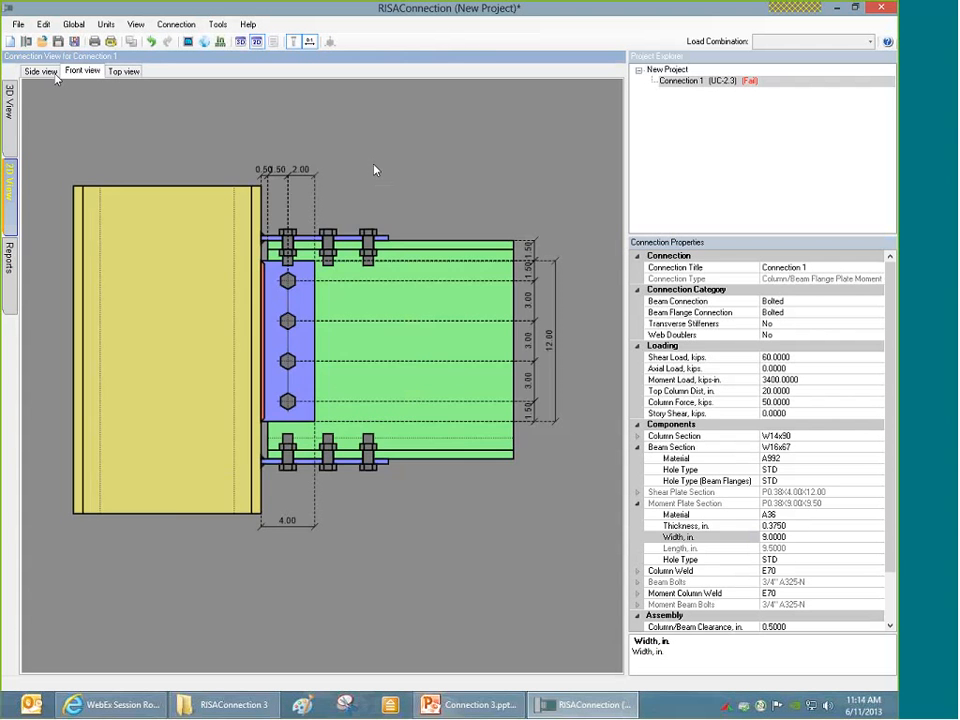
pyautogui.scroll(5, 388, 219)
pyautogui.click(343, 269)
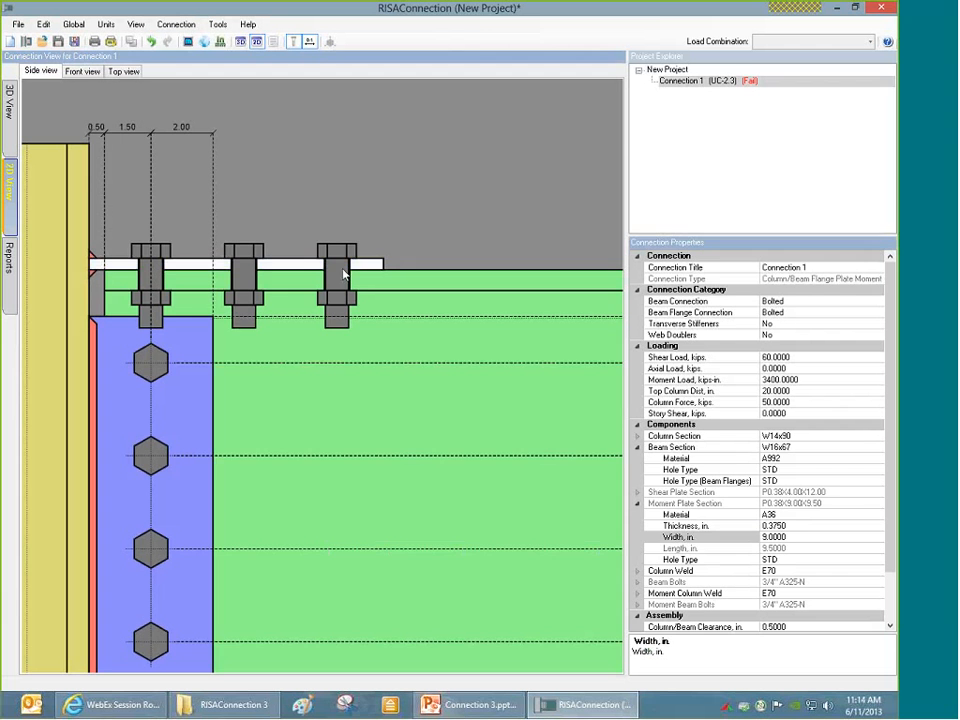
pyautogui.click(800, 526)
pyautogui.click(800, 526)
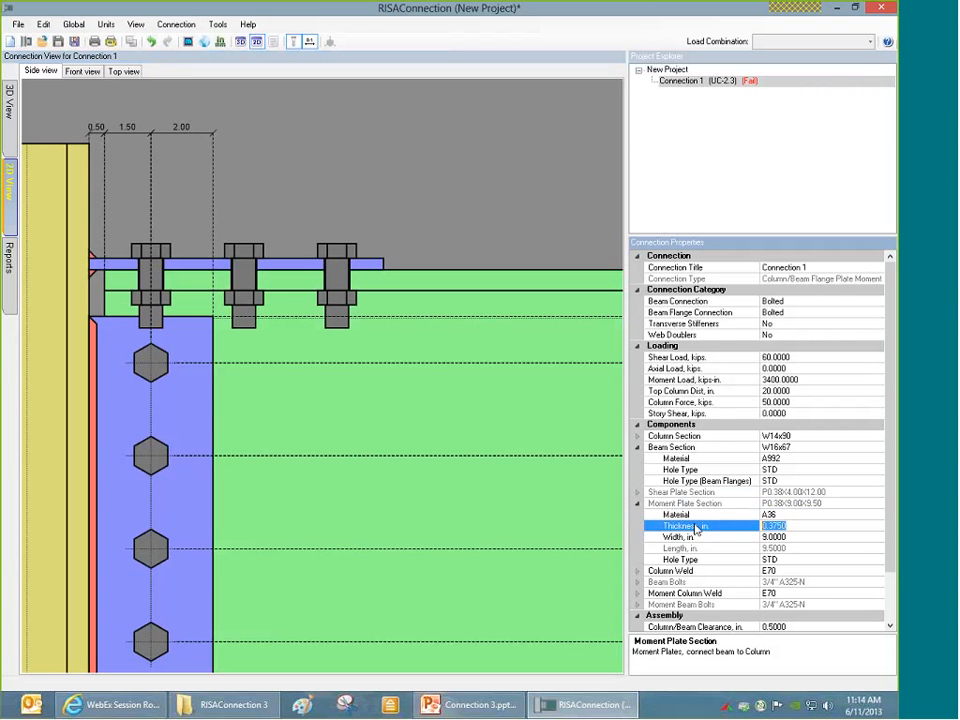
pyautogui.write('0.75')
pyautogui.press('Return')
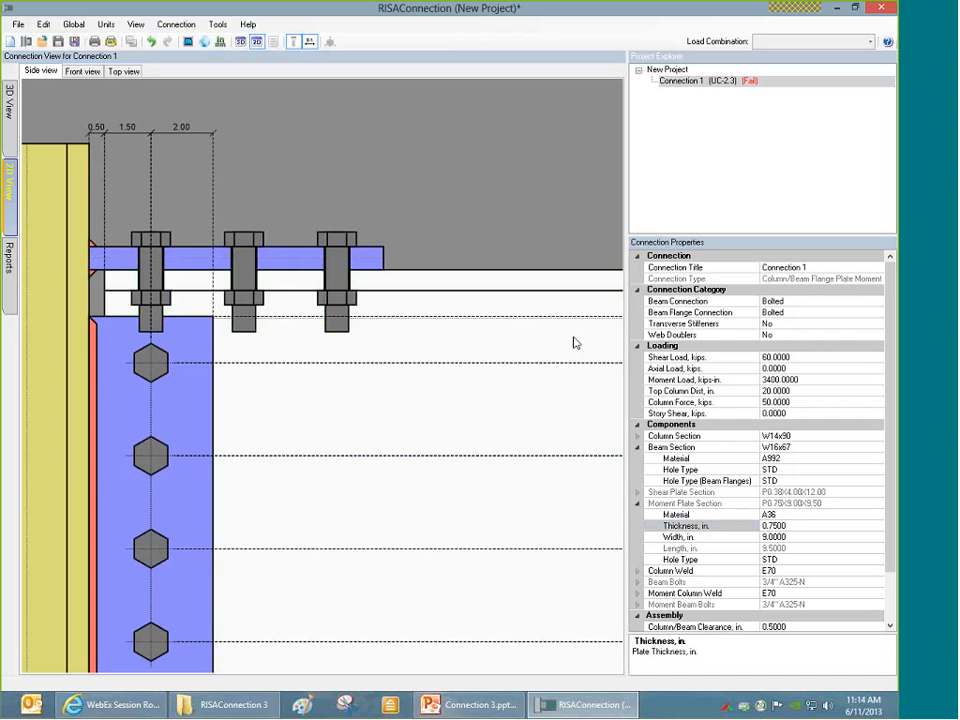
pyautogui.scroll(-2, 417, 292)
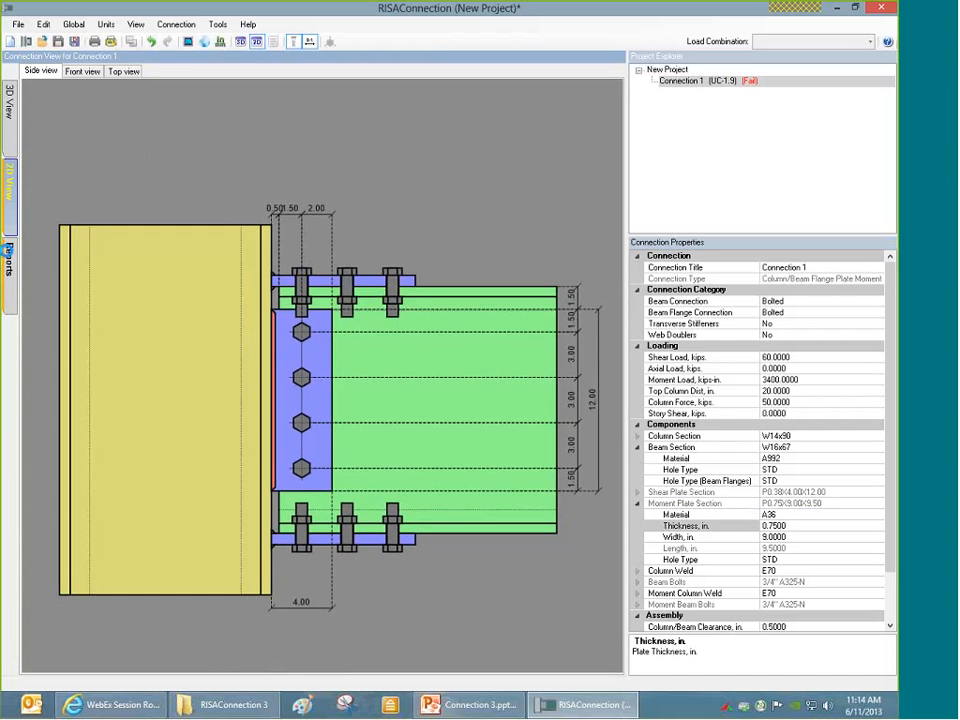
# Step: Check the results report for remaining failures among the flange plate, bolt and column limit states
pyautogui.click(8, 254)
pyautogui.moveTo(617, 328); pyautogui.dragTo(607, 431)
pyautogui.scroll(-4, 560, 436)
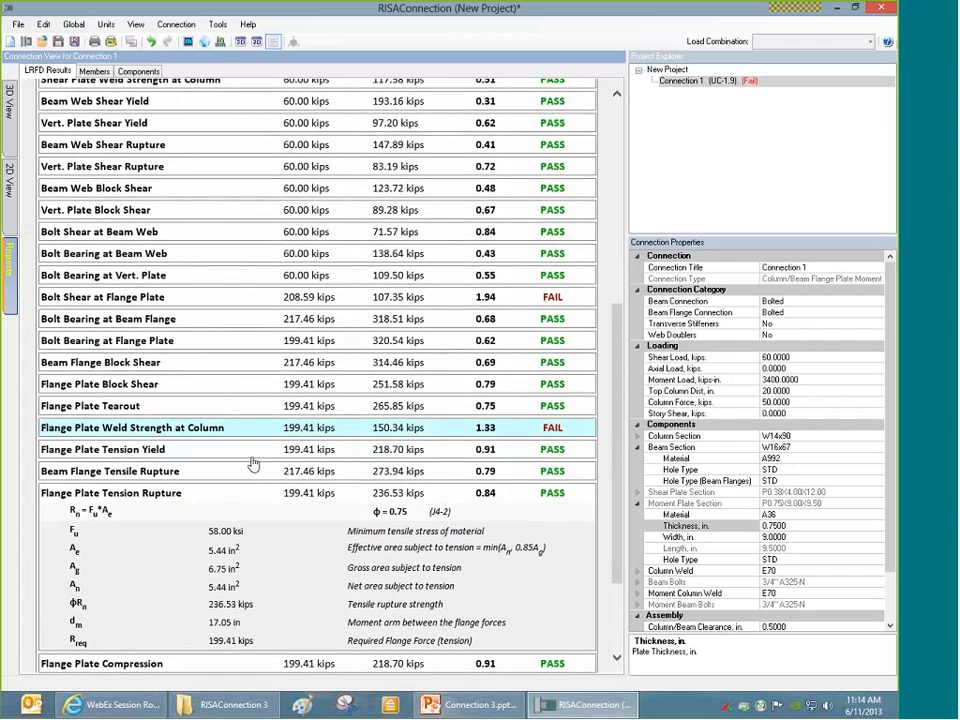
pyautogui.scroll(-1, 615, 466)
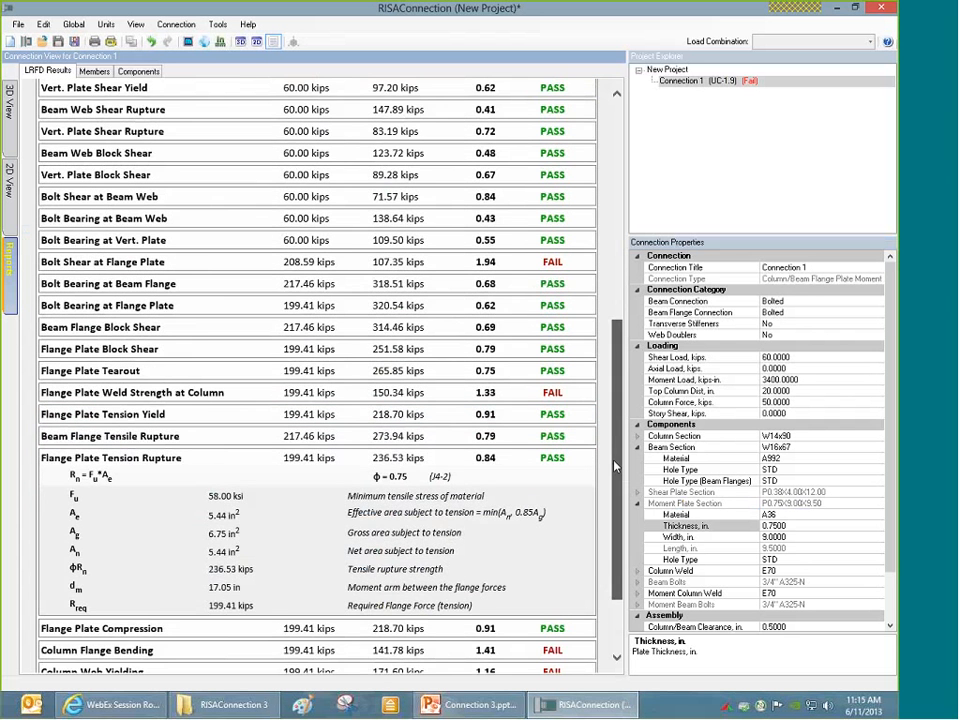
pyautogui.moveTo(615, 466)
pyautogui.mouseDown()
pyautogui.moveTo(612, 497)
pyautogui.moveTo(612, 463)
pyautogui.mouseUp()
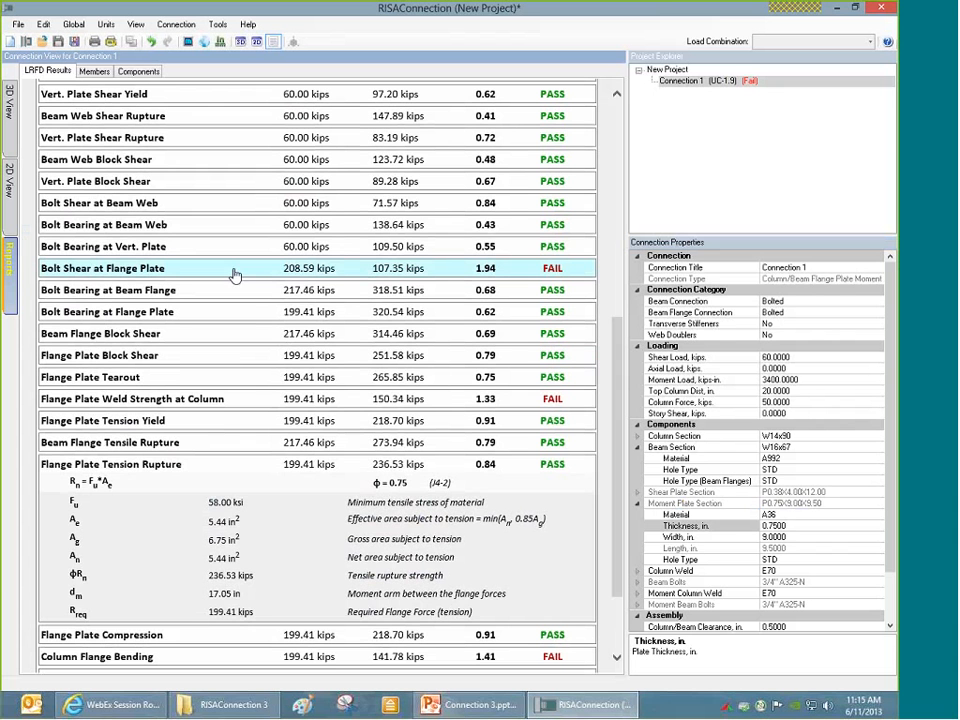
# Step: Select the flange bolts in the 2D side view and set the moment beam bolts to 6 per row
pyautogui.click(9, 185)
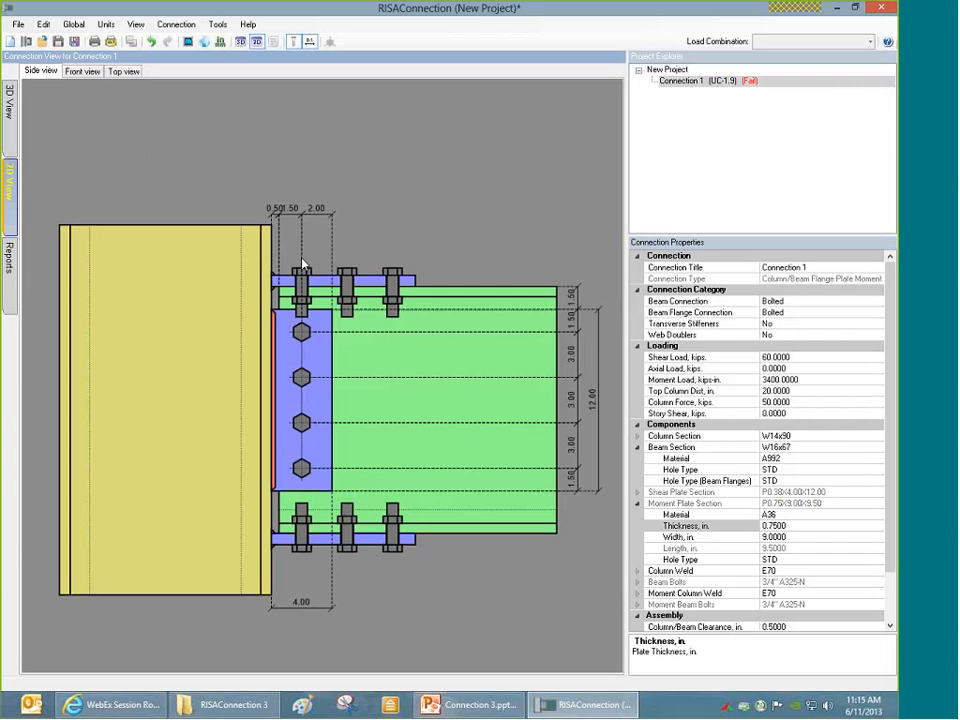
pyautogui.click(400, 278)
pyautogui.click(792, 584)
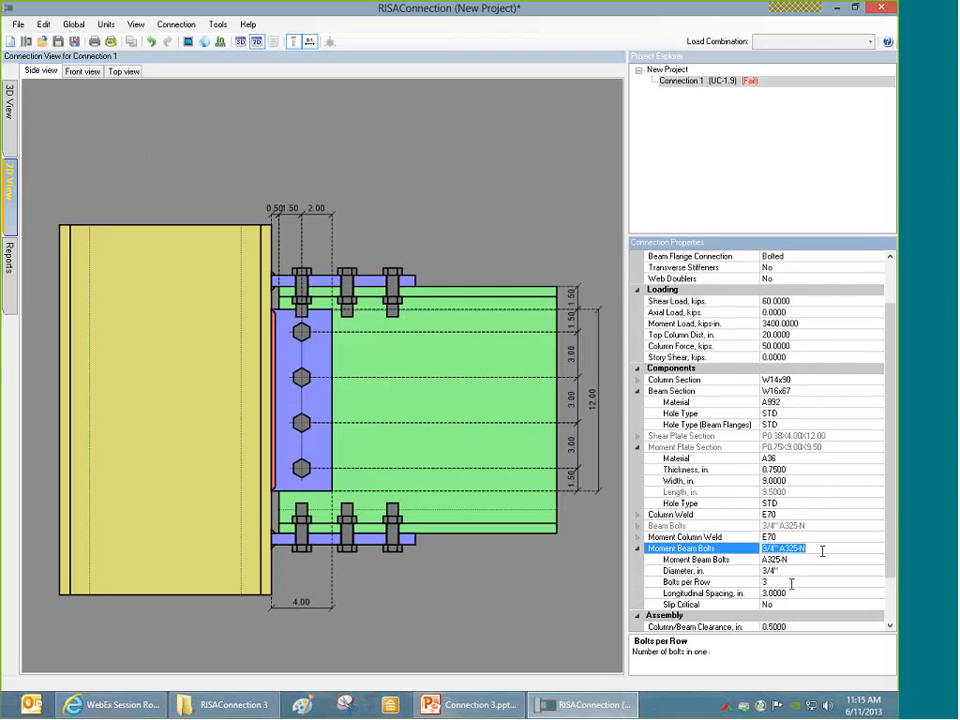
pyautogui.click(792, 584)
pyautogui.click(785, 503)
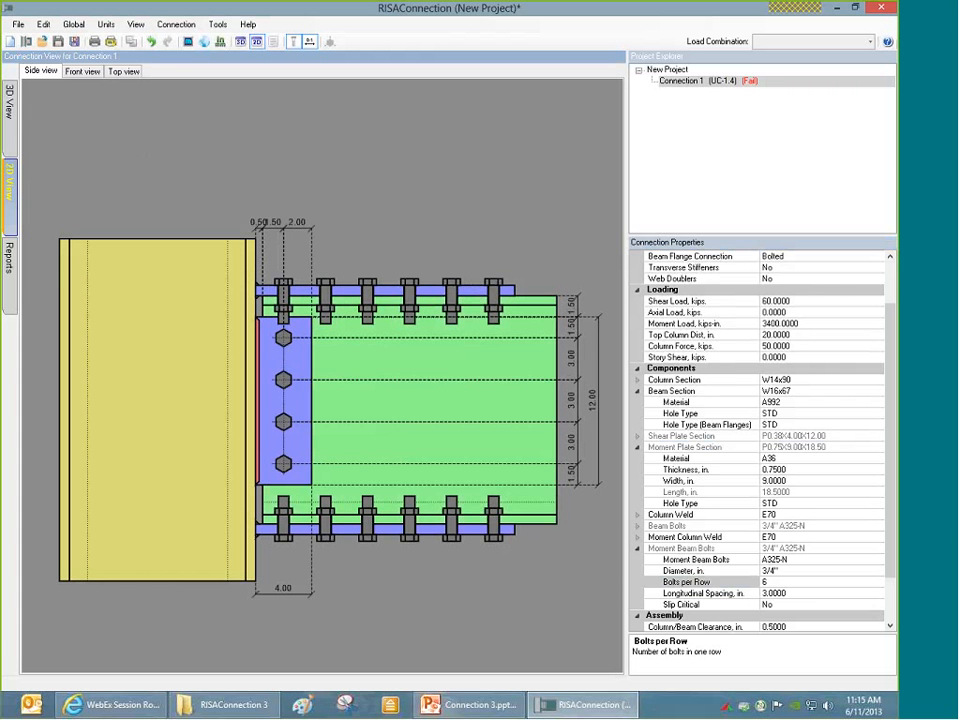
# Step: Review the updated limit states in the report and examine the Flange Plate Weld Strength at Column calculation
pyautogui.click(8, 266)
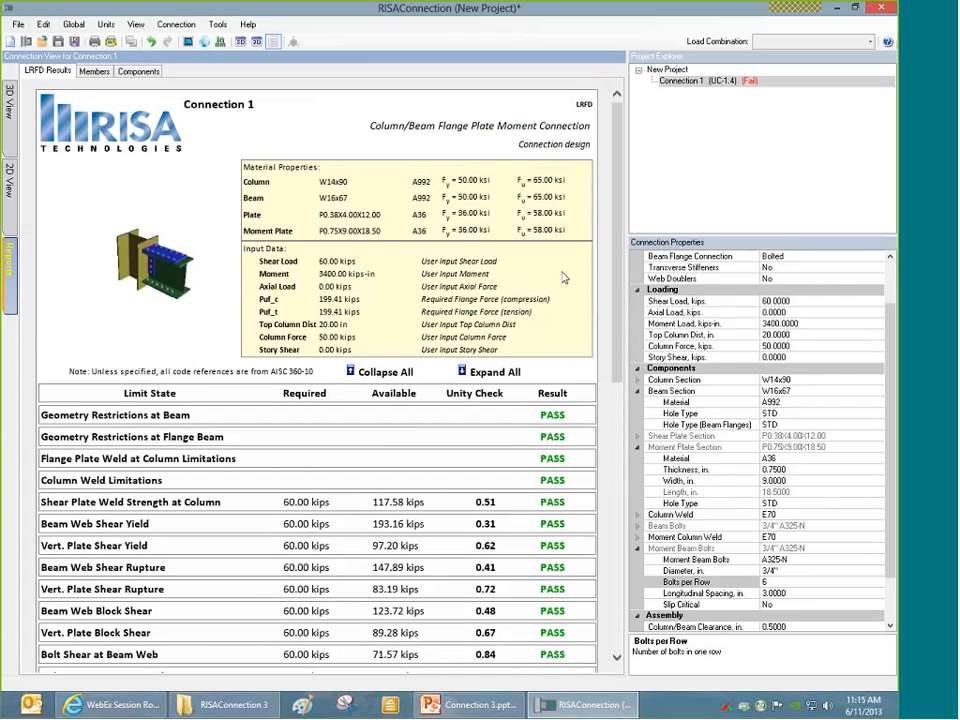
pyautogui.scroll(-10, 604, 528)
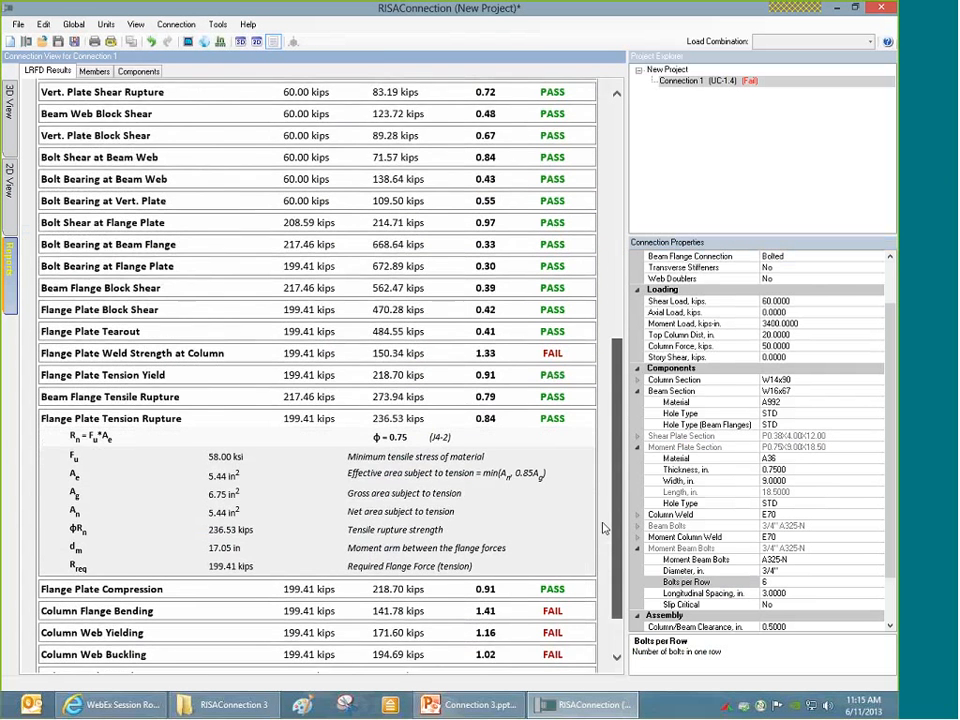
pyautogui.scroll(-2, 604, 528)
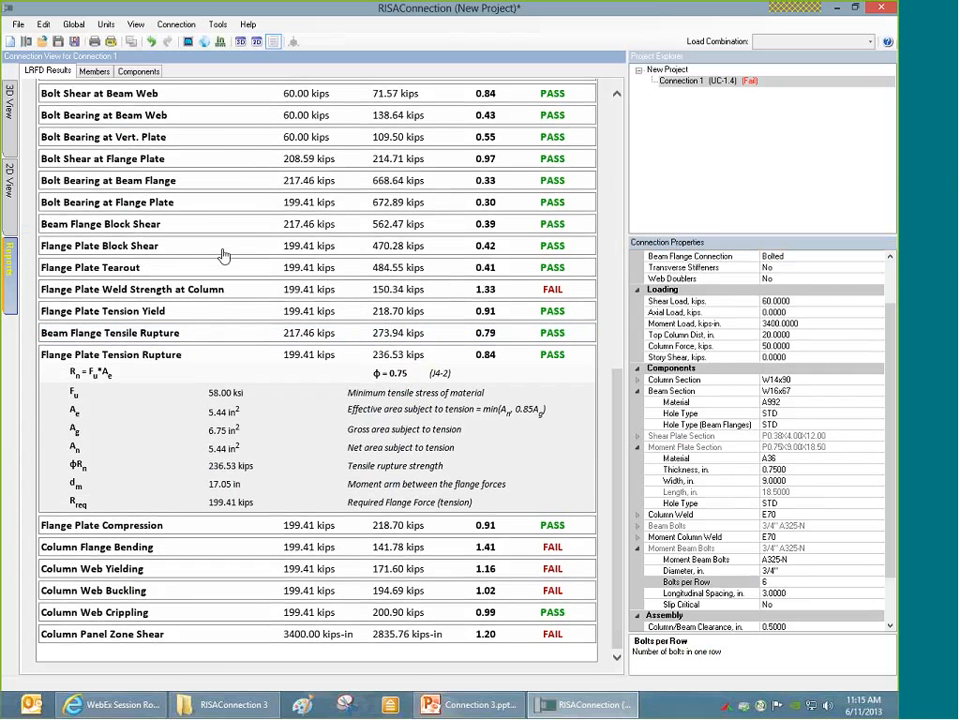
pyautogui.click(228, 291)
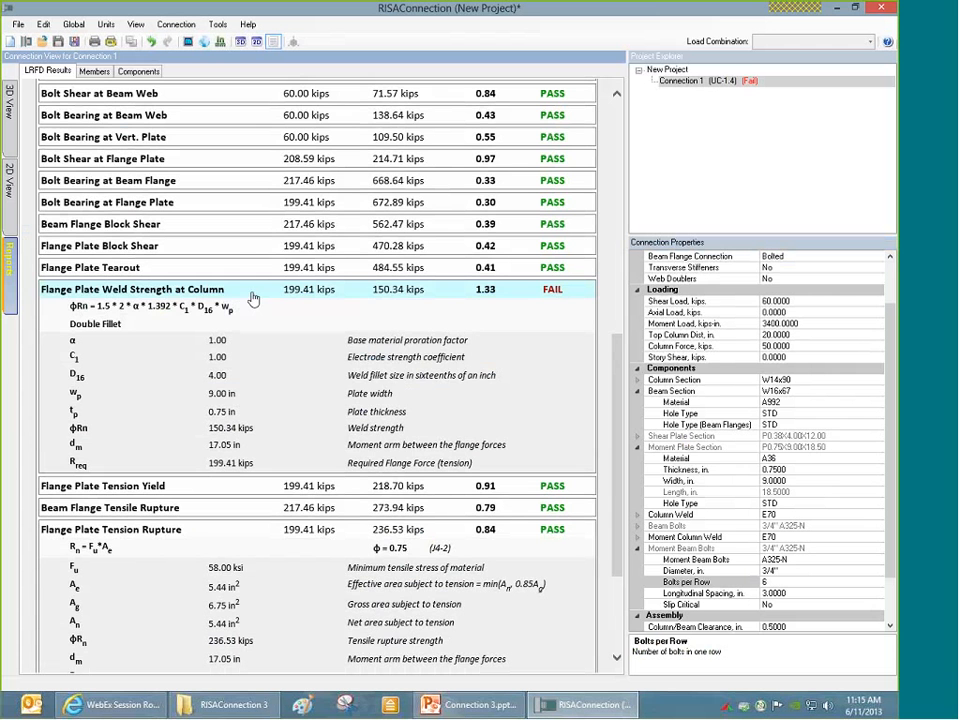
# Step: Select the flange plate weld at the column in the side view and change the moment column weld type to PJP
pyautogui.click(9, 190)
pyautogui.click(207, 268)
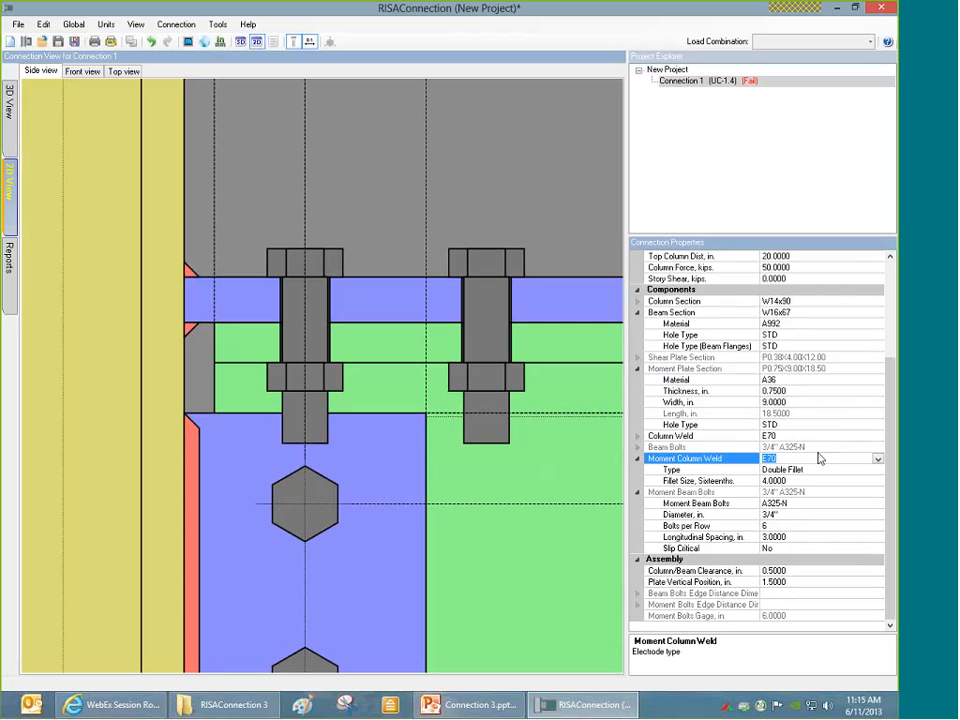
pyautogui.click(799, 469)
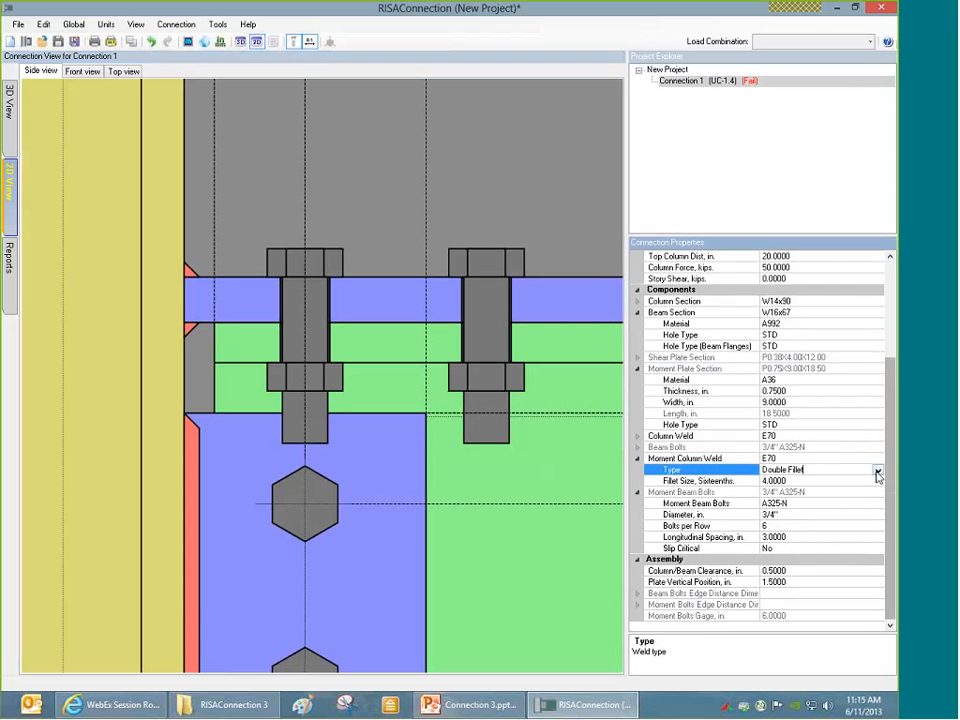
pyautogui.click(877, 472)
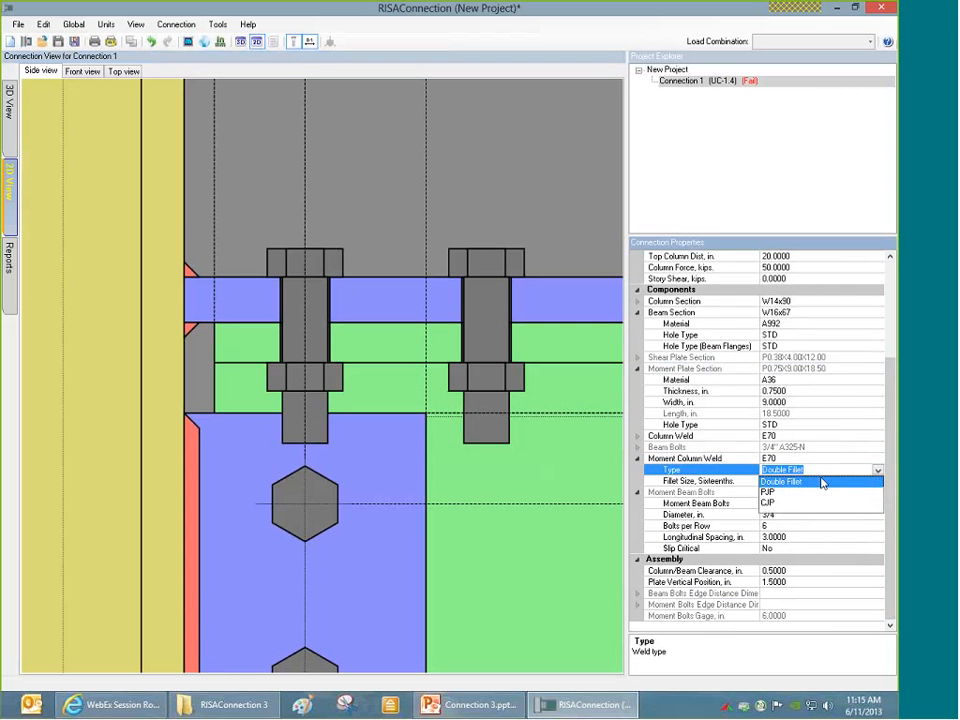
pyautogui.click(778, 493)
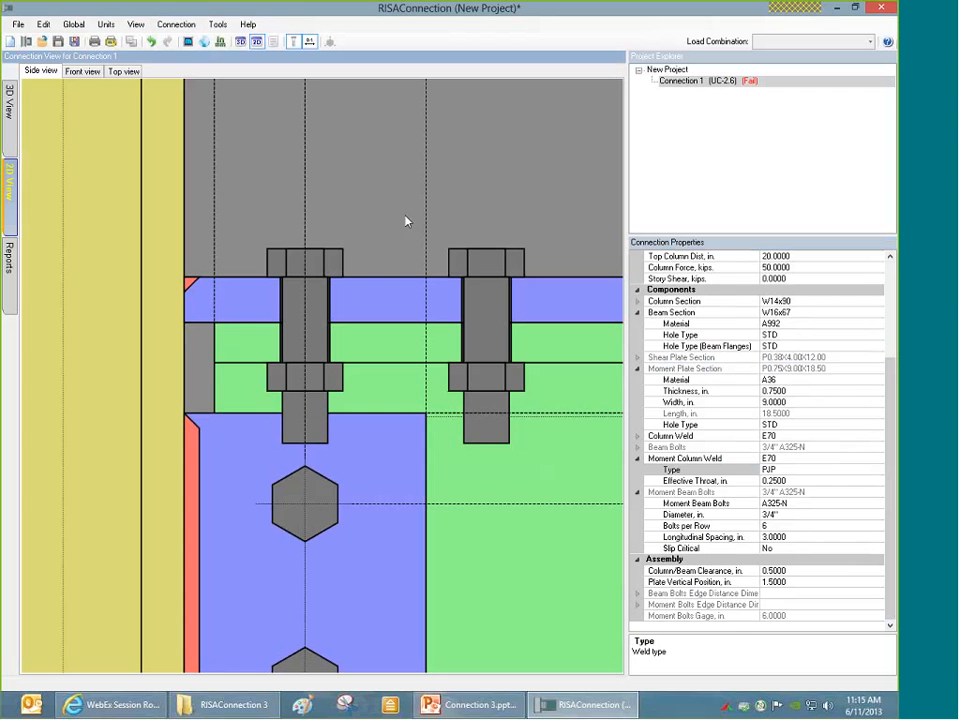
# Step: Set the effective throat of the PJP moment column weld to 0.5 in
pyautogui.click(806, 480)
pyautogui.press('BackSpace')
pyautogui.press('BackSpace')
pyautogui.press('BackSpace')
pyautogui.press('BackSpace')
pyautogui.press('BackSpace')
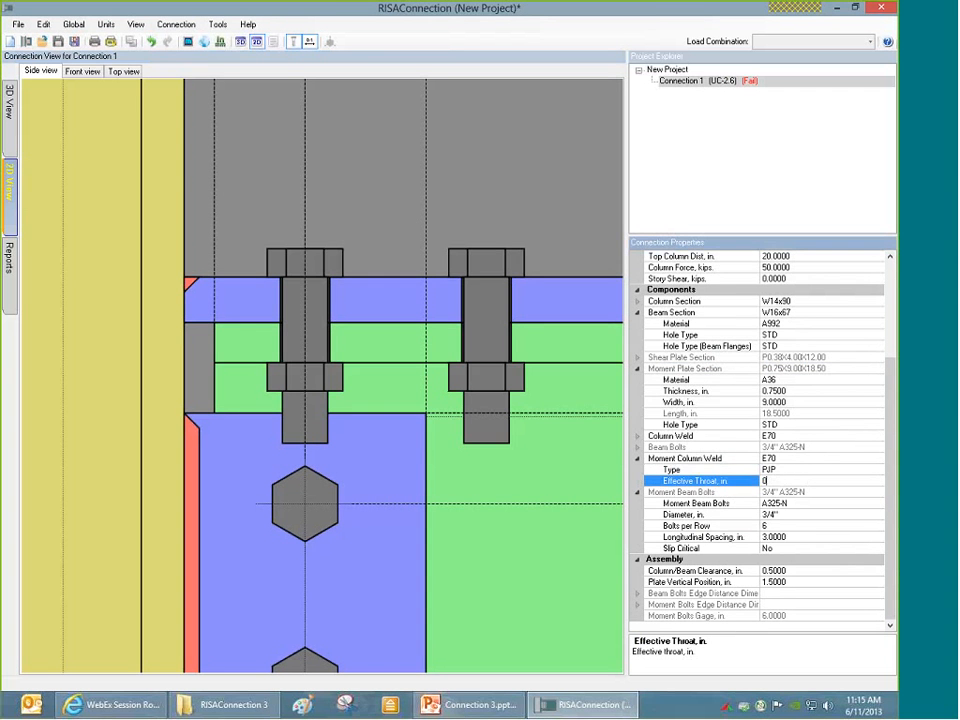
pyautogui.write('.5')
pyautogui.press('Return')
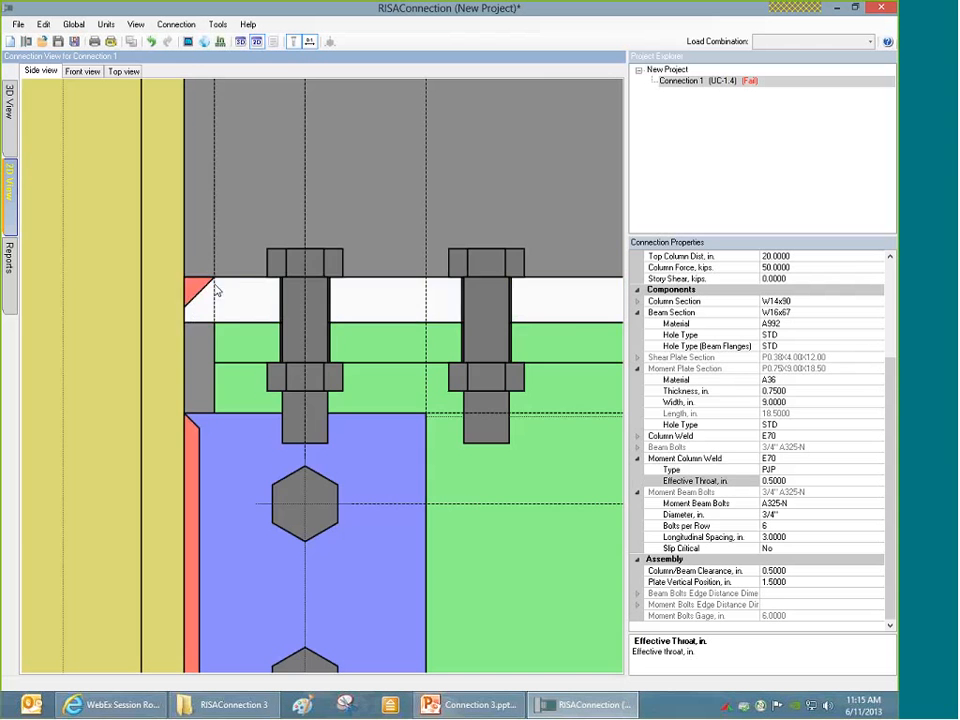
# Step: Check the Flange Plate Weld Strength at Column calculation in the report for the PJP weld
pyautogui.scroll(-5, 216, 290)
pyautogui.scroll(2, 378, 252)
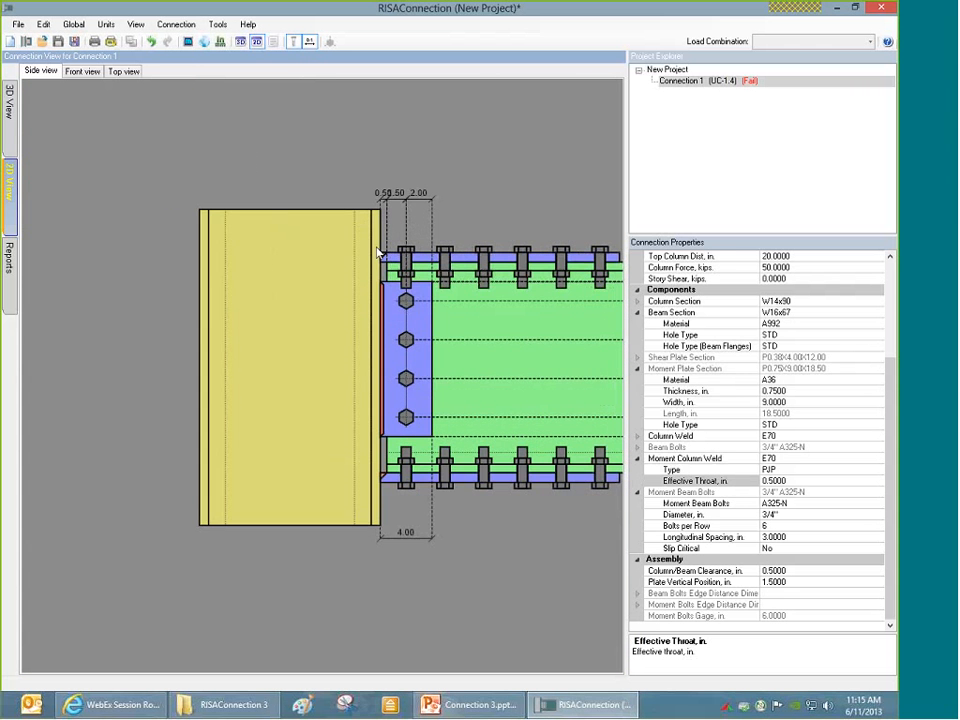
pyautogui.click(11, 262)
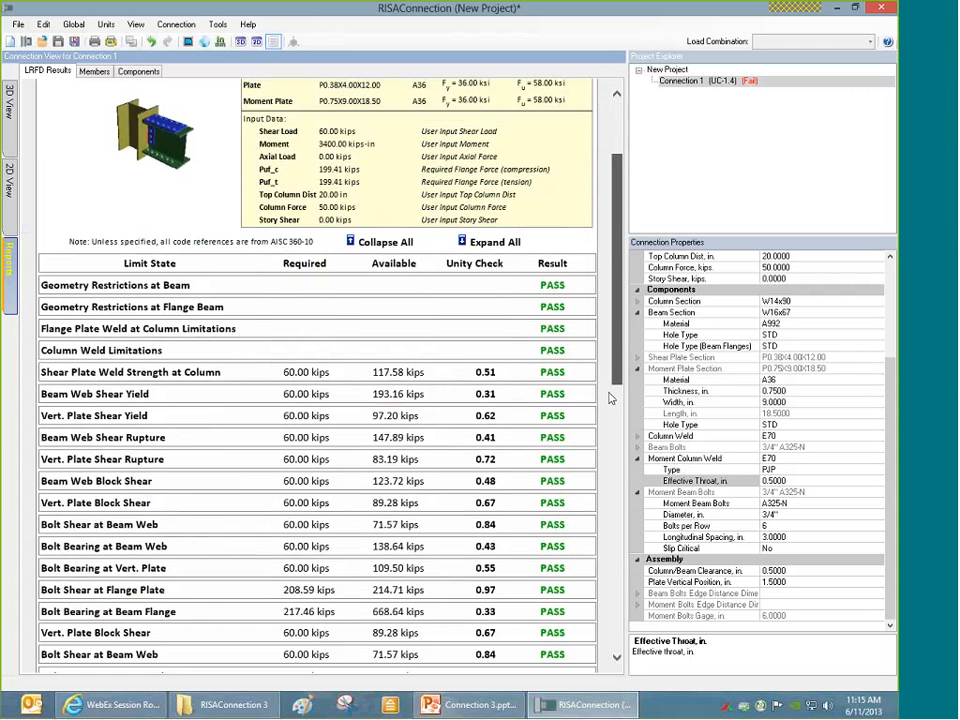
pyautogui.scroll(-5, 600, 480)
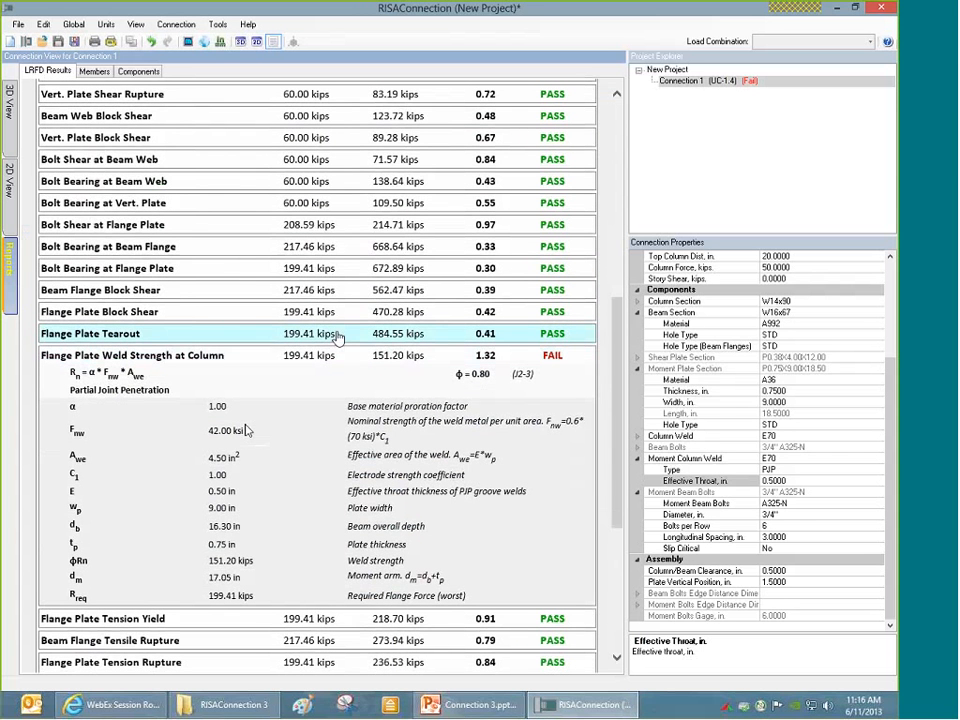
# Step: Change the moment column weld type to CJP and recheck the flange plate weld strength in the report
pyautogui.click(845, 470)
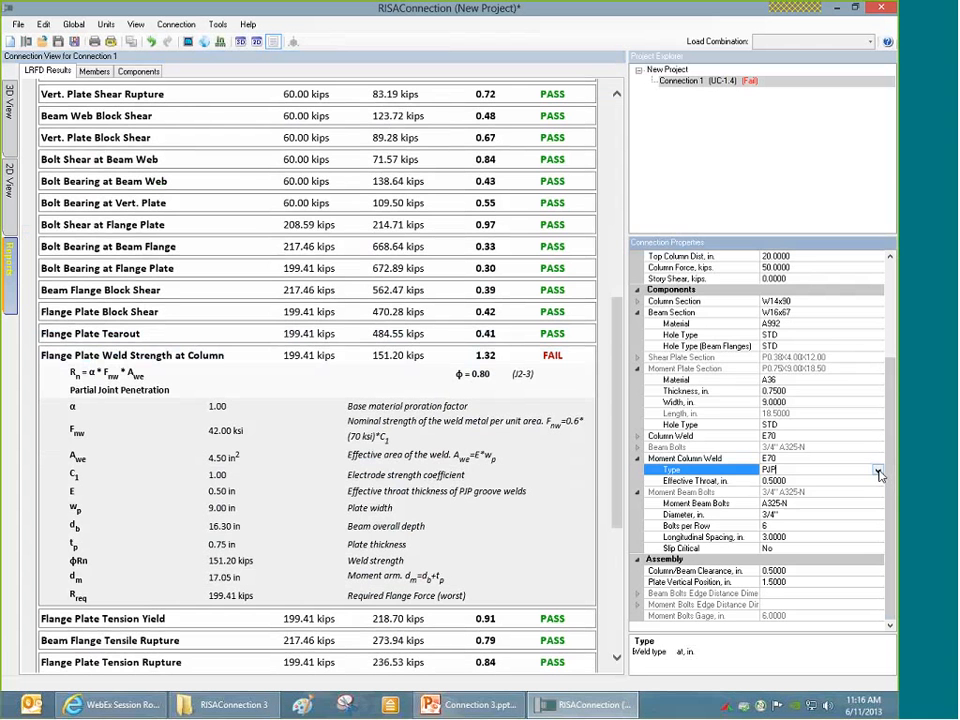
pyautogui.click(878, 471)
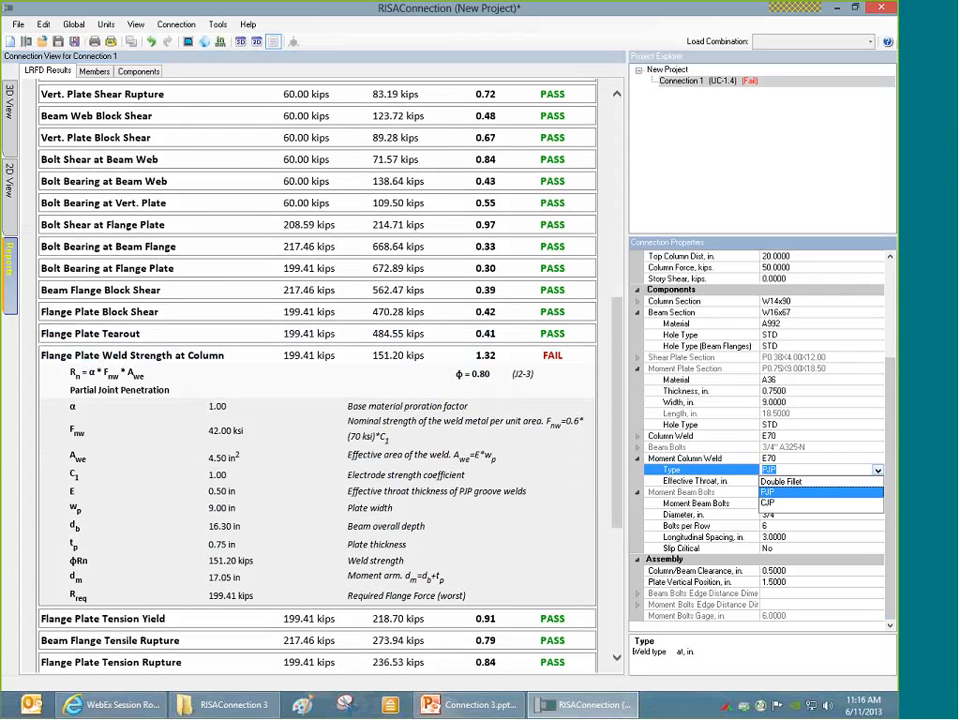
pyautogui.click(768, 503)
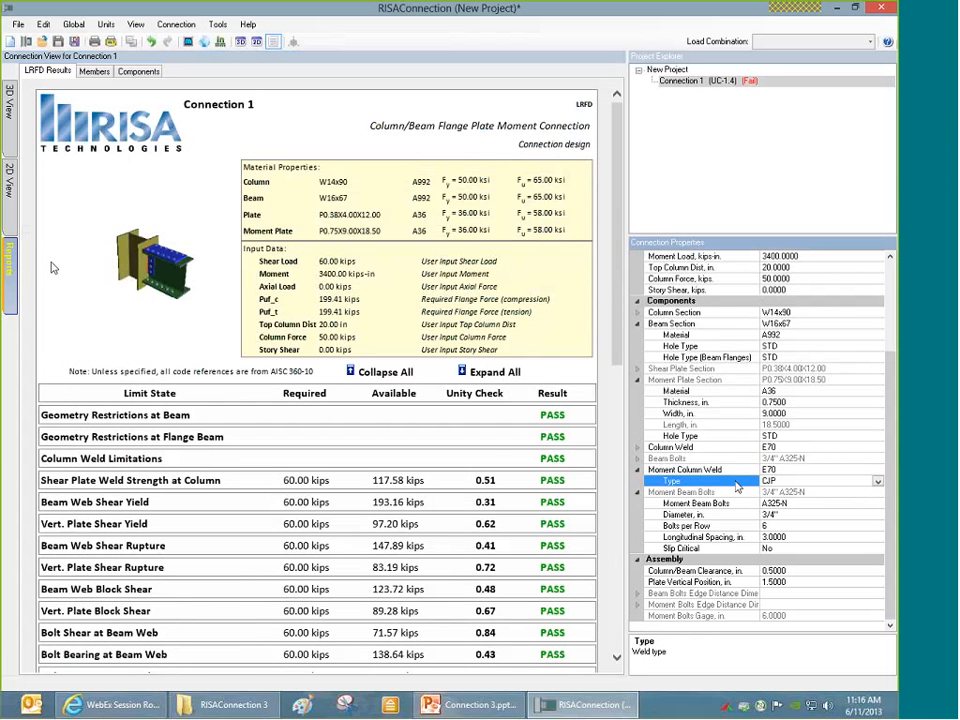
pyautogui.scroll(-8, 330, 405)
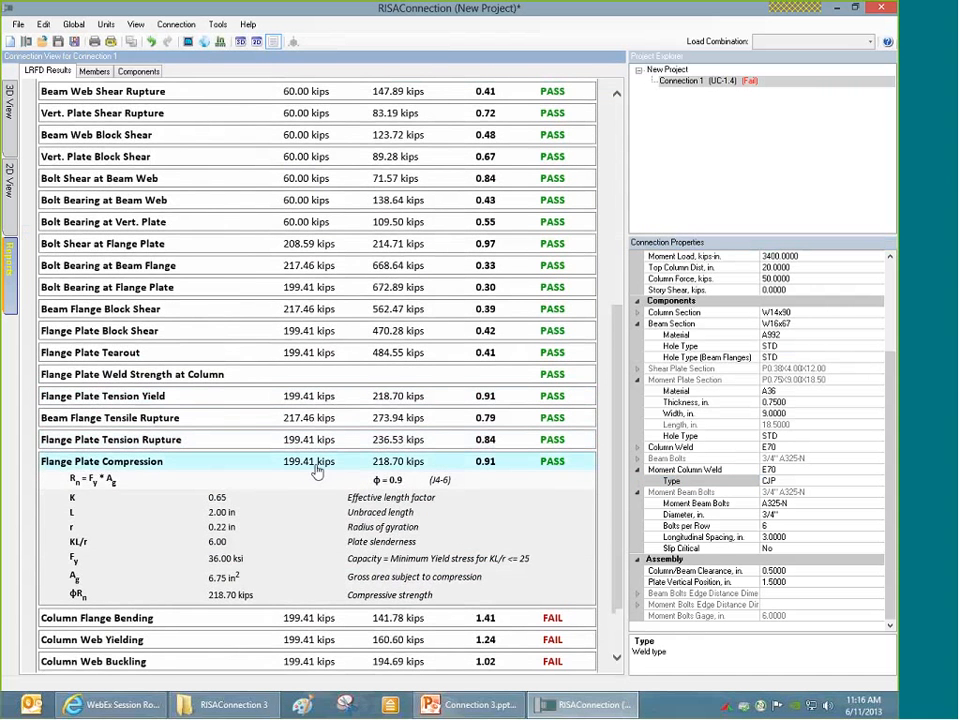
# Step: Inspect the CJP flange plate weld in the 2D side view and review the report's limit states through Column Panel Zone Shear
pyautogui.click(10, 185)
pyautogui.scroll(8, 468, 258)
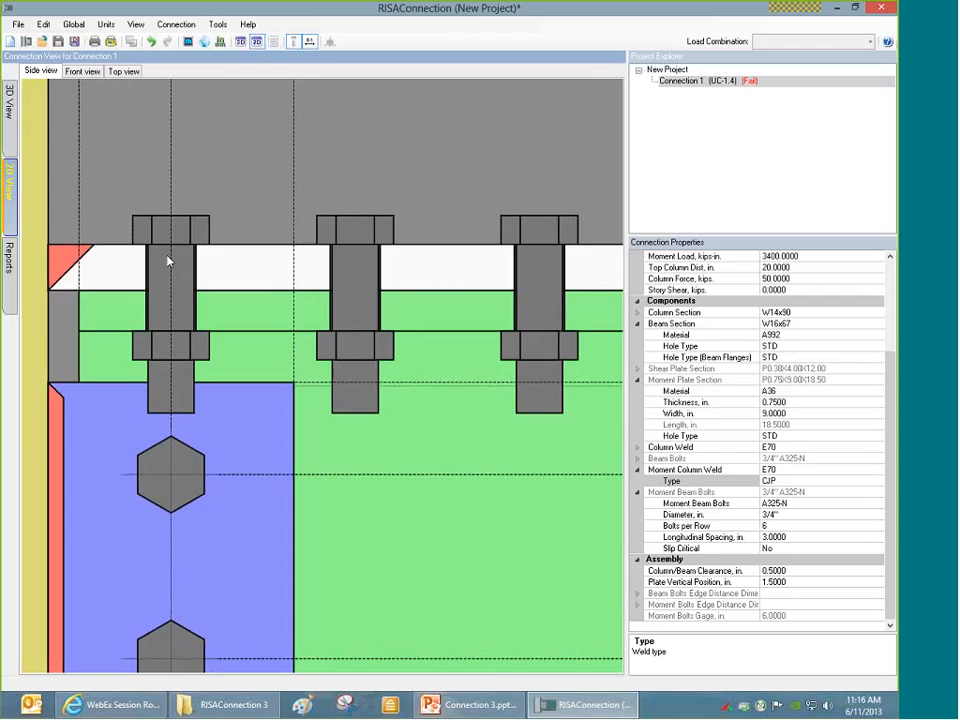
pyautogui.click(11, 260)
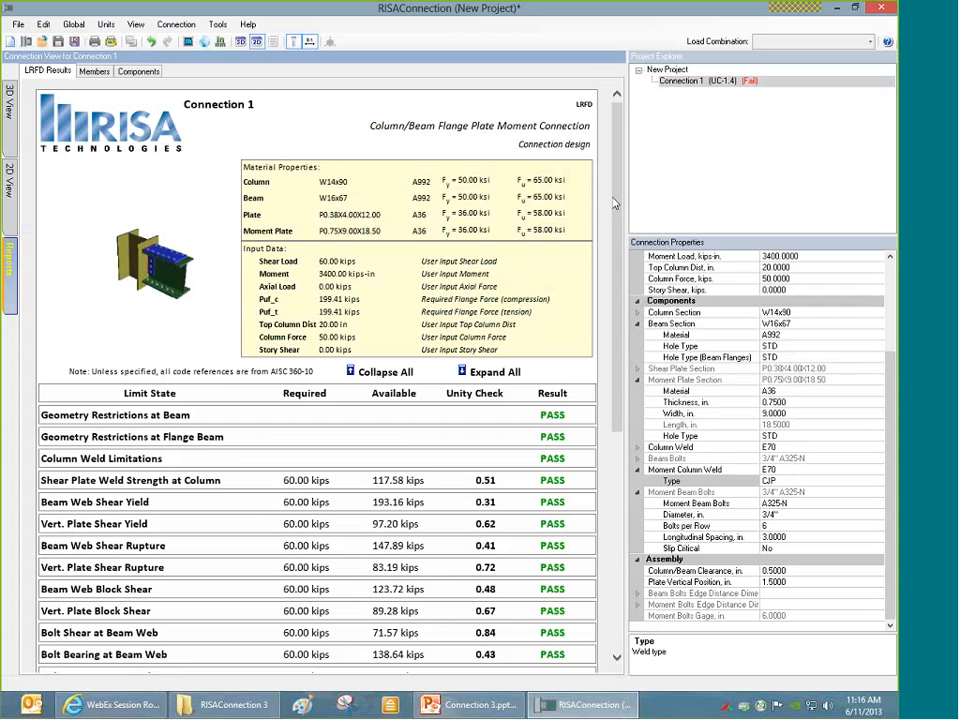
pyautogui.scroll(-4, 620, 370)
pyautogui.scroll(-3, 625, 370)
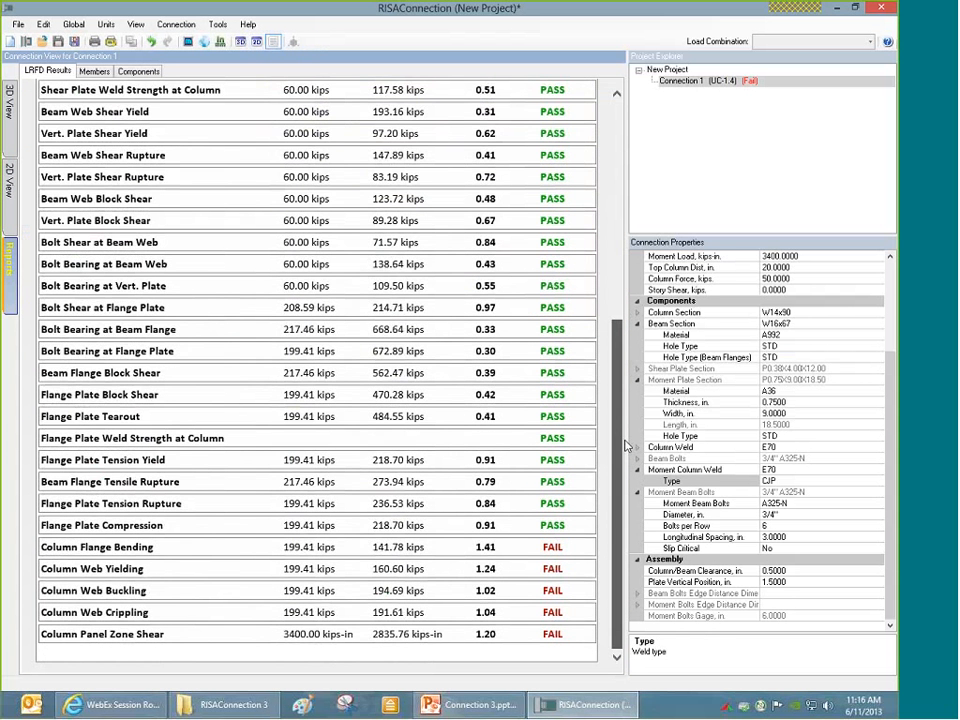
pyautogui.scroll(1, 628, 395)
pyautogui.scroll(2, 630, 342)
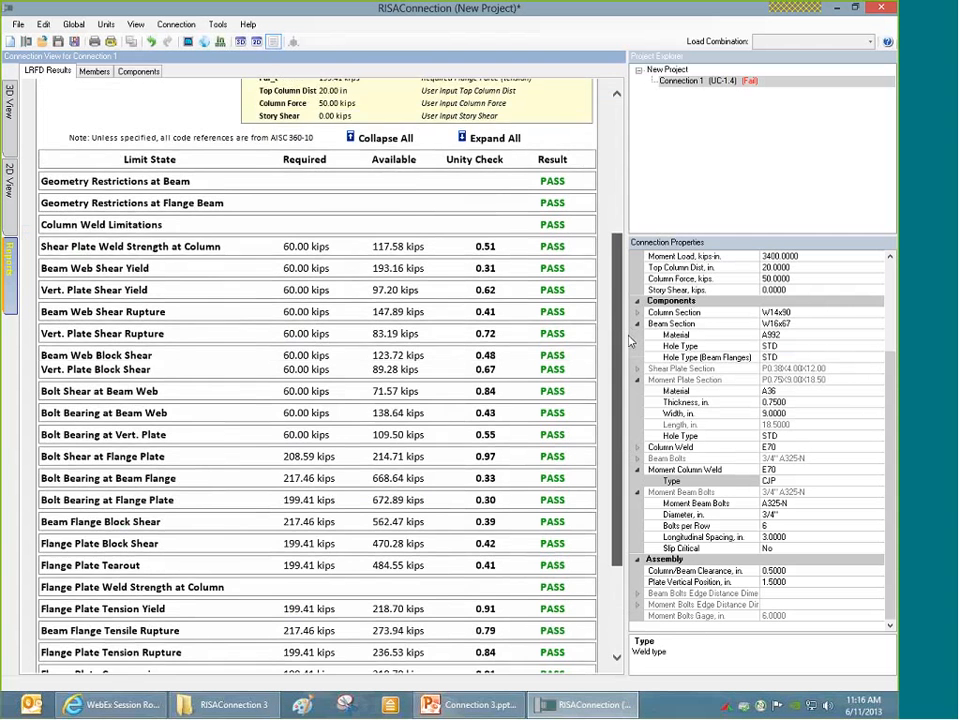
pyautogui.scroll(-4, 617, 492)
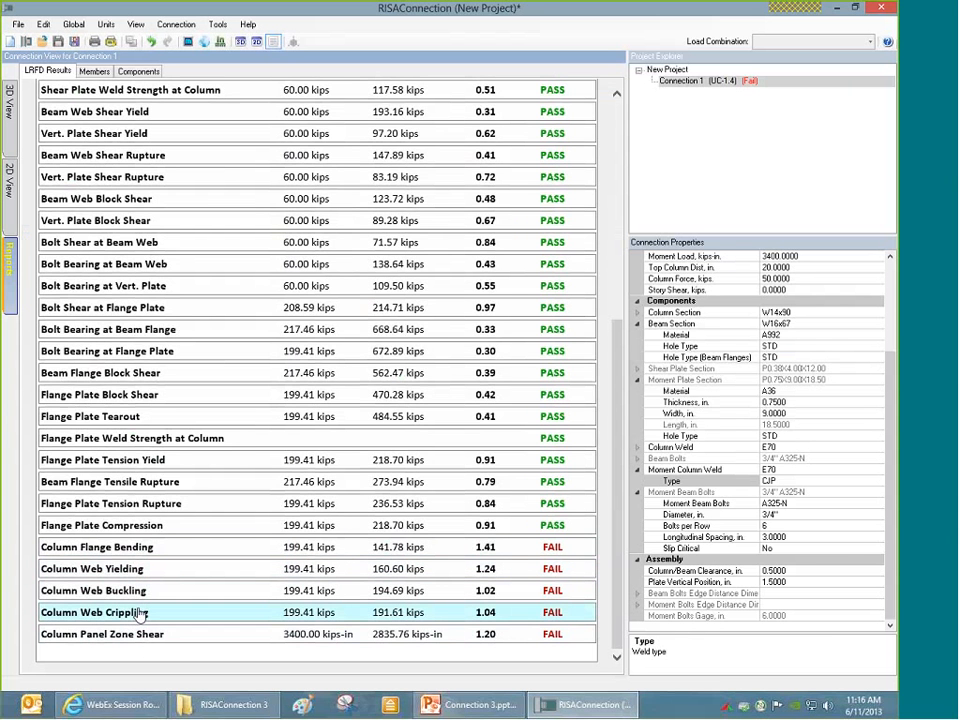
# Step: Examine the Column Flange Bending calculation, view the Column Flange Local Bending slide in PowerPoint, and return to RISAConnection
pyautogui.click(140, 550)
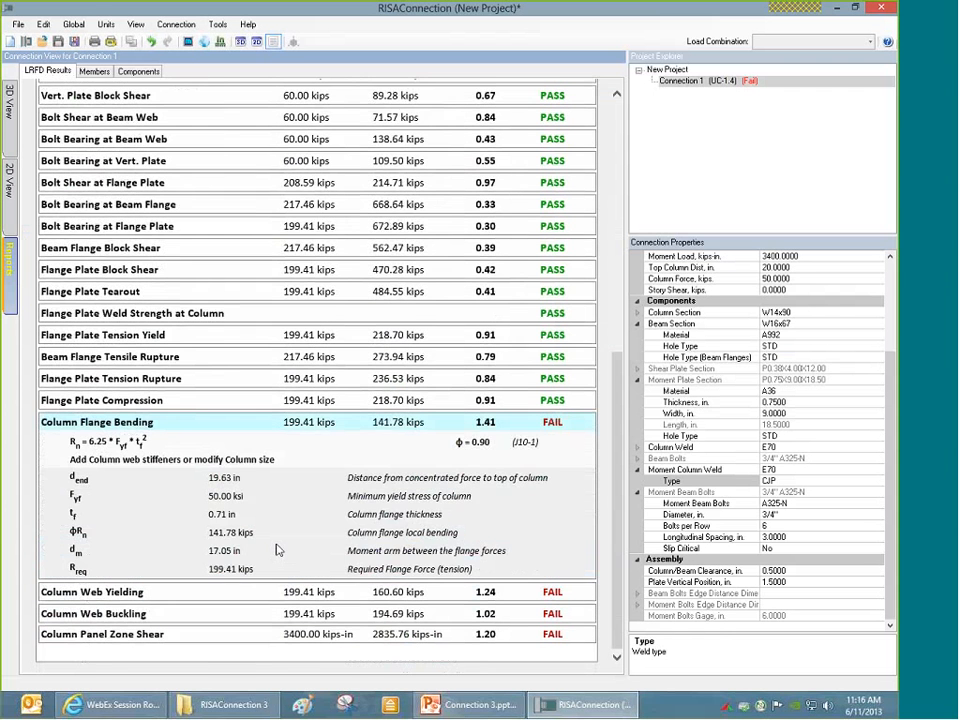
pyautogui.click(453, 707)
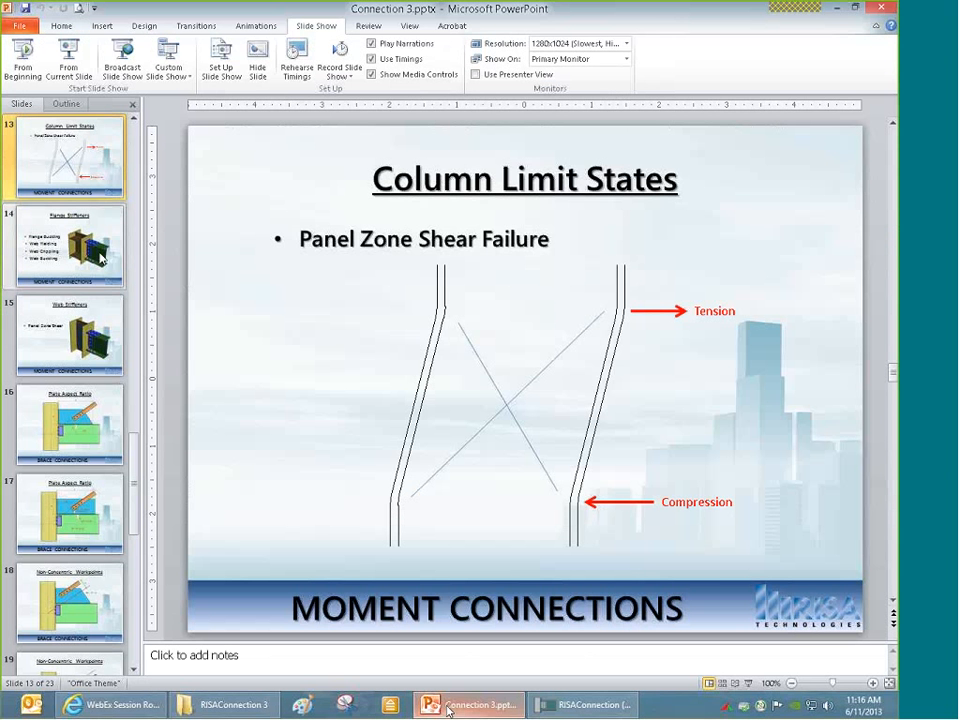
pyautogui.scroll(4, 108, 257)
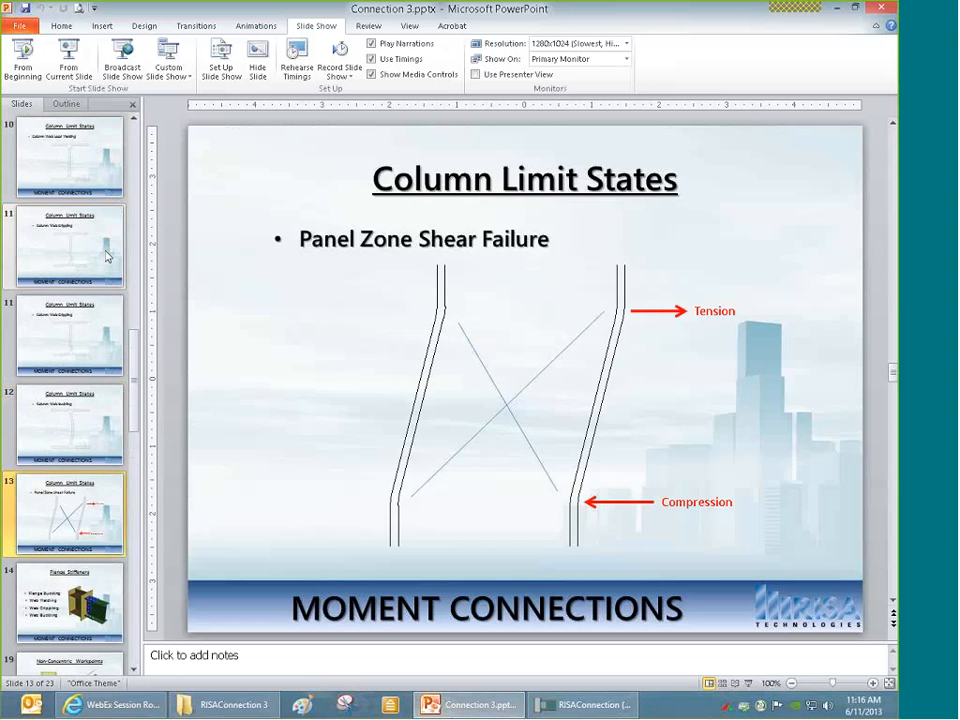
pyautogui.click(49, 131)
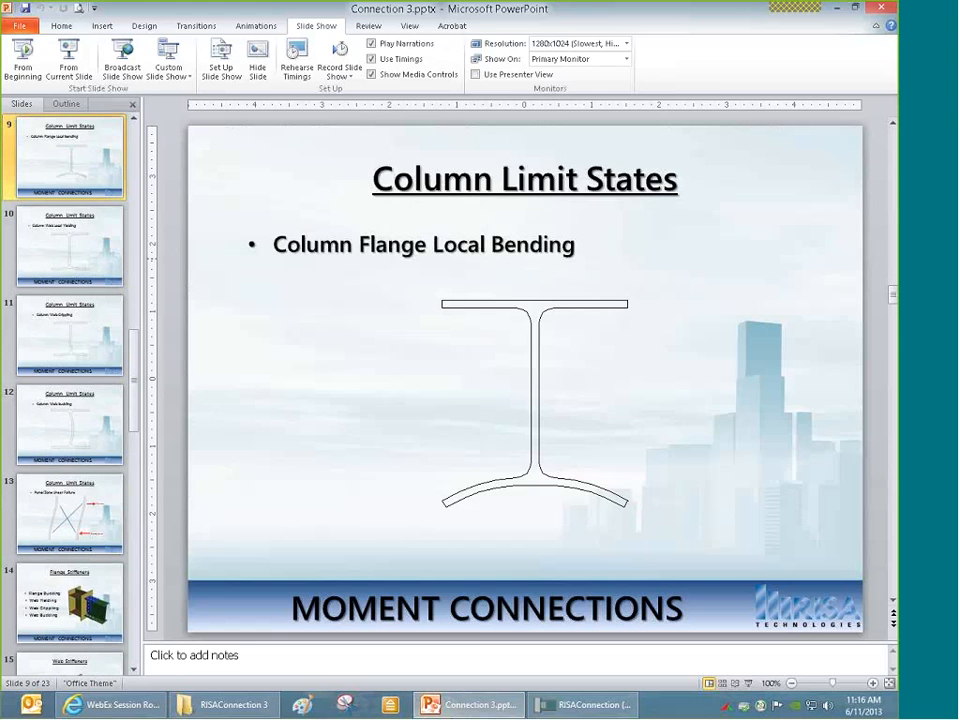
pyautogui.click(578, 706)
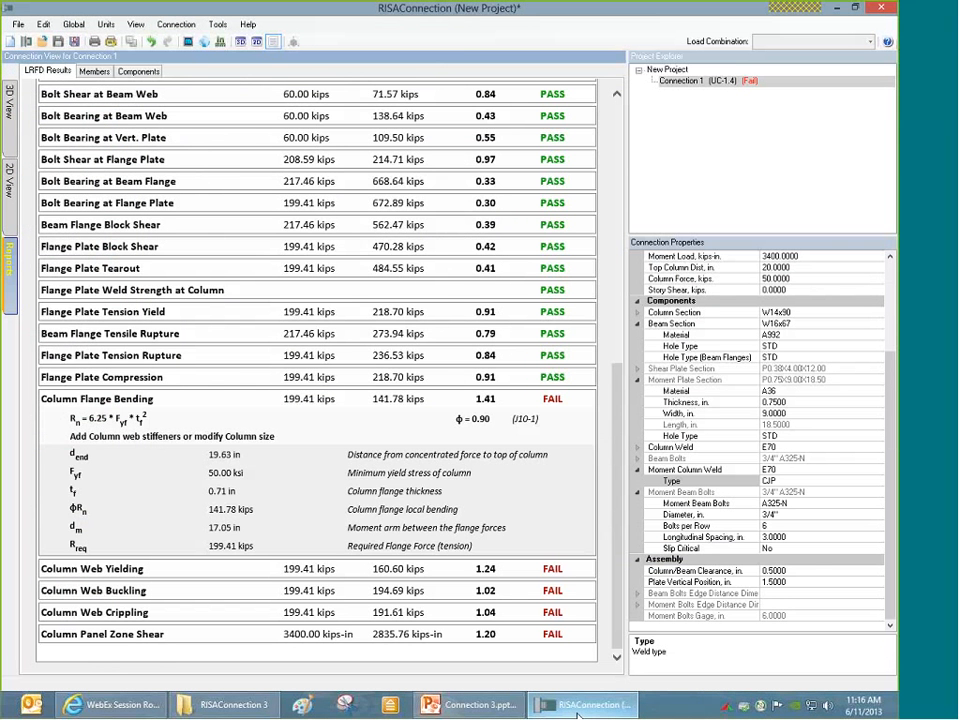
# Step: Compare the beam and flange plate limit states with the column limit states in the report
pyautogui.scroll(5, 615, 259)
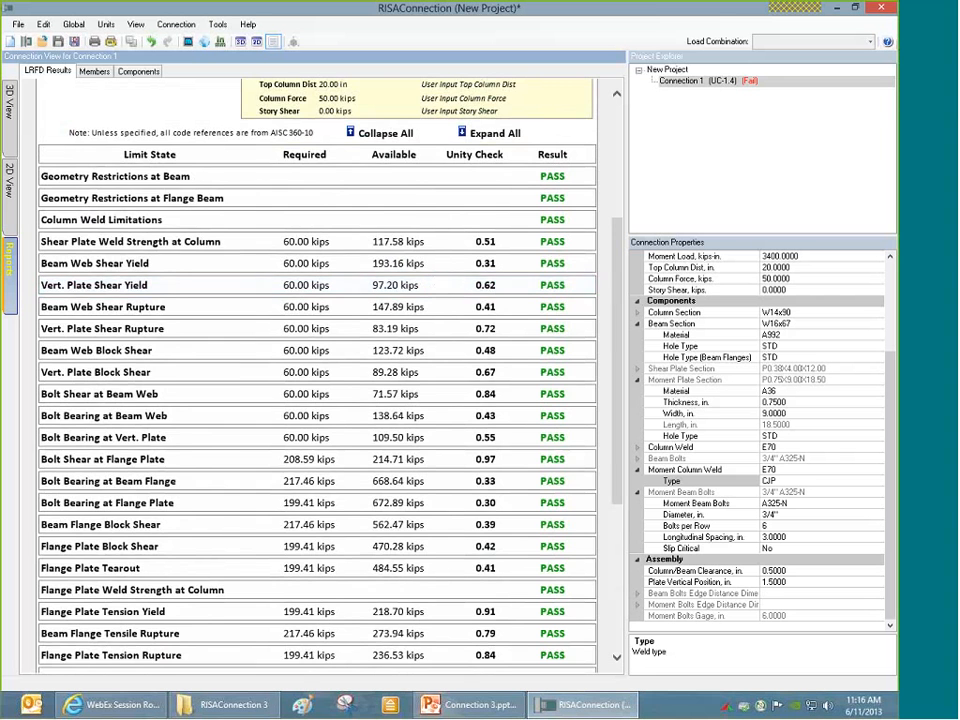
pyautogui.scroll(-1, 617, 321)
pyautogui.scroll(-4, 617, 321)
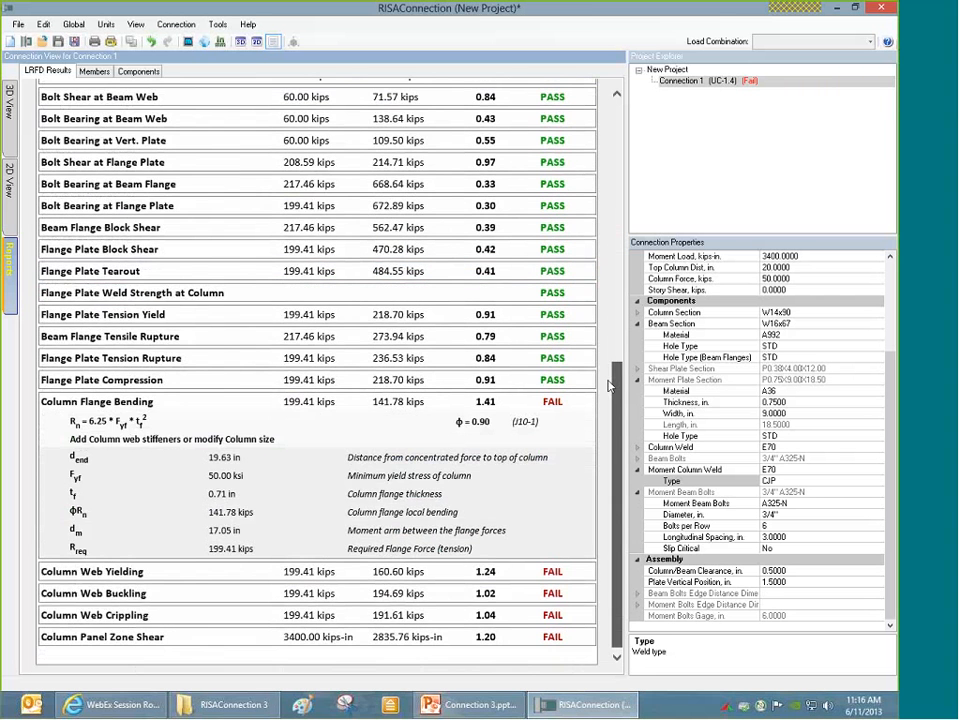
pyautogui.scroll(4, 612, 385)
pyautogui.scroll(-4, 600, 343)
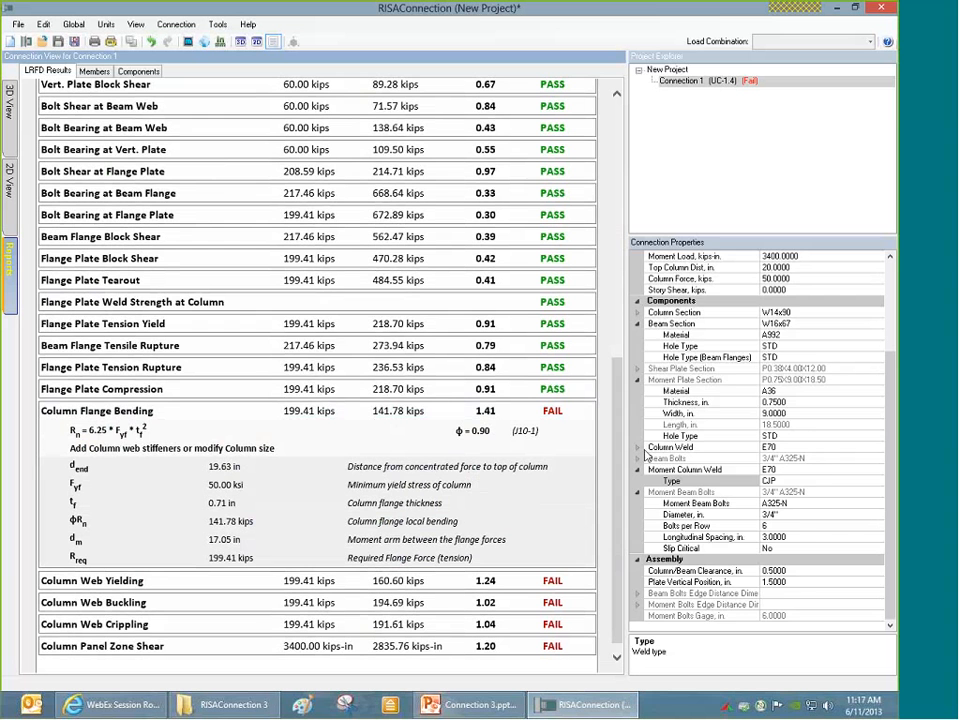
# Step: Inspect the Top Column Dist loading property and view the top of the column in the 3D model
pyautogui.moveTo(884, 386); pyautogui.dragTo(884, 298)
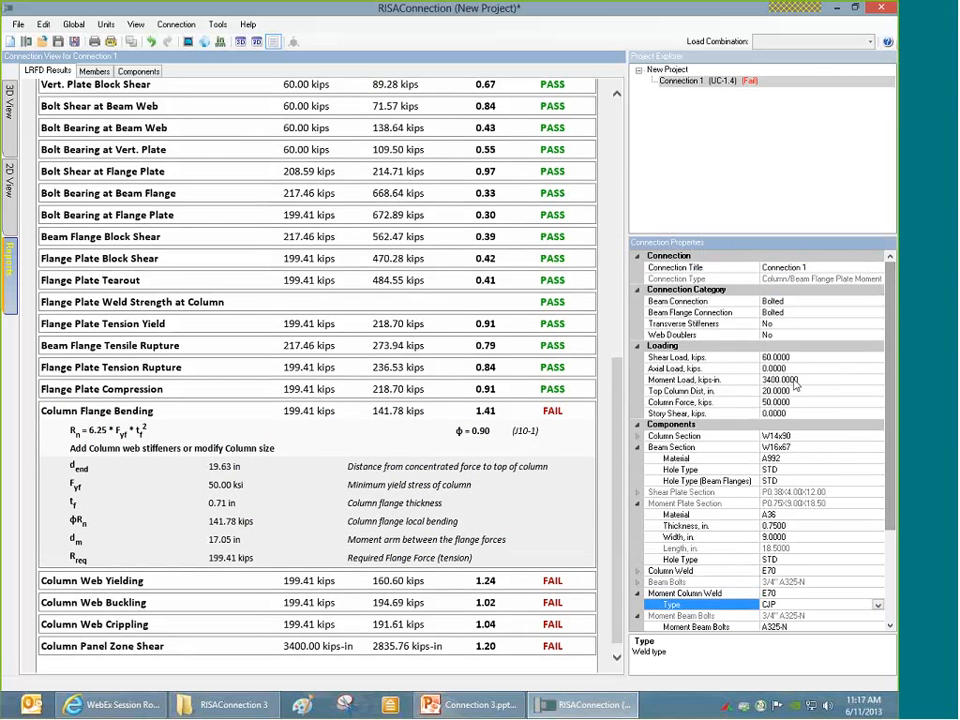
pyautogui.click(733, 392)
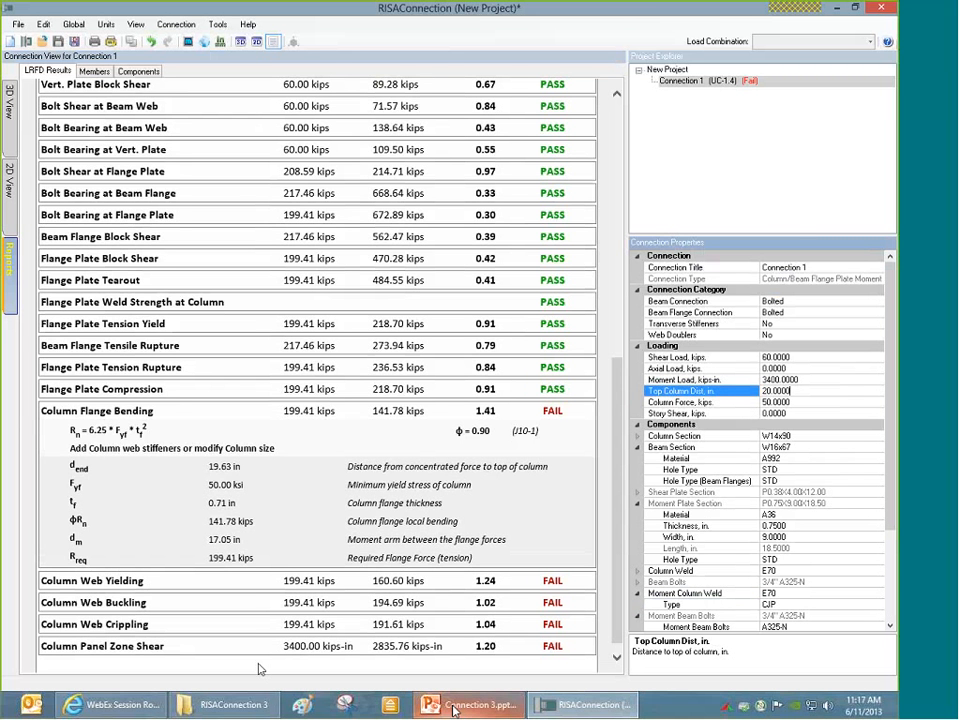
pyautogui.click(386, 310)
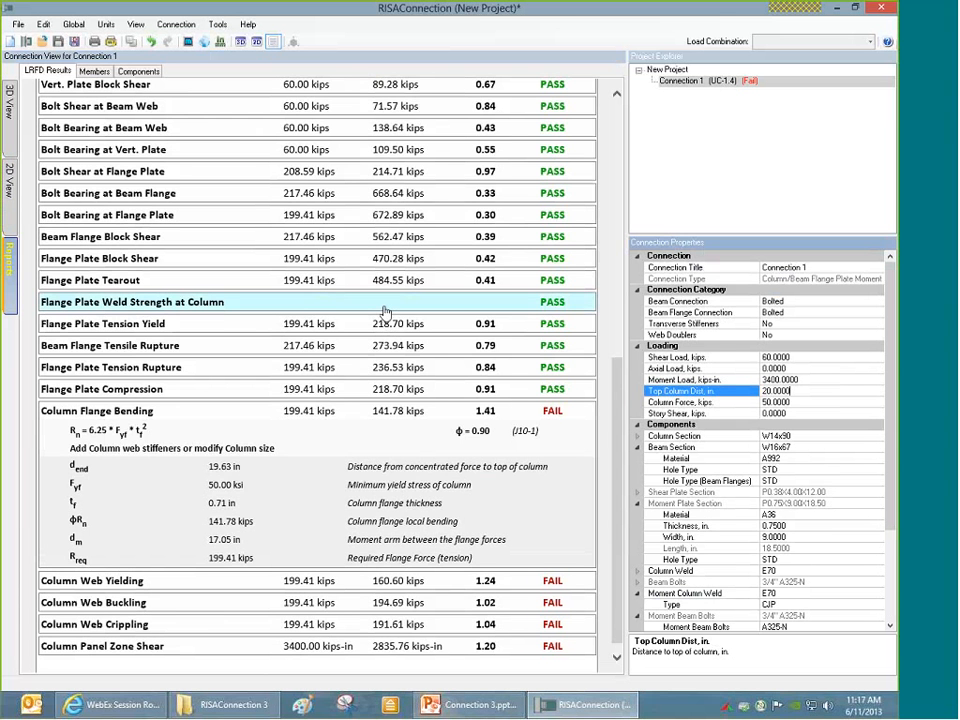
pyautogui.click(9, 100)
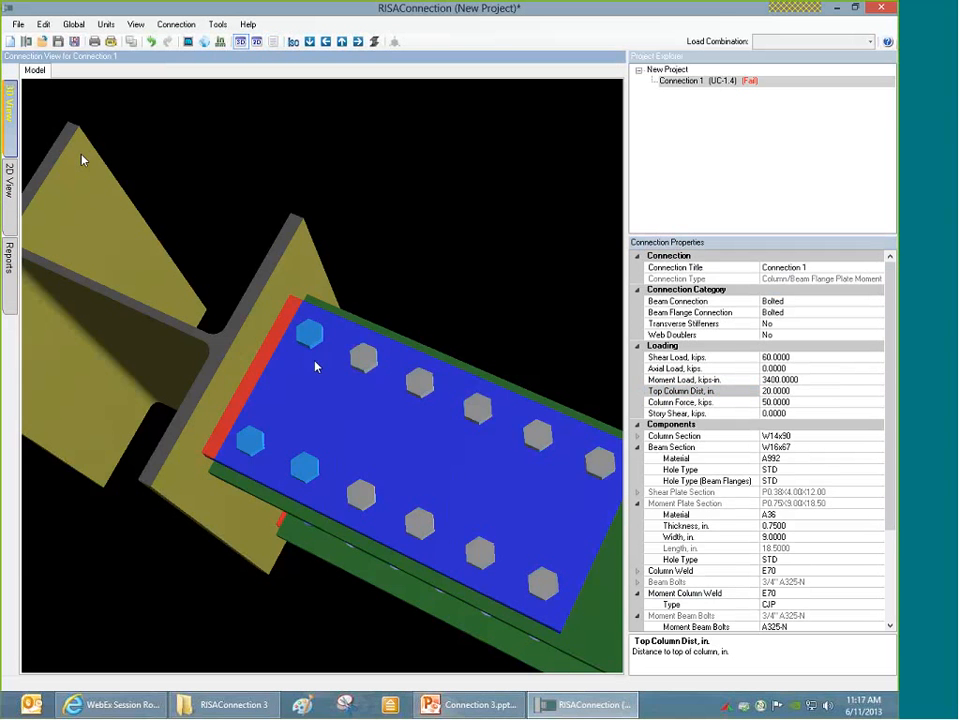
pyautogui.moveTo(316, 367); pyautogui.dragTo(336, 336, button='middle')
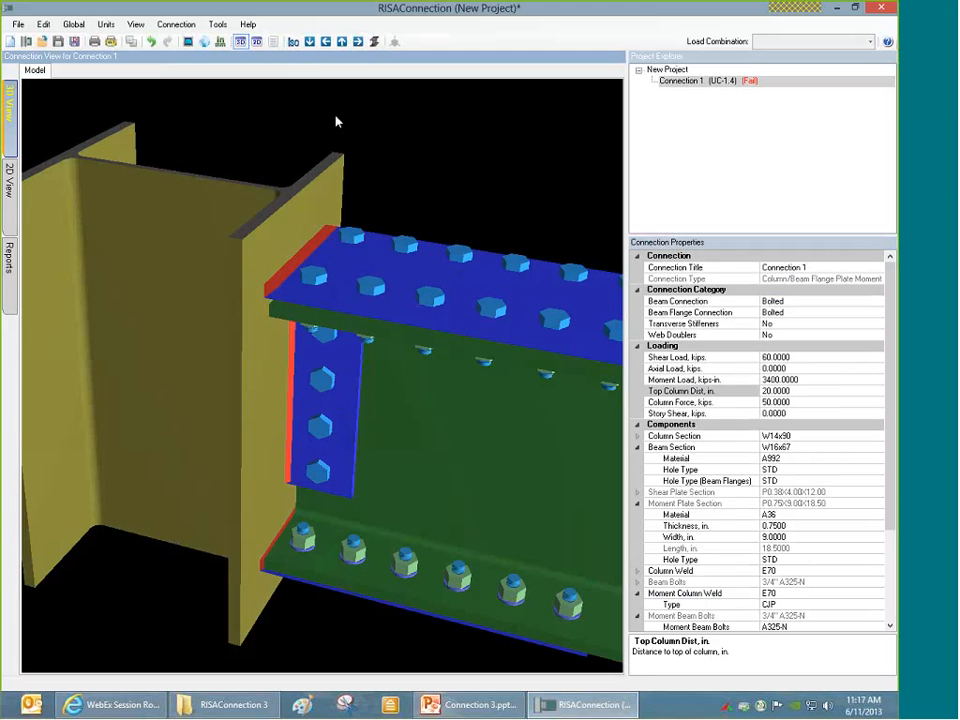
# Step: Examine the Column Flange Bending and Column Web Yielding calculations in the report, leaving only Column Web Yielding expanded
pyautogui.click(10, 266)
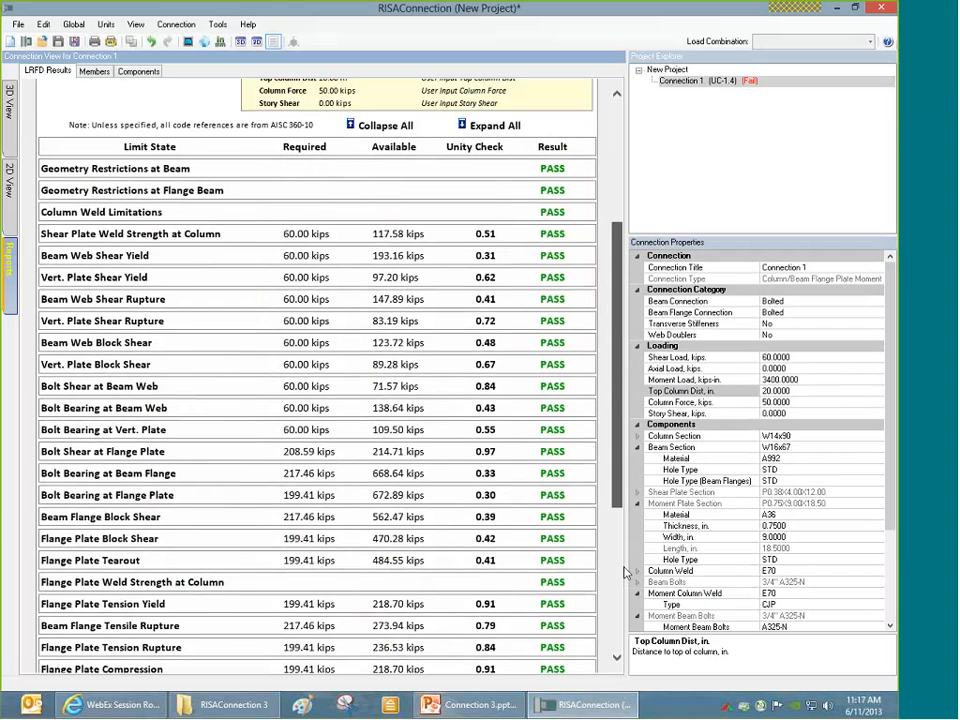
pyautogui.scroll(-5, 624, 572)
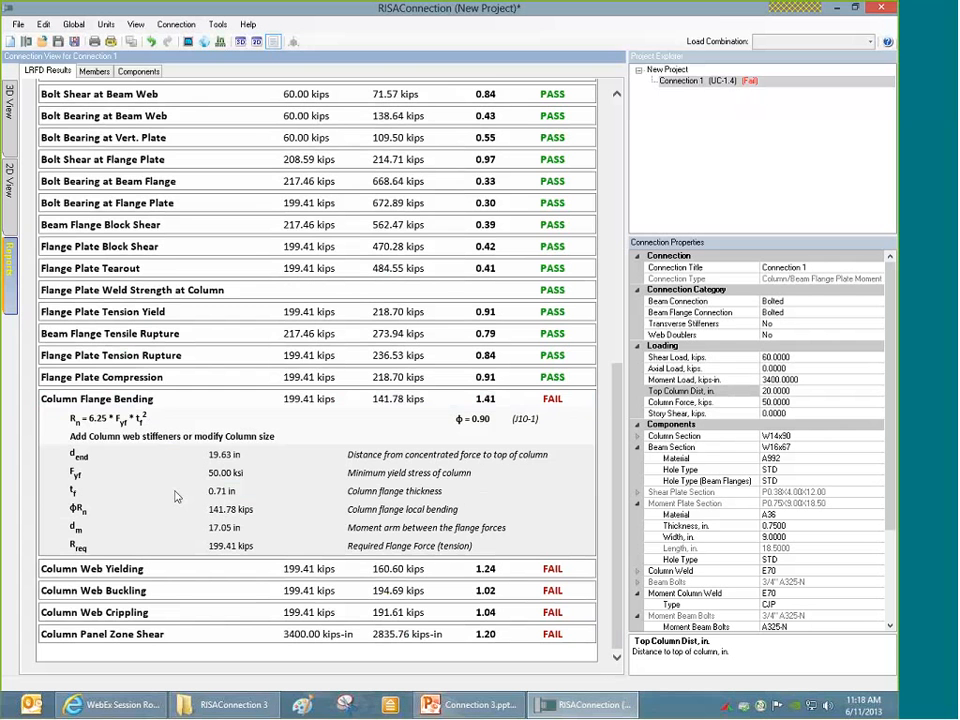
pyautogui.click(231, 403)
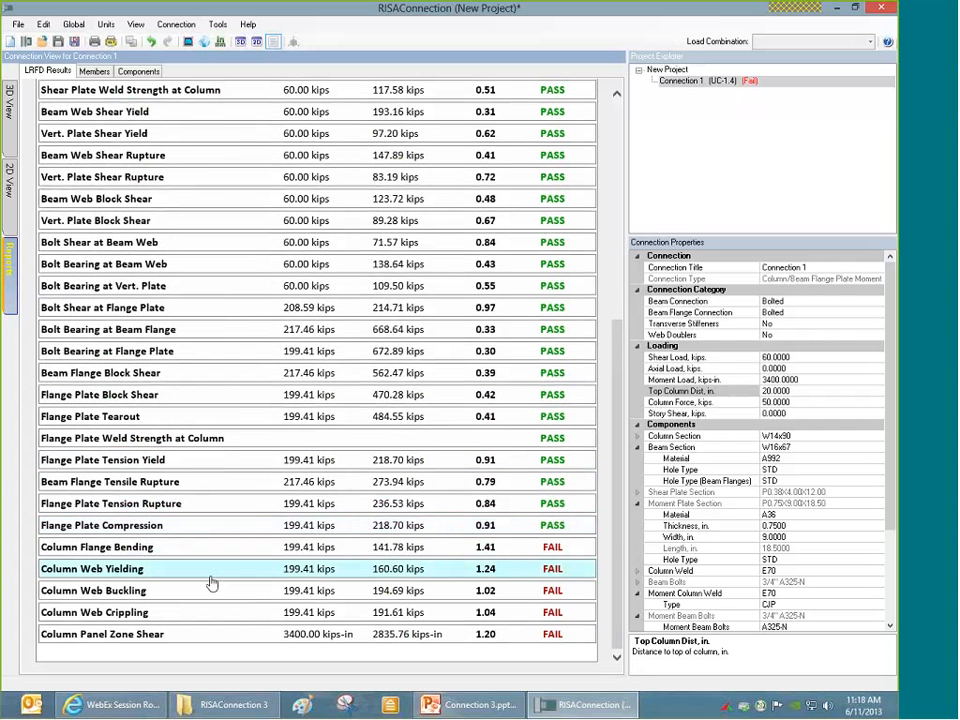
pyautogui.click(195, 572)
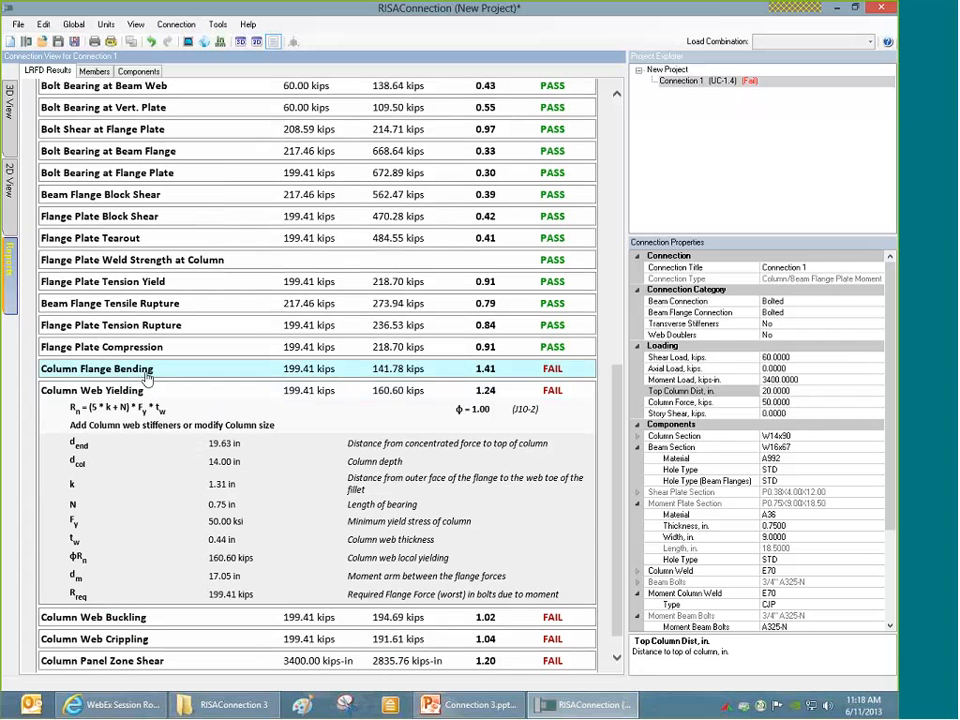
pyautogui.click(147, 372)
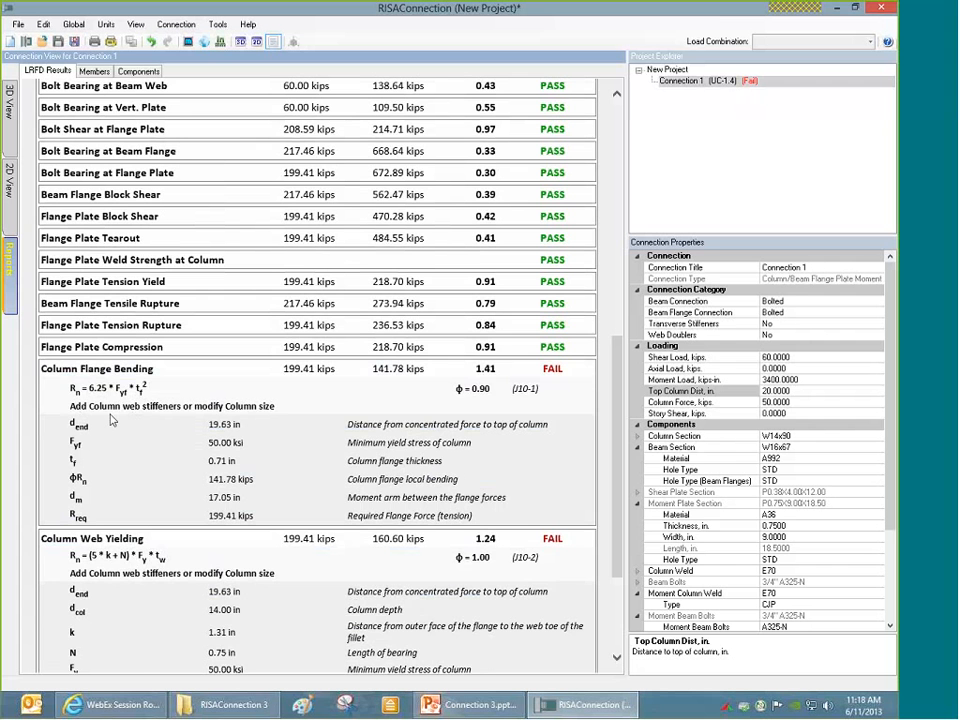
pyautogui.click(161, 369)
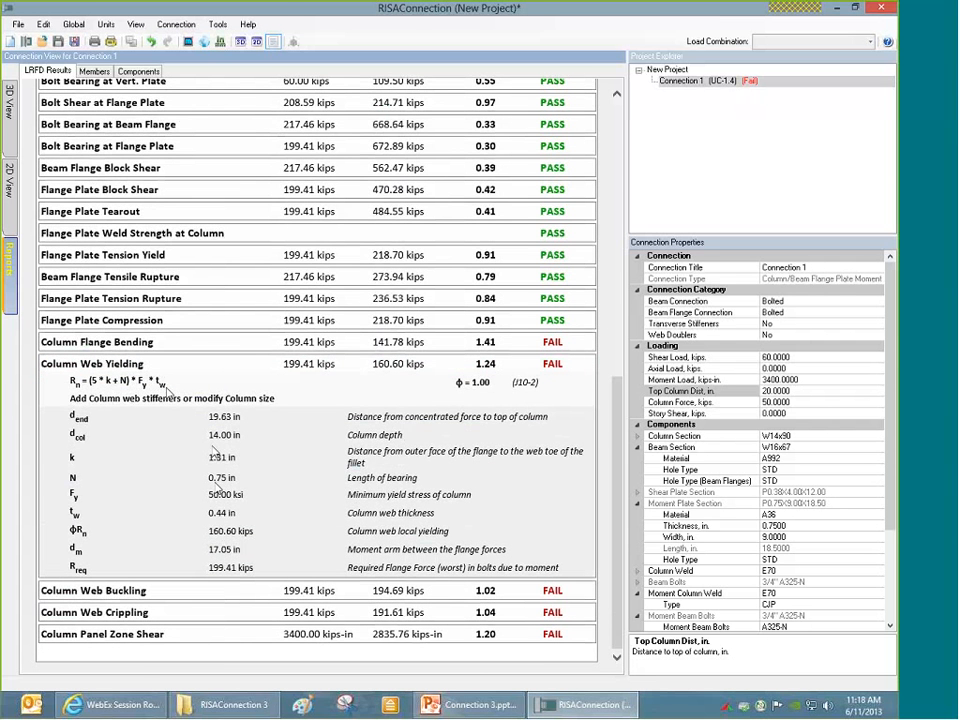
# Step: View the Column Web Local Yielding slide in PowerPoint, then return to RISAConnection and expand the Column Web Buckling calculation
pyautogui.hotkey('alt', 'Tab')
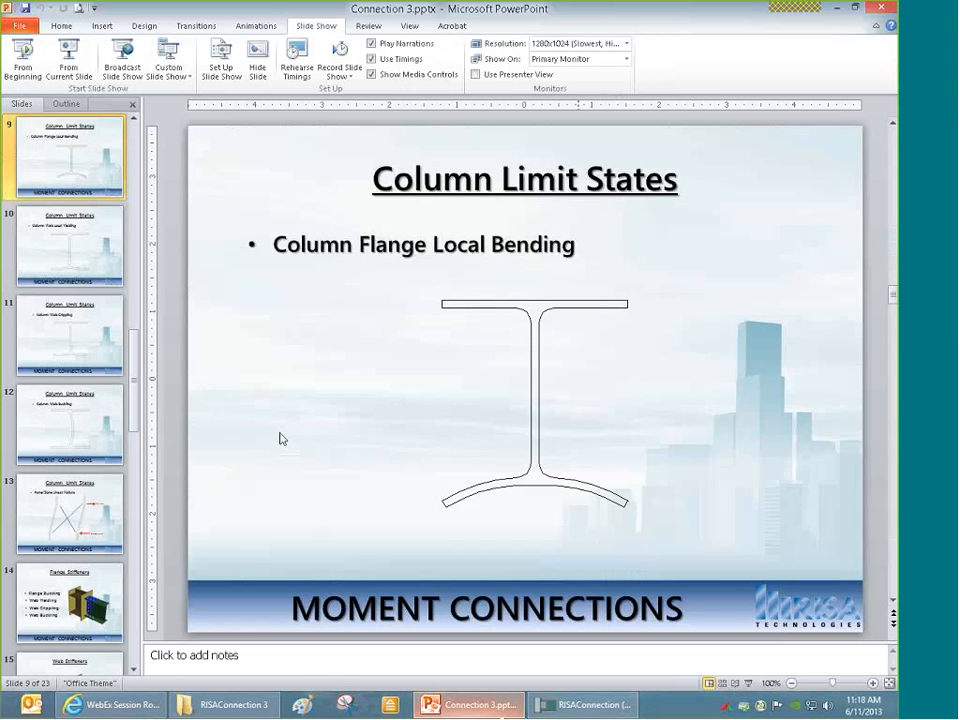
pyautogui.click(78, 263)
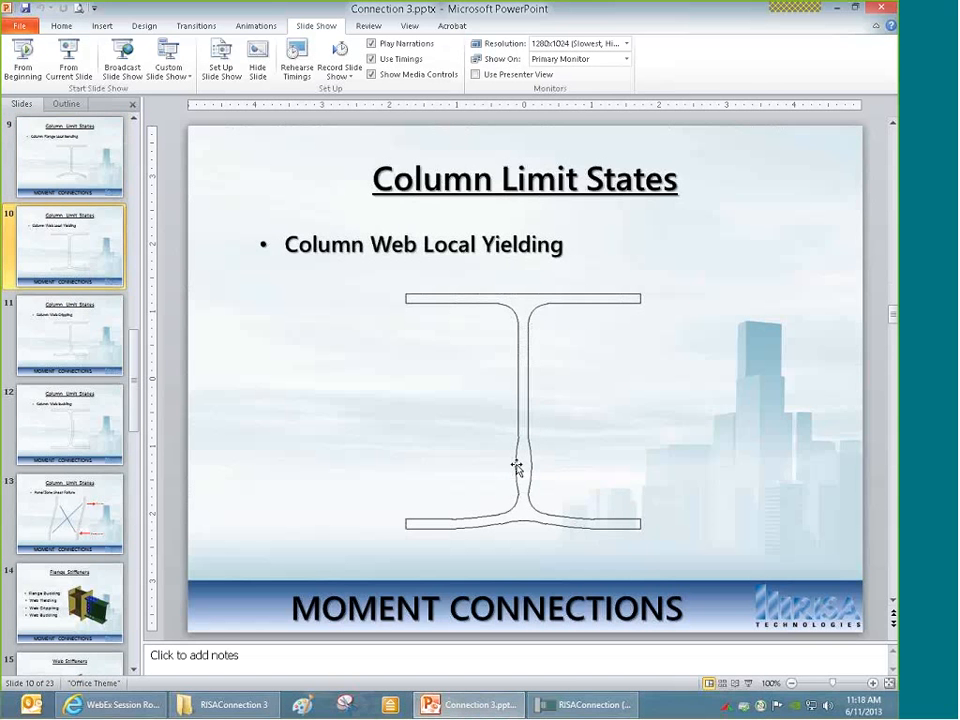
pyautogui.hotkey('alt', 'Tab')
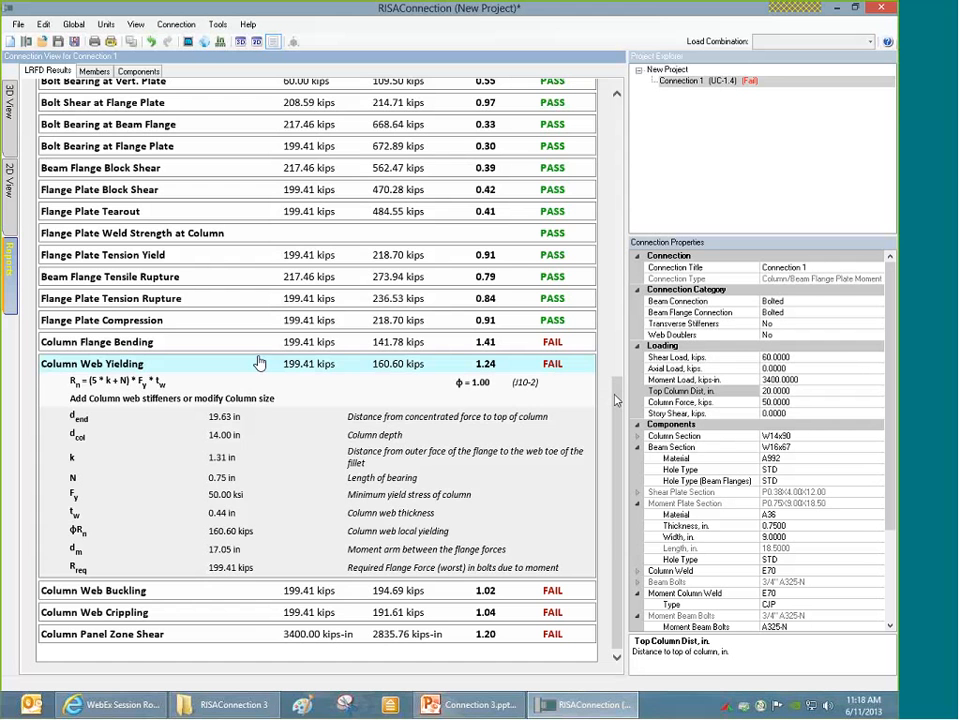
pyautogui.click(163, 590)
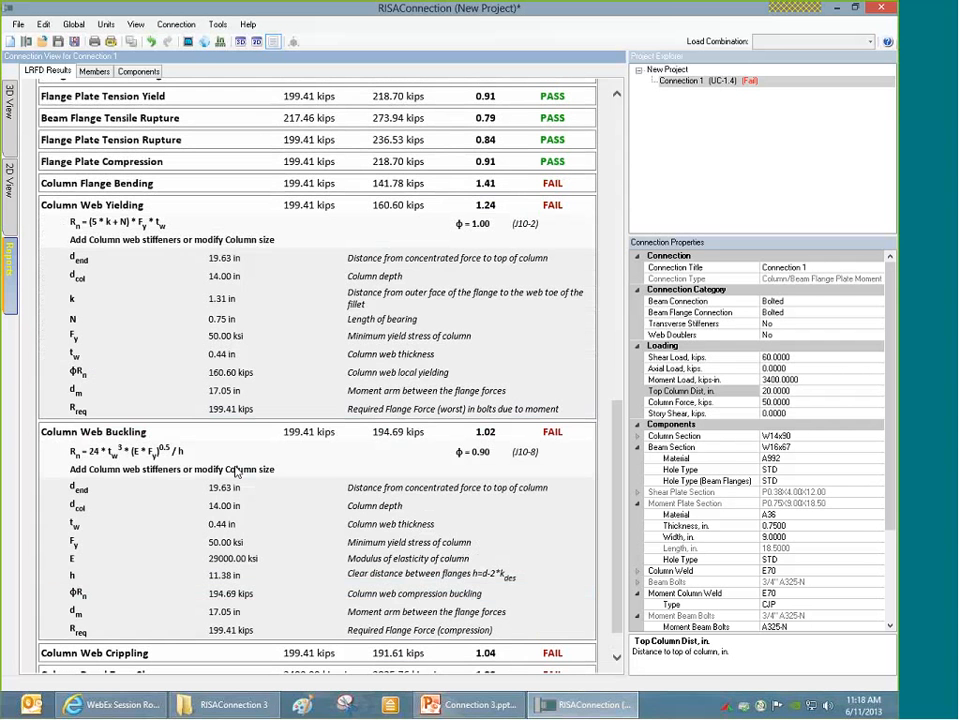
# Step: View the Column Web Buckling slide in PowerPoint, then return to RISAConnection
pyautogui.hotkey('alt', 'Tab')
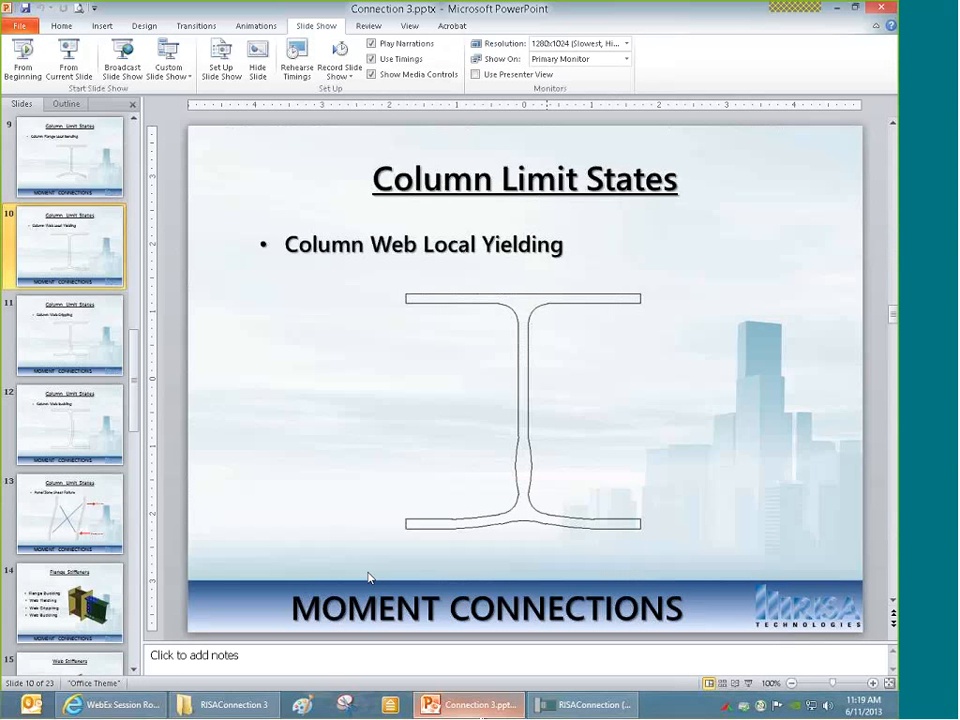
pyautogui.click(79, 455)
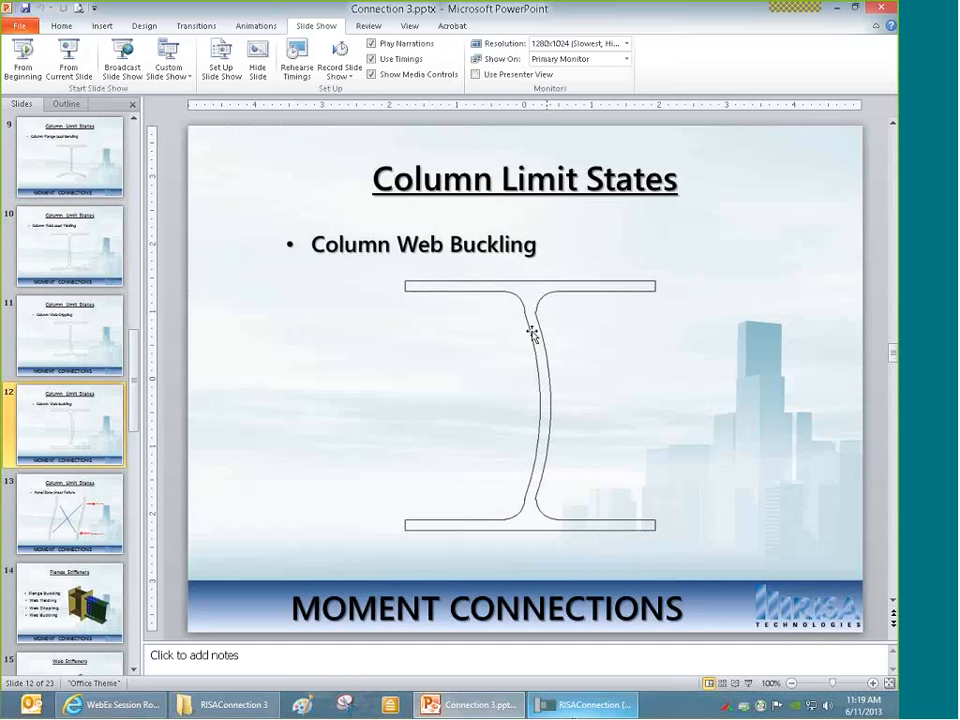
pyautogui.hotkey('alt', 'Tab')
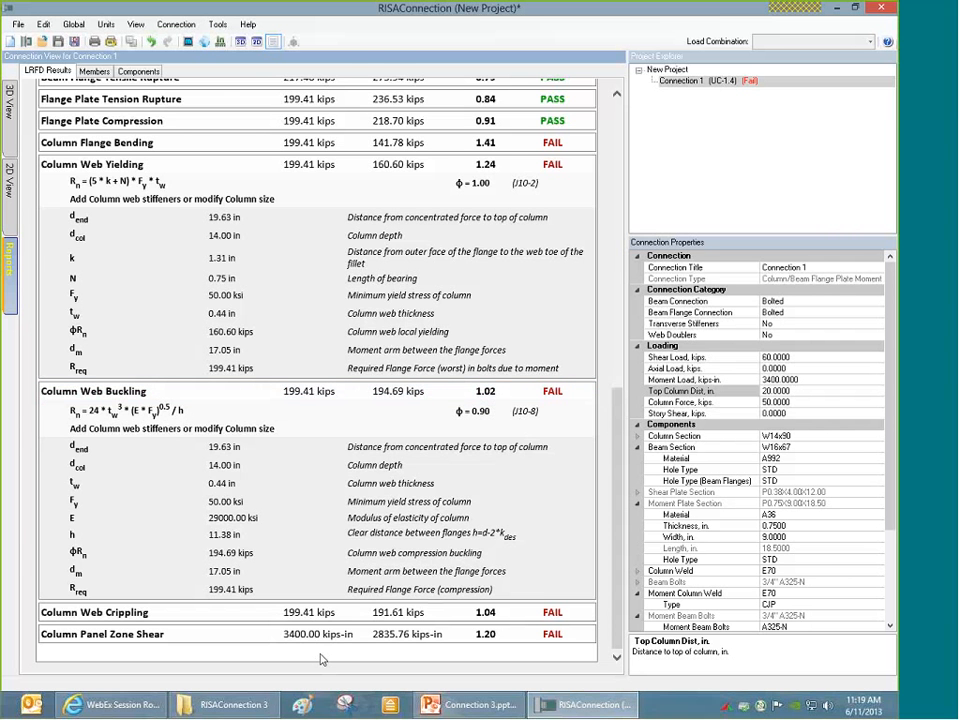
# Step: Expand the Column Web Crippling calculation, view its matching slide in PowerPoint, and return to the column checks in RISAConnection
pyautogui.click(316, 612)
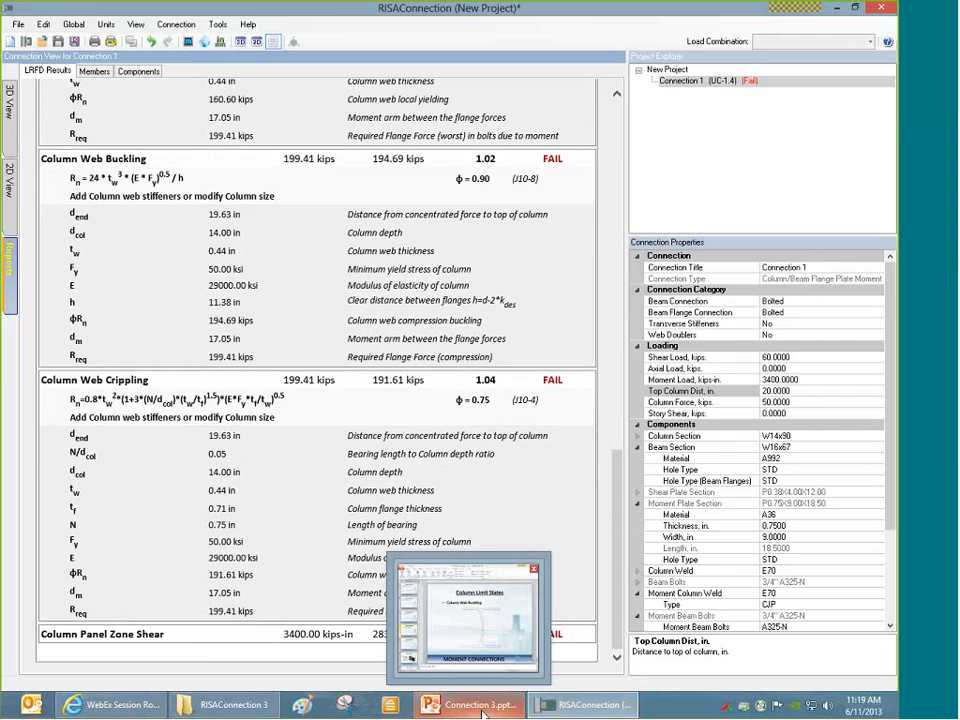
pyautogui.click(482, 708)
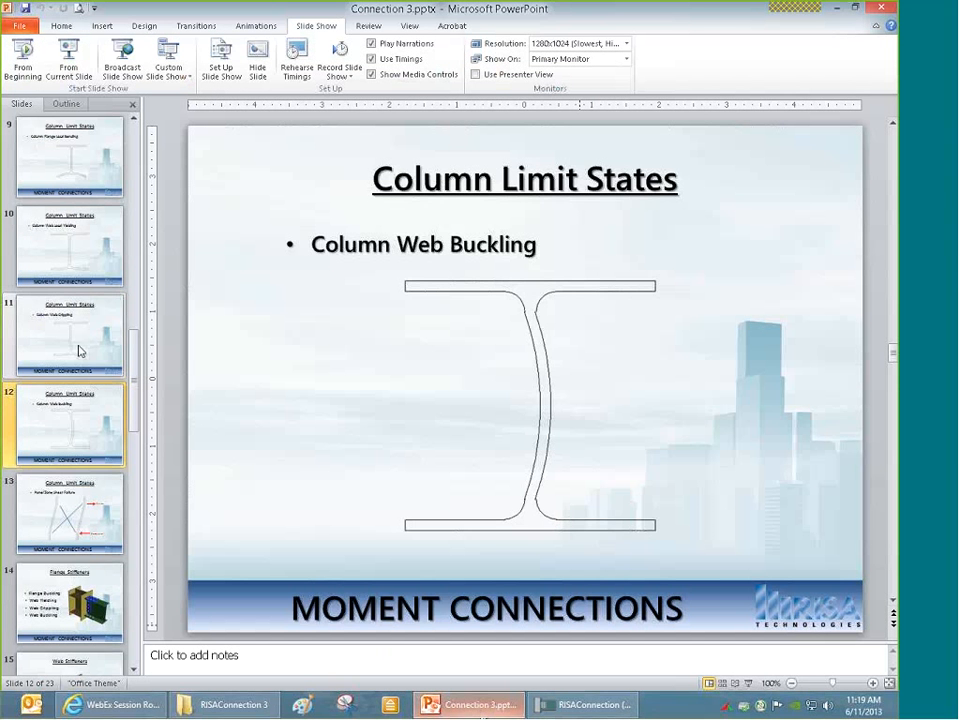
pyautogui.click(80, 350)
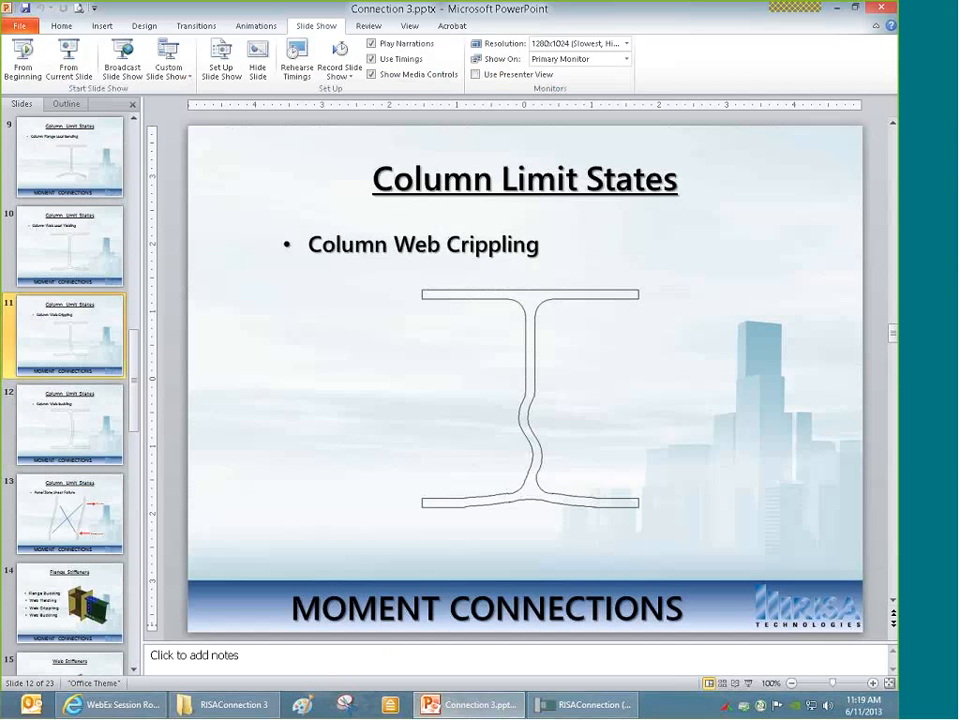
pyautogui.click(567, 702)
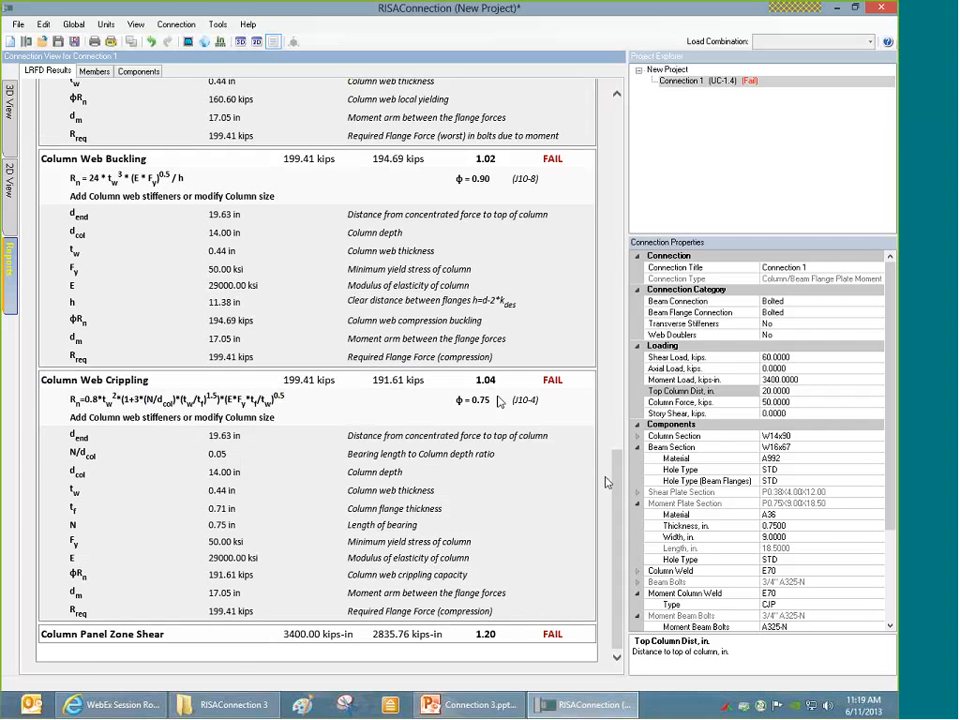
pyautogui.moveTo(617, 483); pyautogui.dragTo(622, 439)
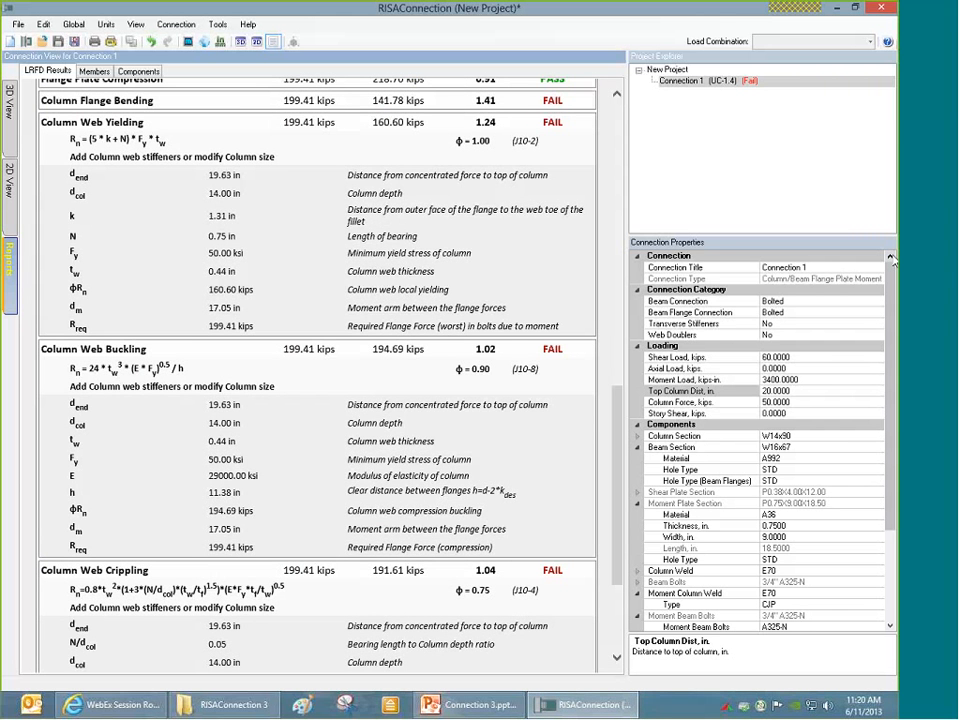
# Step: Show the connection in 3D and enable transverse stiffeners for the column
pyautogui.click(10, 112)
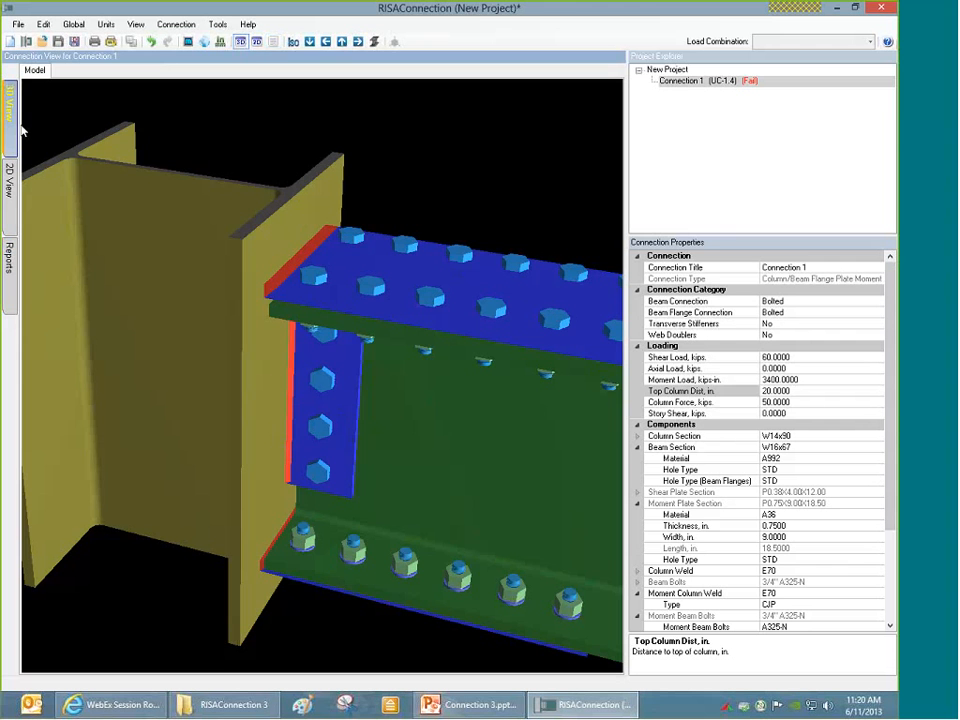
pyautogui.click(801, 324)
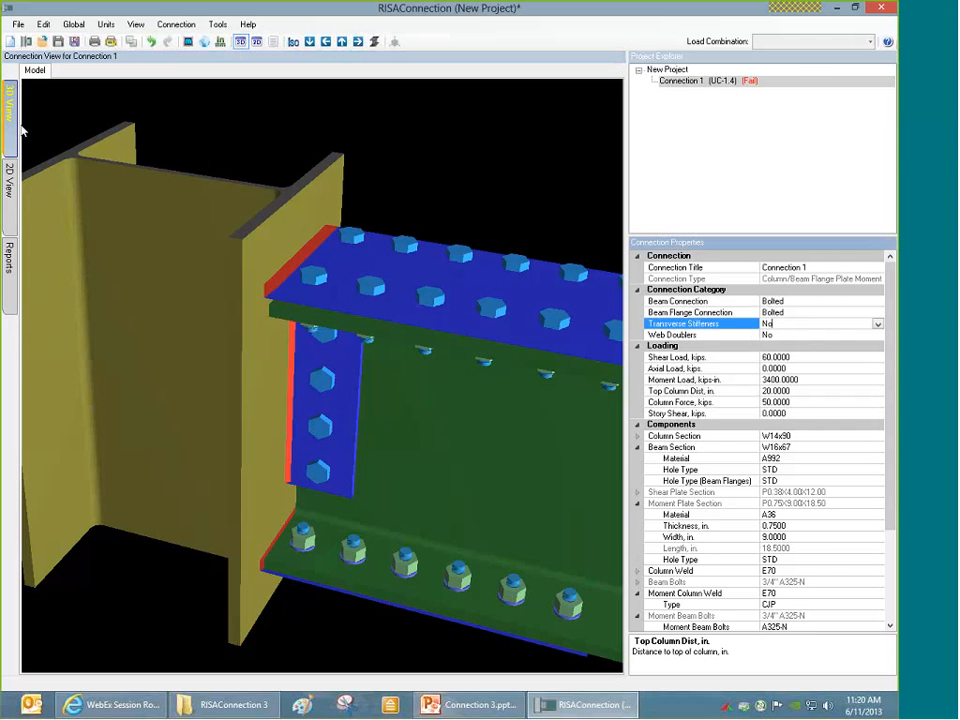
pyautogui.click(880, 326)
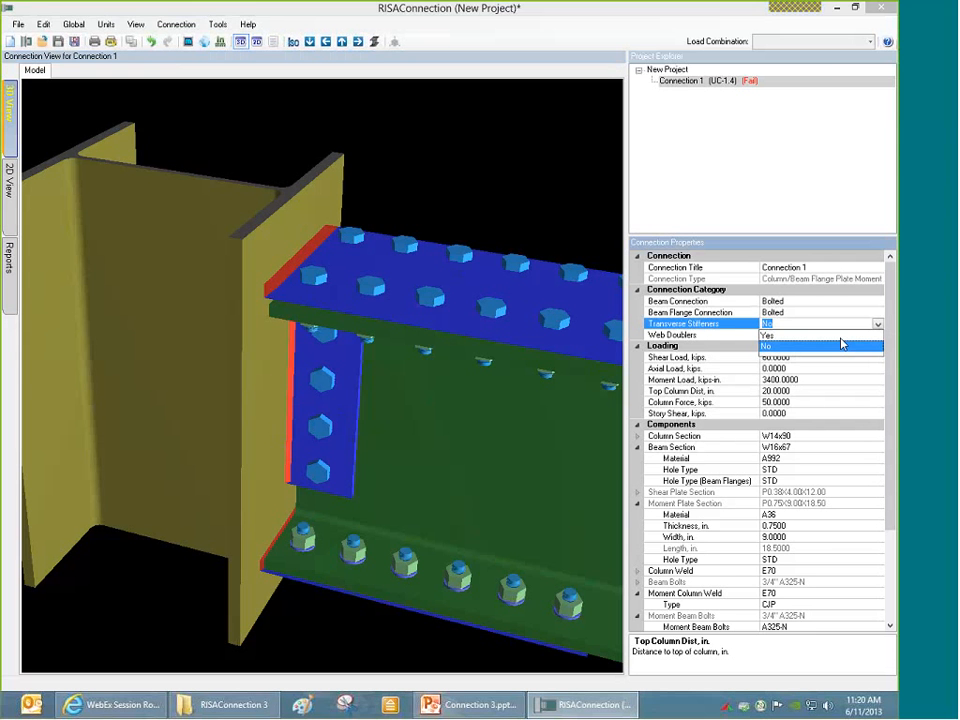
pyautogui.click(840, 339)
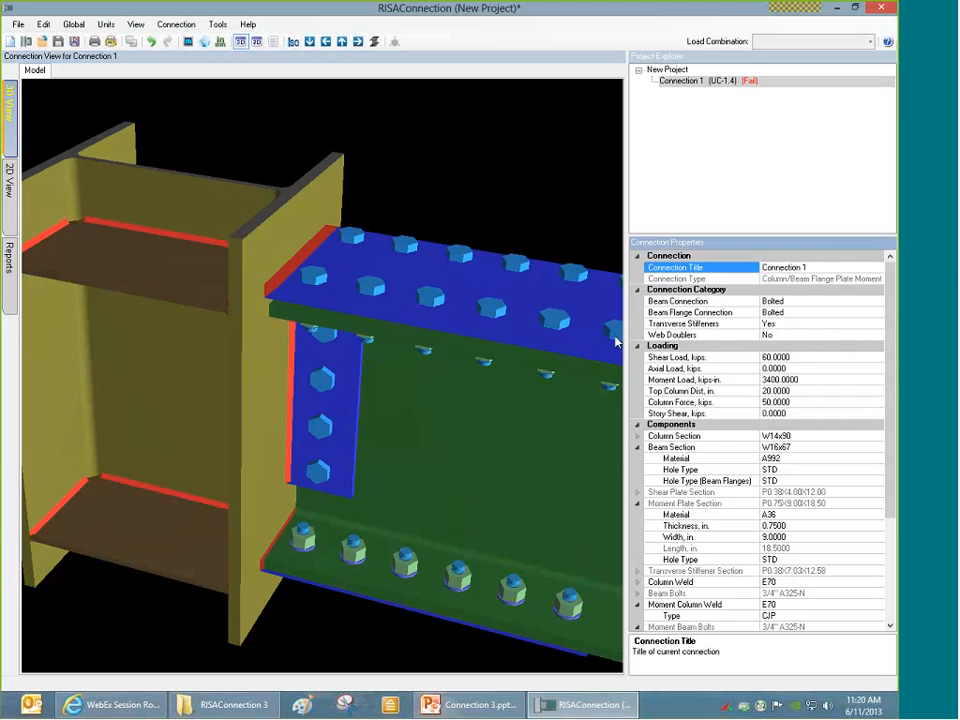
# Step: Select a transverse stiffener in the 3D model and inspect the stiffener plates and their welds from several angles
pyautogui.moveTo(250, 379); pyautogui.dragTo(416, 260)
pyautogui.click(266, 255)
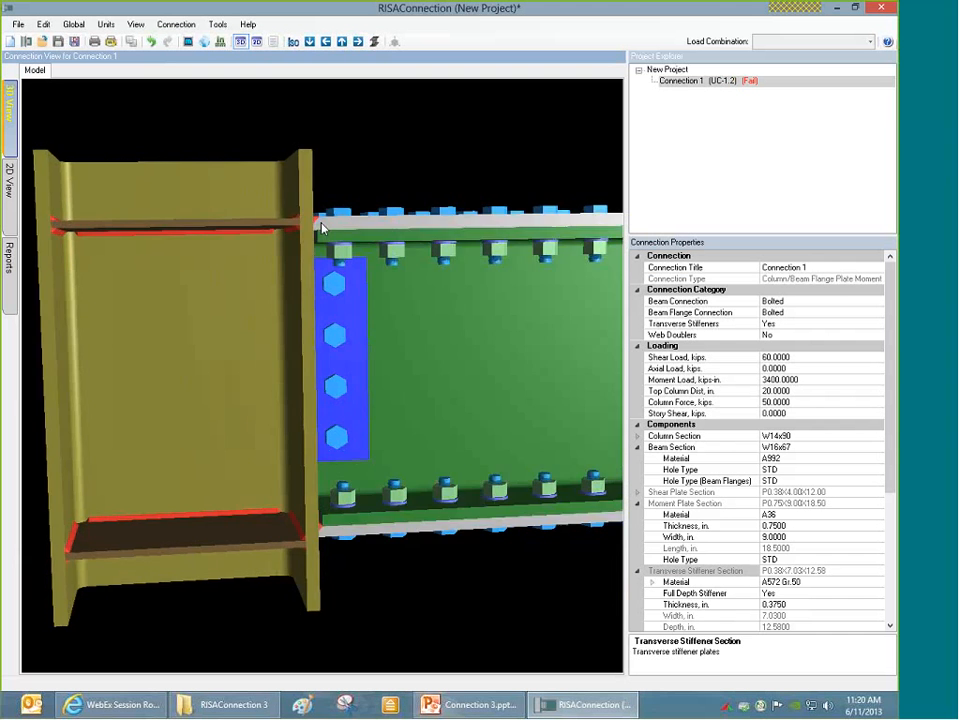
pyautogui.moveTo(461, 370); pyautogui.dragTo(349, 568)
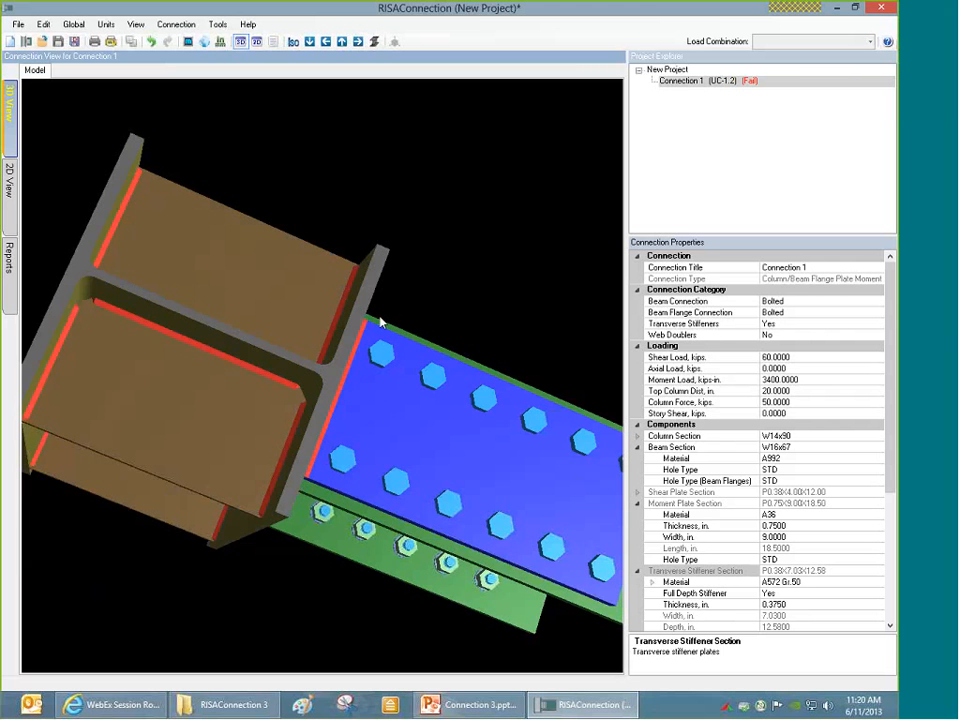
pyautogui.moveTo(377, 321); pyautogui.dragTo(182, 266)
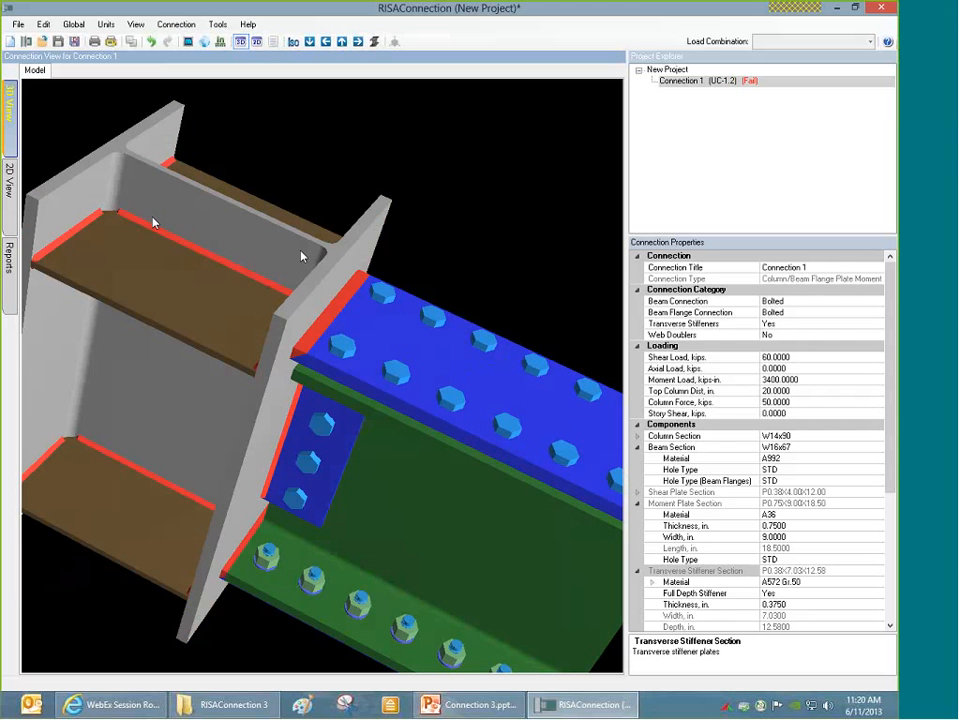
pyautogui.moveTo(302, 256); pyautogui.dragTo(24, 287)
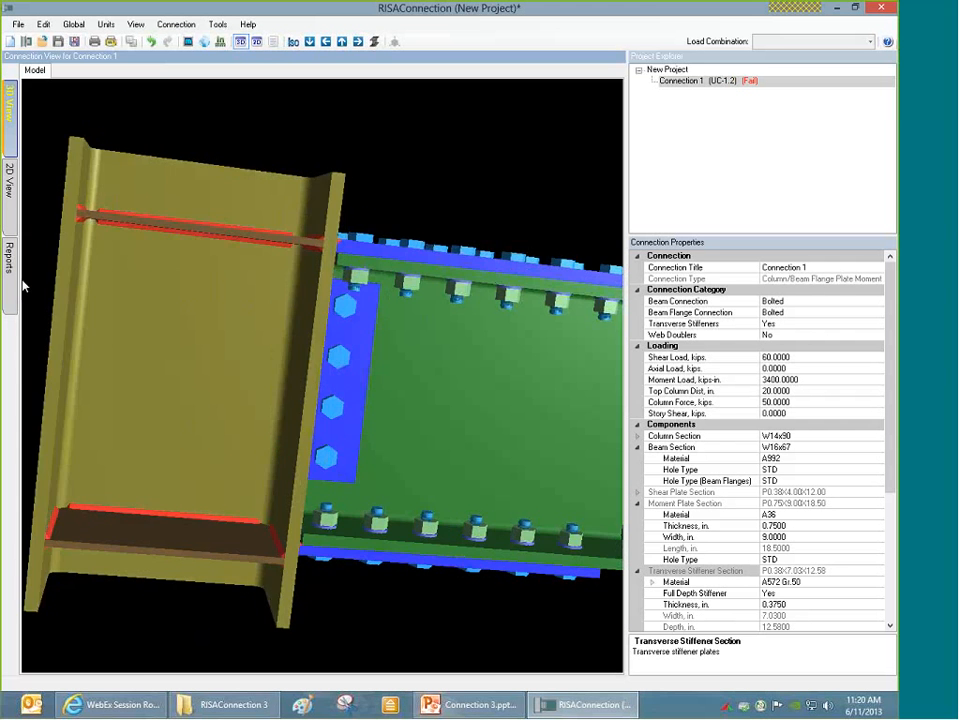
# Step: Review the column flange and web limit states in the report with the transverse stiffeners included
pyautogui.click(9, 257)
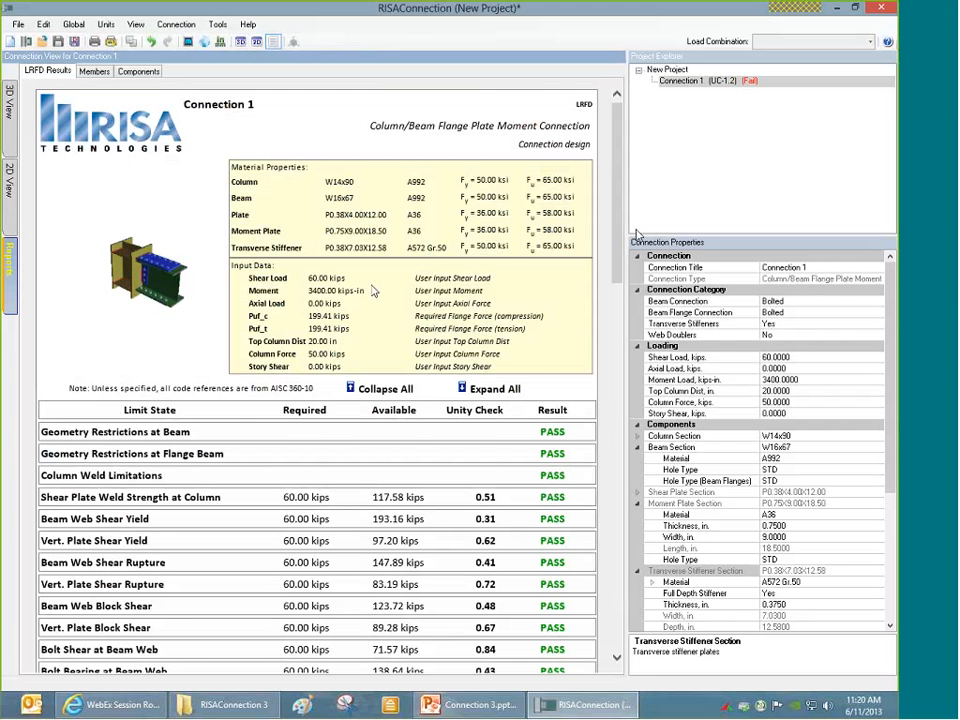
pyautogui.scroll(-15, 372, 290)
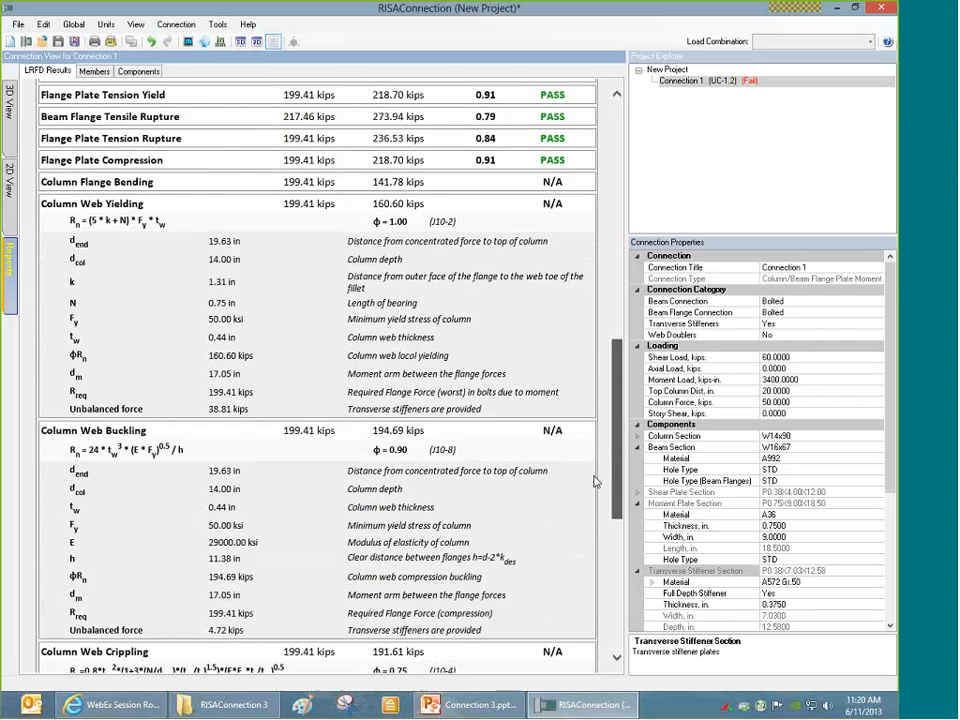
pyautogui.scroll(-5, 594, 490)
pyautogui.scroll(4, 600, 475)
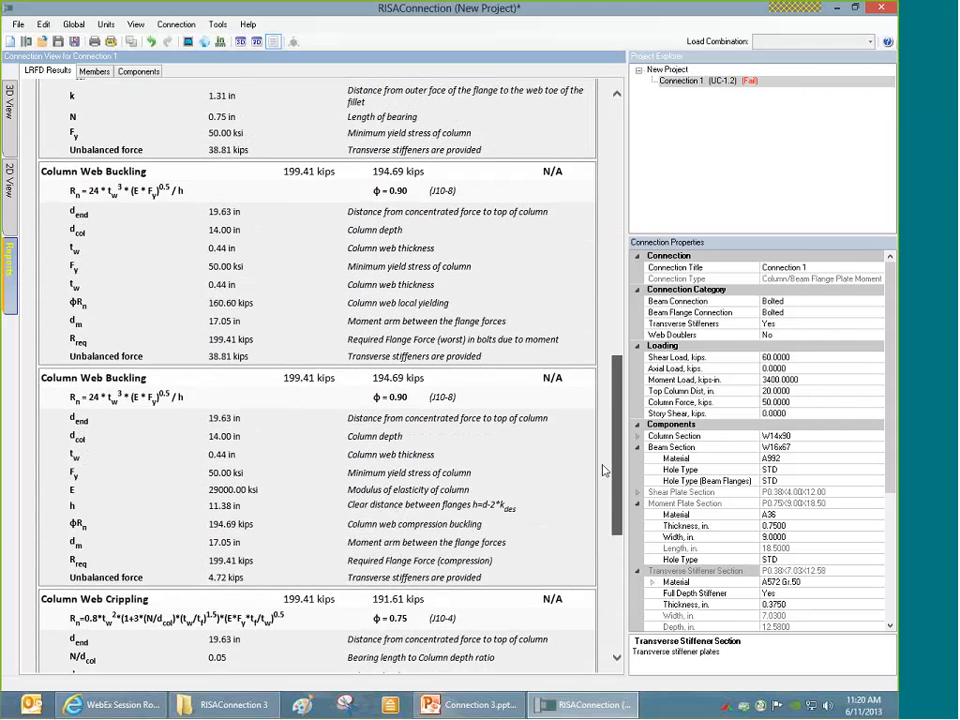
pyautogui.scroll(4, 450, 398)
pyautogui.scroll(-1, 450, 398)
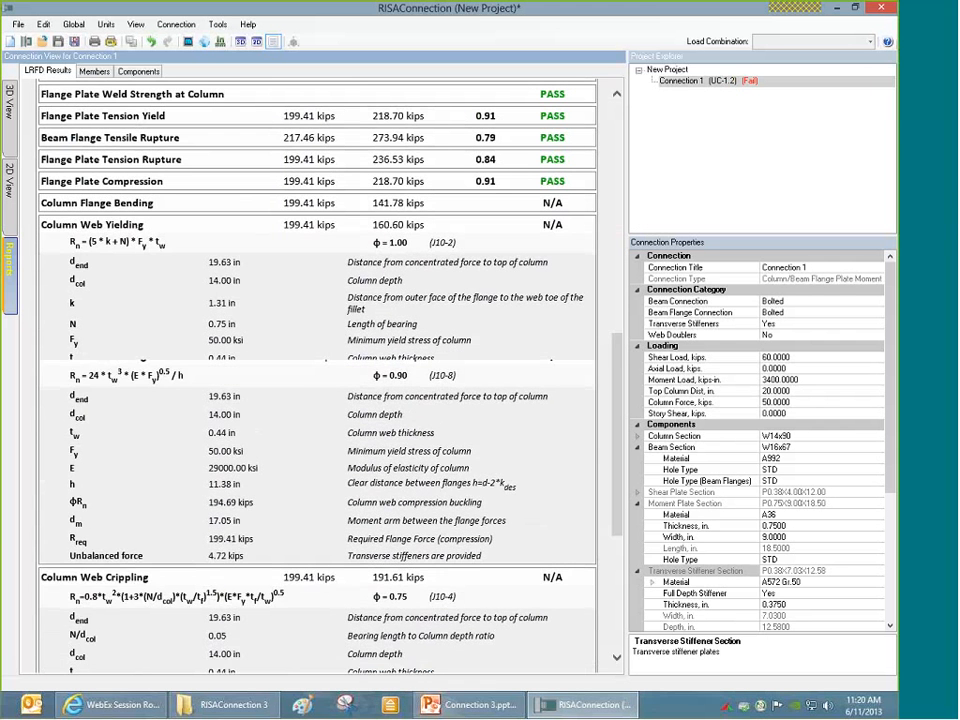
# Step: Collapse the column web calculations and examine the thickness and depth checks under Geometry Restrictions For Stiffener
pyautogui.click(117, 245)
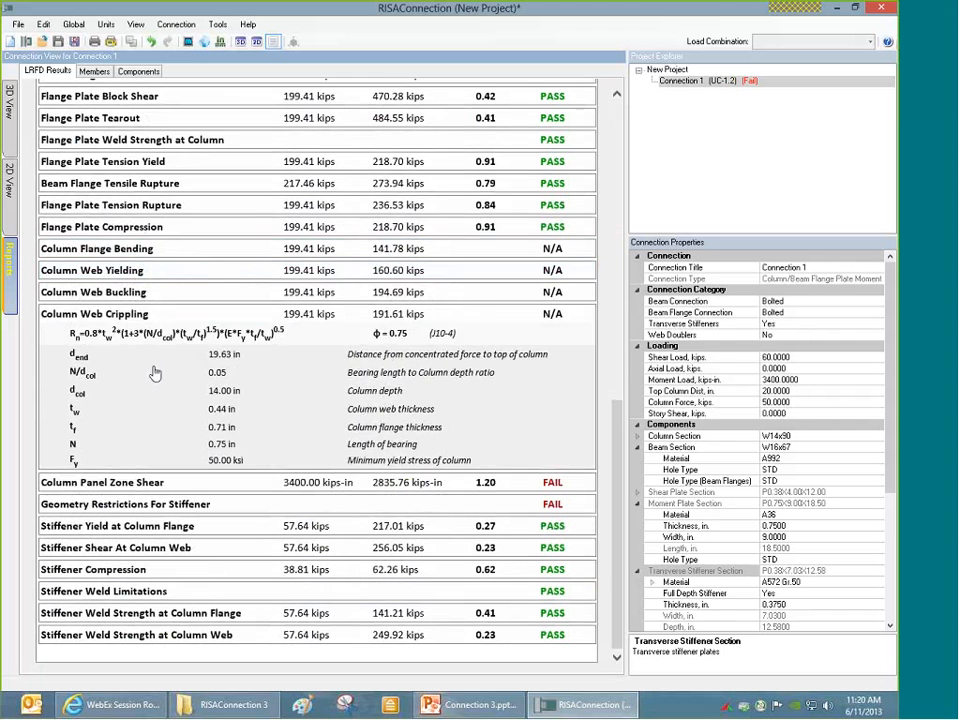
pyautogui.click(154, 368)
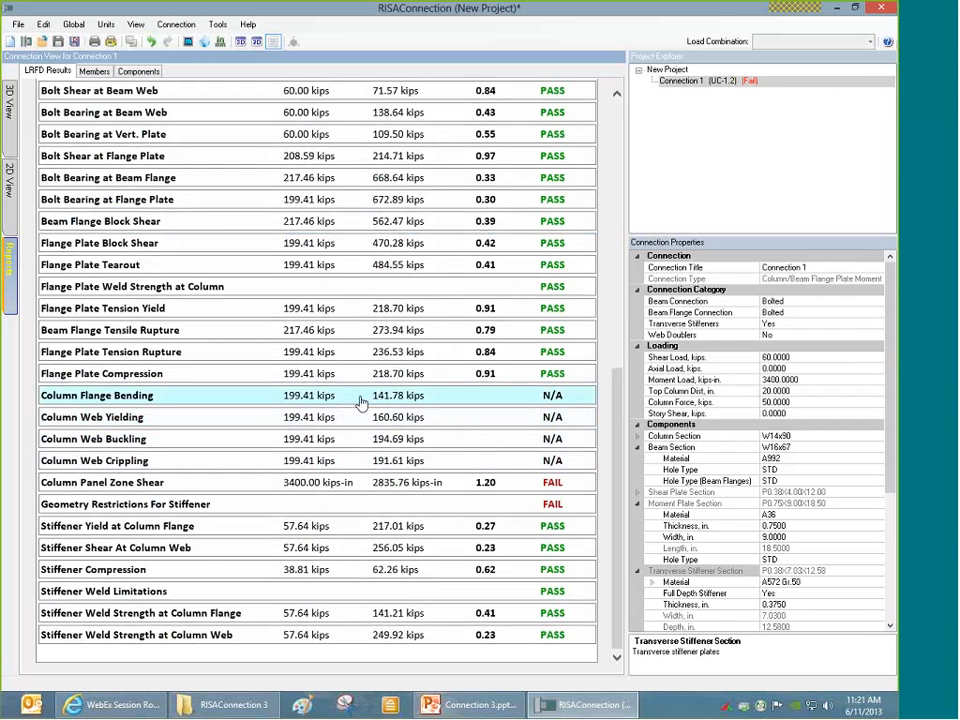
pyautogui.click(354, 459)
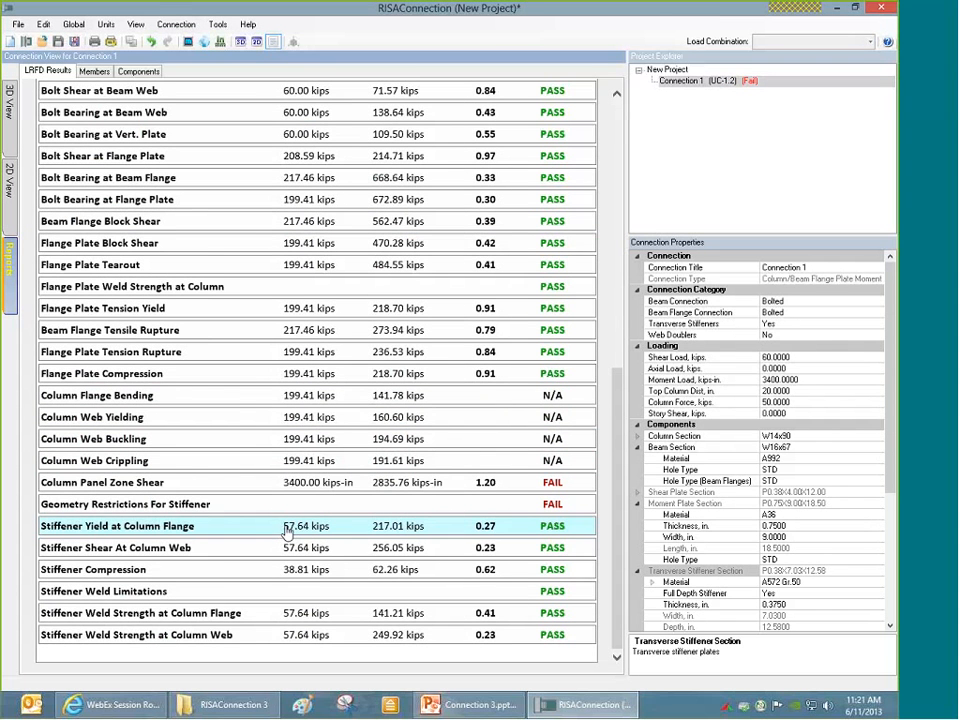
pyautogui.click(217, 512)
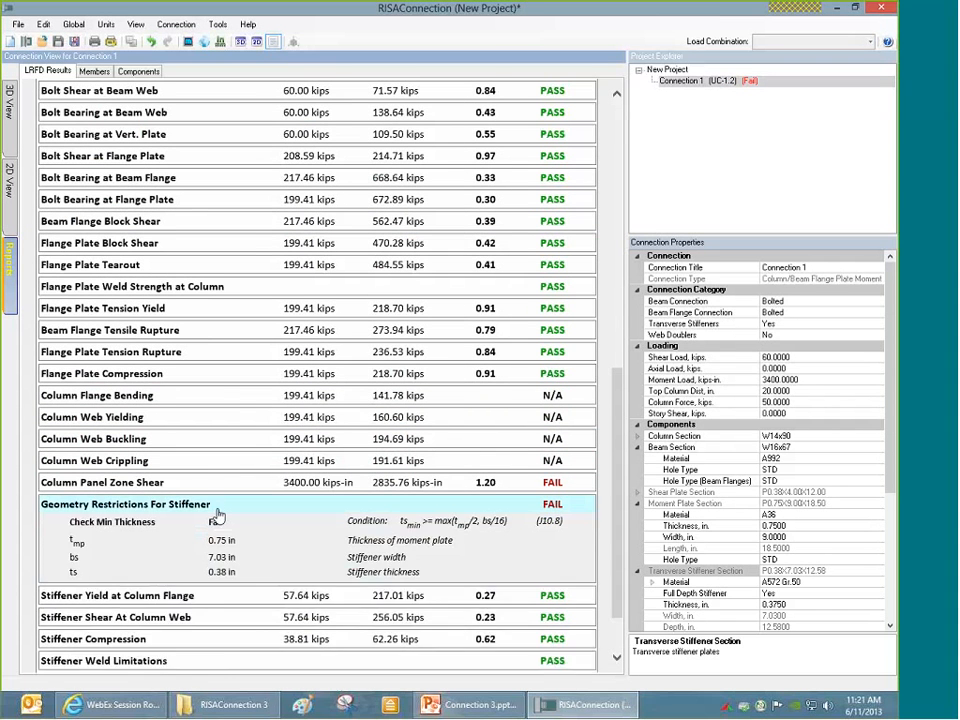
pyautogui.scroll(-3, 218, 514)
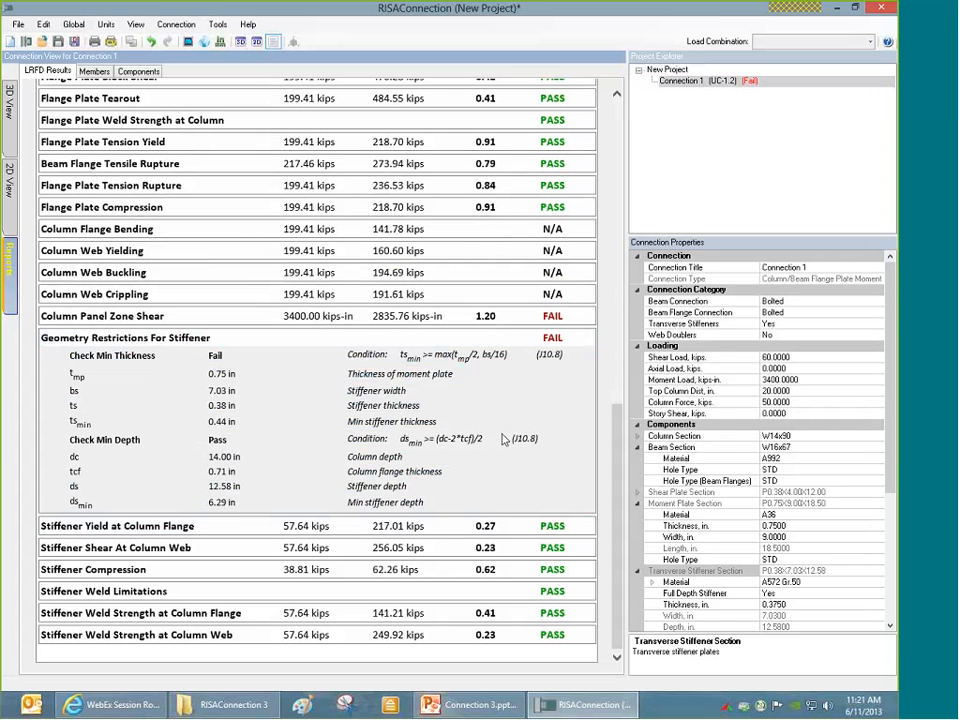
# Step: Select the upper transverse stiffener in the 2D side view and set its thickness to 0.5 in
pyautogui.click(13, 186)
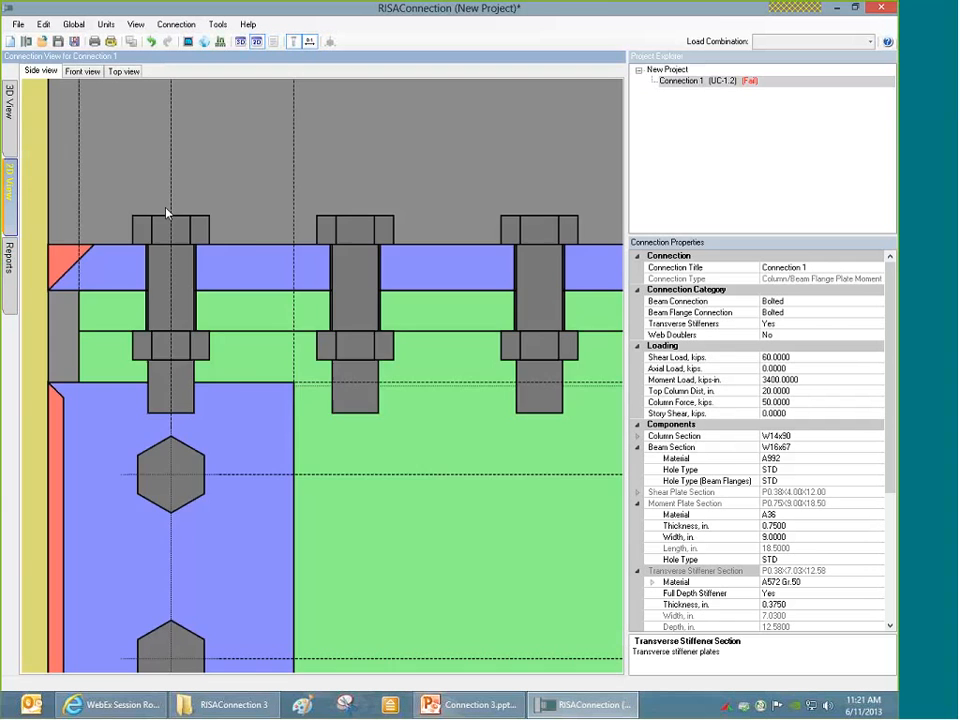
pyautogui.scroll(-3, 484, 288)
pyautogui.scroll(-1, 484, 288)
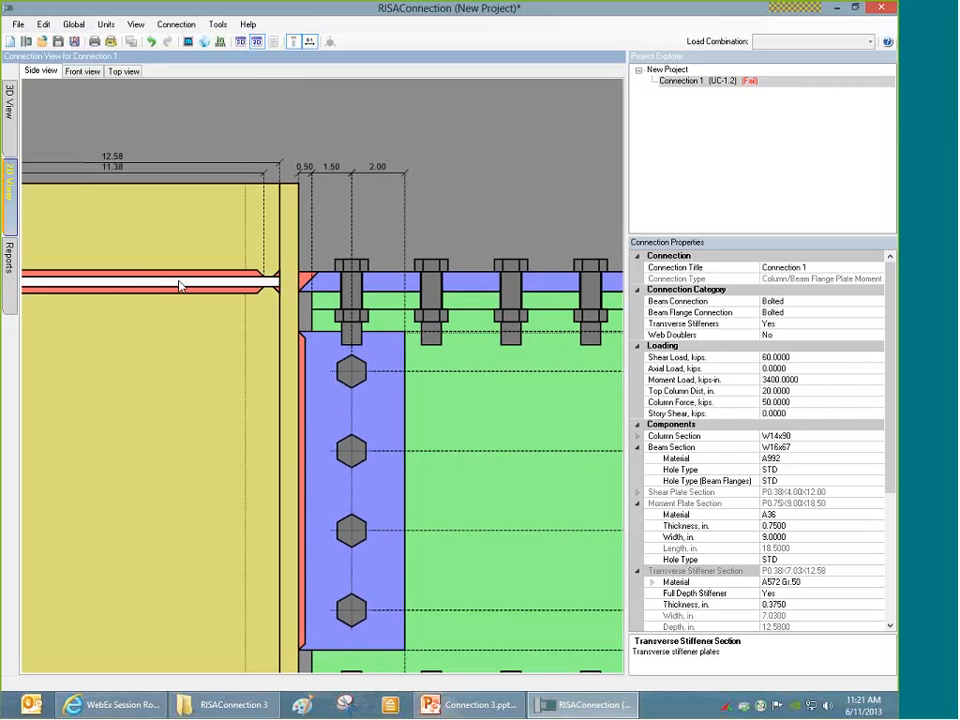
pyautogui.click(181, 286)
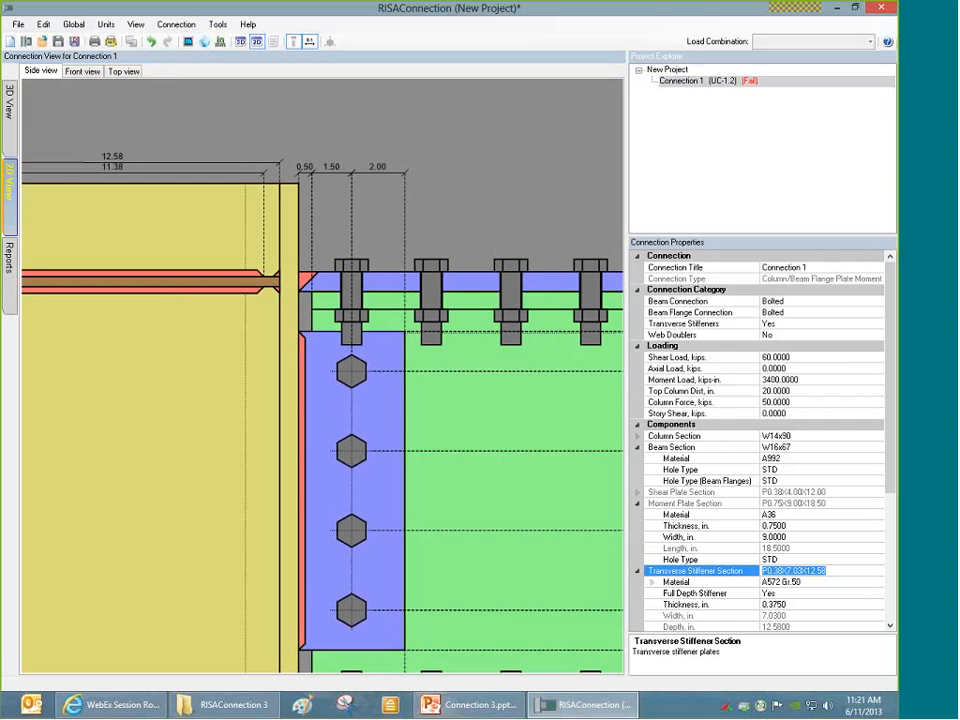
pyautogui.click(692, 603)
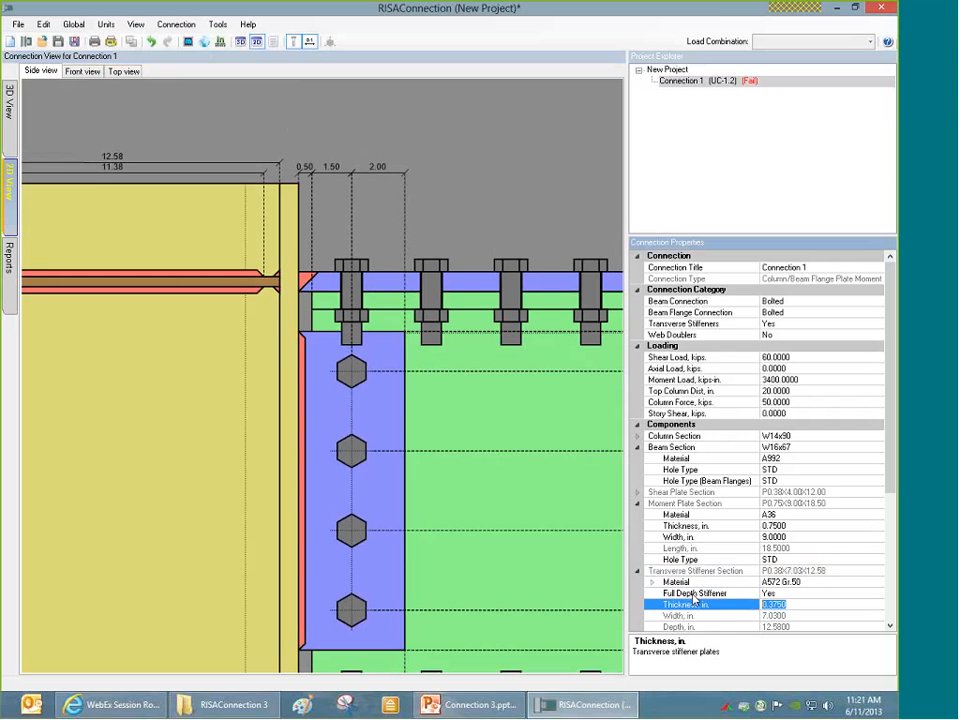
pyautogui.write('0.5')
pyautogui.press('Return')
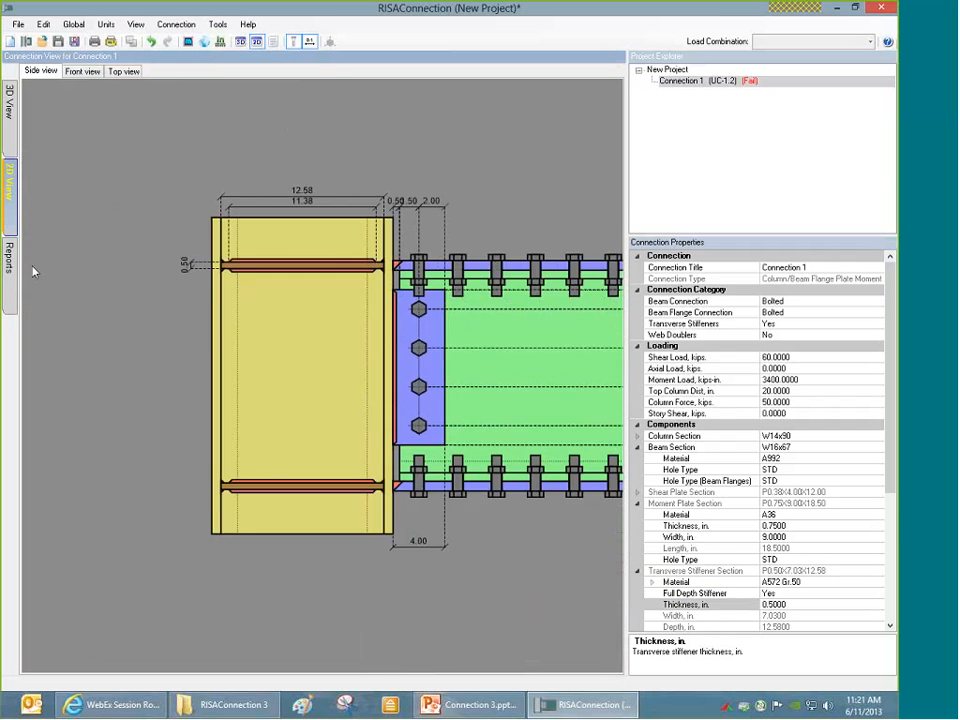
# Step: Recheck Geometry Restrictions For Stiffener in the report, then collapse its calculation
pyautogui.click(11, 264)
pyautogui.moveTo(617, 328)
pyautogui.mouseDown()
pyautogui.moveTo(640, 538)
pyautogui.moveTo(625, 634)
pyautogui.mouseUp()
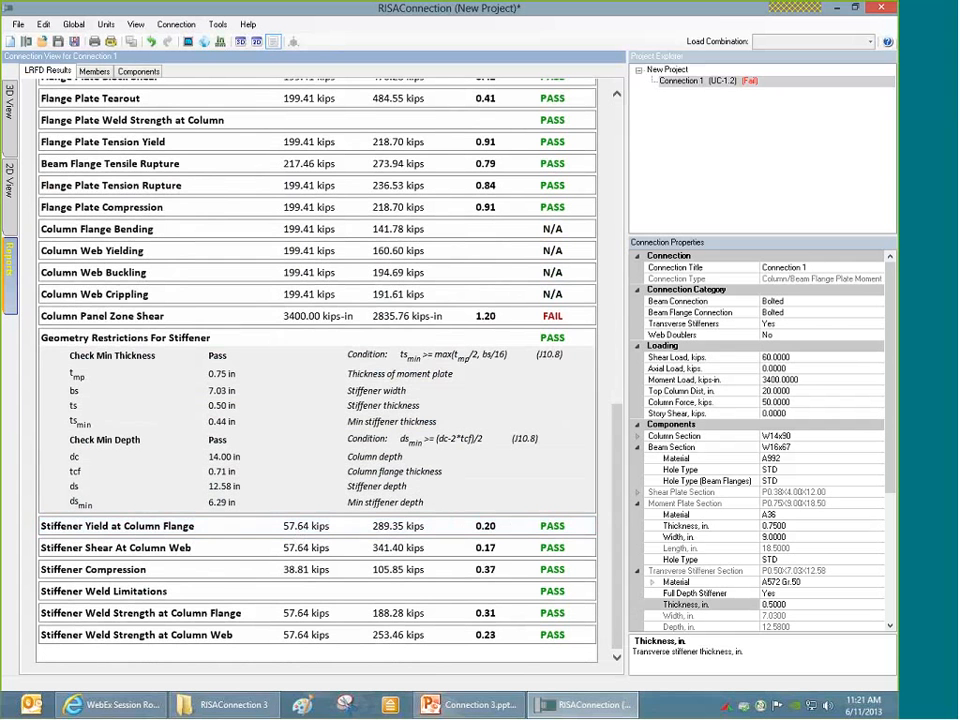
pyautogui.click(135, 343)
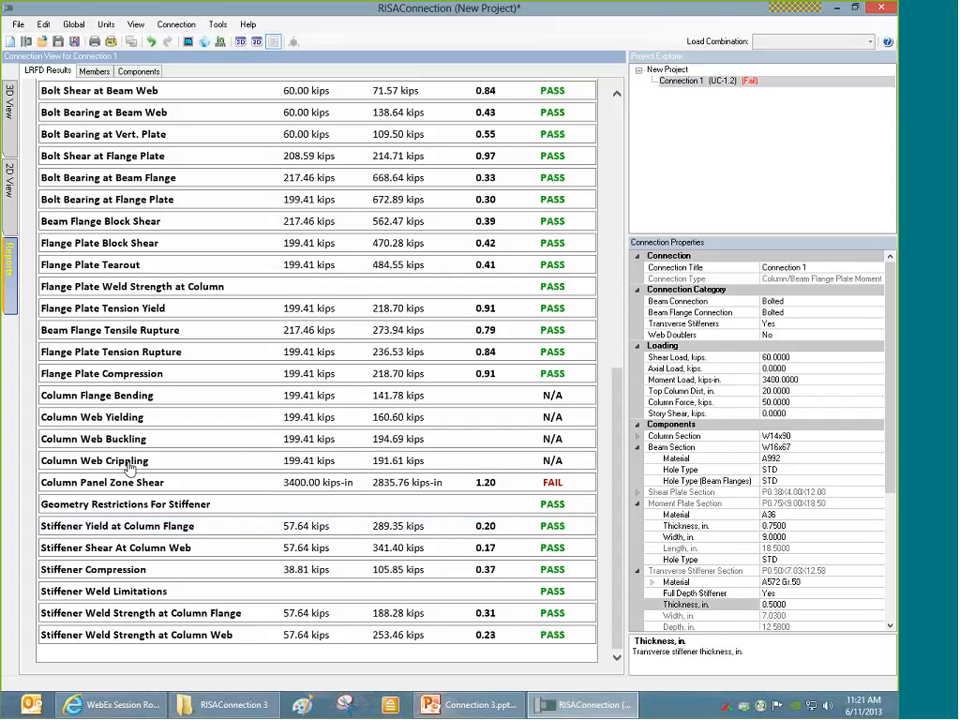
# Step: Examine the Stiffener Yield and Stiffener Weld Strength at Column Flange calculations, leaving only the yield calculation expanded
pyautogui.click(128, 527)
pyautogui.scroll(-3, 150, 555)
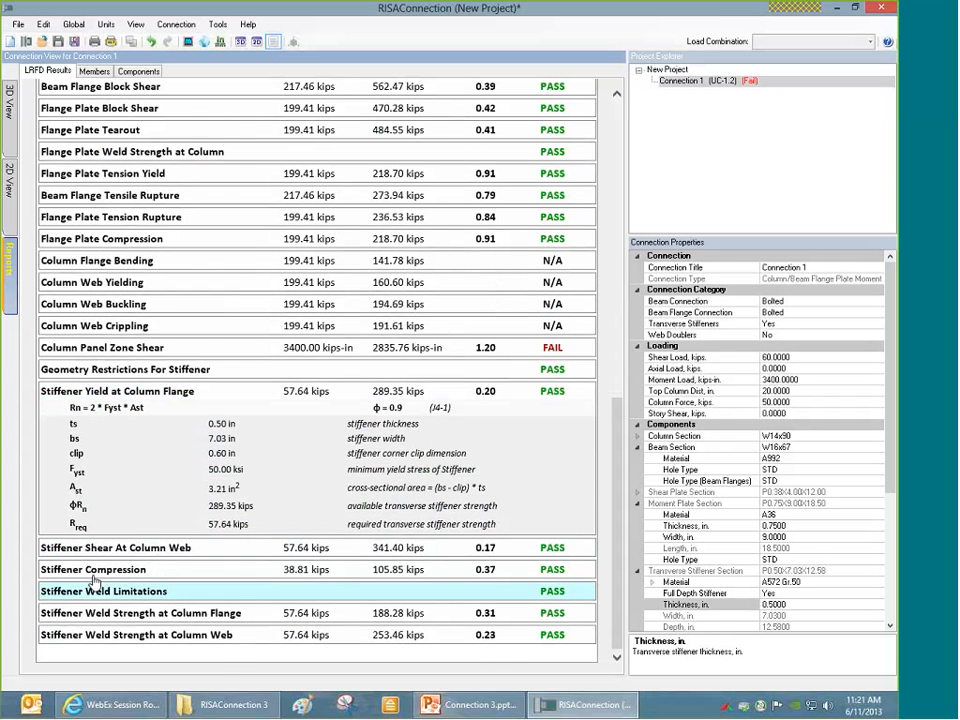
pyautogui.click(130, 613)
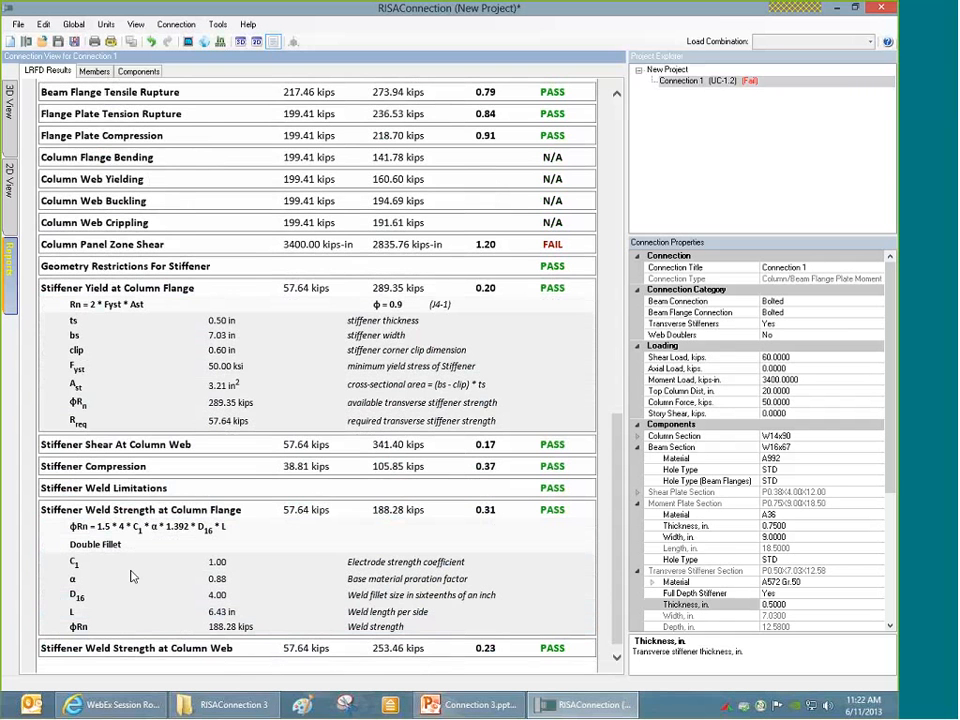
pyautogui.click(118, 511)
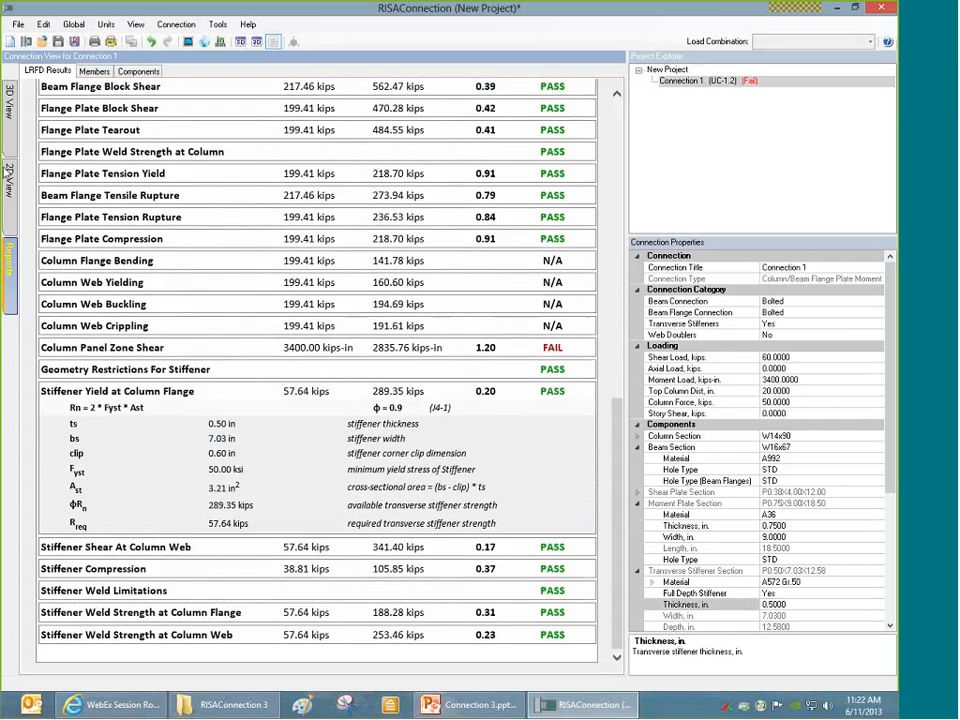
# Step: Select the upper transverse stiffener weld in the 2D side view and inspect the stiffener welds and corner clips in 3D
pyautogui.click(10, 178)
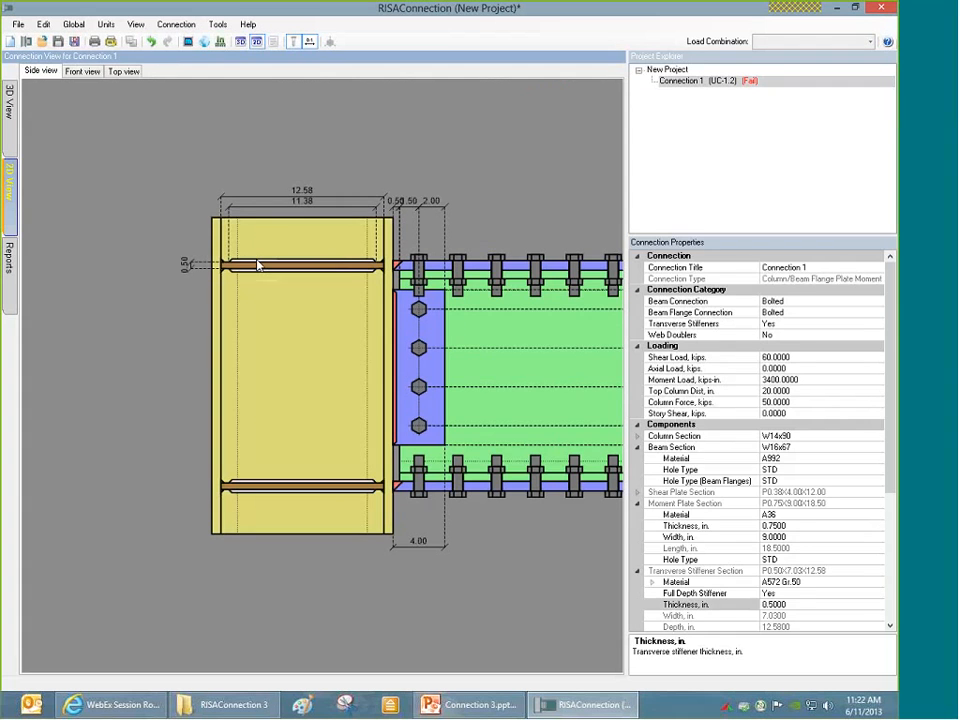
pyautogui.click(257, 265)
pyautogui.scroll(-2, 790, 565)
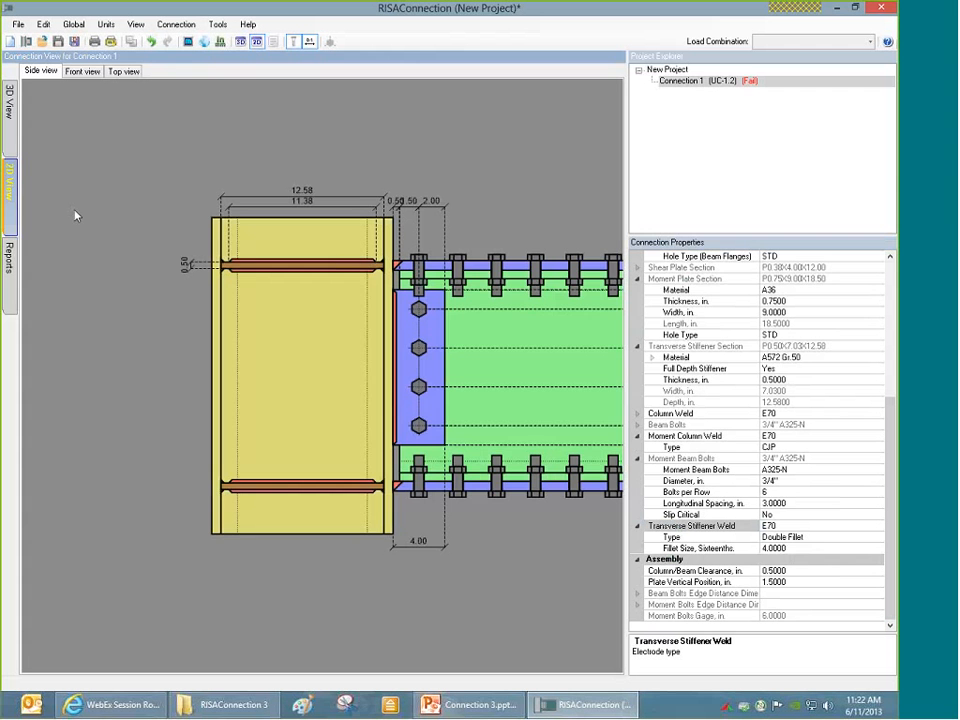
pyautogui.click(10, 118)
pyautogui.moveTo(360, 351); pyautogui.dragTo(318, 285, button='middle')
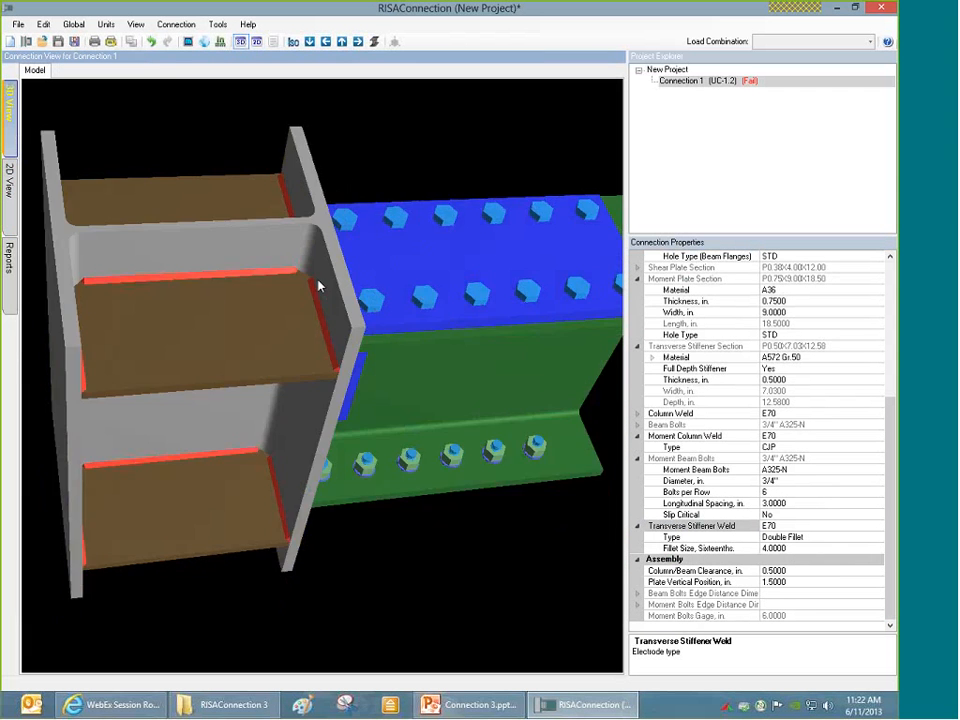
pyautogui.scroll(5, 318, 286)
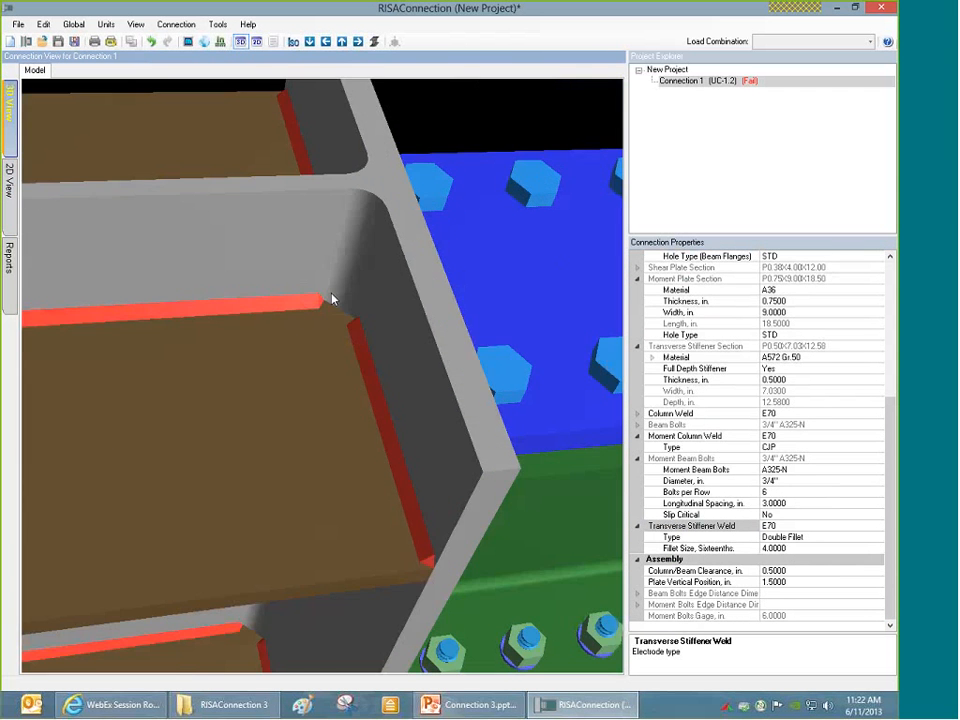
pyautogui.scroll(-5, 330, 294)
pyautogui.moveTo(328, 291); pyautogui.dragTo(377, 253, button='middle')
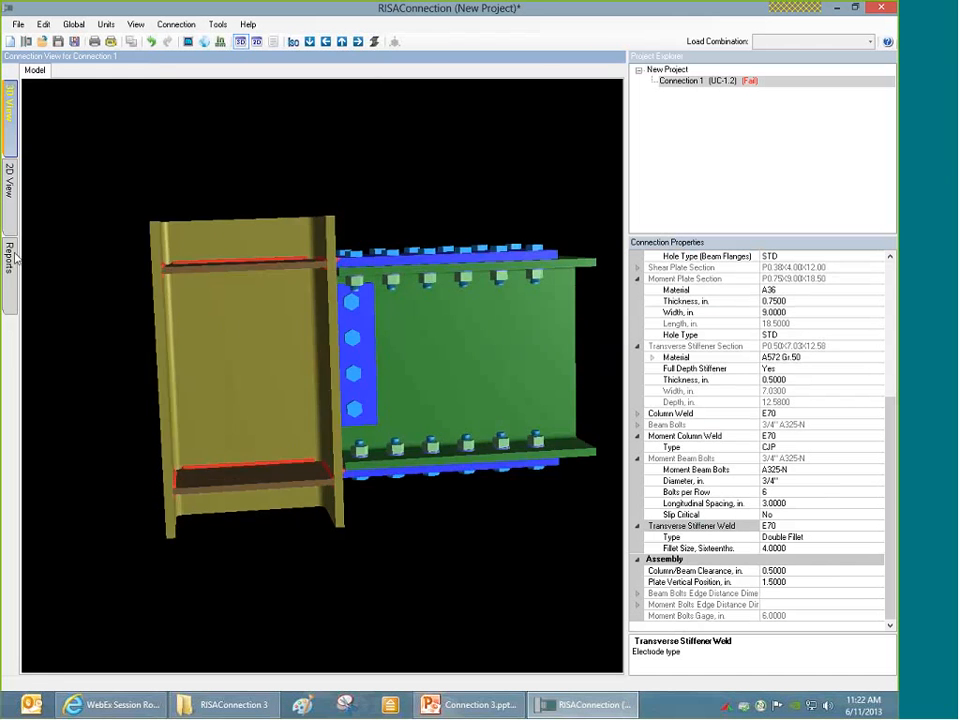
# Step: Collapse the Stiffener Yield at Column Flange calculation in the report and examine the Column Panel Zone Shear calculation
pyautogui.click(10, 258)
pyautogui.scroll(-15, 330, 400)
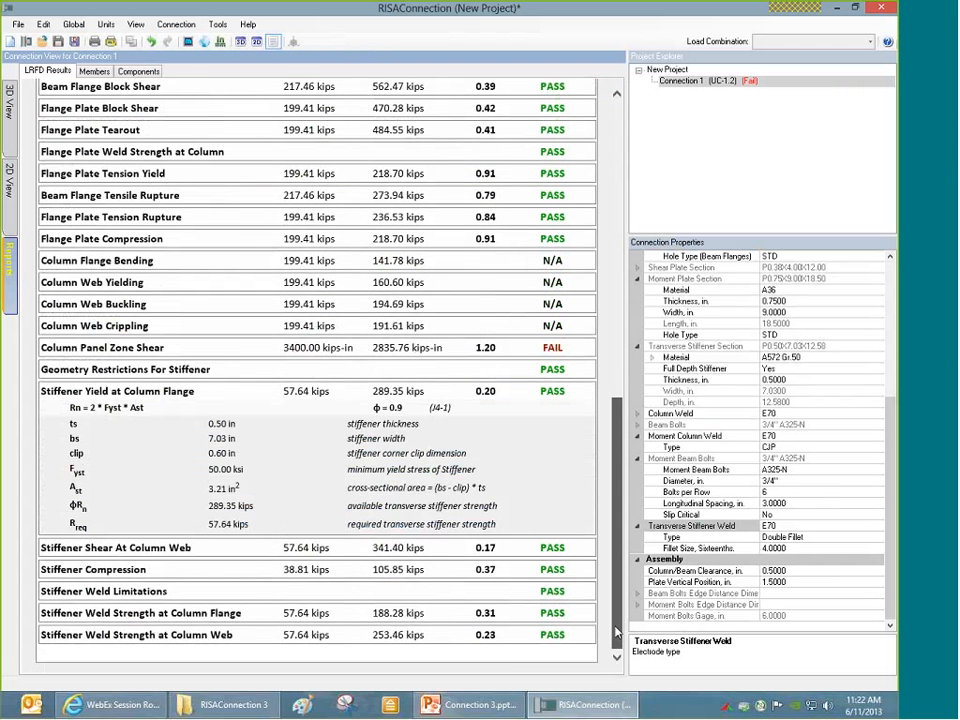
pyautogui.click(169, 394)
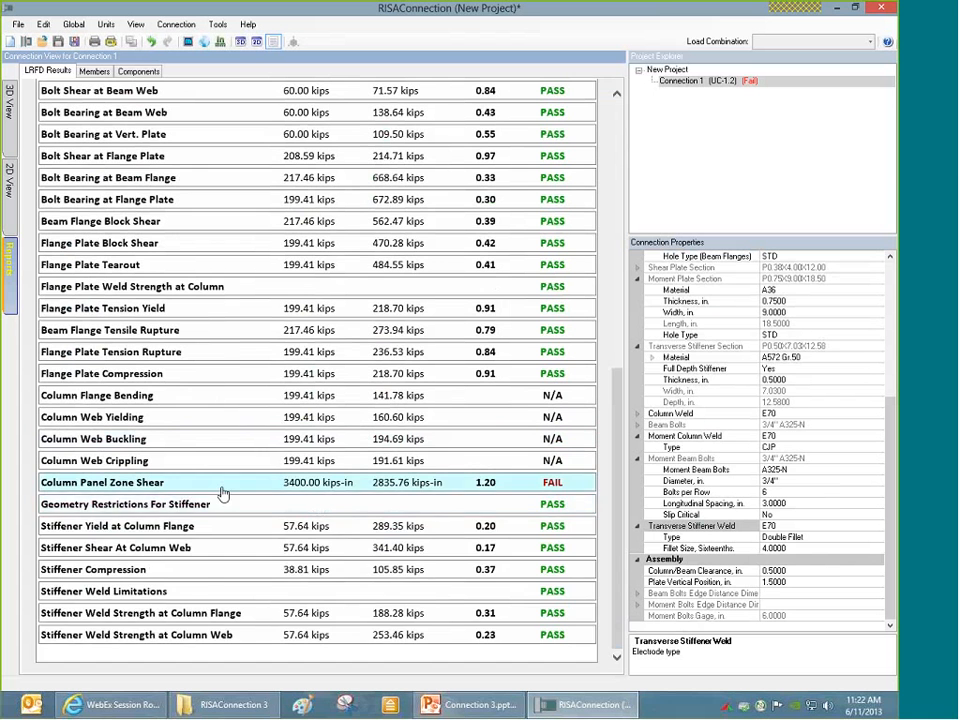
pyautogui.click(223, 490)
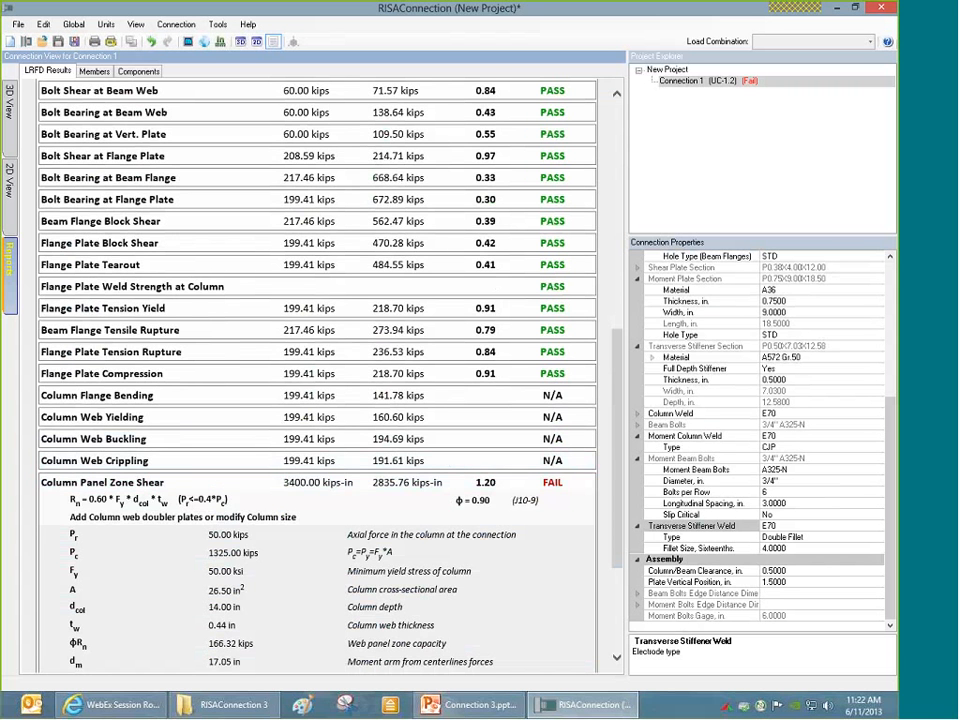
pyautogui.scroll(-3, 141, 452)
pyautogui.scroll(-1, 141, 452)
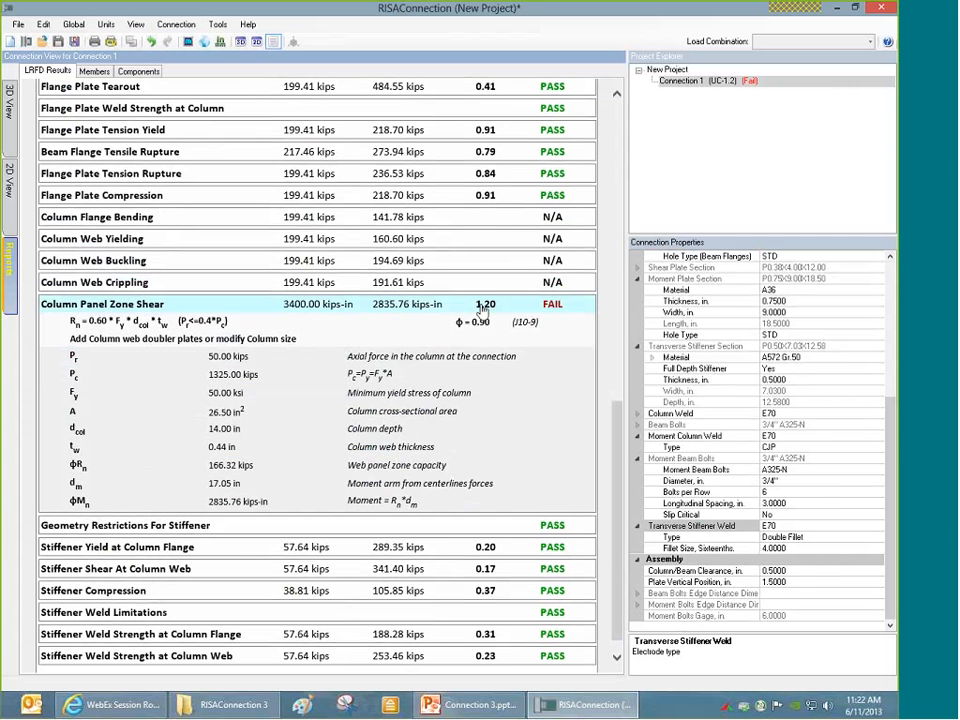
# Step: Try to enable web doublers while transverse stiffeners are still included in the connection
pyautogui.scroll(7, 839, 341)
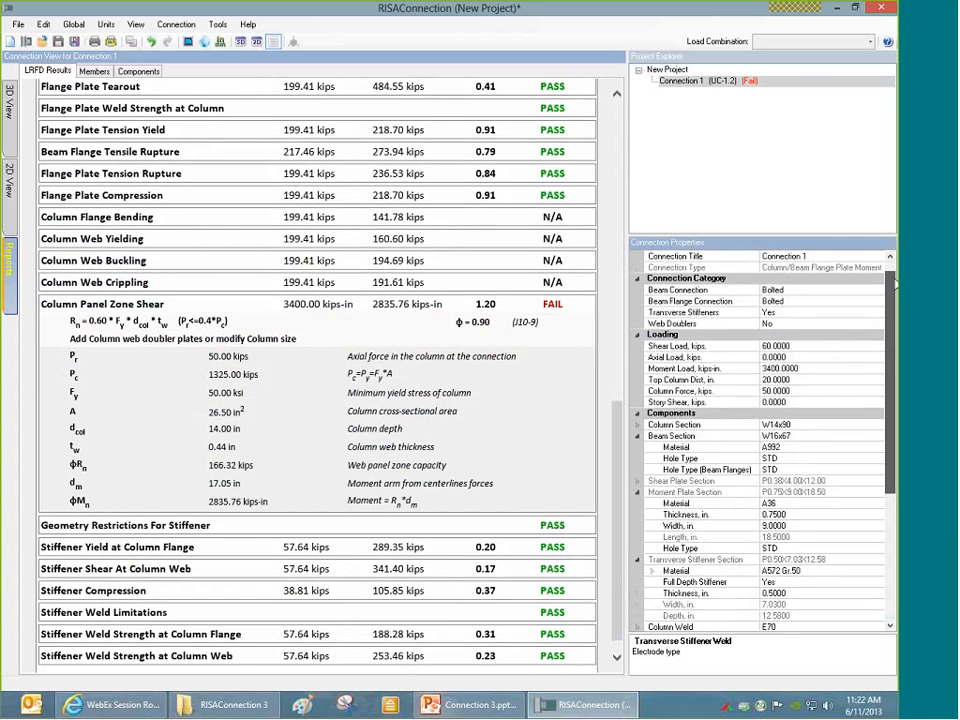
pyautogui.click(9, 100)
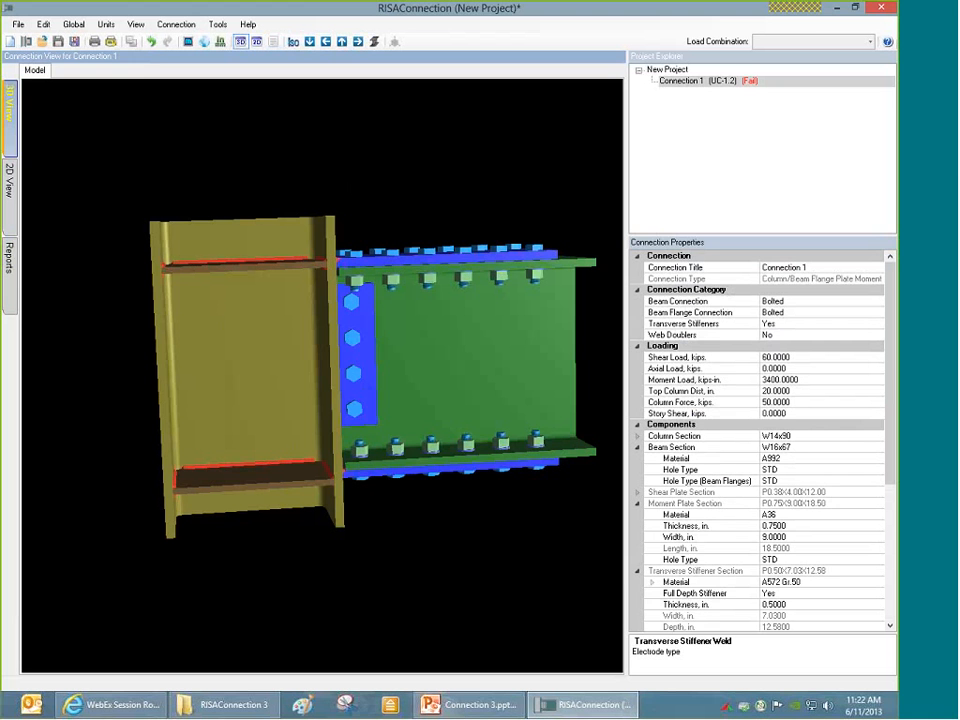
pyautogui.click(870, 336)
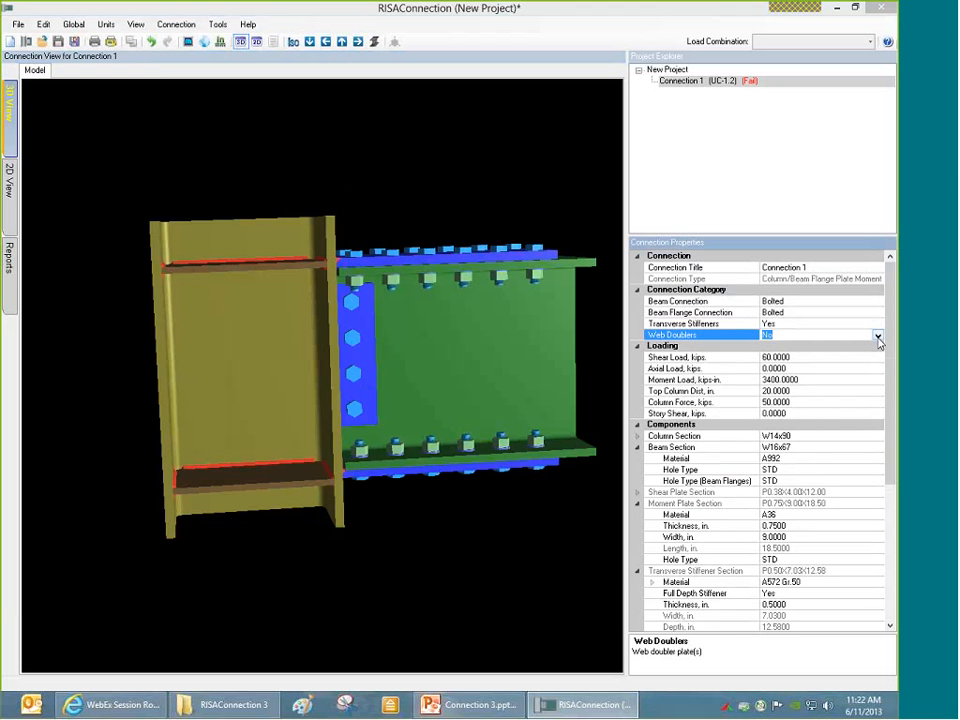
pyautogui.click(878, 336)
pyautogui.click(772, 347)
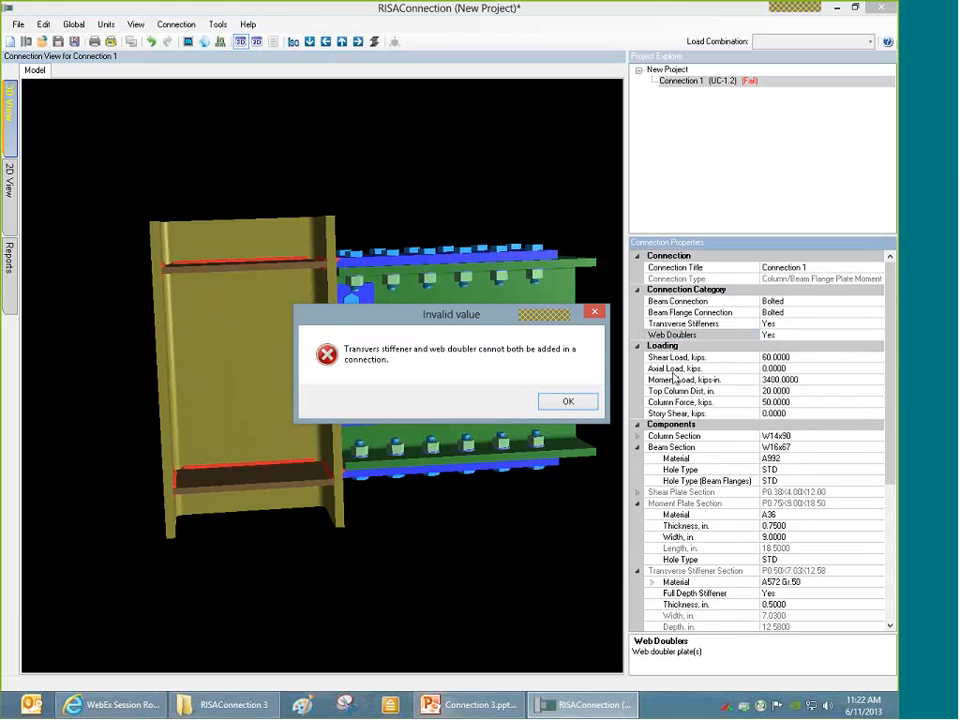
pyautogui.click(568, 403)
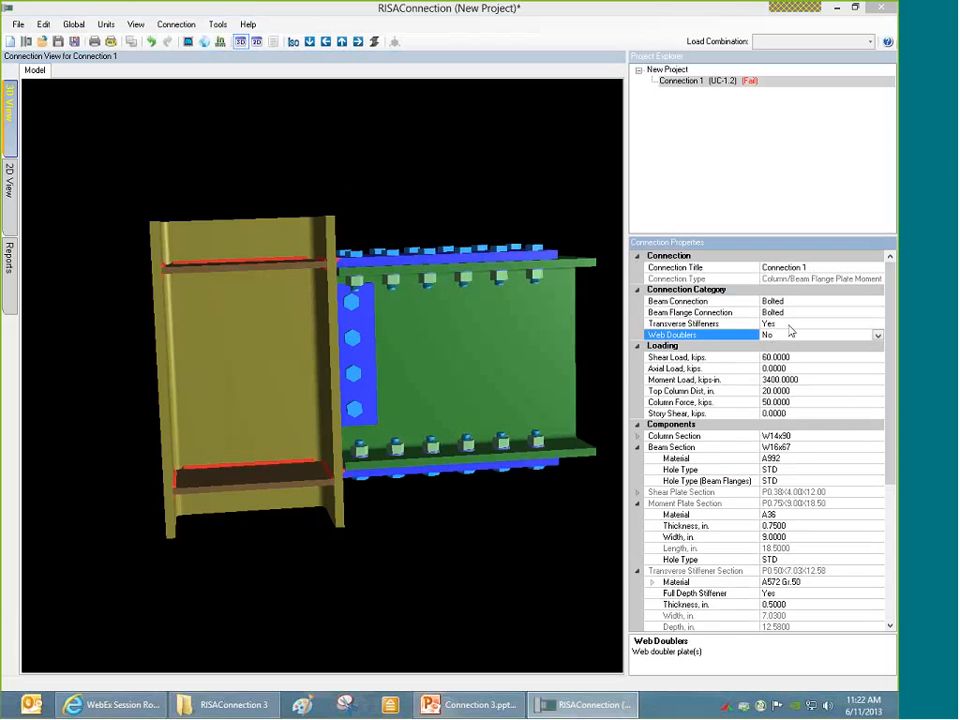
# Step: Set Transverse Stiffeners to No and Web Doublers to Yes for the flange plate connection
pyautogui.click(869, 325)
pyautogui.click(877, 325)
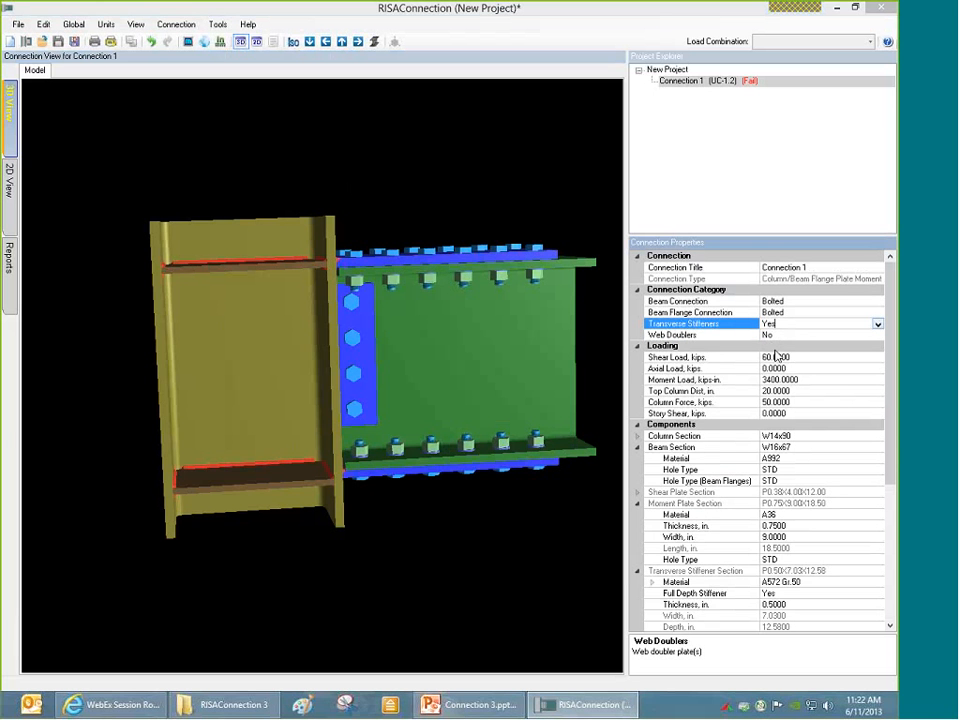
pyautogui.click(782, 347)
pyautogui.click(801, 337)
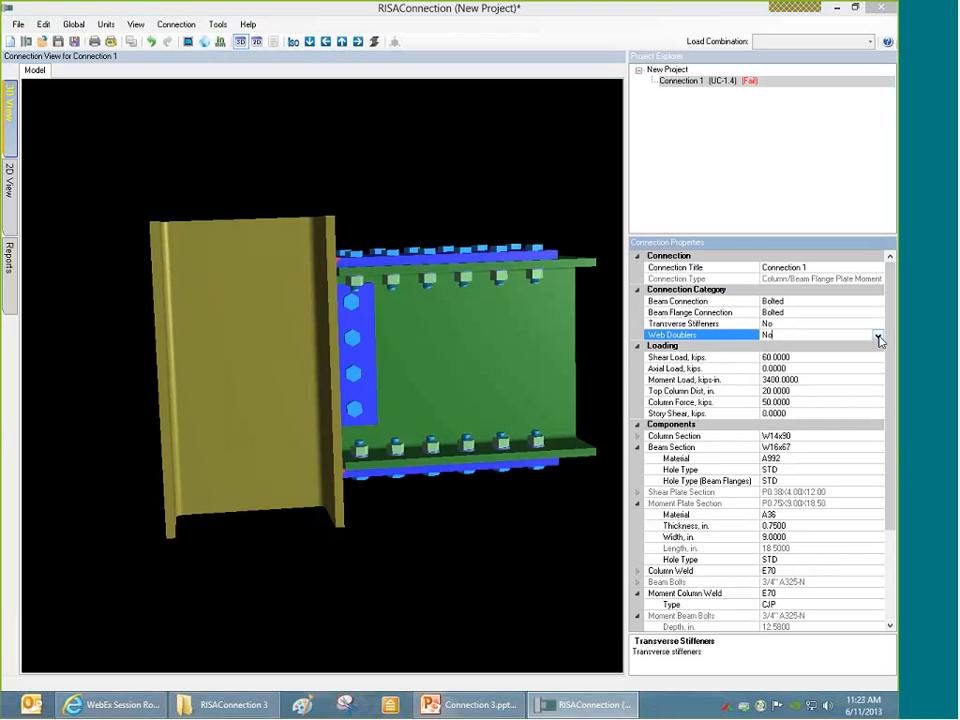
pyautogui.click(876, 336)
pyautogui.click(790, 349)
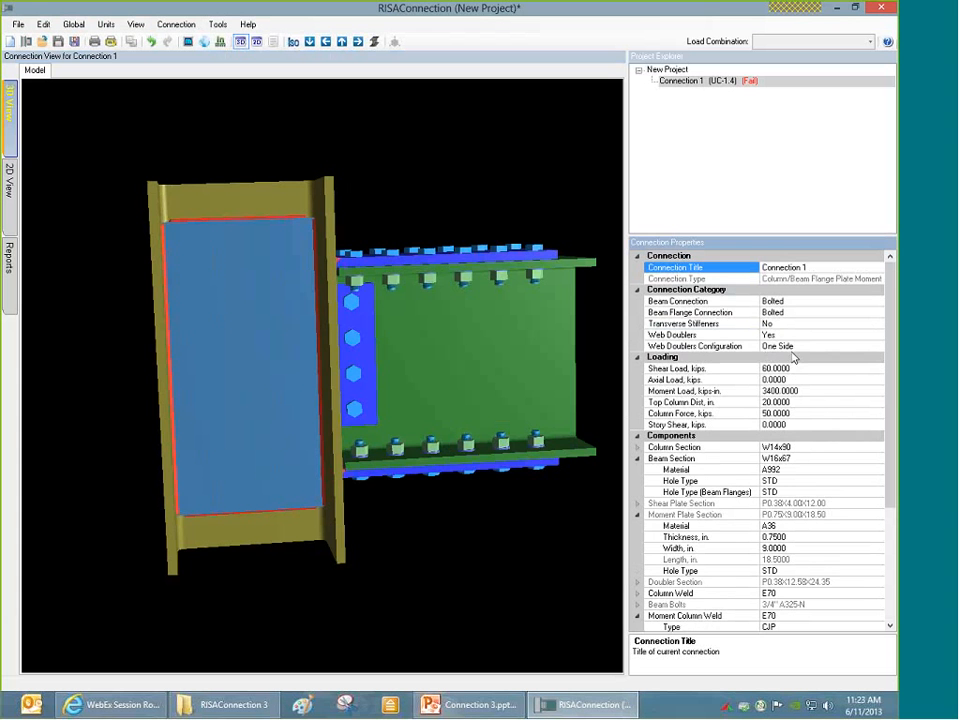
# Step: Set the web doublers configuration to Both Sides and check the panel zone and doubler limit states in the report
pyautogui.click(879, 349)
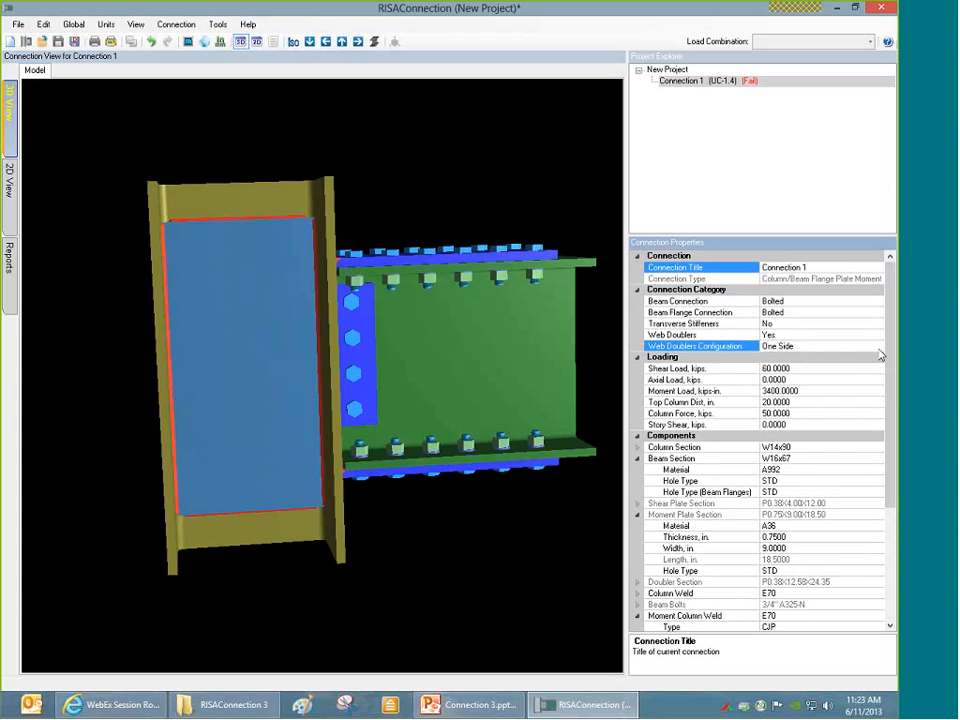
pyautogui.click(878, 347)
pyautogui.click(800, 370)
pyautogui.moveTo(461, 317); pyautogui.dragTo(9, 291)
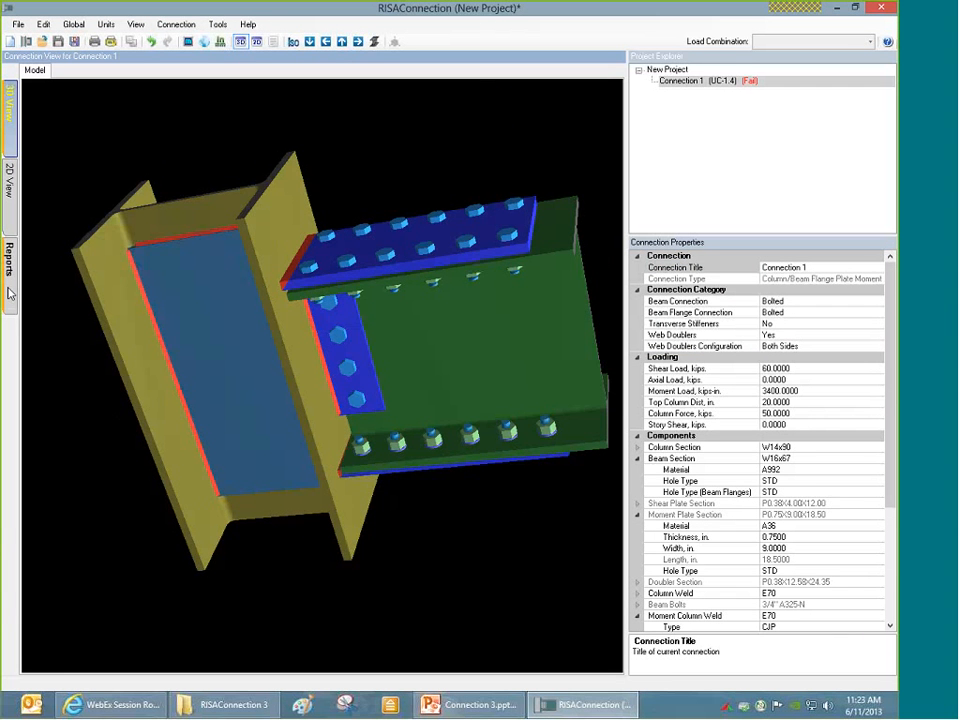
pyautogui.click(9, 291)
pyautogui.scroll(-10, 603, 652)
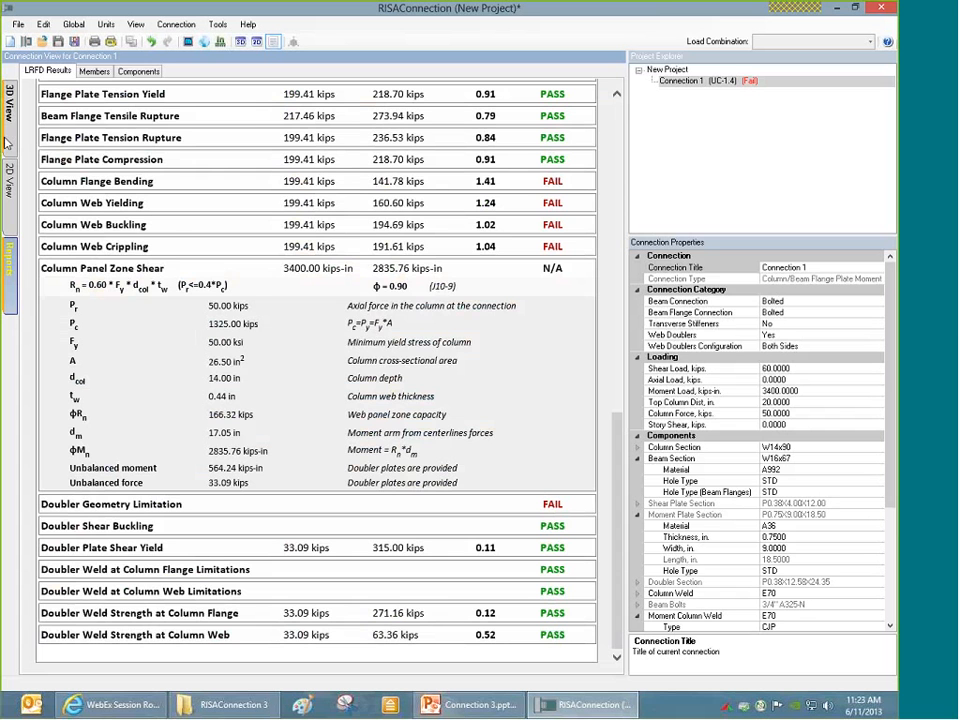
# Step: Examine the doubler plate and its depth dimension in the 2D side view and the 3D model
pyautogui.click(8, 168)
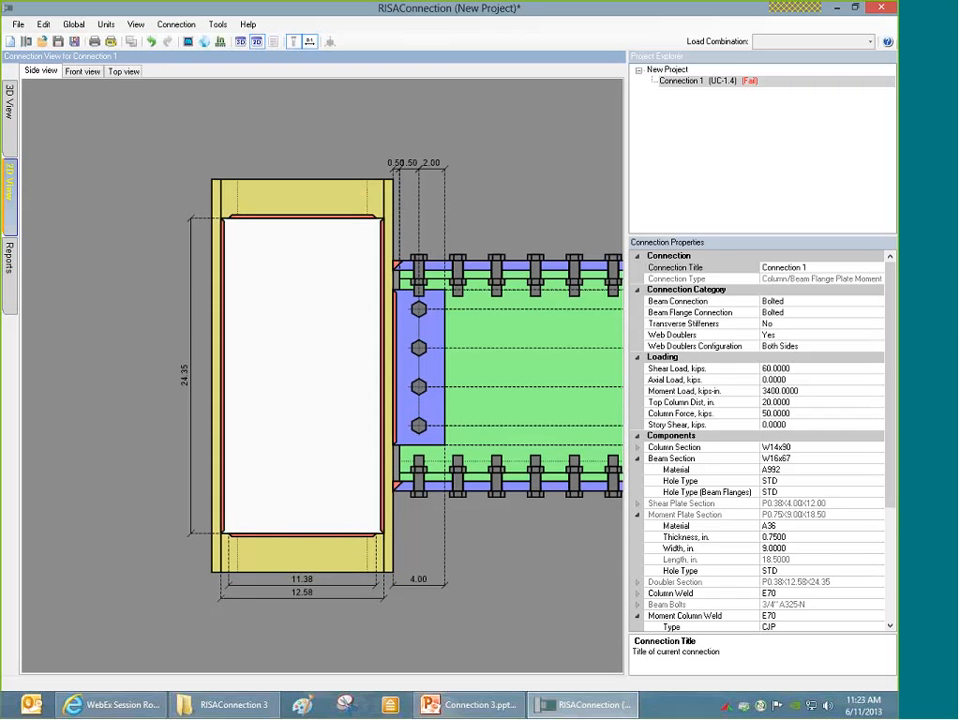
pyautogui.click(184, 377)
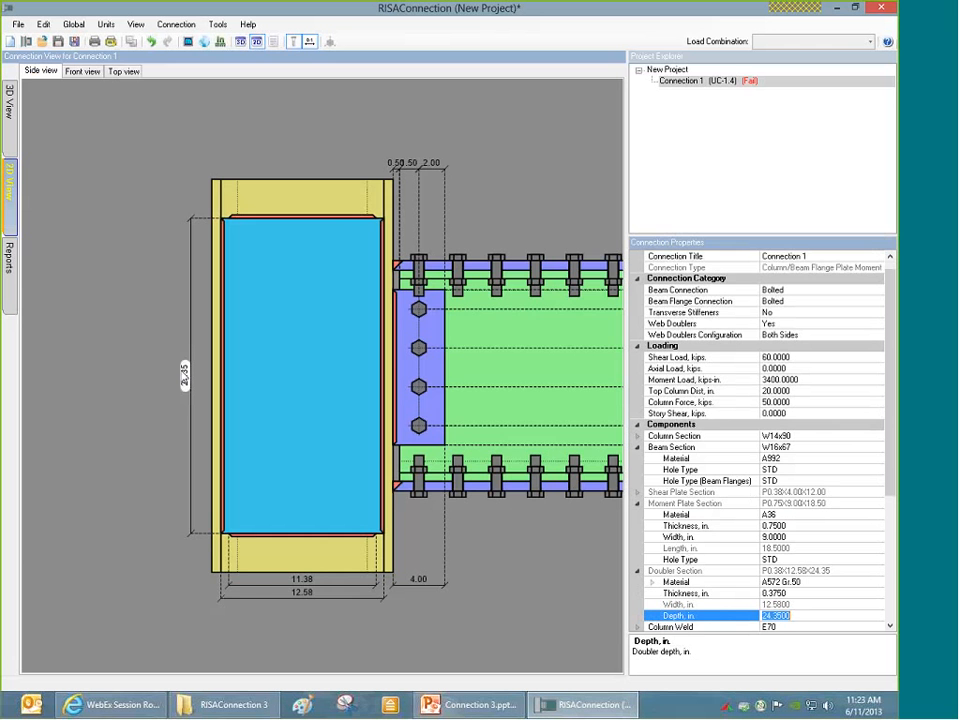
pyautogui.scroll(-2, 534, 213)
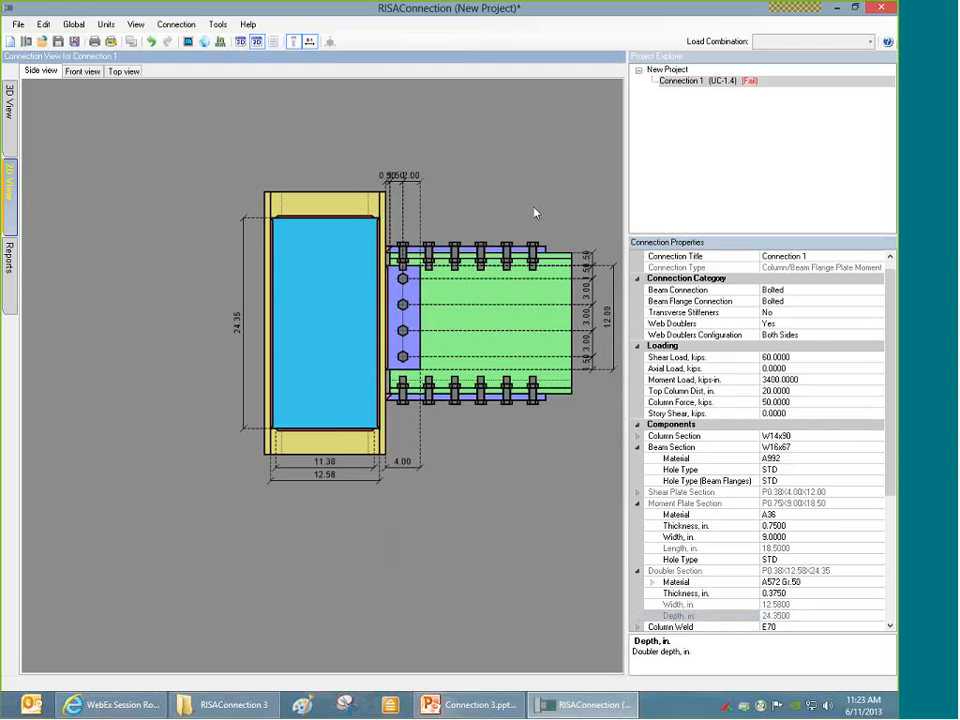
pyautogui.scroll(3, 534, 213)
pyautogui.click(9, 100)
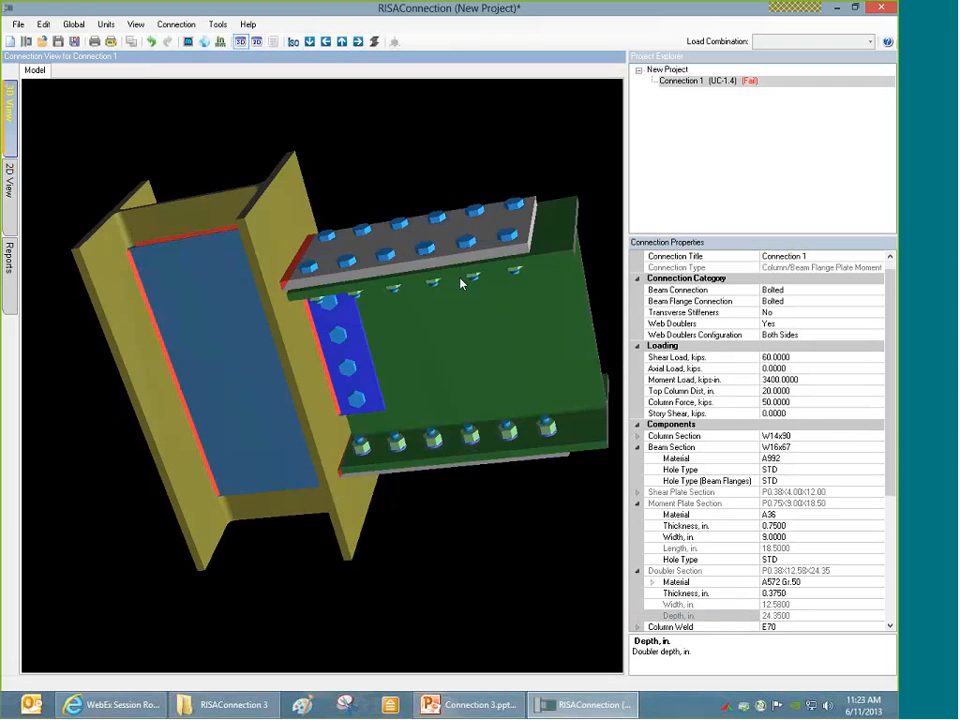
pyautogui.moveTo(461, 284)
pyautogui.mouseDown()
pyautogui.moveTo(461, 264)
pyautogui.moveTo(467, 306)
pyautogui.moveTo(476, 212)
pyautogui.mouseUp()
pyautogui.click(9, 180)
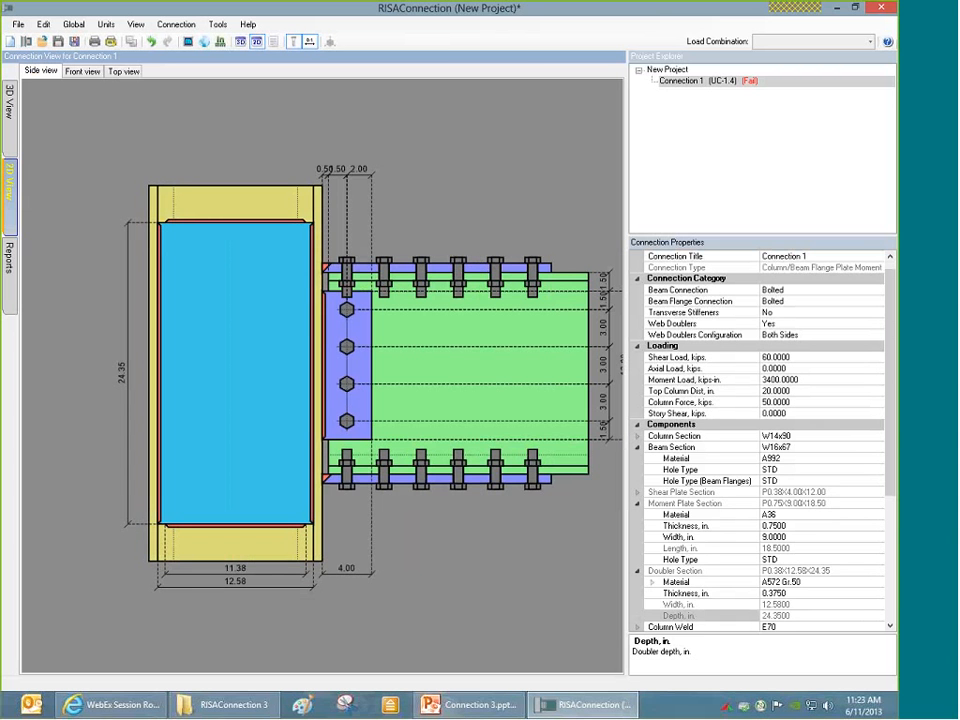
# Step: Set the web doublers configuration to One Side, keeping transverse stiffeners off
pyautogui.click(800, 334)
pyautogui.click(790, 346)
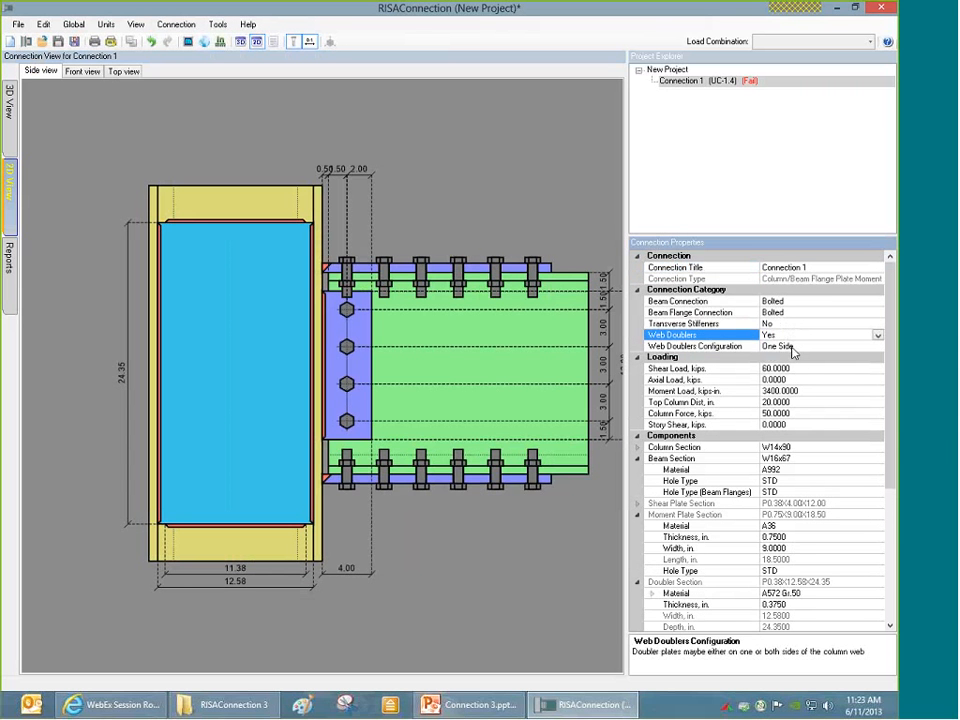
pyautogui.click(789, 321)
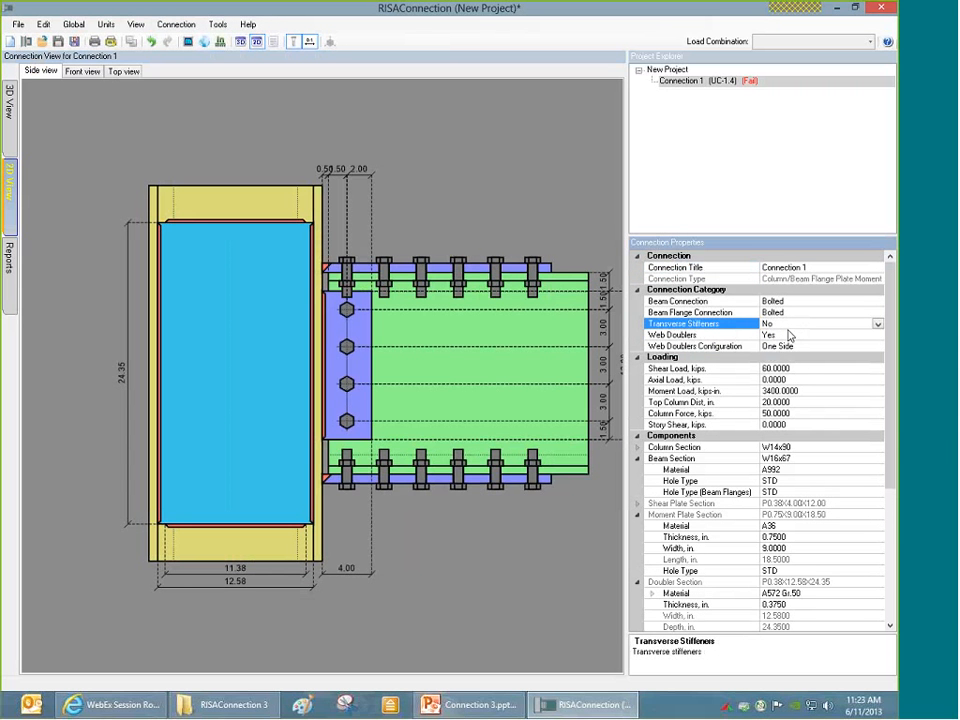
# Step: Create a Column/Beam Direct Weld moment connection named Connection 2 in the current project
pyautogui.click(27, 41)
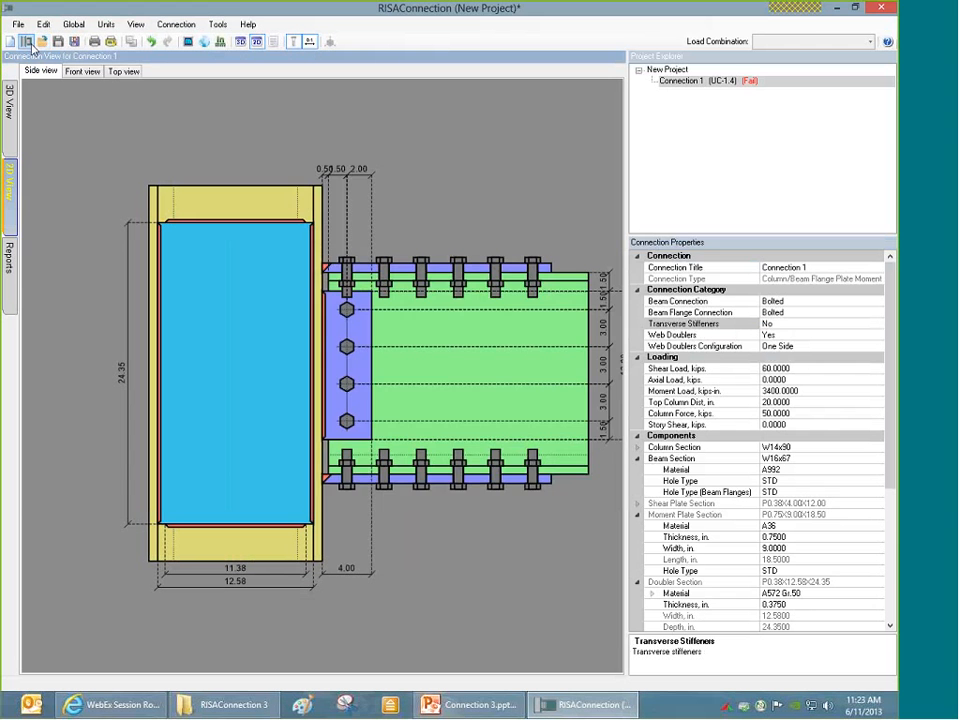
pyautogui.scroll(-2, 660, 310)
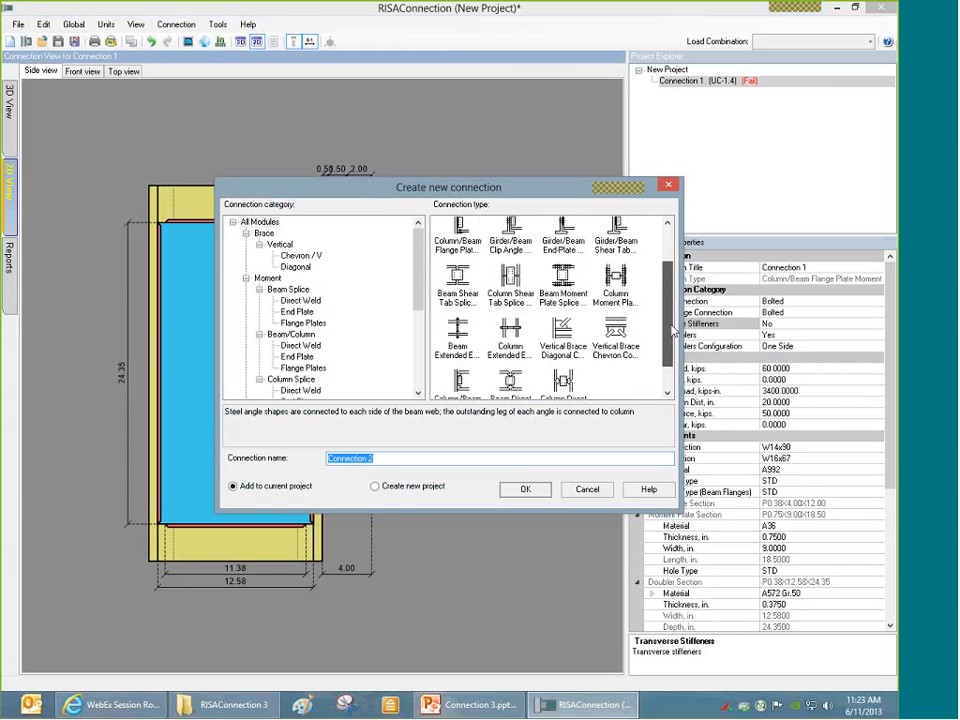
pyautogui.scroll(-1, 550, 305)
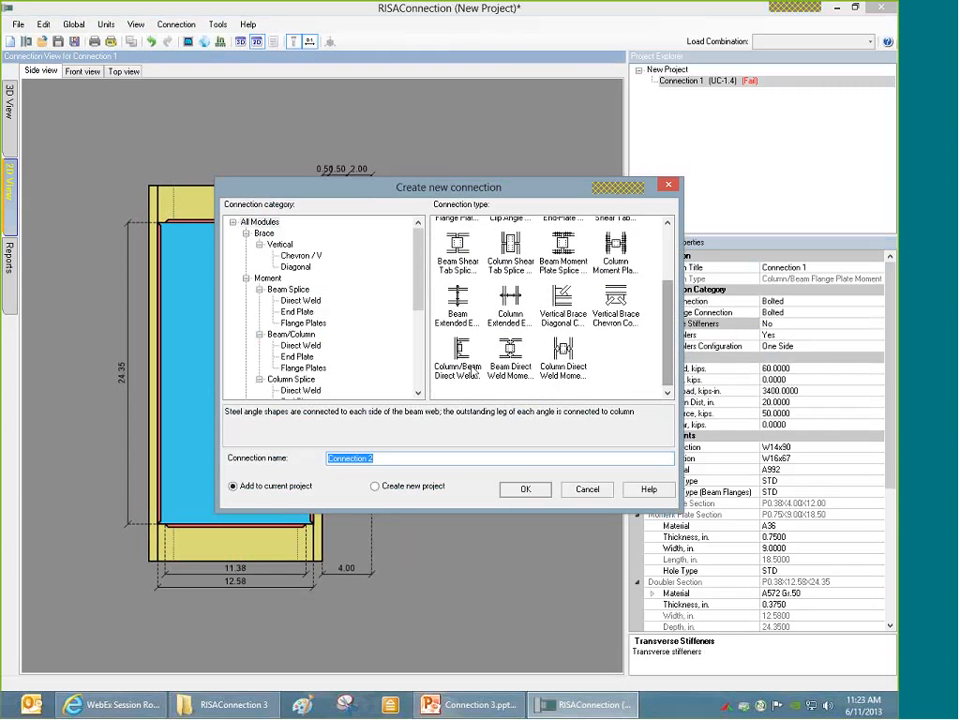
pyautogui.click(458, 362)
pyautogui.click(534, 487)
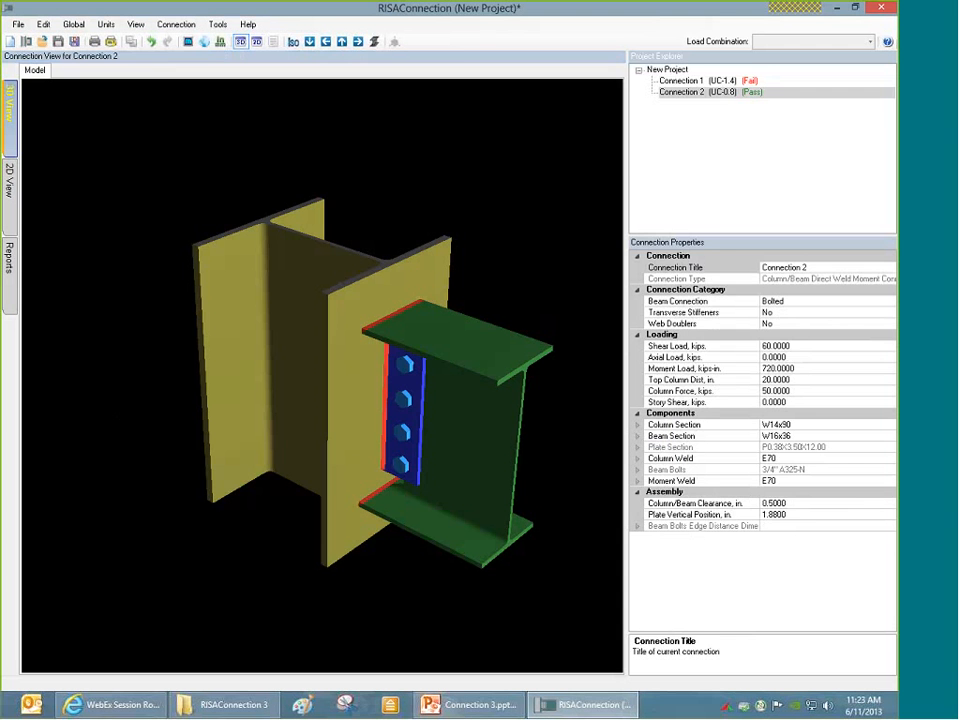
# Step: Add transverse stiffeners to the direct weld connection, inspect them in the model, and open the connection's results report
pyautogui.click(884, 313)
pyautogui.click(888, 313)
pyautogui.click(788, 325)
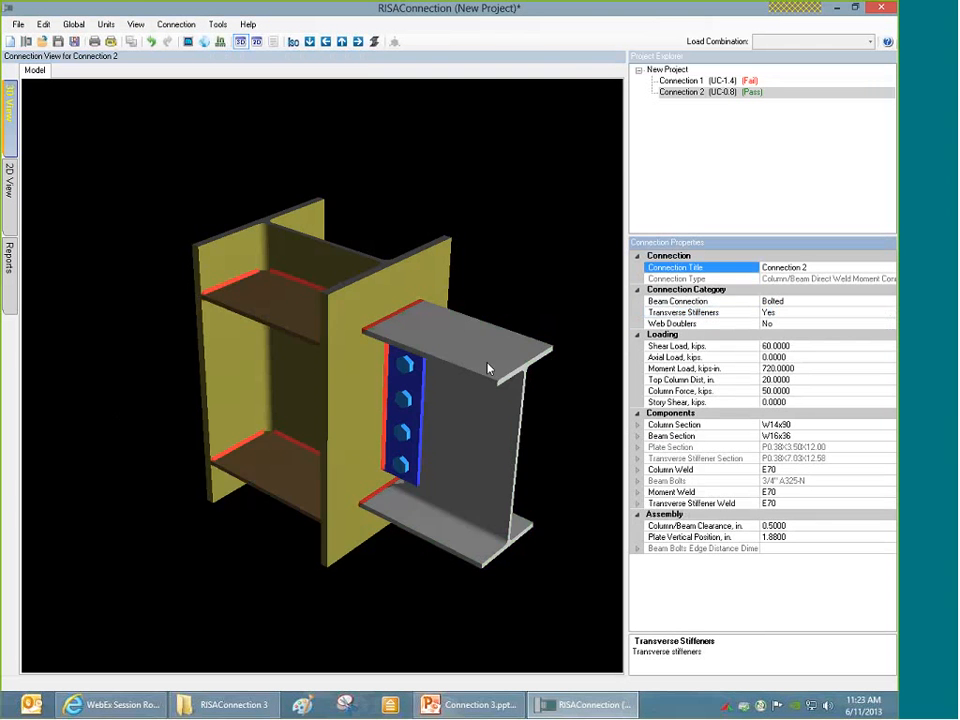
pyautogui.moveTo(488, 365); pyautogui.dragTo(424, 334)
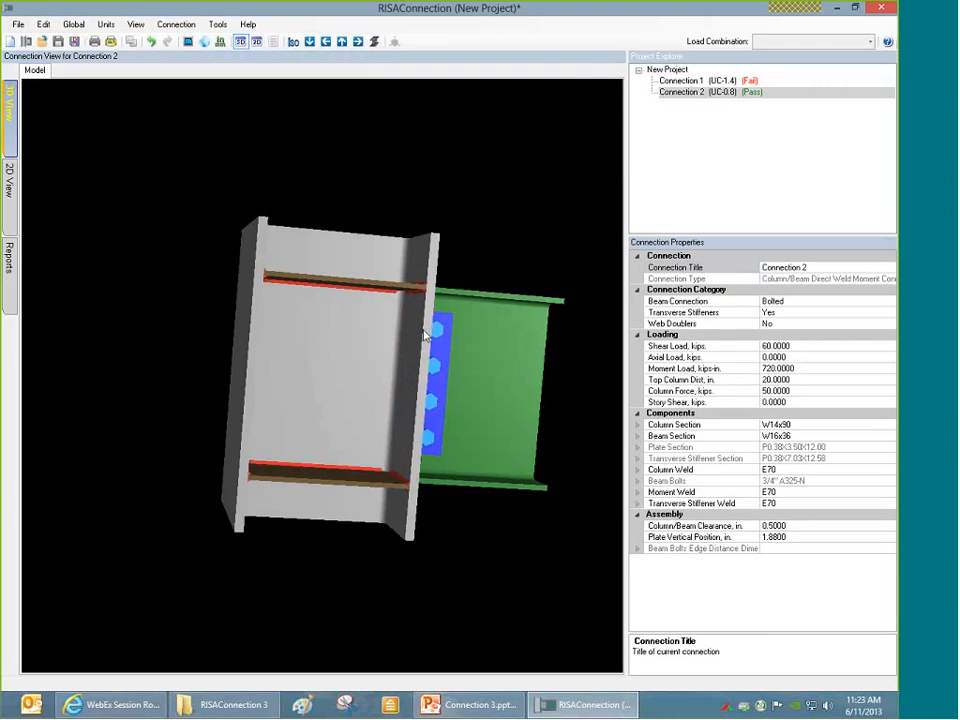
pyautogui.moveTo(555, 297); pyautogui.dragTo(544, 272)
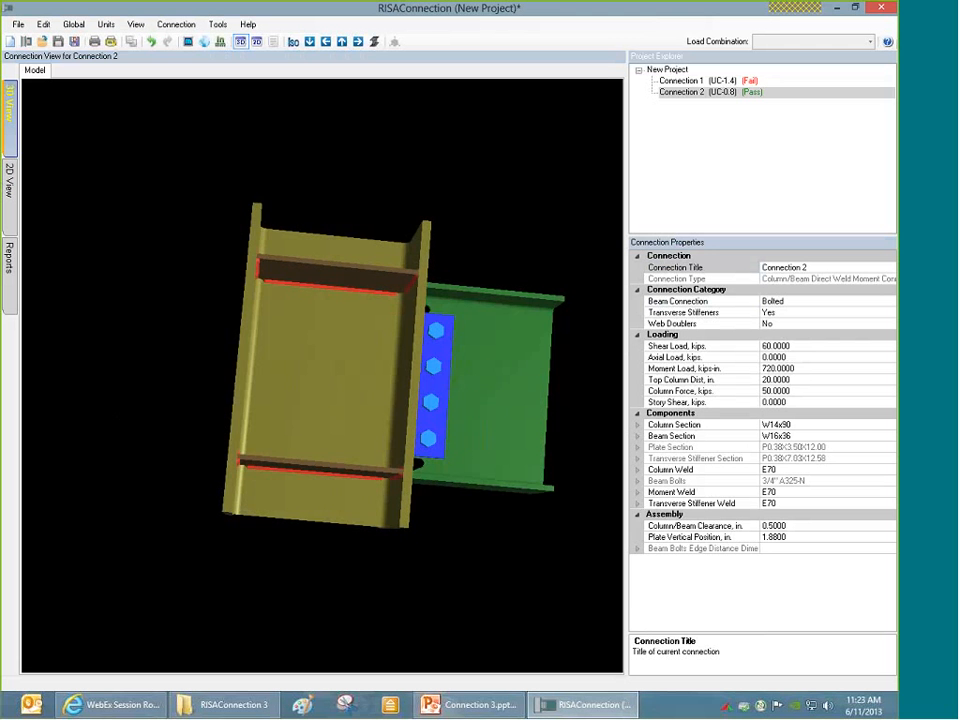
pyautogui.click(9, 258)
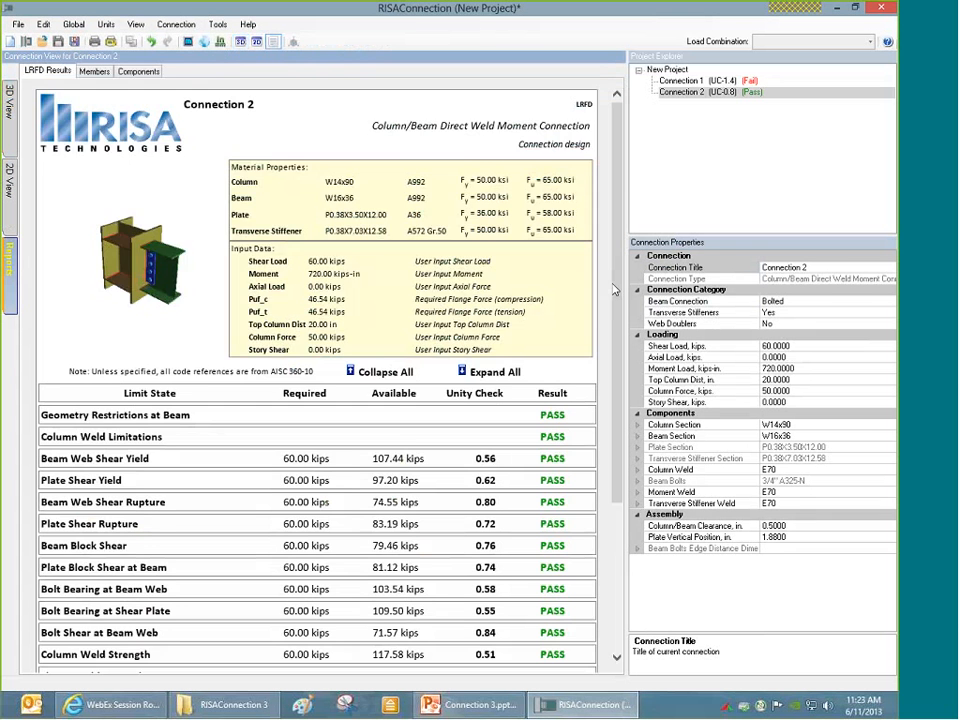
# Step: Review the limit state results in Connection 2's report and select its transverse stiffeners setting
pyautogui.scroll(-3, 616, 443)
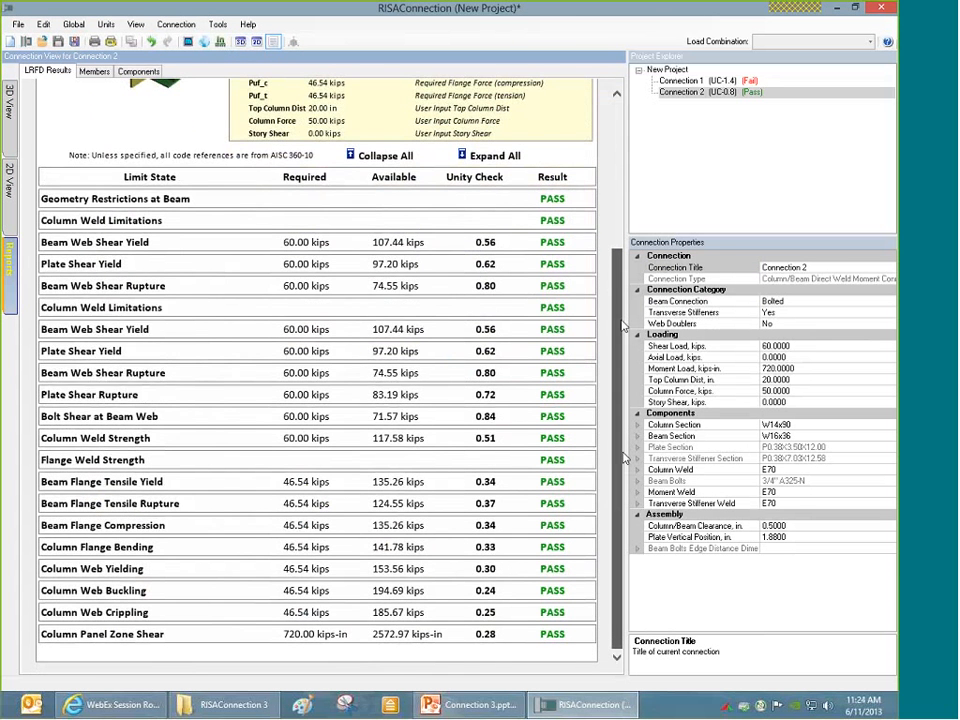
pyautogui.scroll(5, 624, 443)
pyautogui.click(780, 325)
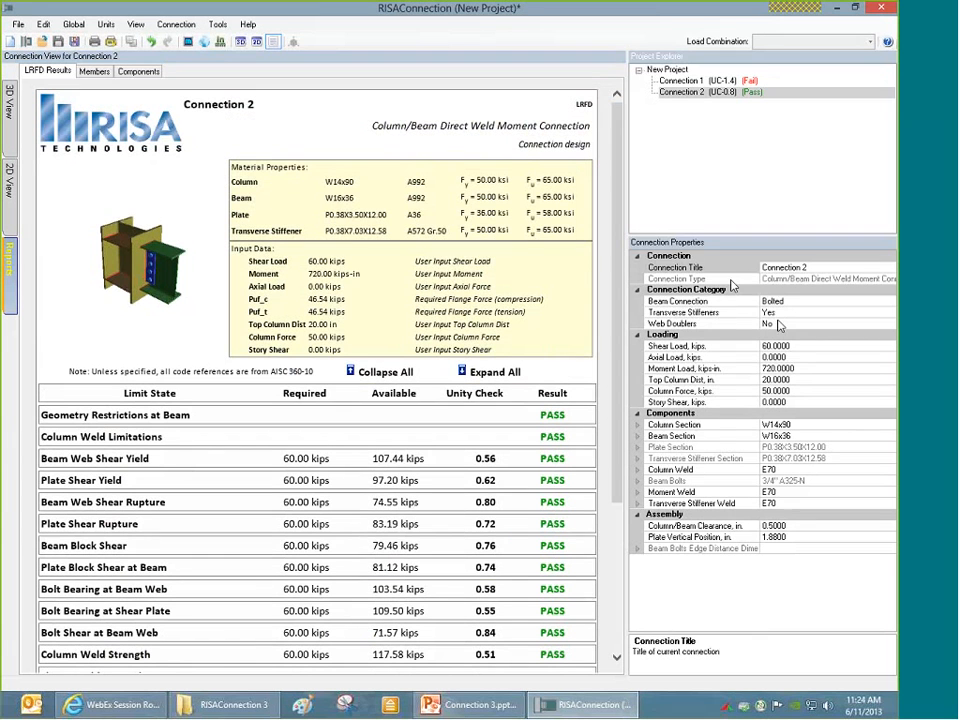
pyautogui.click(779, 317)
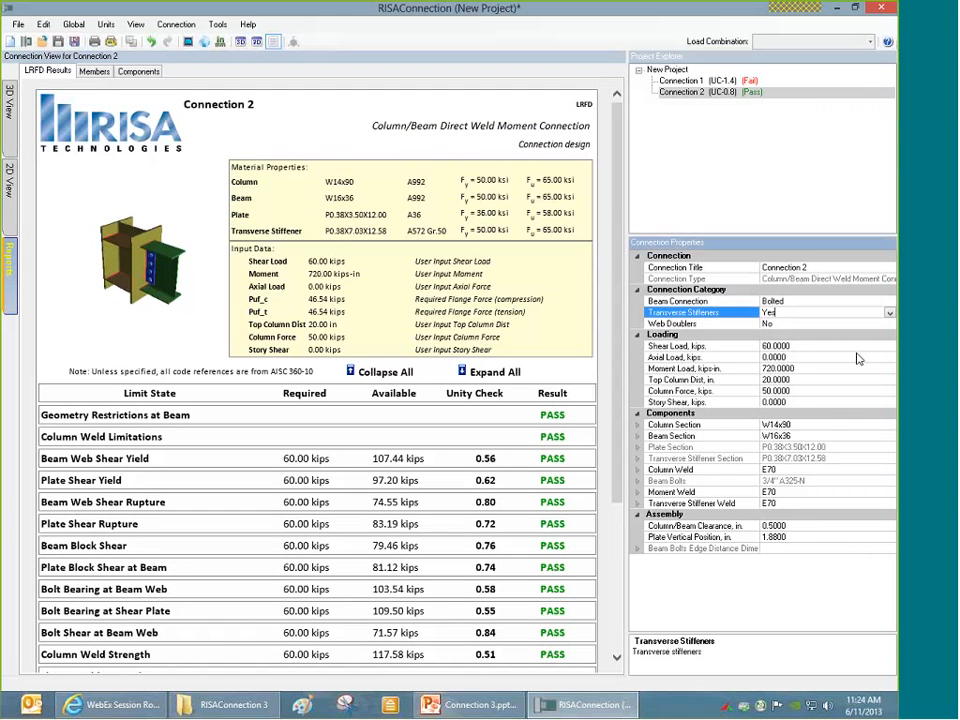
# Step: Switch to the Connection 3.pptx presentation in PowerPoint and show the Flange Stiffeners slide
pyautogui.click(467, 705)
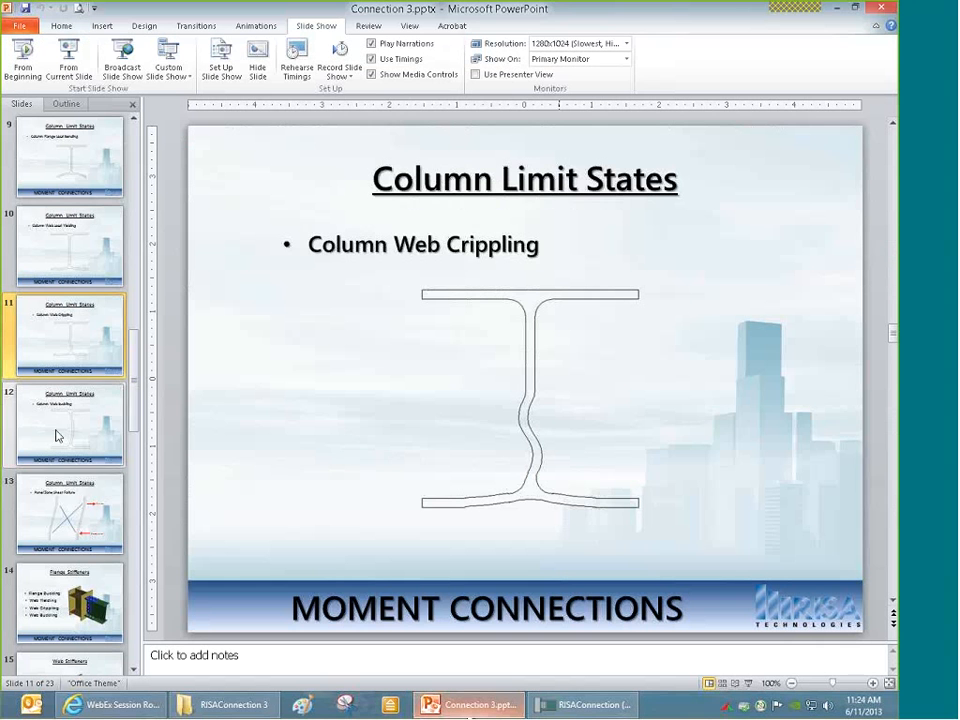
pyautogui.moveTo(134, 374); pyautogui.dragTo(134, 399)
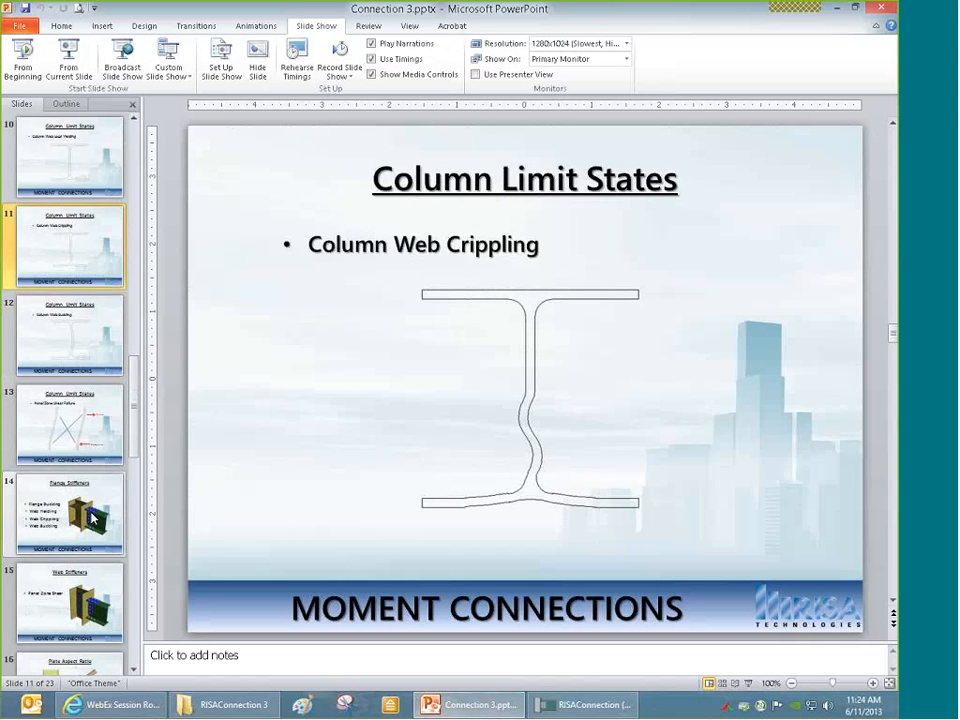
pyautogui.click(90, 514)
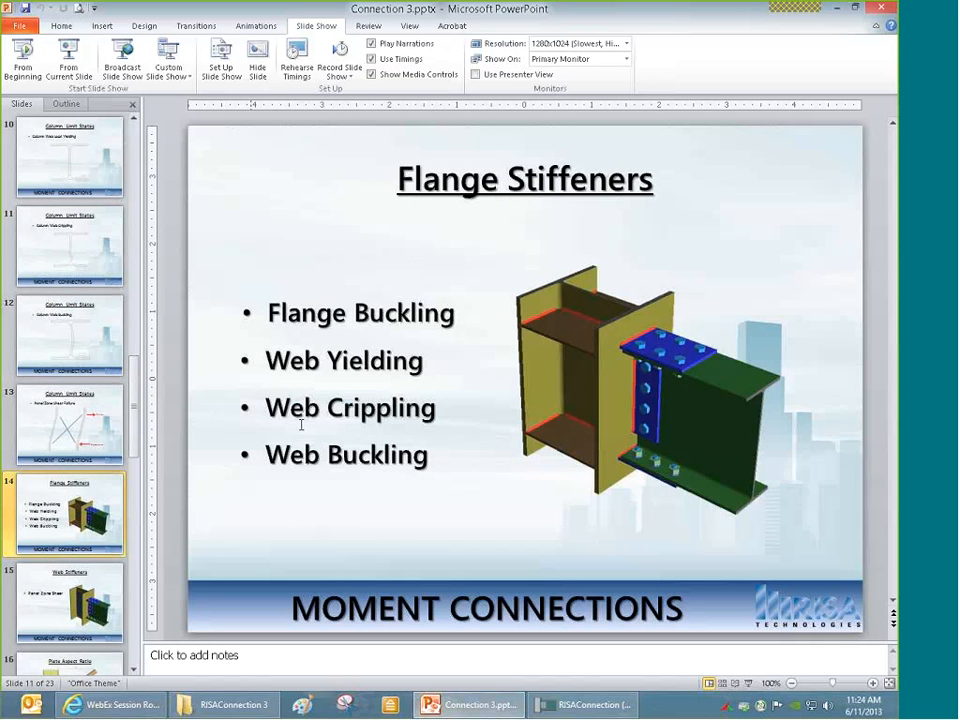
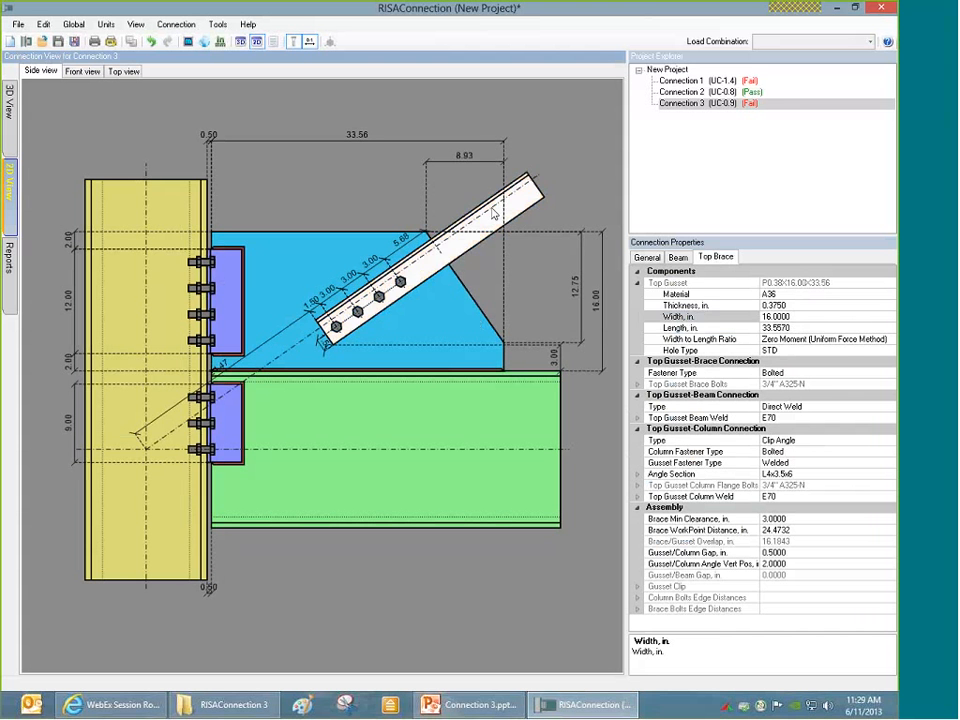
# Step: Set the top gusset's width to length ratio in Connection 3 to Unlimited
pyautogui.click(770, 340)
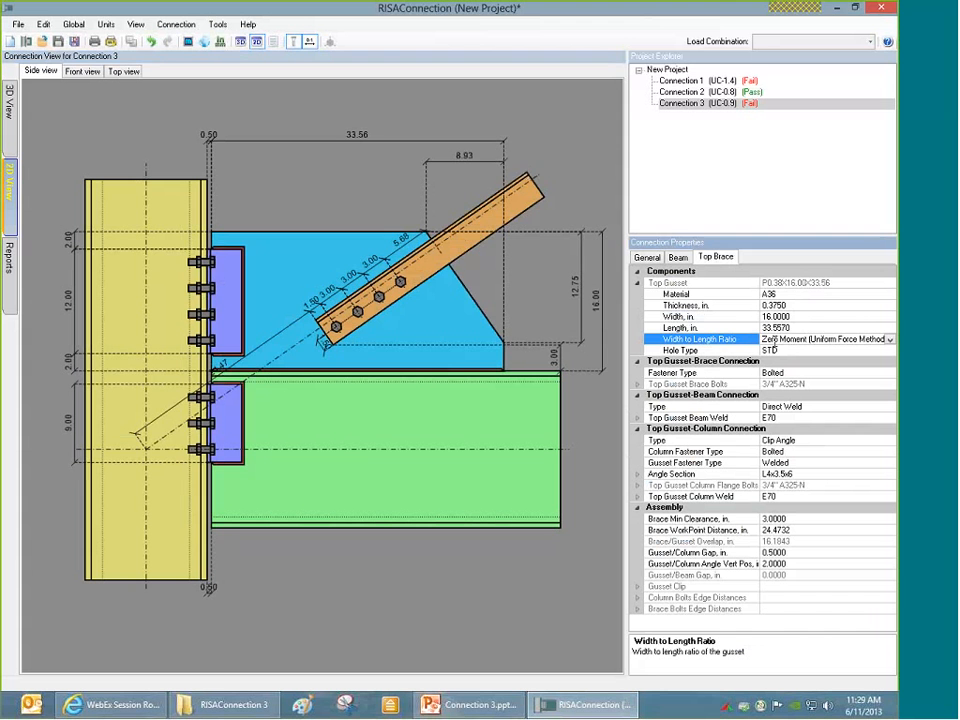
pyautogui.click(427, 245)
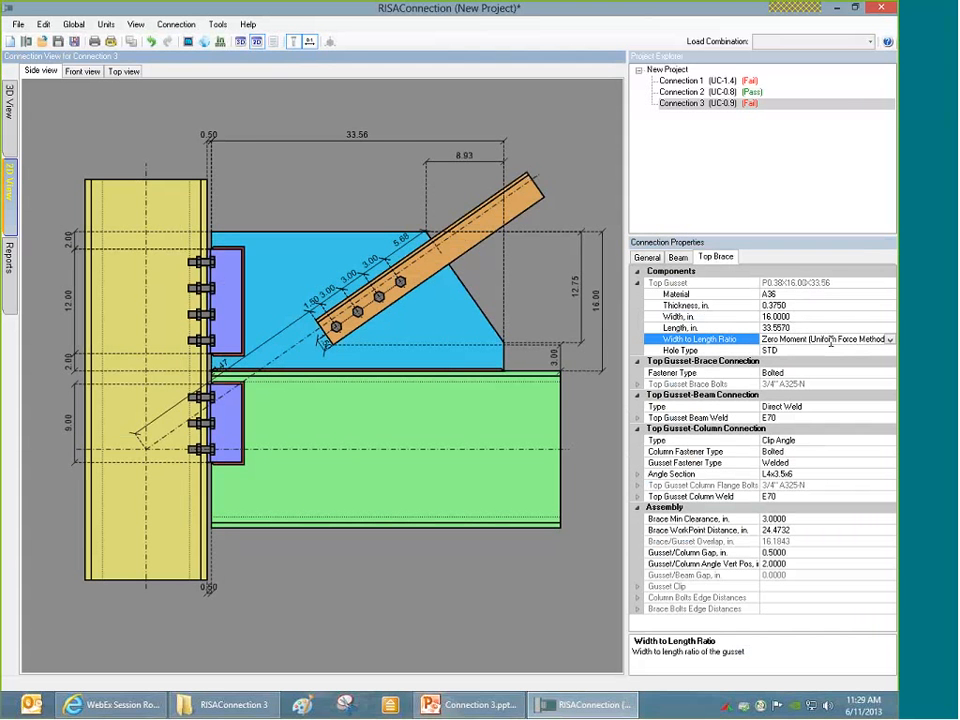
pyautogui.click(889, 340)
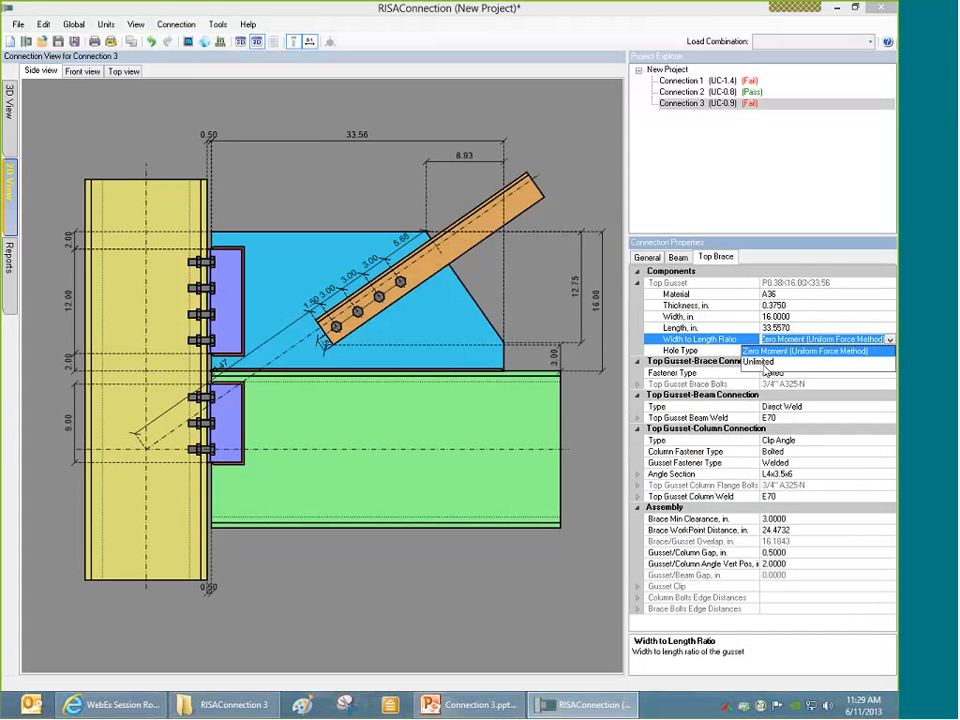
pyautogui.click(752, 362)
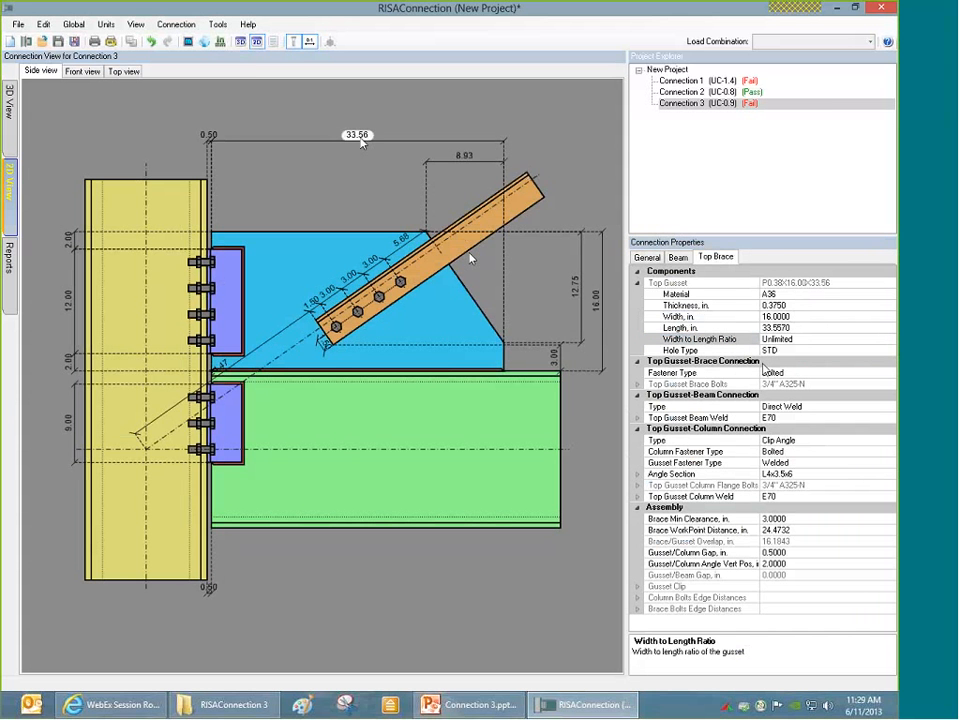
# Step: Try top gusset lengths of 36 in and 30 in
pyautogui.write('36')
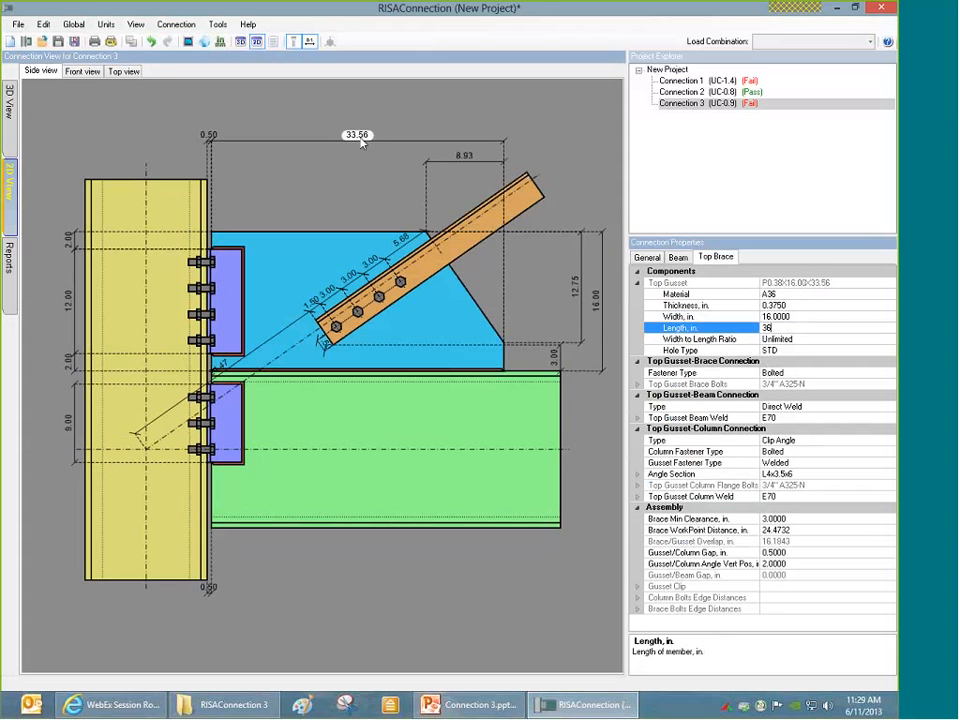
pyautogui.press('Return')
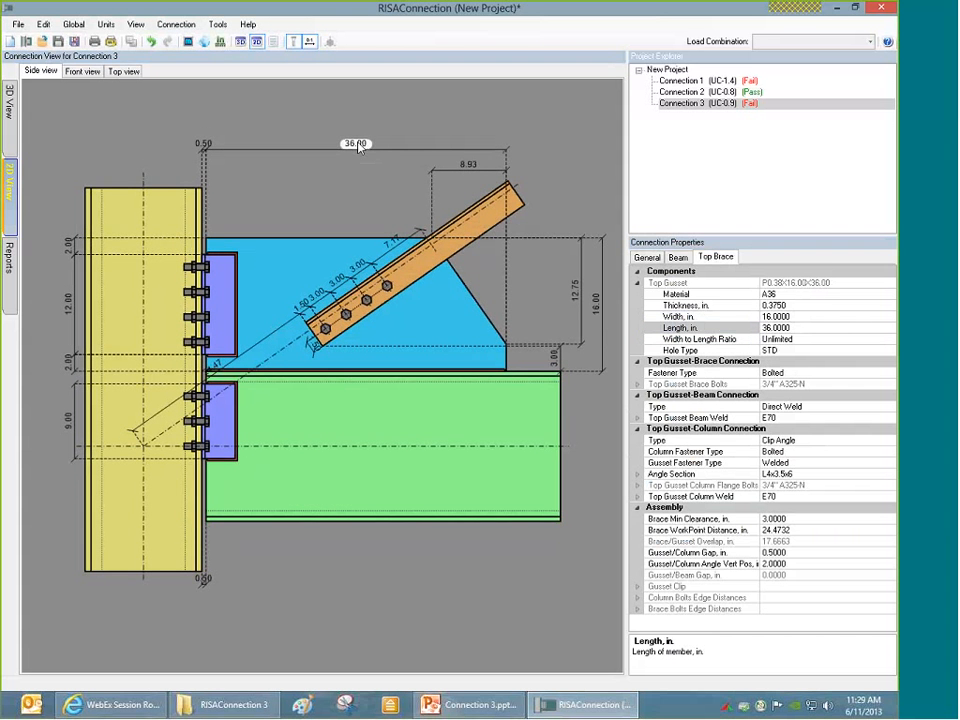
pyautogui.click(358, 145)
pyautogui.write('30')
pyautogui.press('Return')
# Step: Try a top gusset width of 14 in and return it to 16 in
pyautogui.click(595, 297)
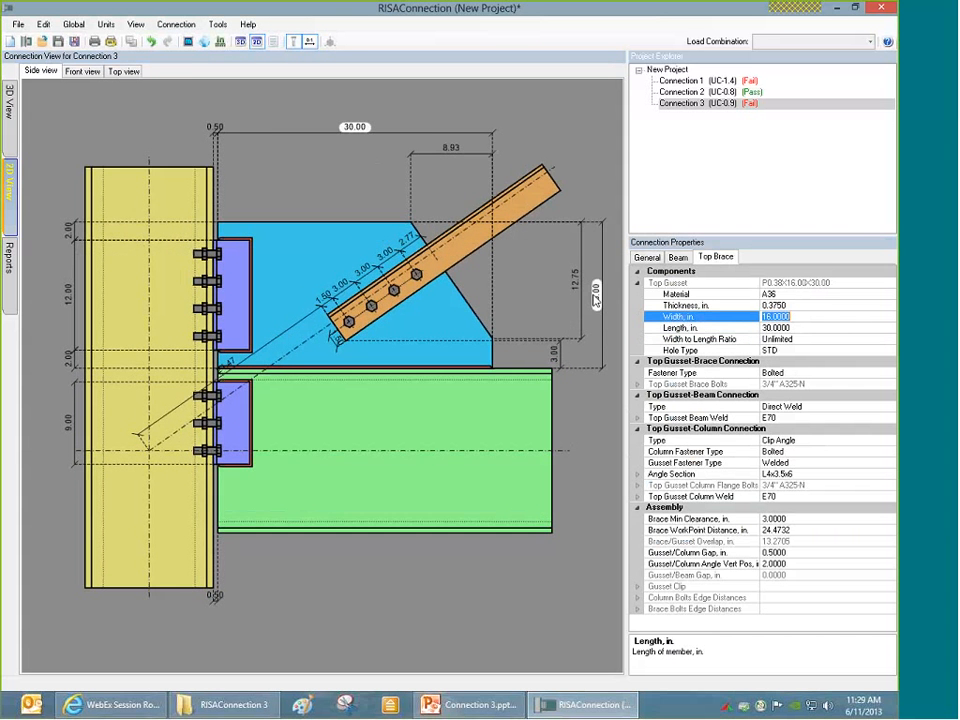
pyautogui.write('14')
pyautogui.press('Return')
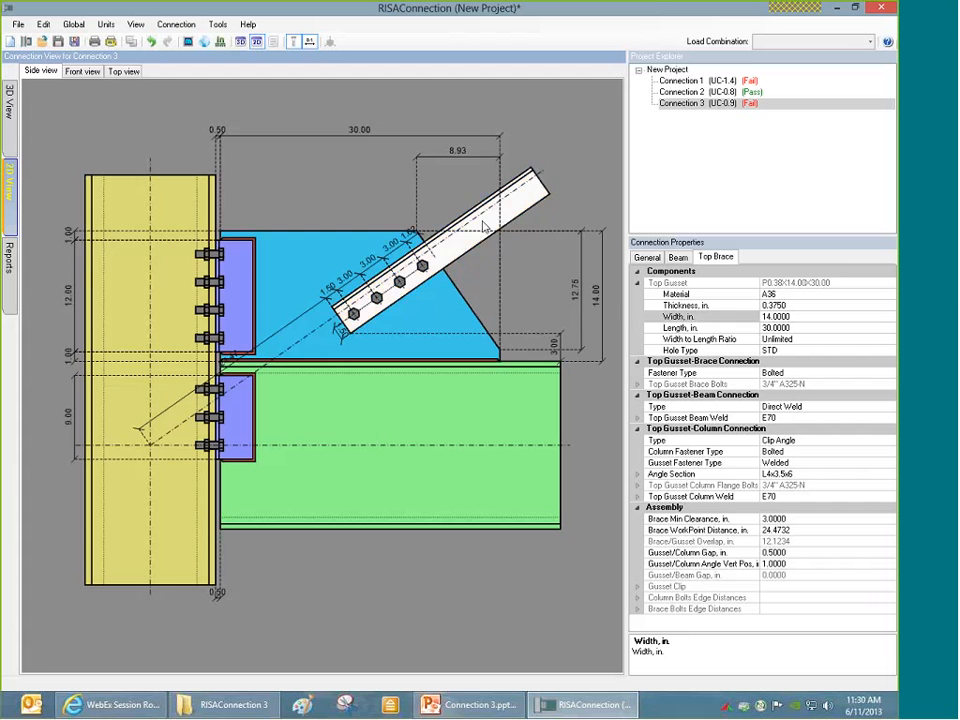
pyautogui.click(595, 296)
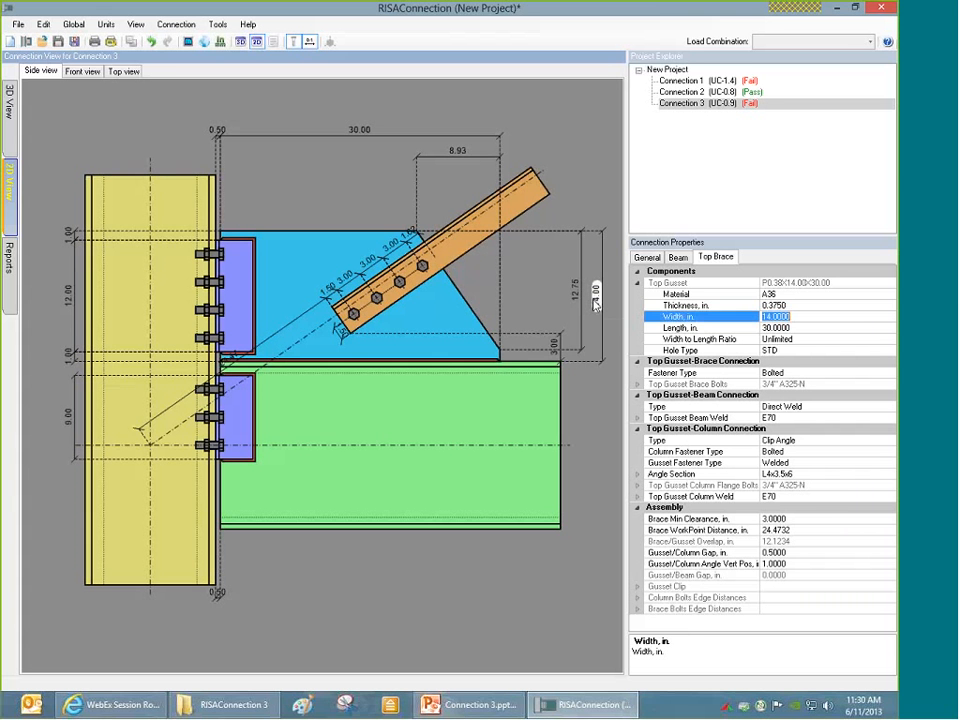
pyautogui.write('16')
pyautogui.press('Return')
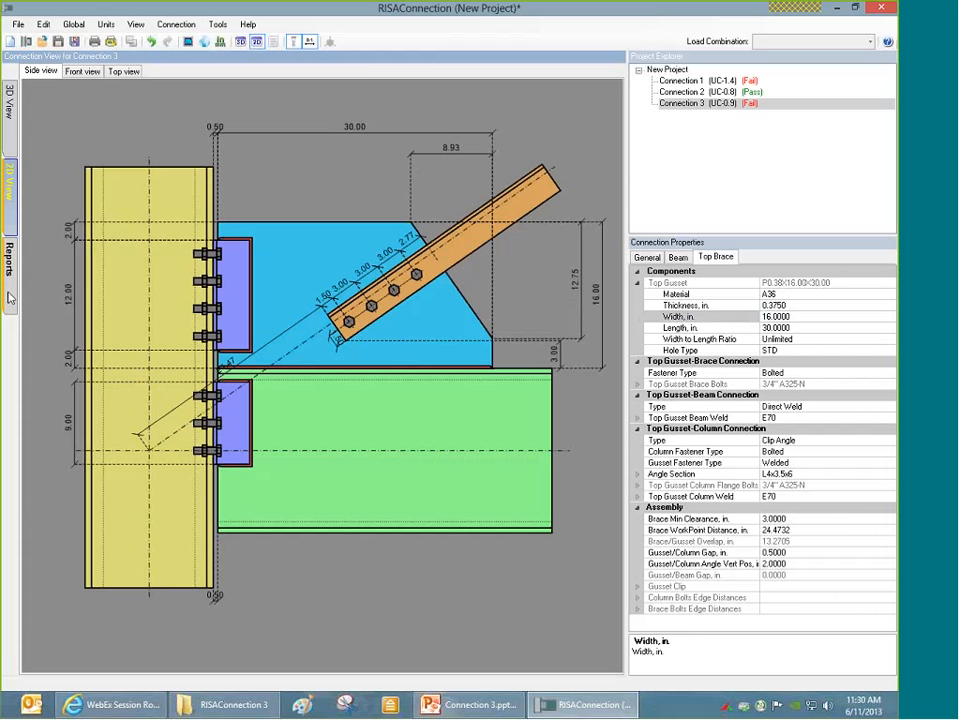
# Step: Review the summary, beam/column and top gusset/beam results of Connection 3, comparing the gusset-beam loads with the 2D side view
pyautogui.click(10, 297)
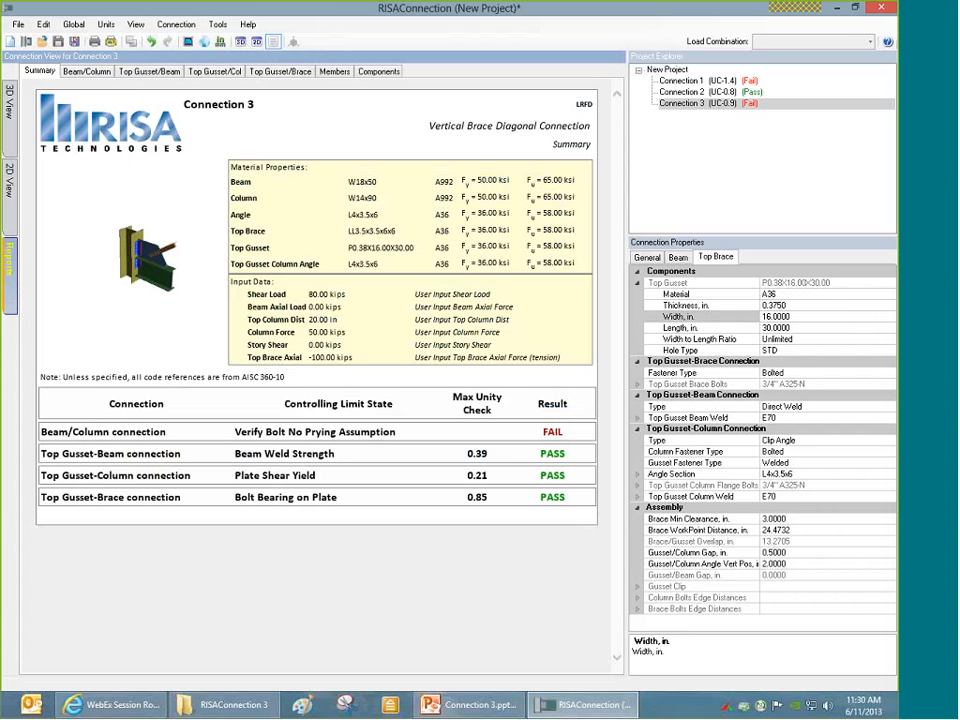
pyautogui.click(87, 71)
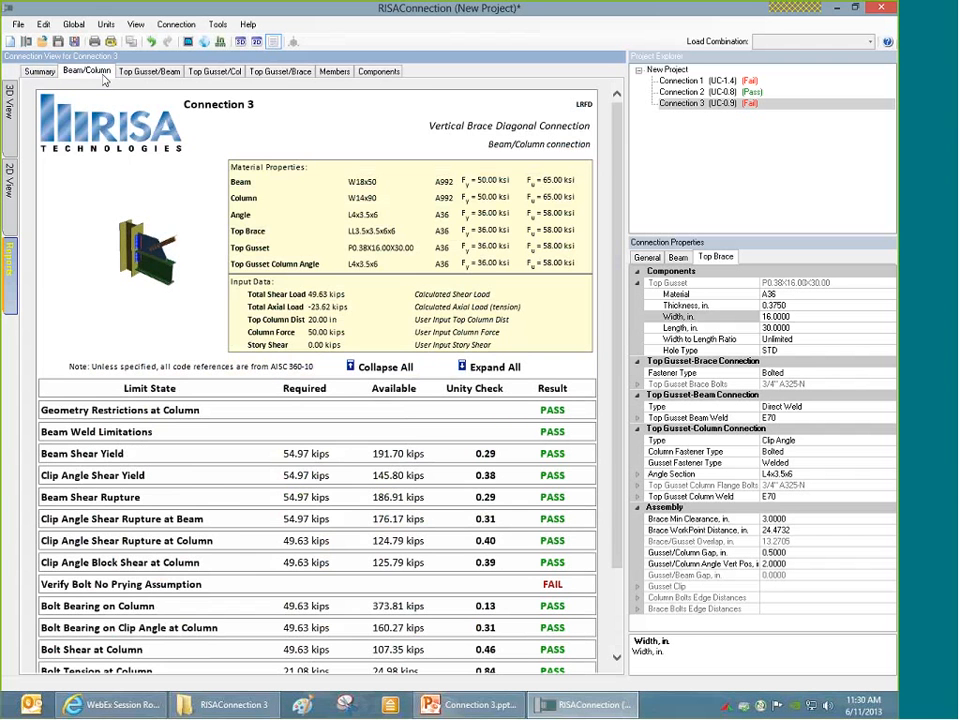
pyautogui.click(150, 72)
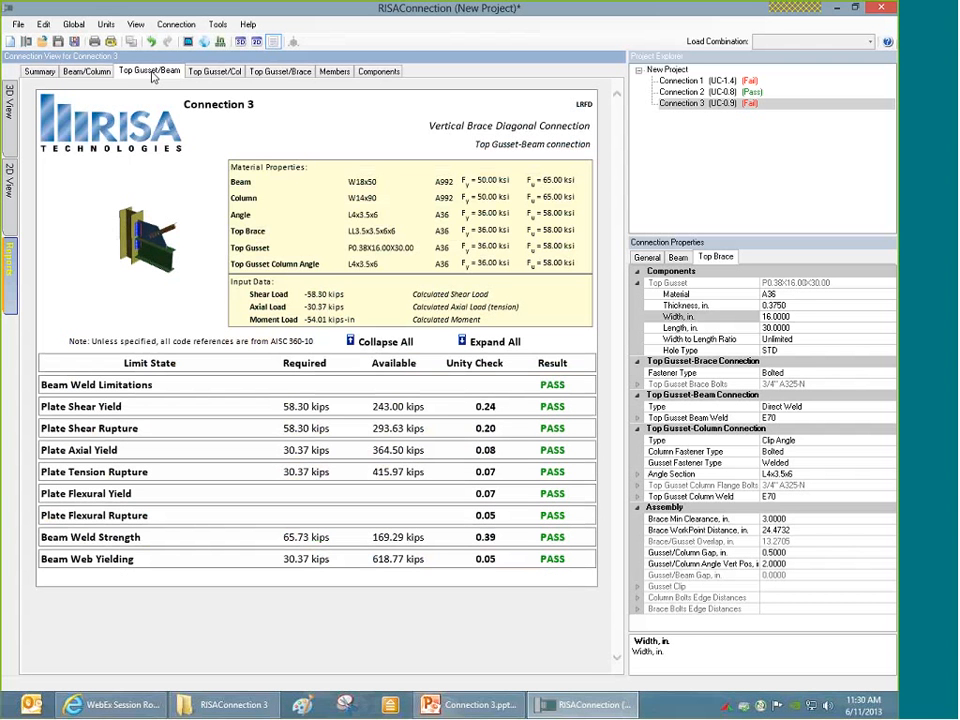
pyautogui.click(8, 180)
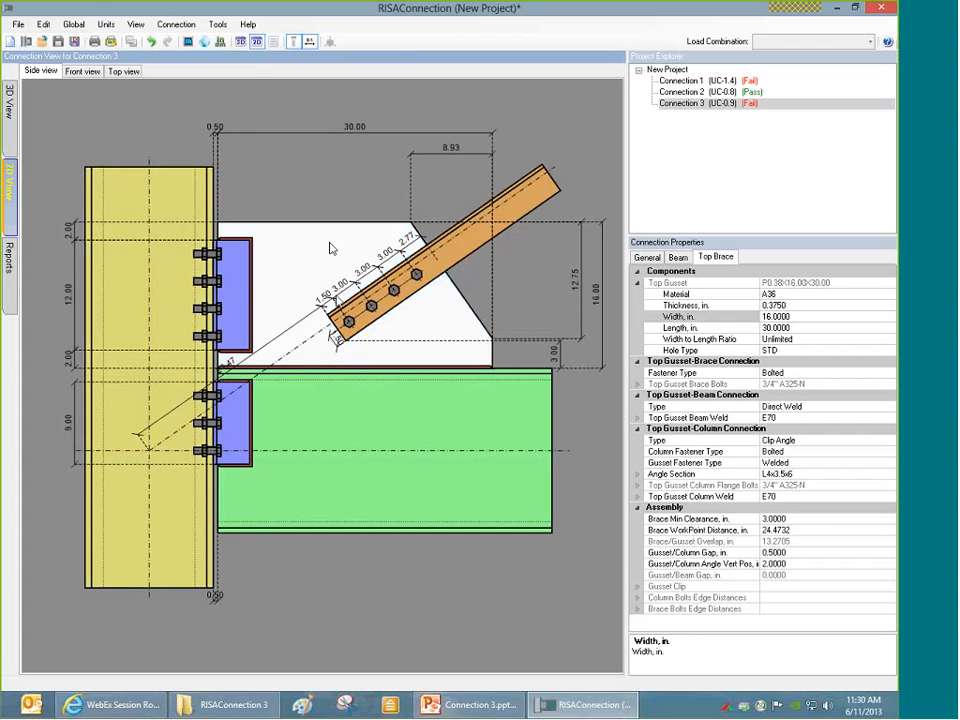
pyautogui.click(8, 258)
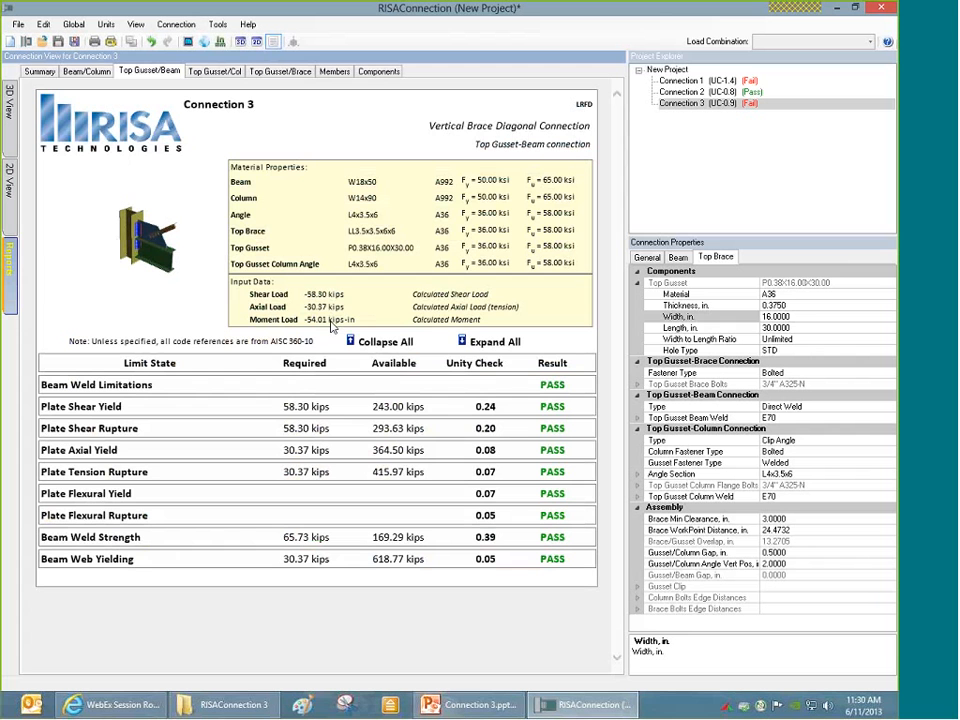
# Step: Set the top gusset's length to 36 in and check the calculated moment in the top gusset/beam report
pyautogui.click(10, 187)
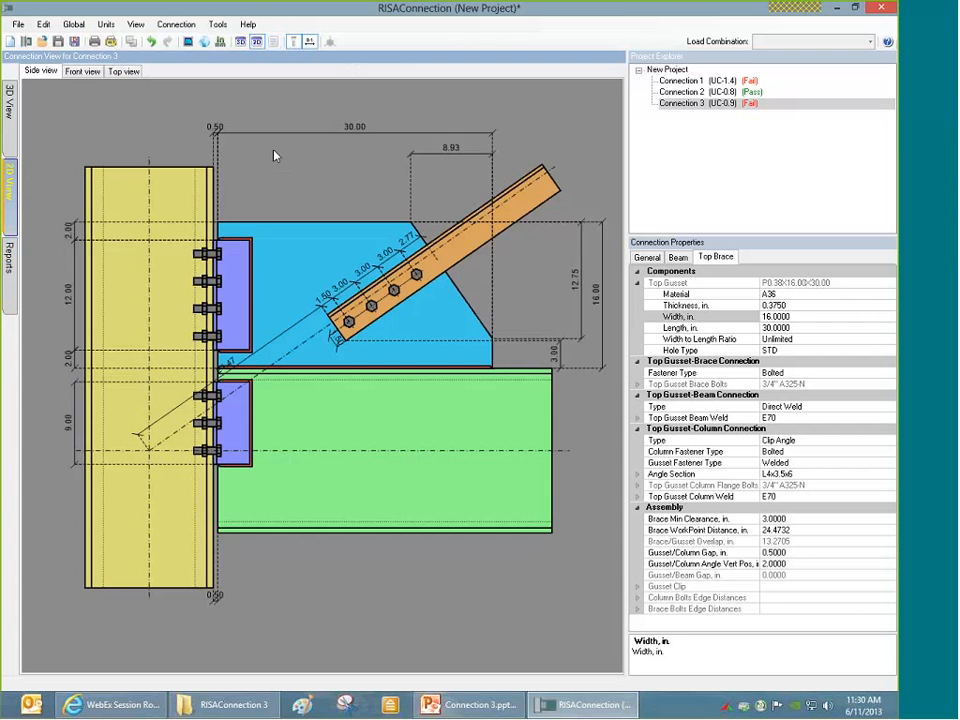
pyautogui.click(352, 130)
pyautogui.write('36')
pyautogui.press('Return')
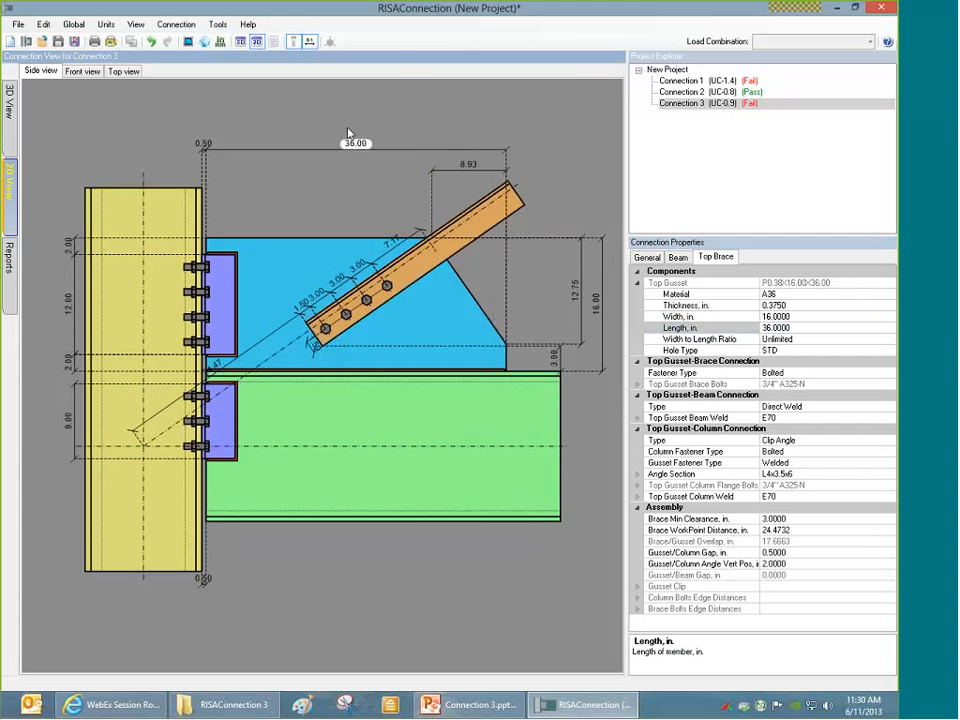
pyautogui.click(9, 262)
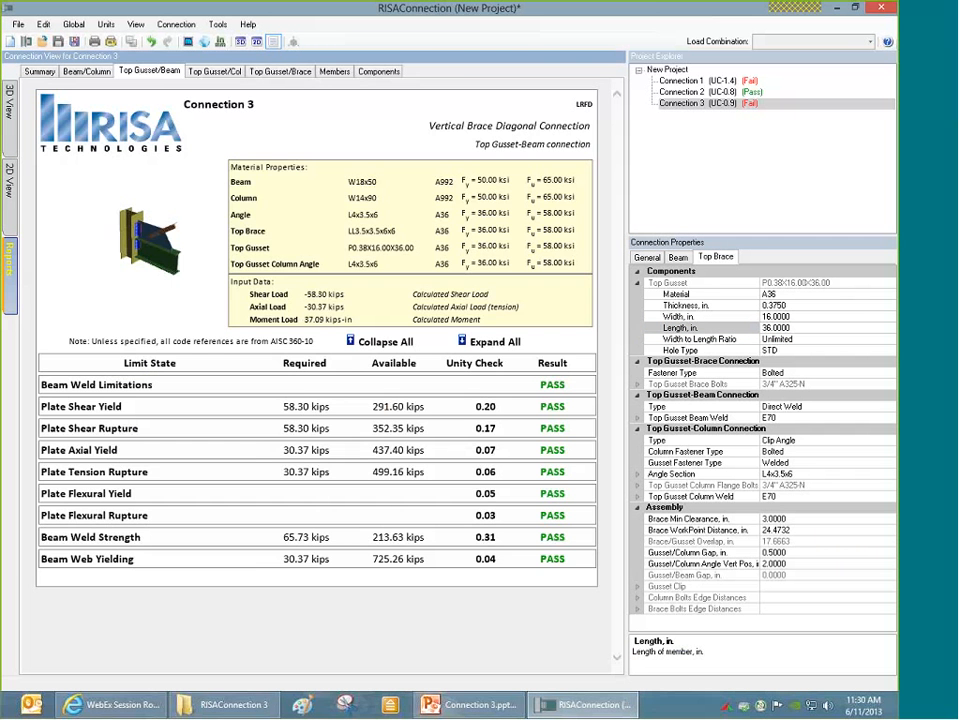
# Step: Set the top gusset's length to 24 in and check the calculated moment in the top gusset/beam report
pyautogui.click(9, 178)
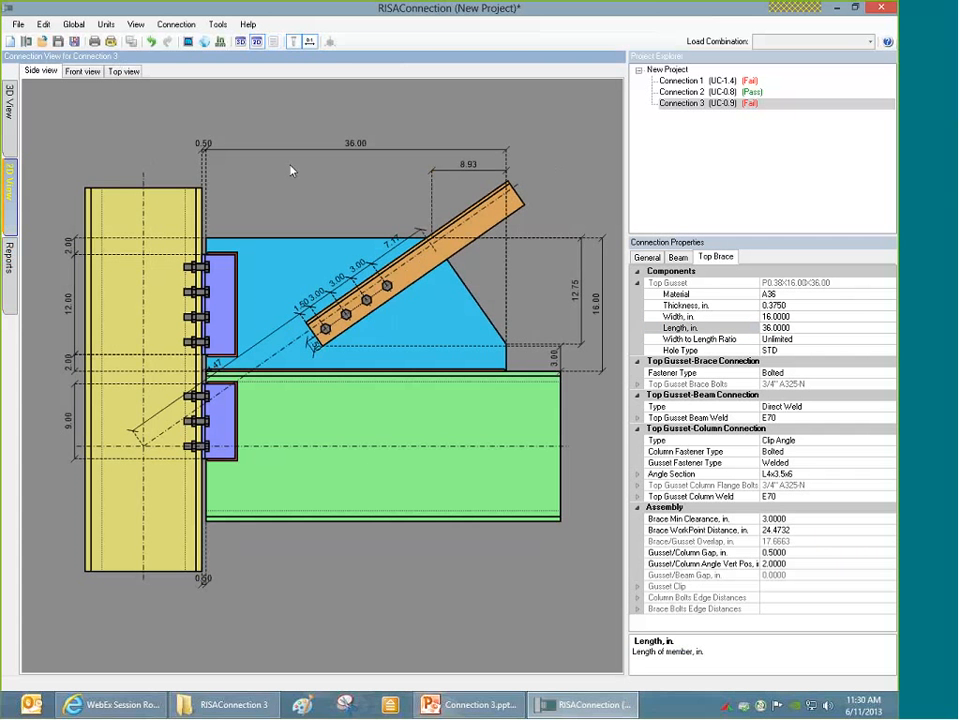
pyautogui.click(357, 144)
pyautogui.write('24')
pyautogui.press('Return')
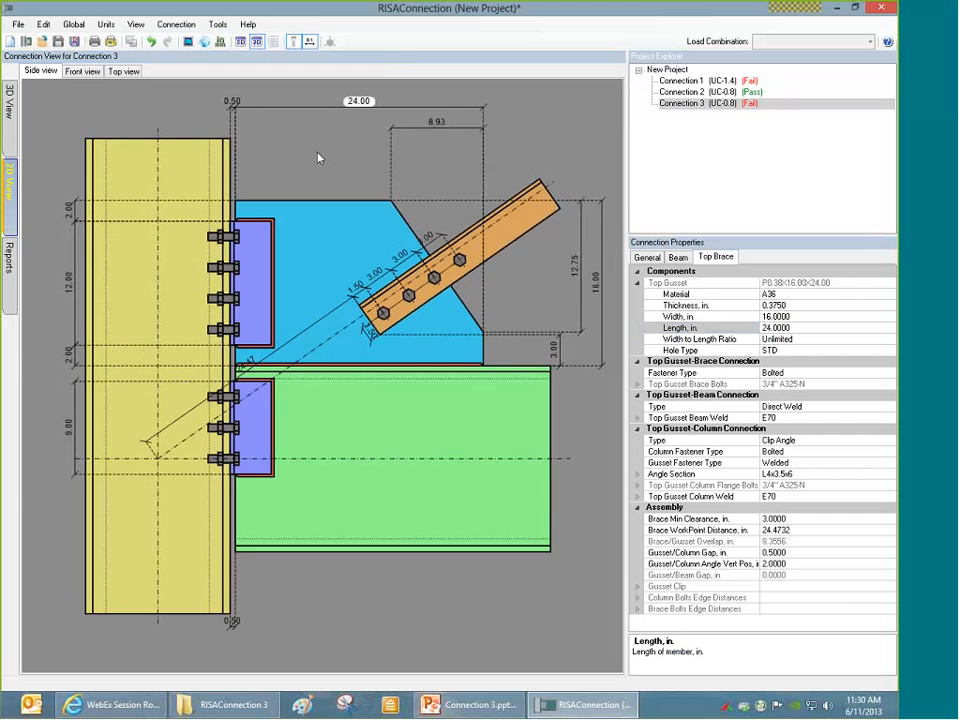
pyautogui.click(8, 292)
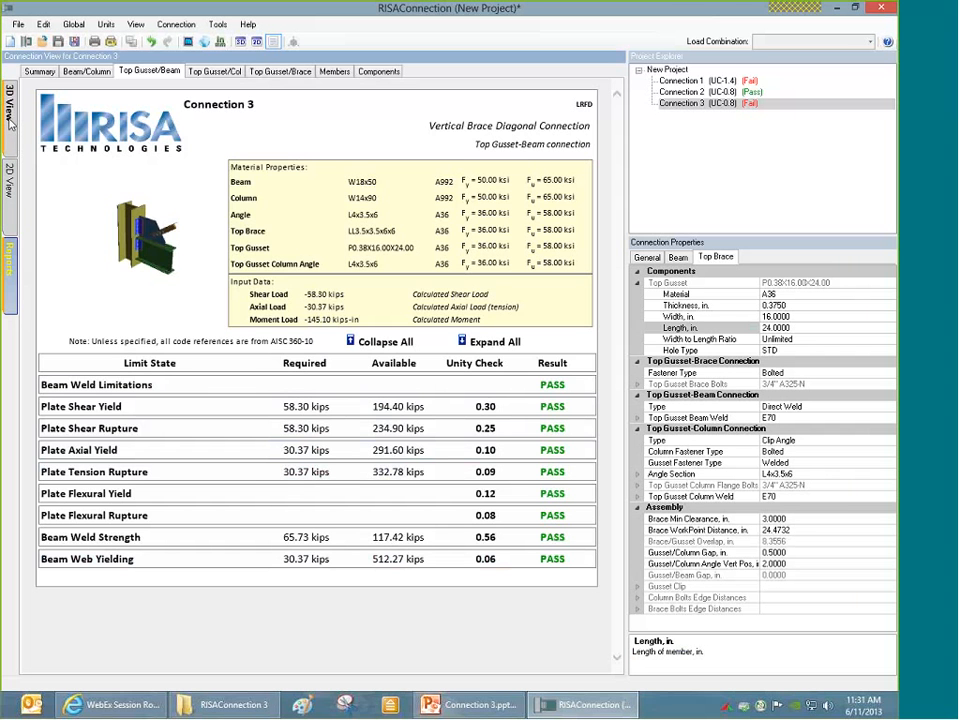
# Step: Examine the gusset's interface with the beam in the 2D side view and close up in the 3D model
pyautogui.click(10, 193)
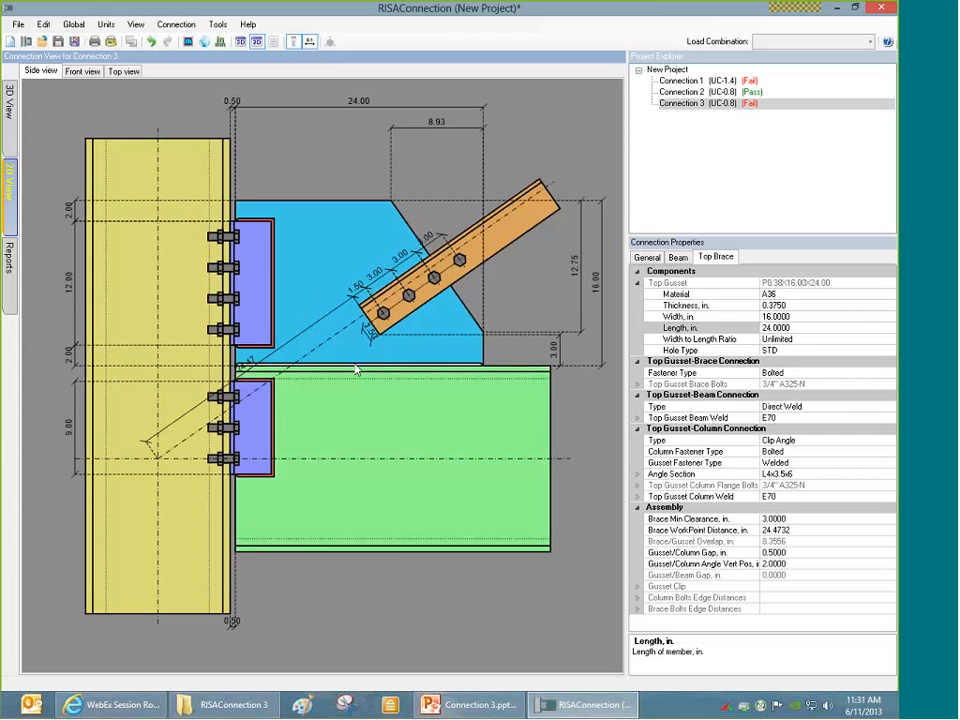
pyautogui.click(9, 104)
pyautogui.moveTo(361, 342); pyautogui.dragTo(397, 355)
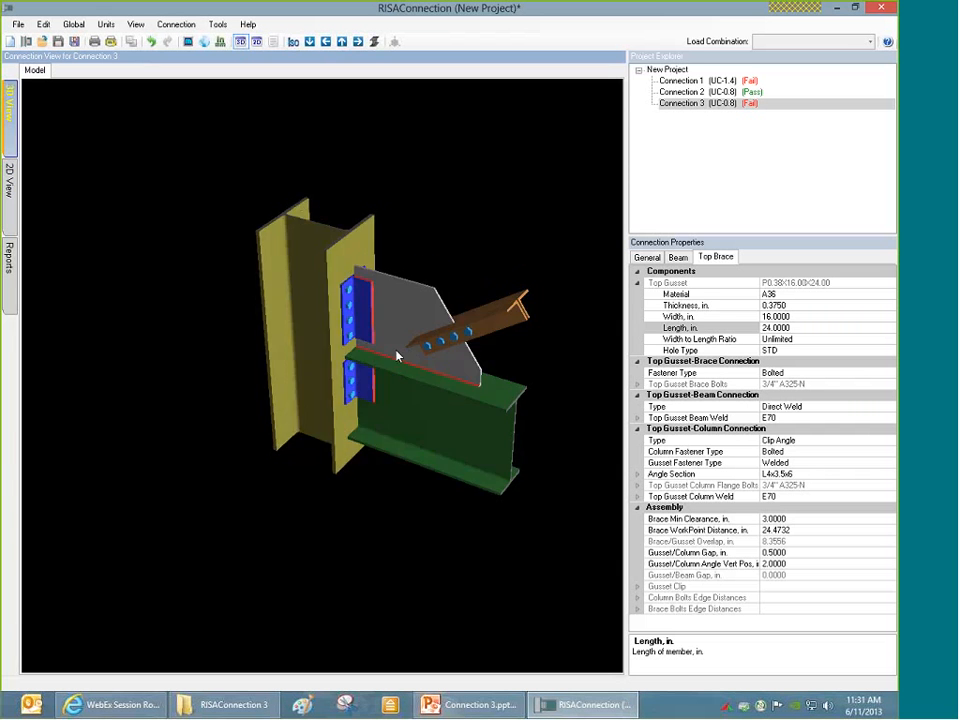
pyautogui.scroll(8, 397, 355)
pyautogui.scroll(-5, 383, 350)
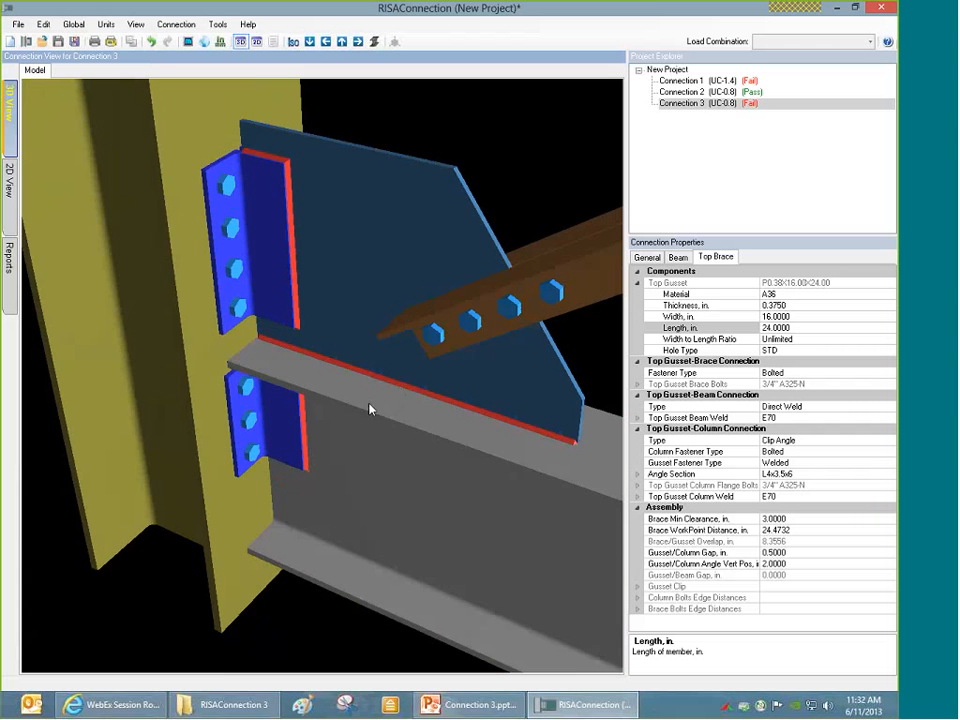
# Step: Set the top gusset-column connection type to Direct Weld and the top gusset-beam connection type to Clip Angle
pyautogui.click(9, 195)
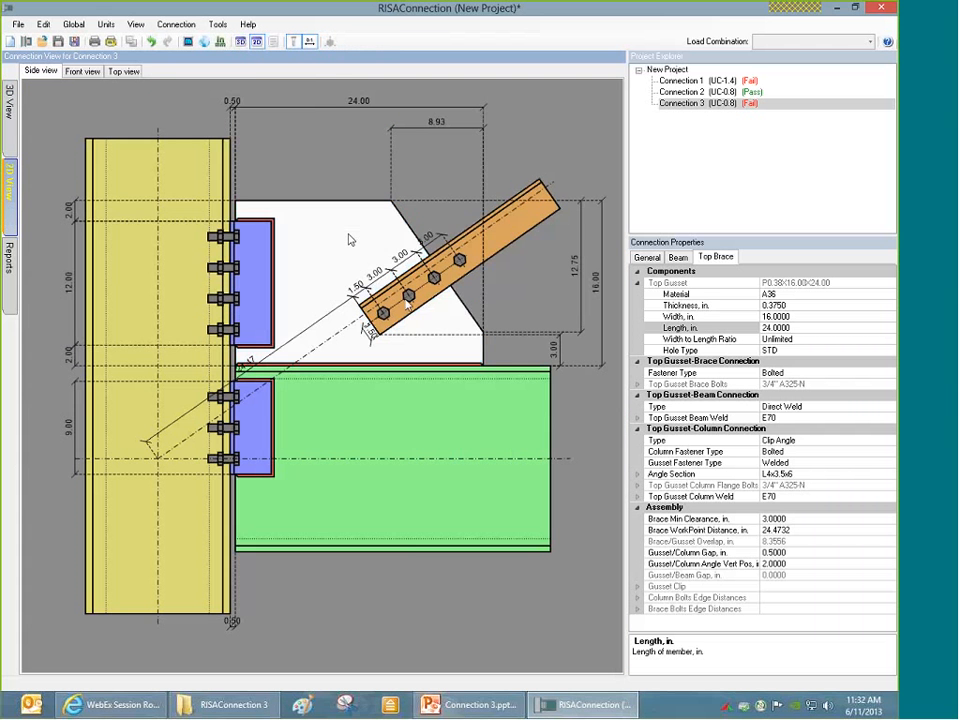
pyautogui.click(780, 440)
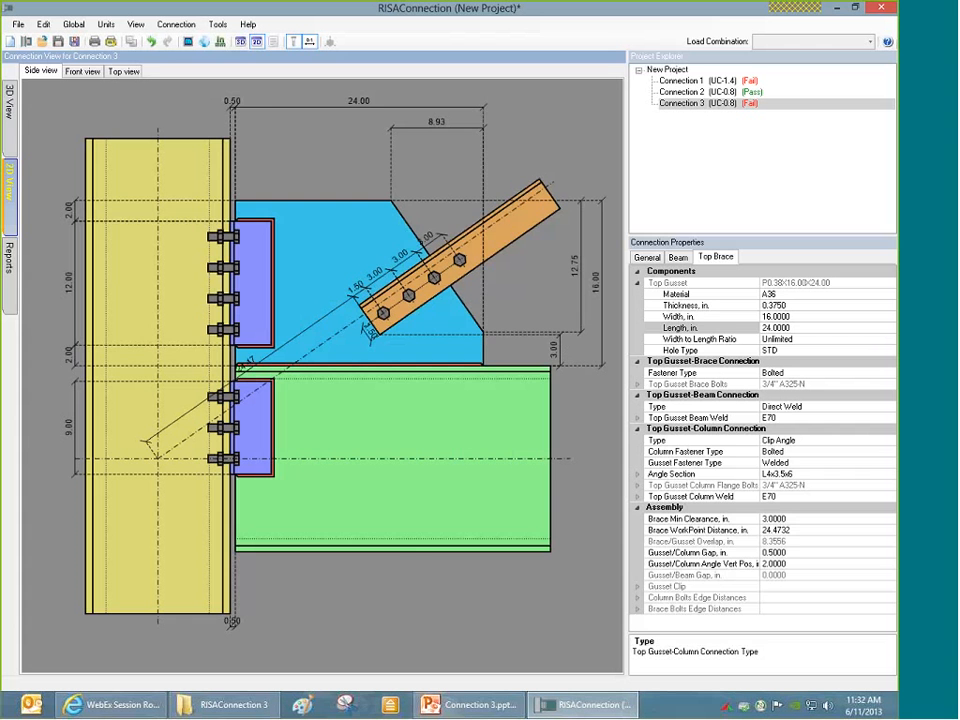
pyautogui.click(819, 452)
pyautogui.click(819, 409)
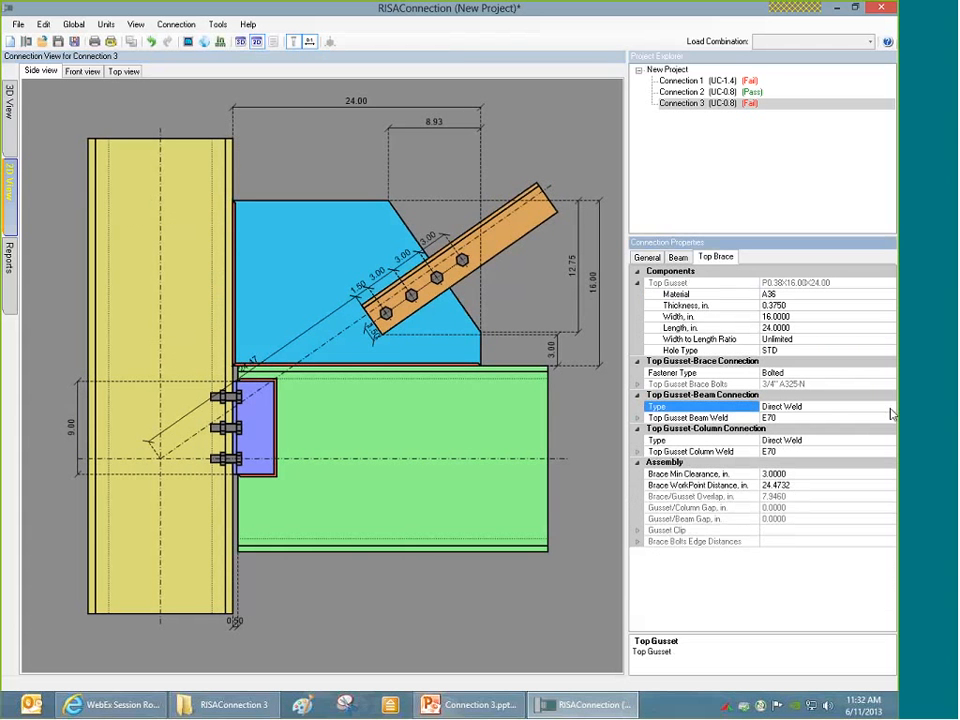
pyautogui.click(888, 407)
pyautogui.click(780, 426)
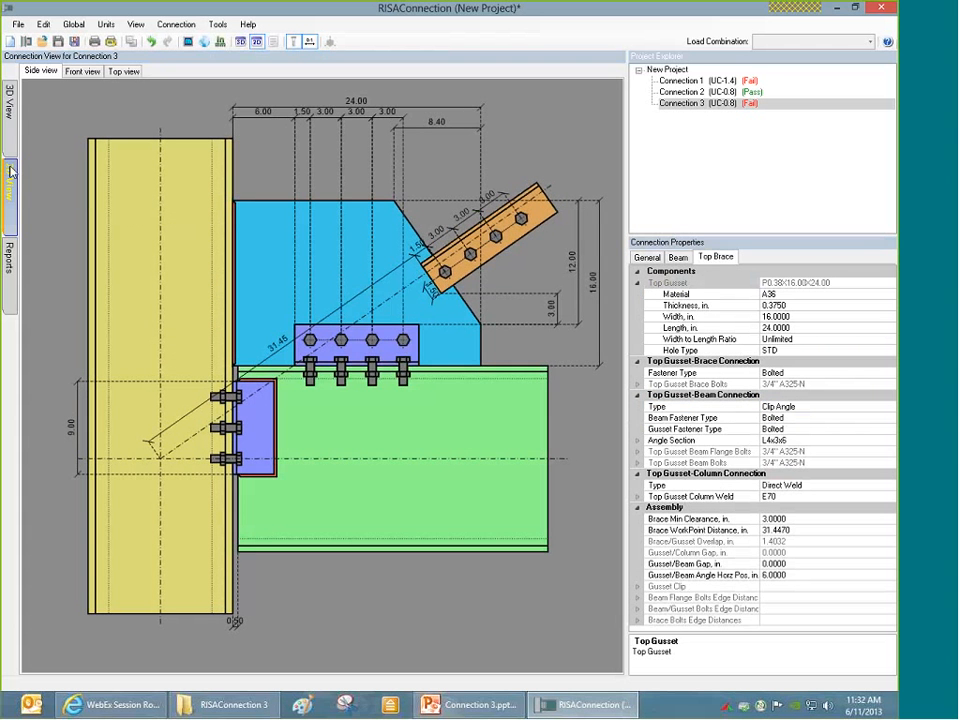
# Step: Examine the gusset connections in the 3D model and check the calculated moments in the top gusset/beam and top gusset/column reports
pyautogui.click(10, 100)
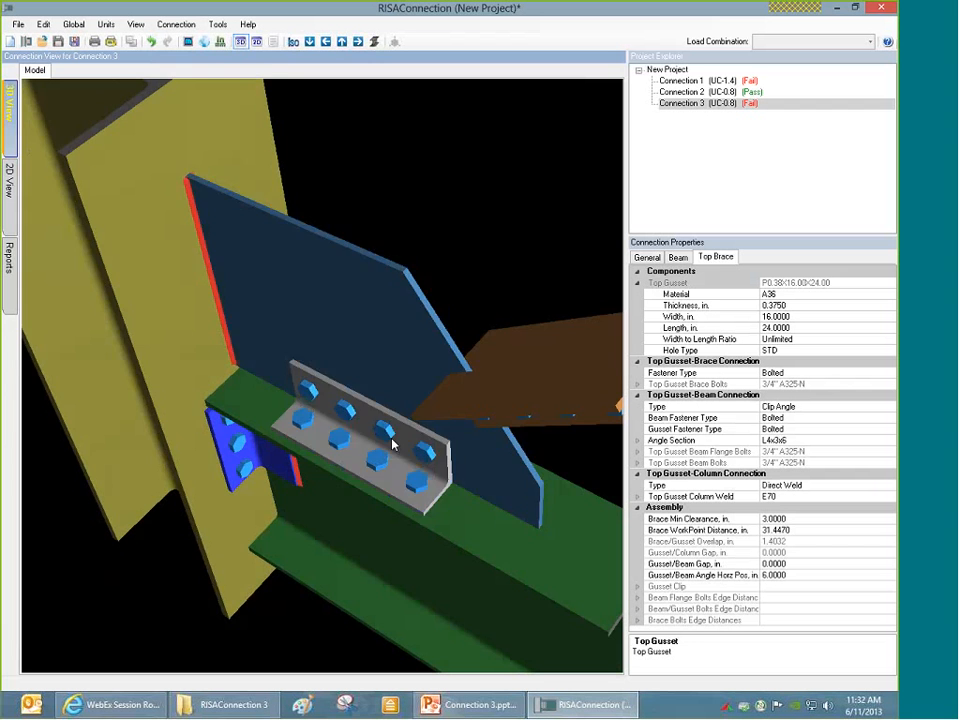
pyautogui.moveTo(298, 366); pyautogui.dragTo(318, 255, button='middle')
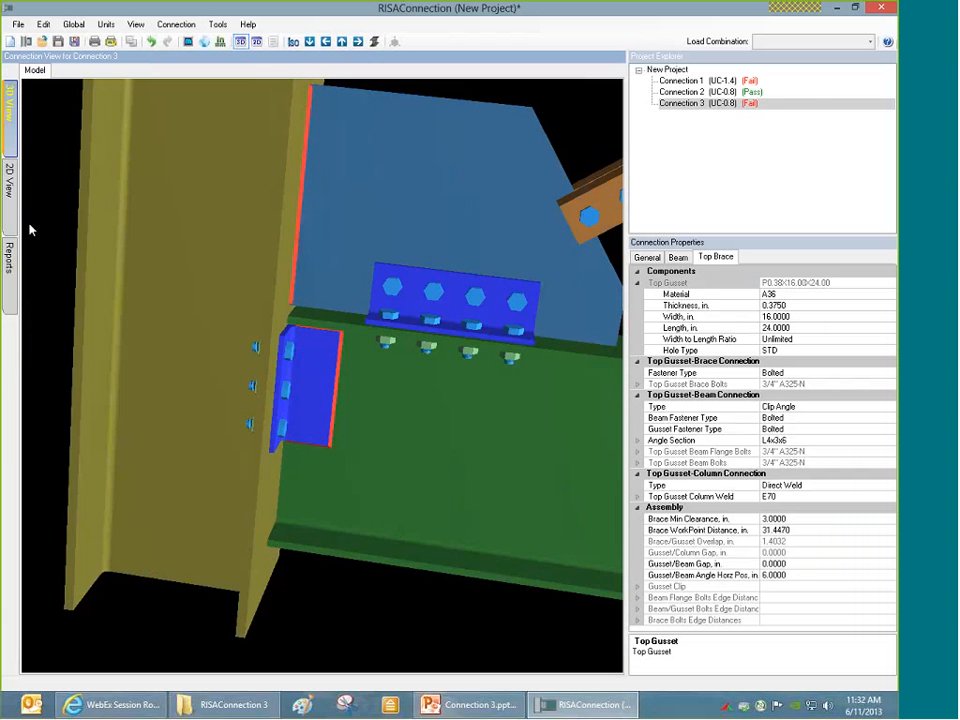
pyautogui.click(10, 180)
pyautogui.click(10, 262)
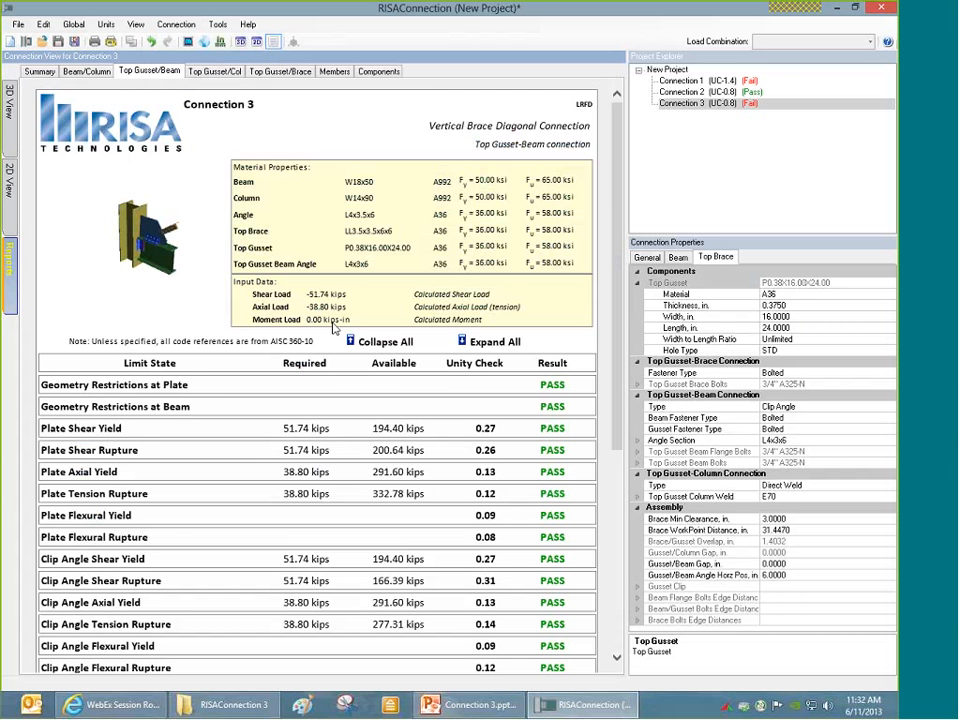
pyautogui.click(216, 72)
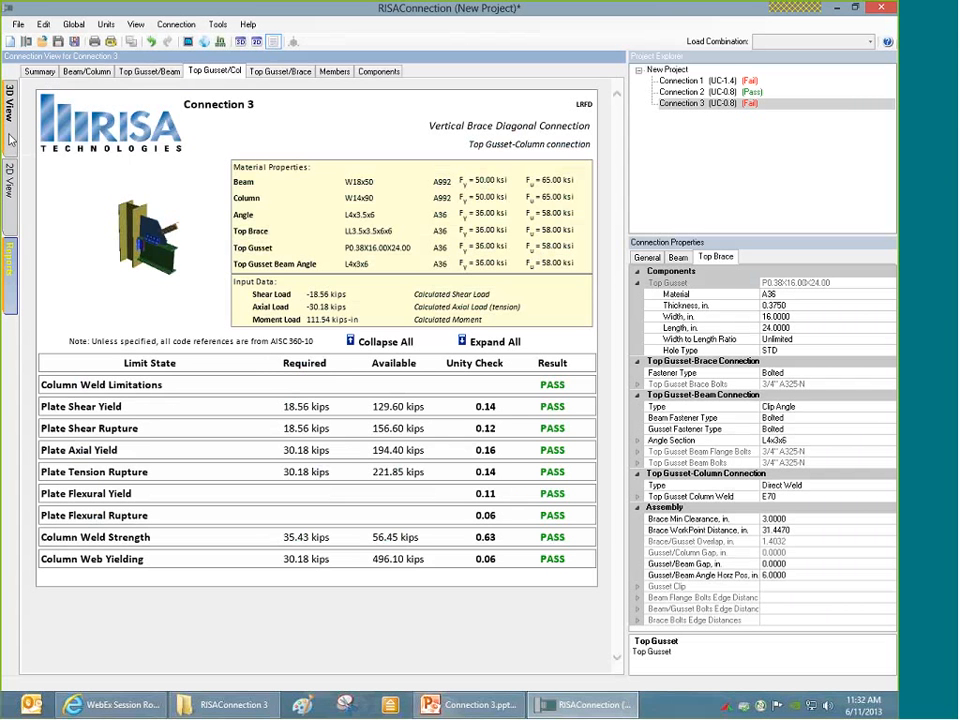
# Step: Set the top gusset-column connection type to Clip Angle and view the revised connection in the 2D side view
pyautogui.click(10, 188)
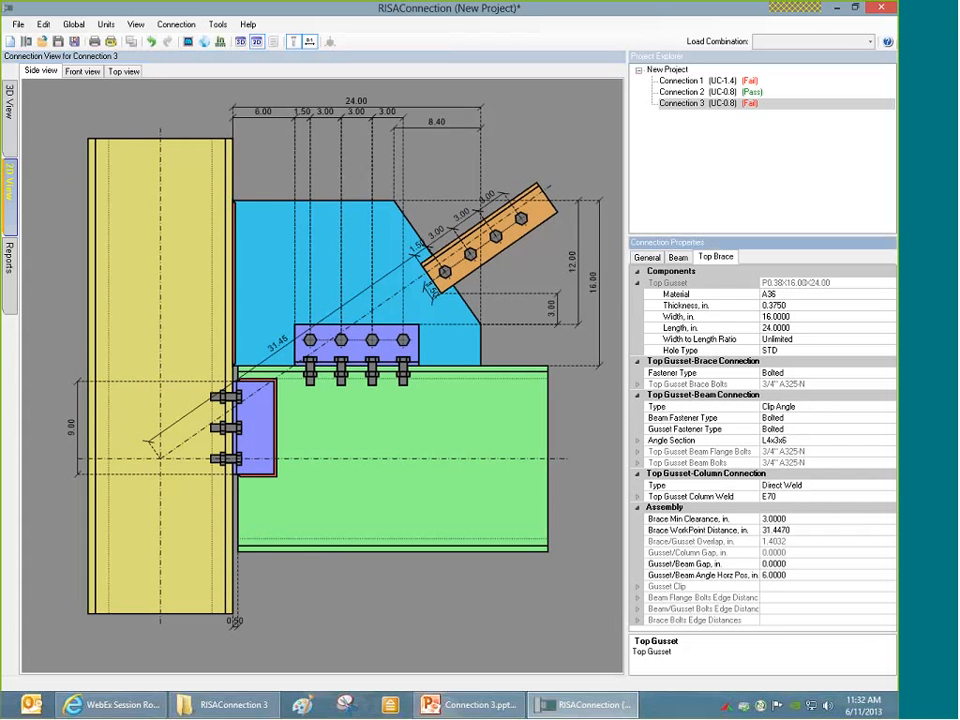
pyautogui.click(889, 487)
pyautogui.click(889, 487)
pyautogui.click(797, 508)
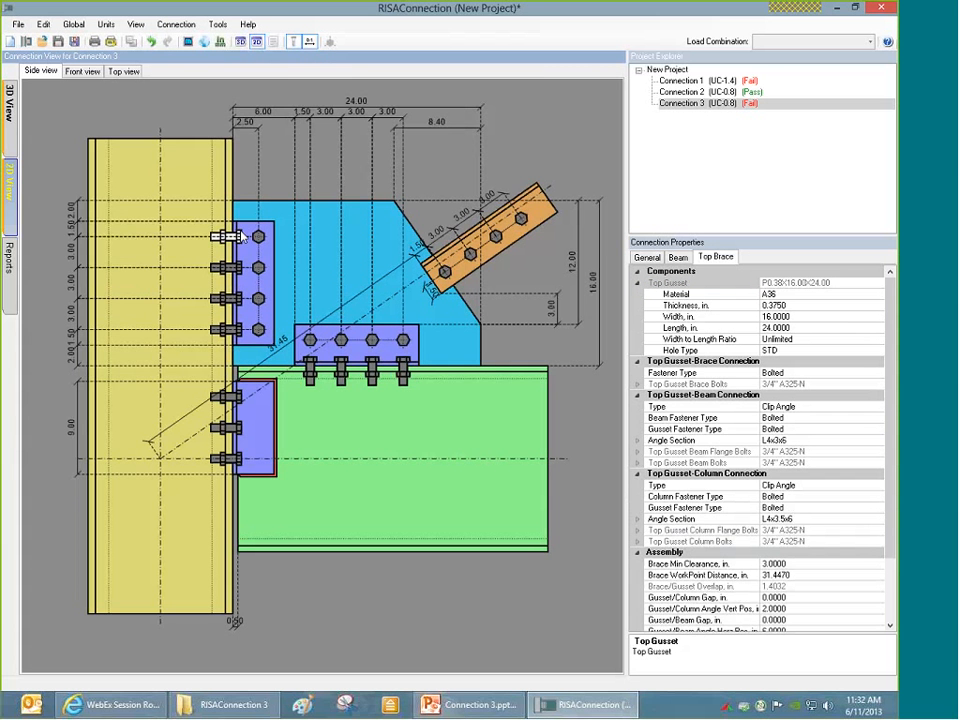
pyautogui.scroll(-1, 438, 224)
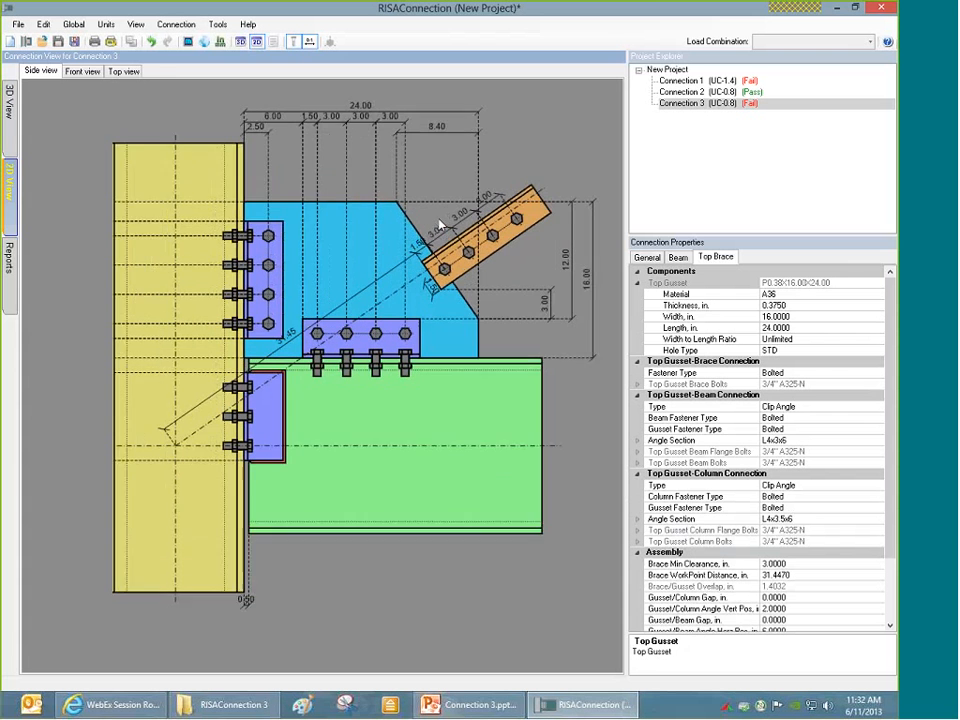
pyautogui.scroll(1, 438, 224)
# Step: Try a top gusset length of 30 in and increase it to 40 in
pyautogui.click(355, 104)
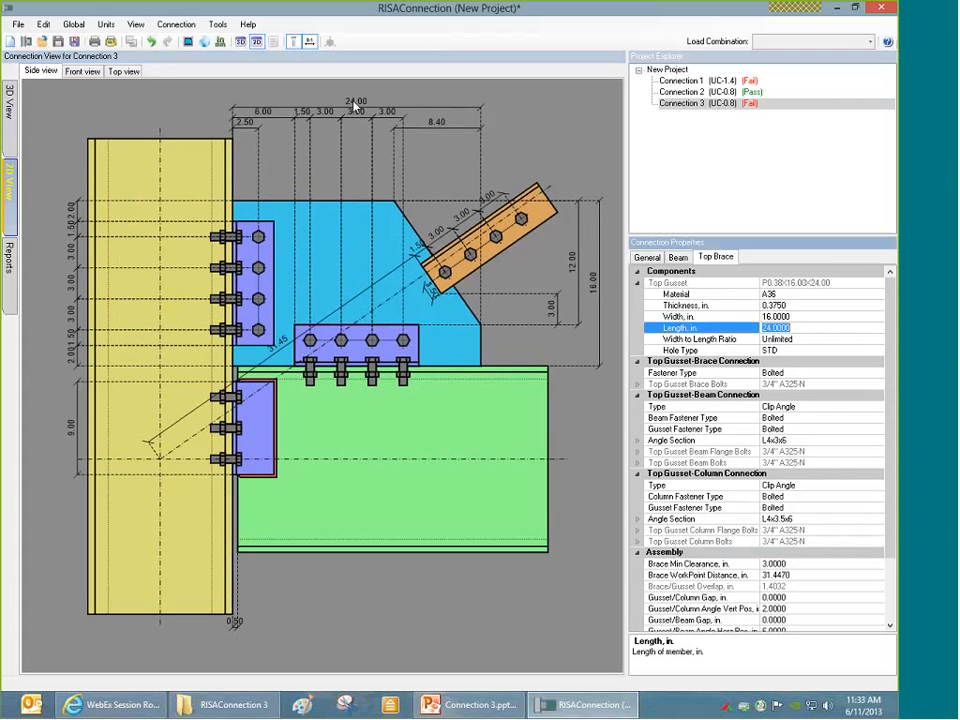
pyautogui.write('30')
pyautogui.press('Return')
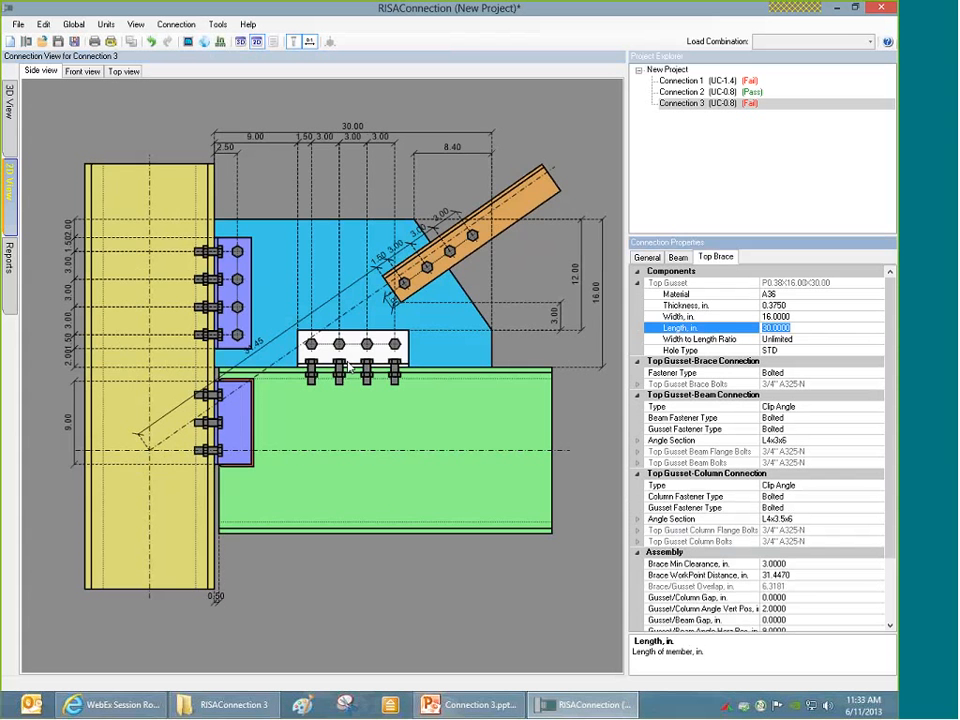
pyautogui.write('40')
pyautogui.press('Return')
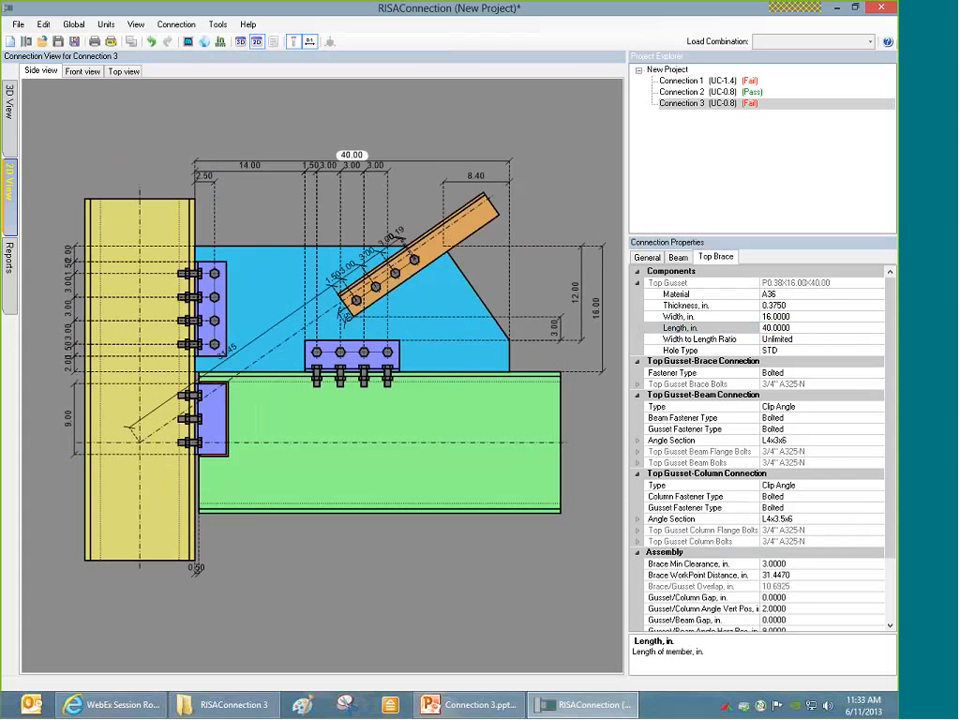
# Step: Look through the general, beam and top brace properties and check the calculated moments in the top gusset/beam and top gusset/column reports
pyautogui.scroll(-3, 700, 378)
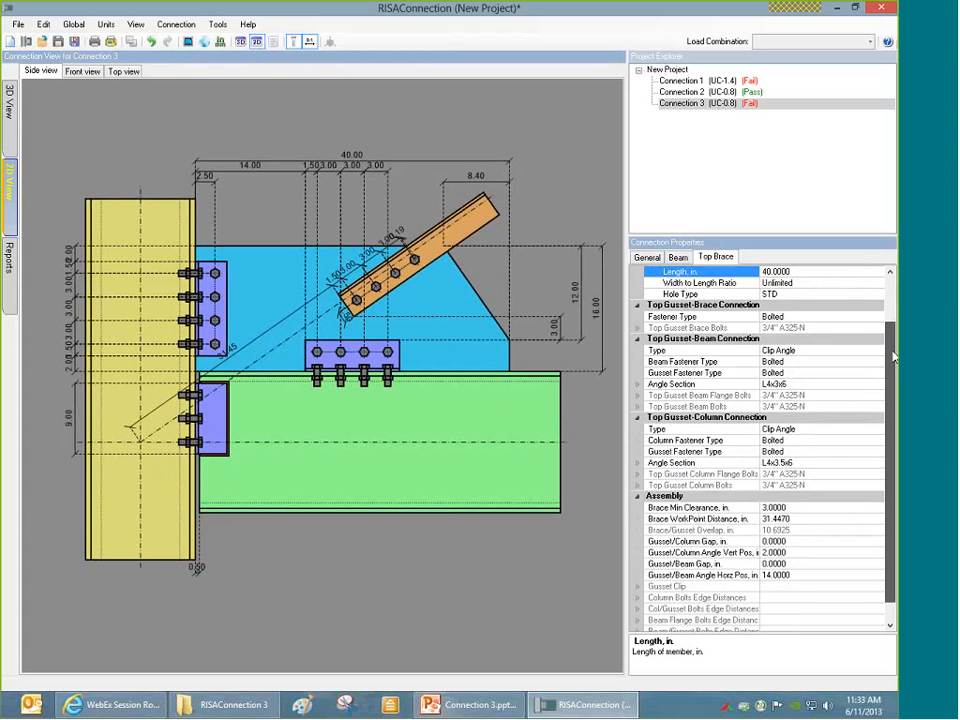
pyautogui.click(647, 257)
pyautogui.click(679, 258)
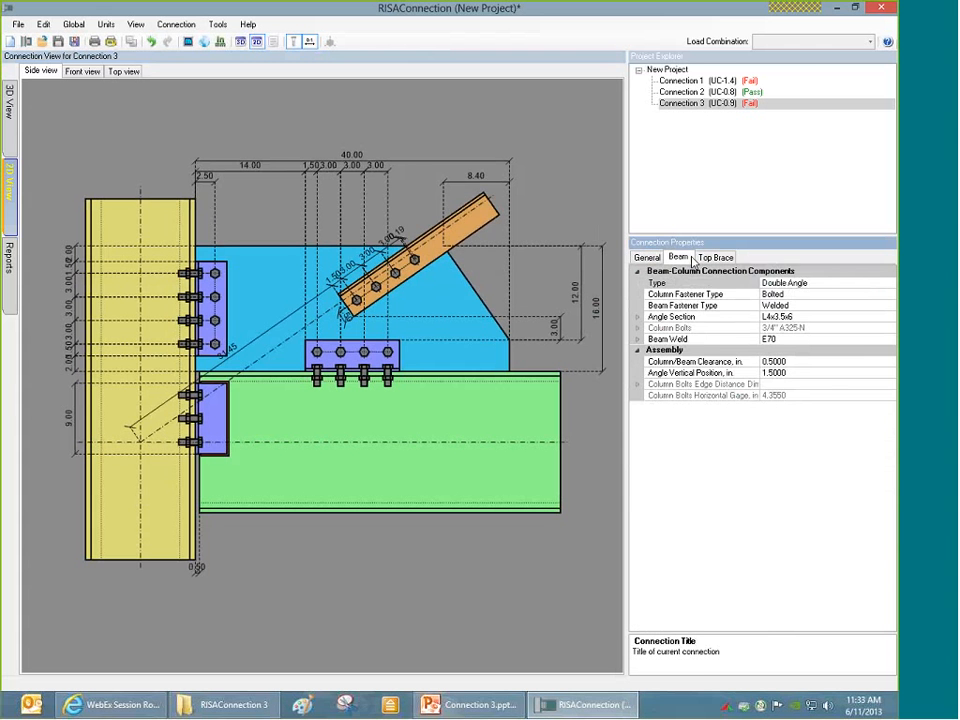
pyautogui.click(714, 258)
pyautogui.scroll(-3, 863, 360)
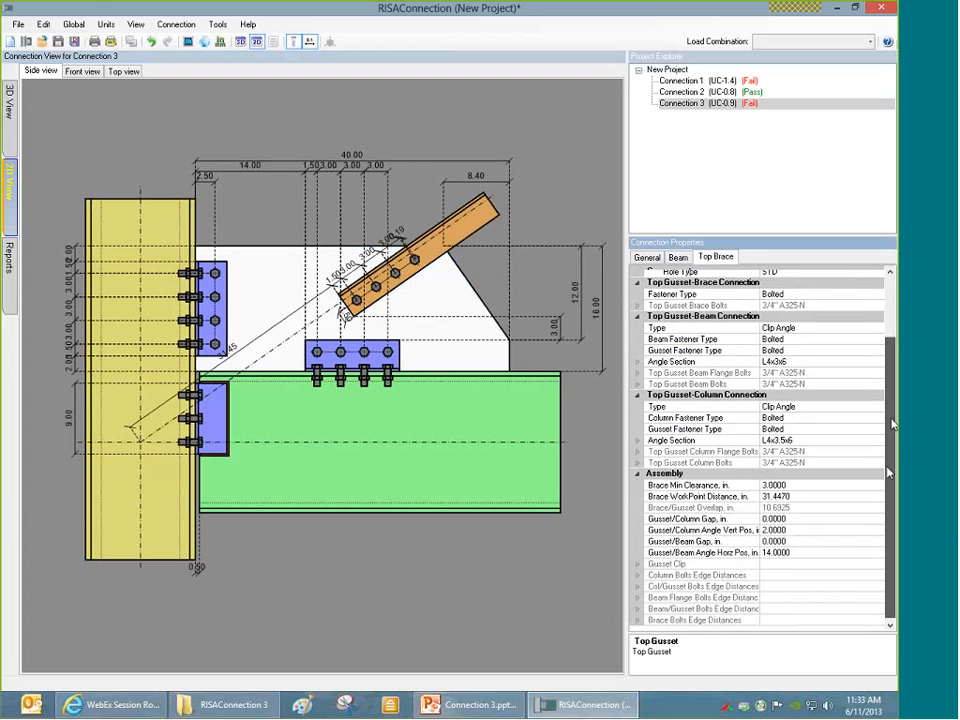
pyautogui.scroll(3, 860, 447)
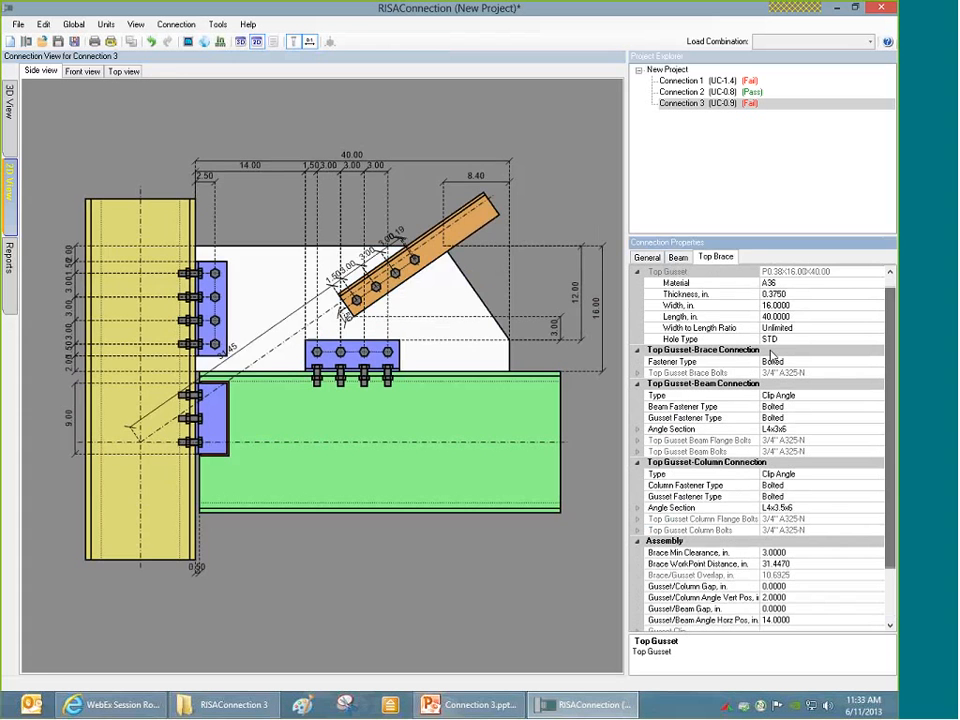
pyautogui.click(8, 258)
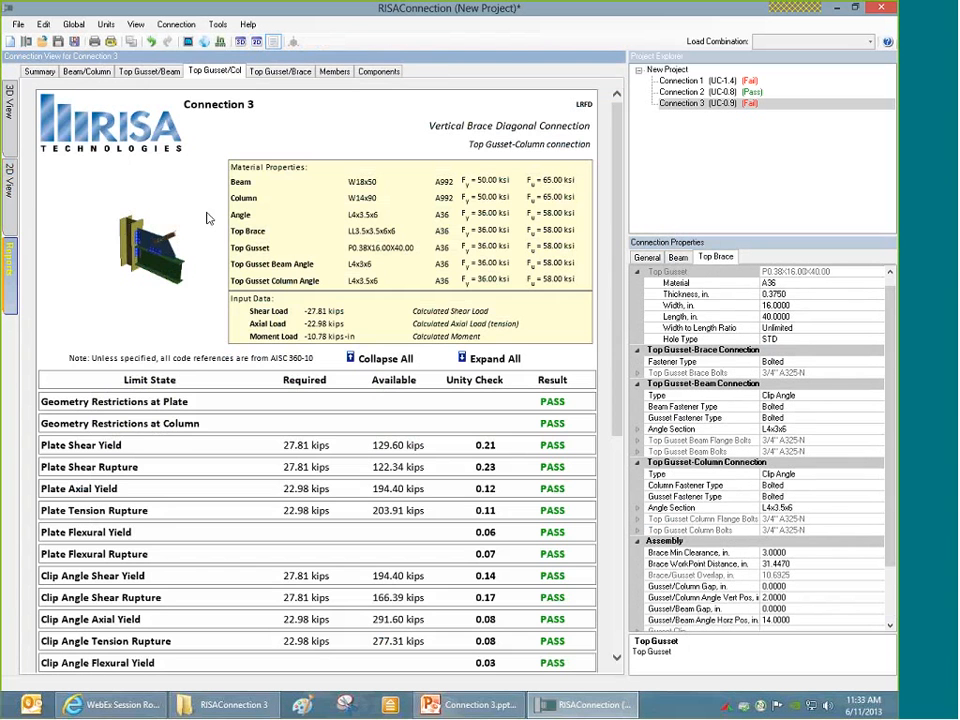
pyautogui.click(150, 71)
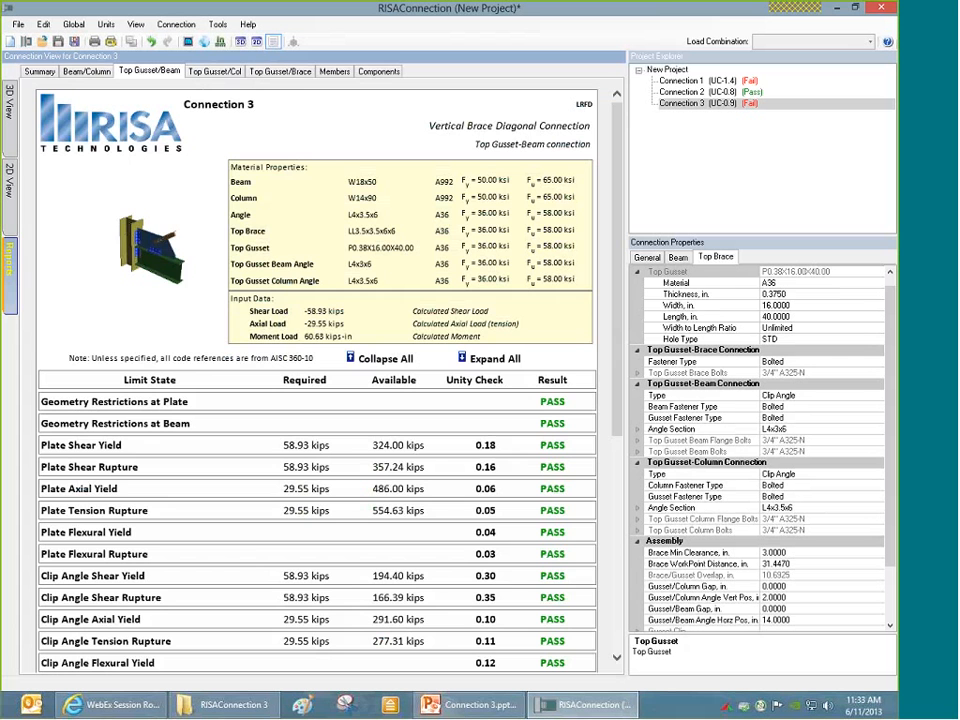
pyautogui.click(215, 71)
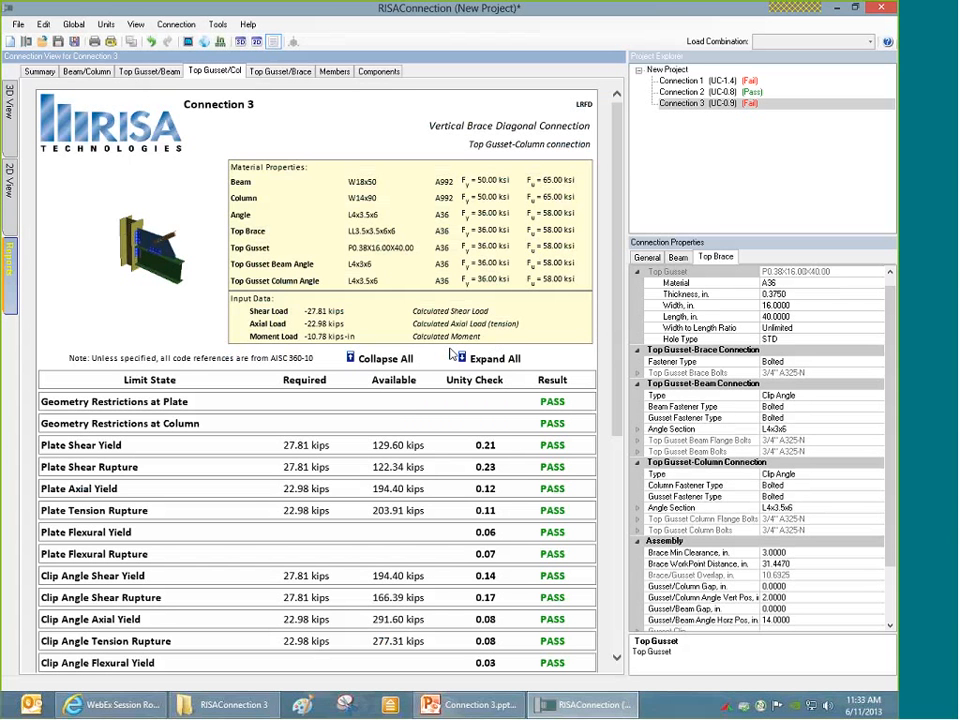
# Step: Set the connection's workpoint location to Along Column while showing the 2D side view
pyautogui.moveTo(890, 334); pyautogui.dragTo(890, 324)
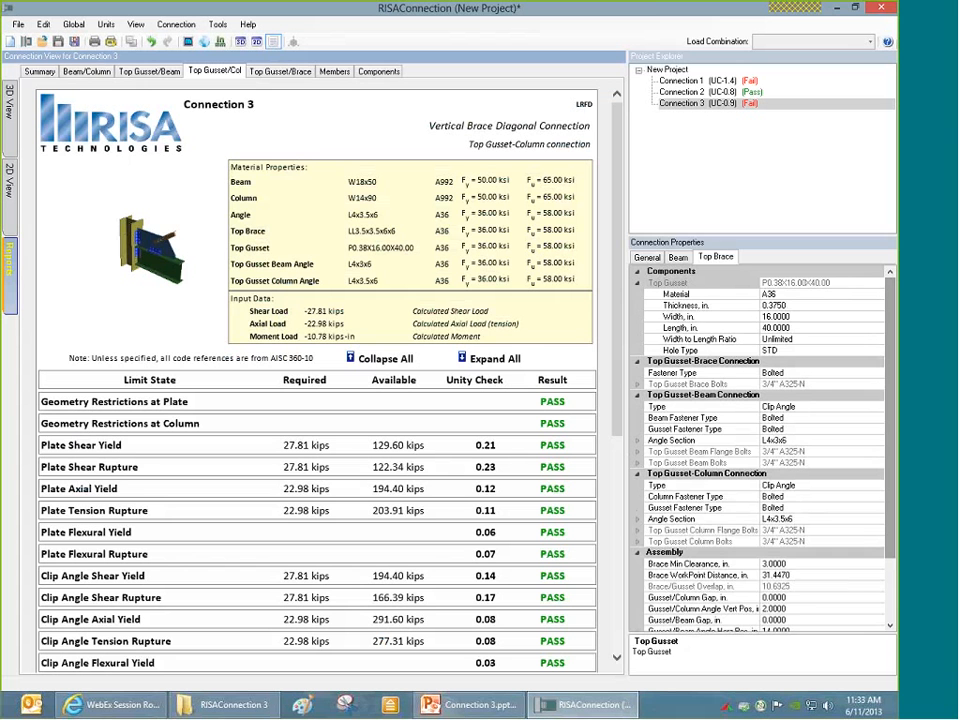
pyautogui.click(646, 257)
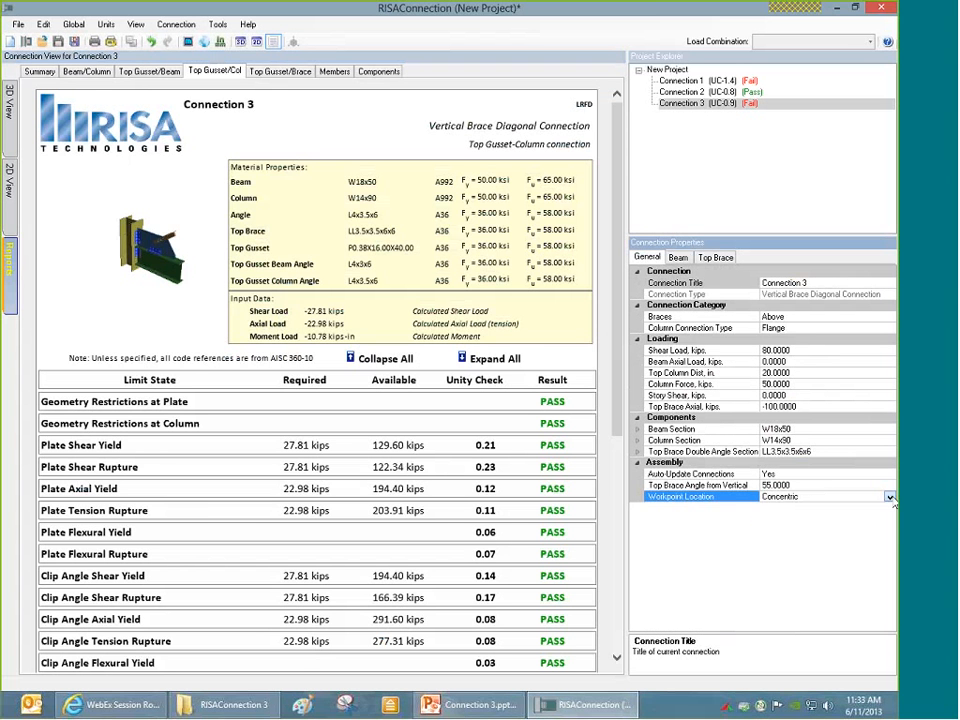
pyautogui.click(890, 497)
pyautogui.click(890, 498)
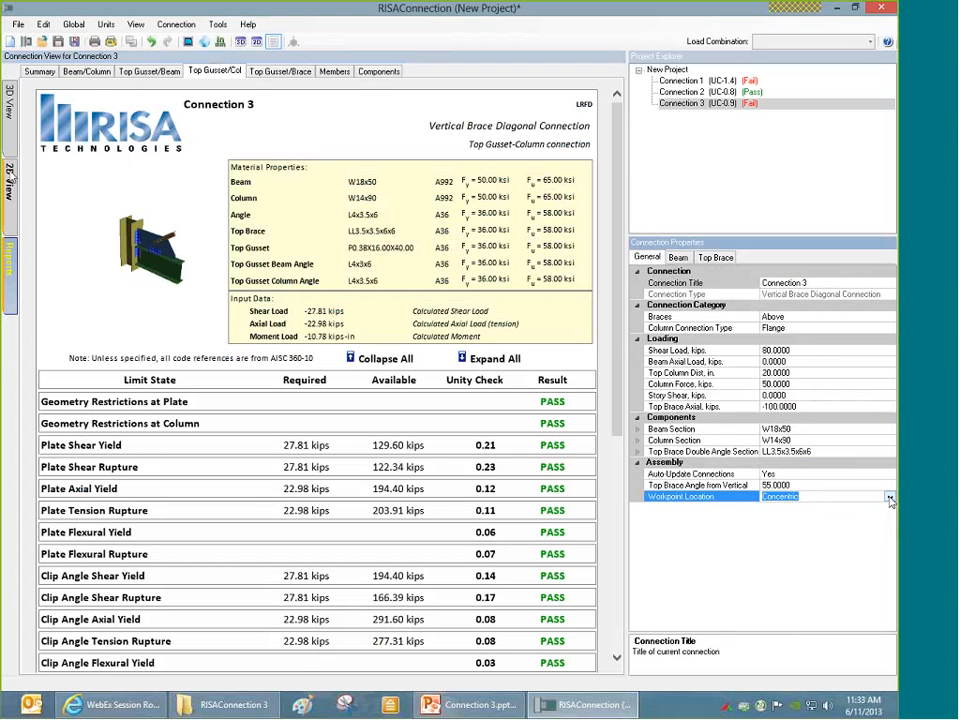
pyautogui.click(12, 178)
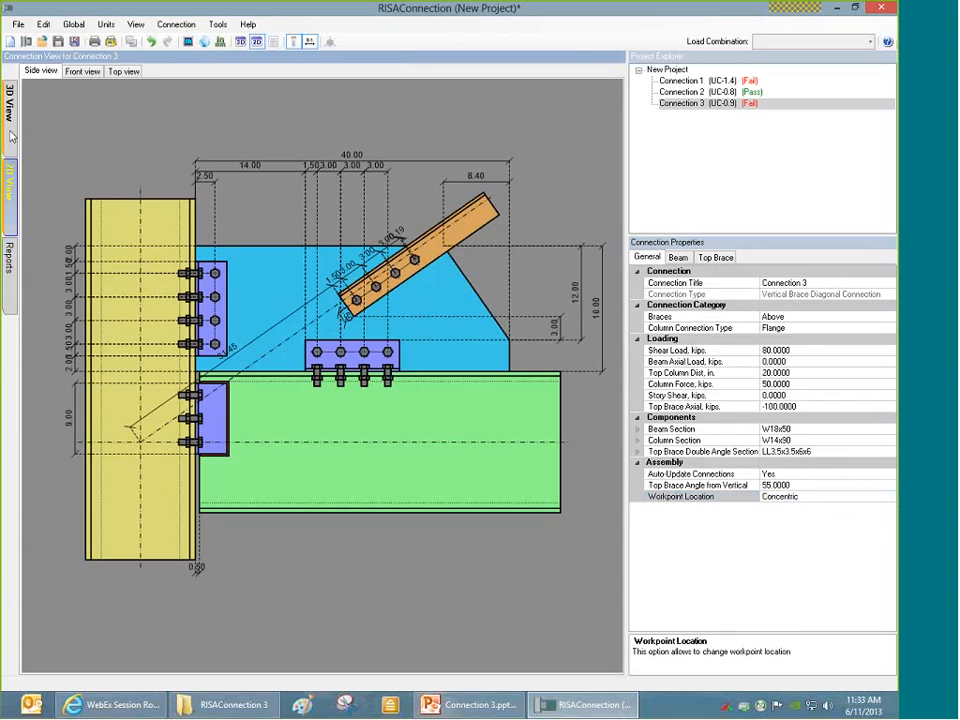
pyautogui.click(818, 500)
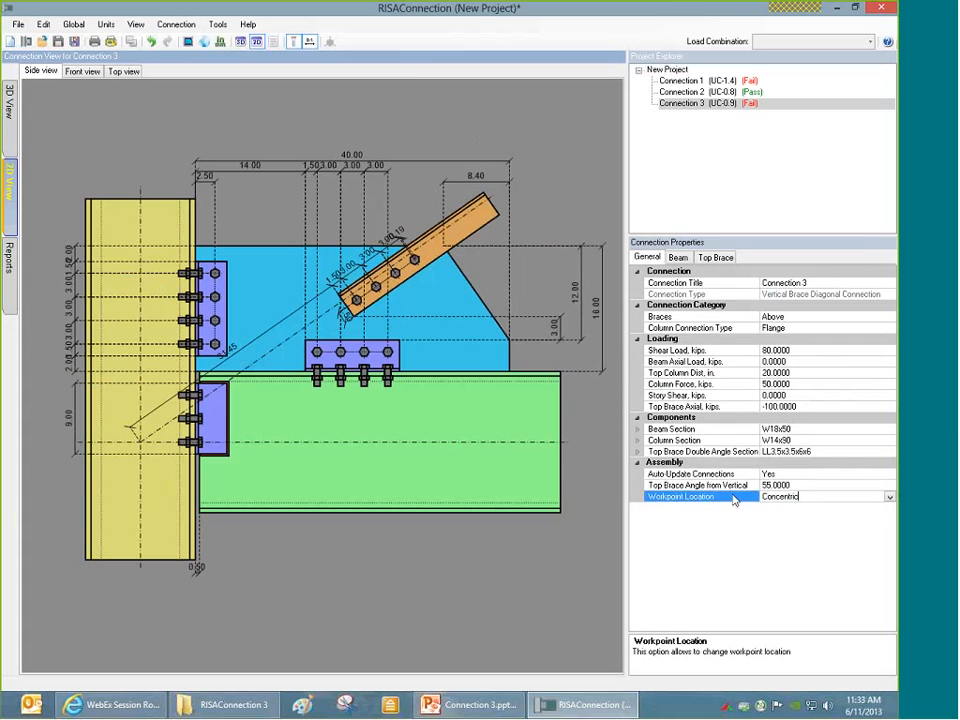
pyautogui.click(889, 497)
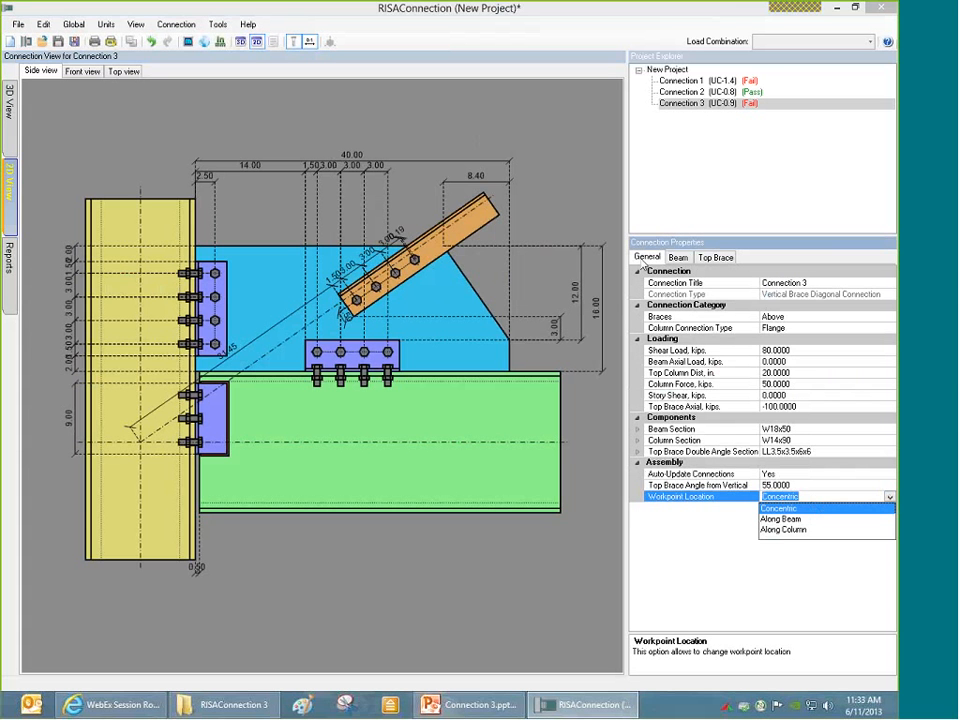
pyautogui.click(770, 530)
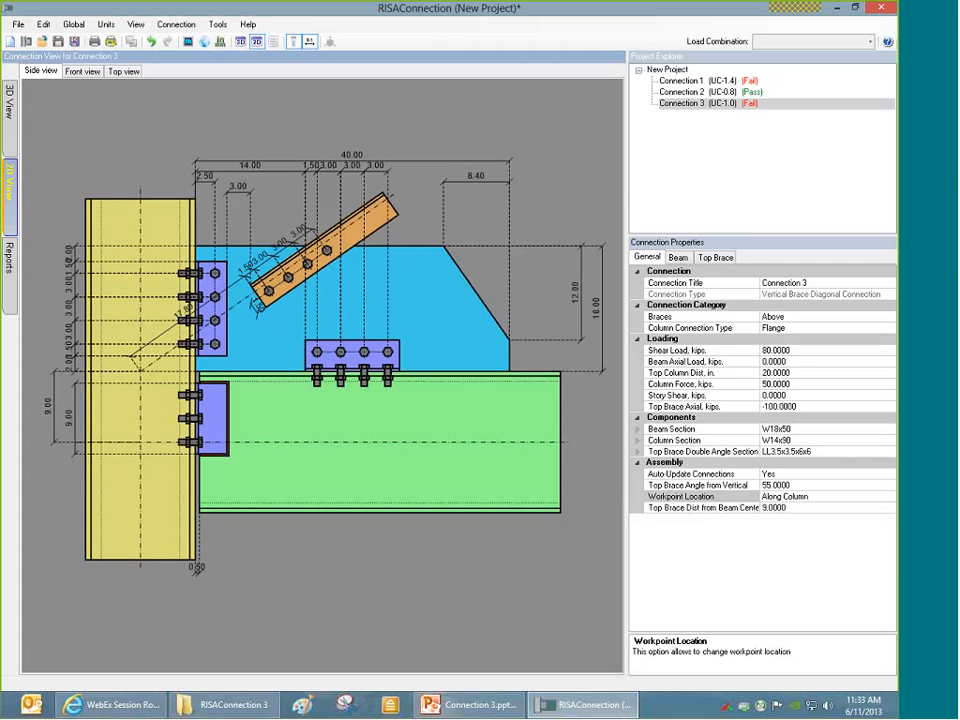
# Step: Set the top gusset's width to 18 in and check the calculated moments in the top gusset/column and top gusset/beam reports
pyautogui.click(597, 309)
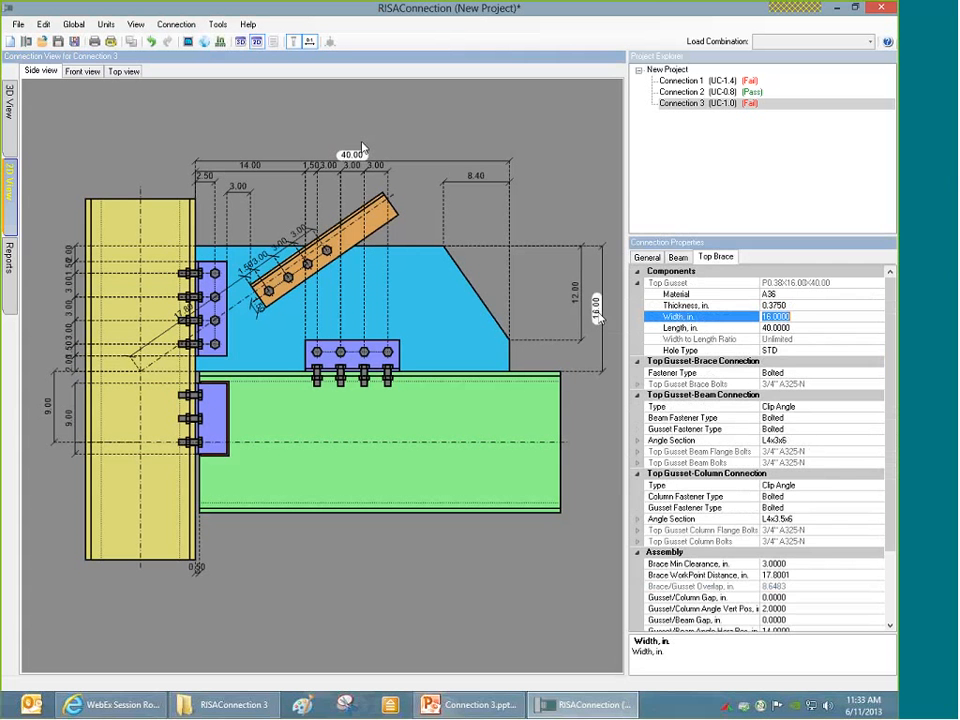
pyautogui.write('14')
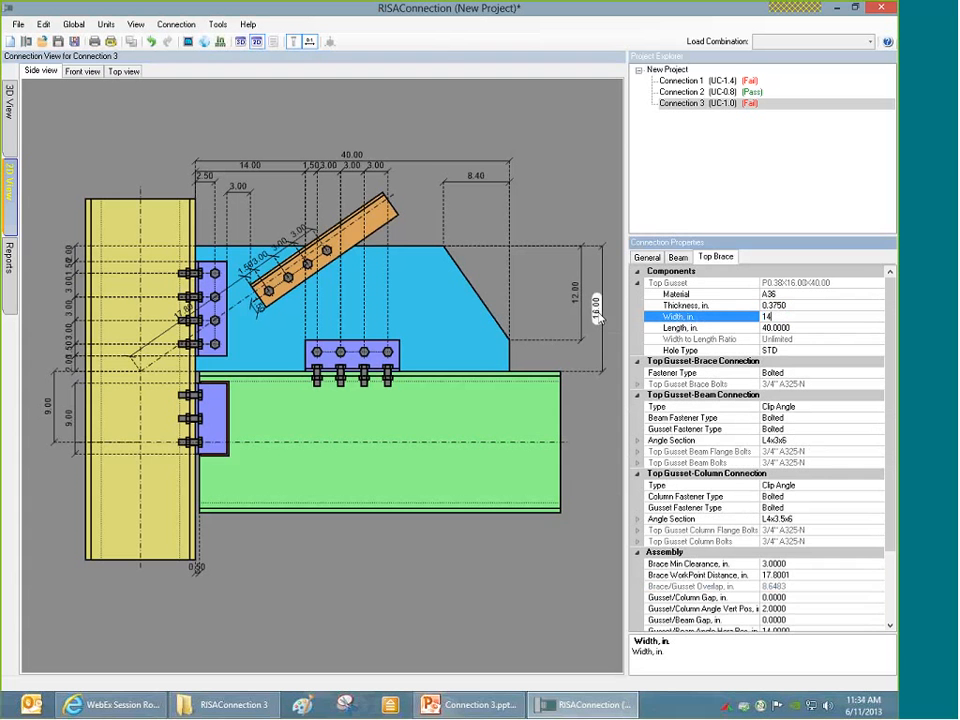
pyautogui.press('Return')
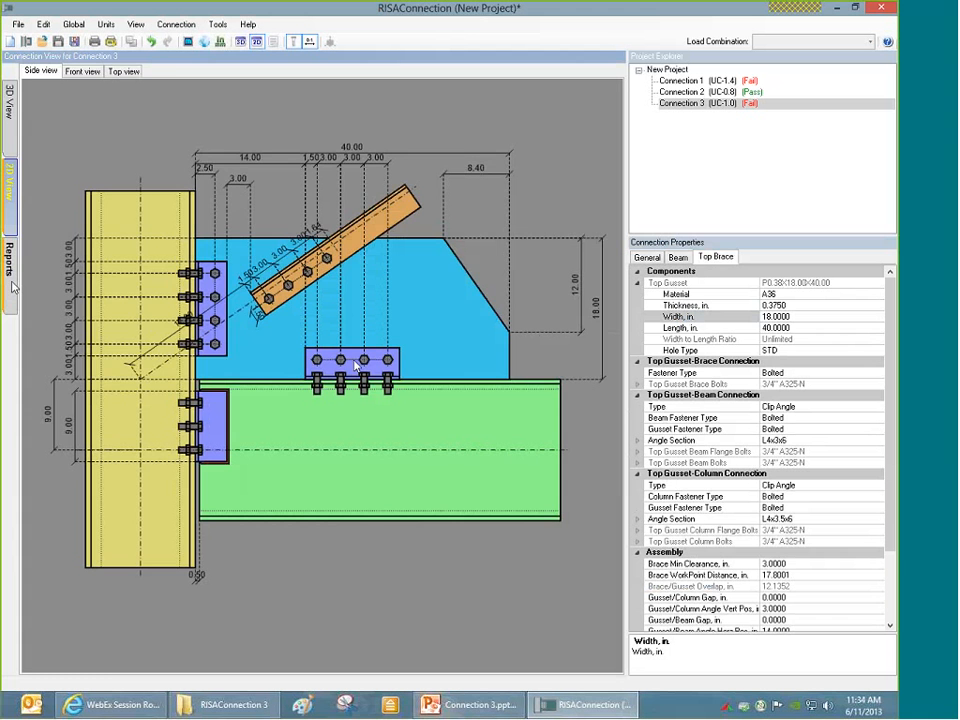
pyautogui.click(11, 280)
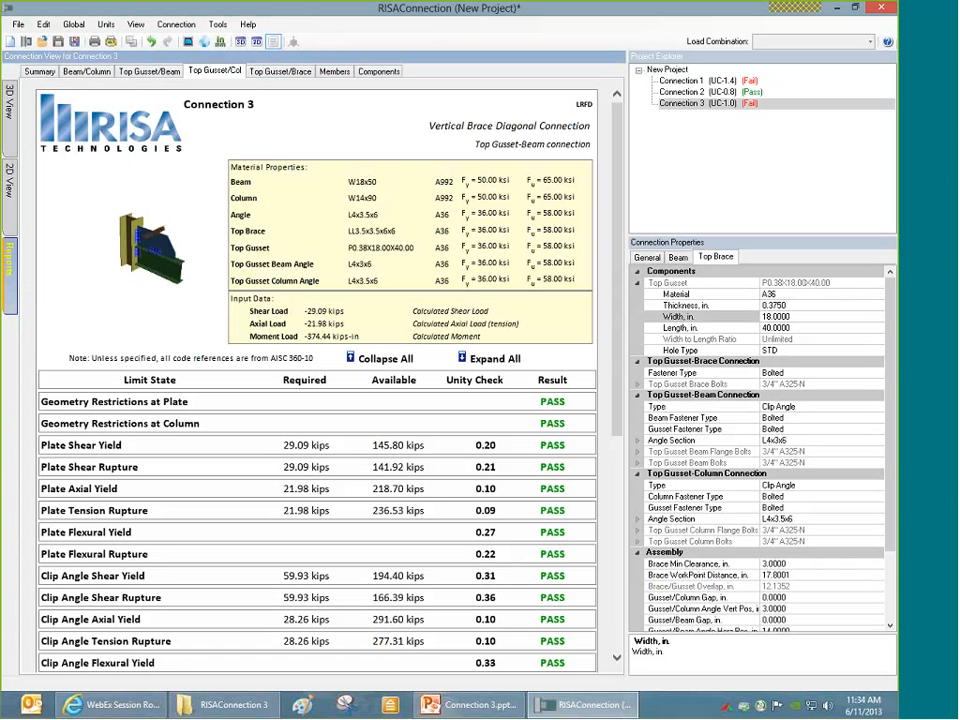
pyautogui.click(196, 74)
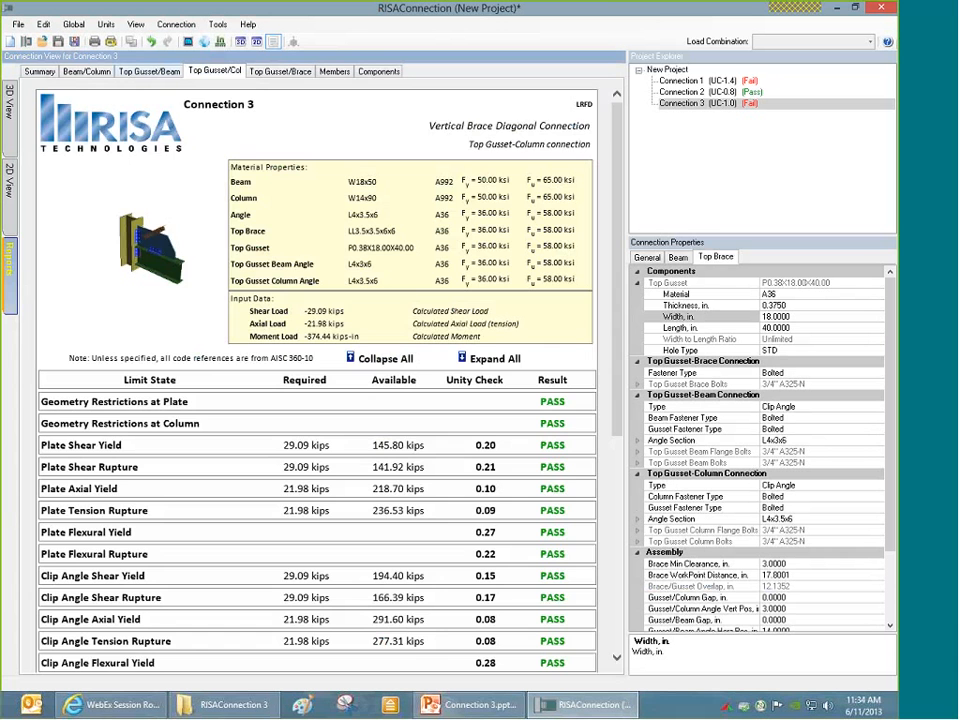
pyautogui.click(153, 73)
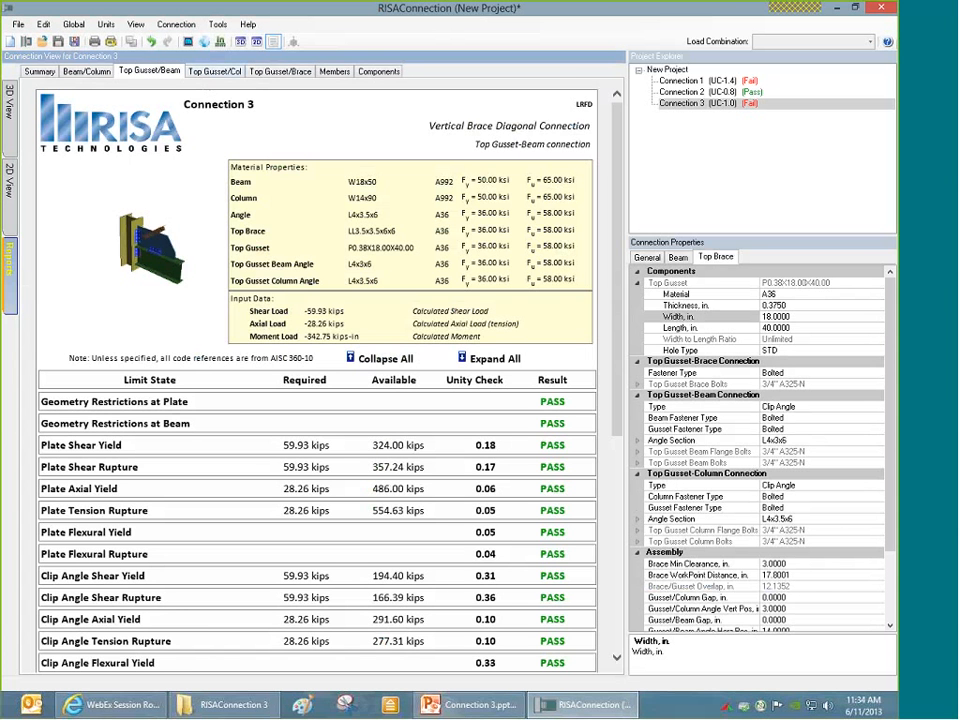
# Step: Examine the Moment Distribution (Beam) ratio in the top brace assembly properties and review the gusset connections in the 2D side view
pyautogui.scroll(-3, 886, 346)
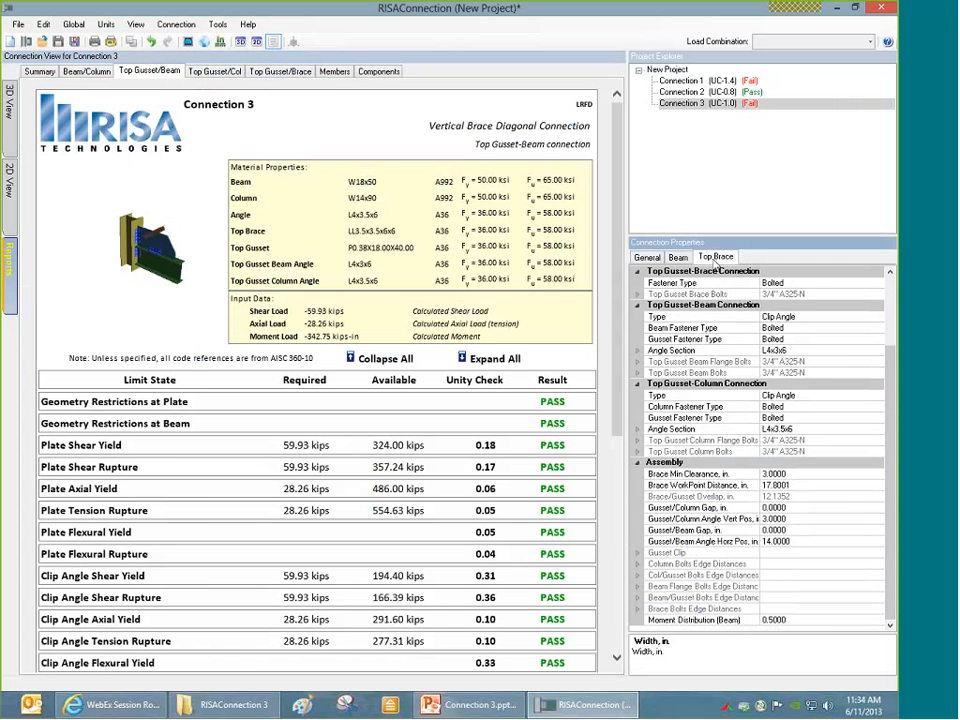
pyautogui.click(813, 620)
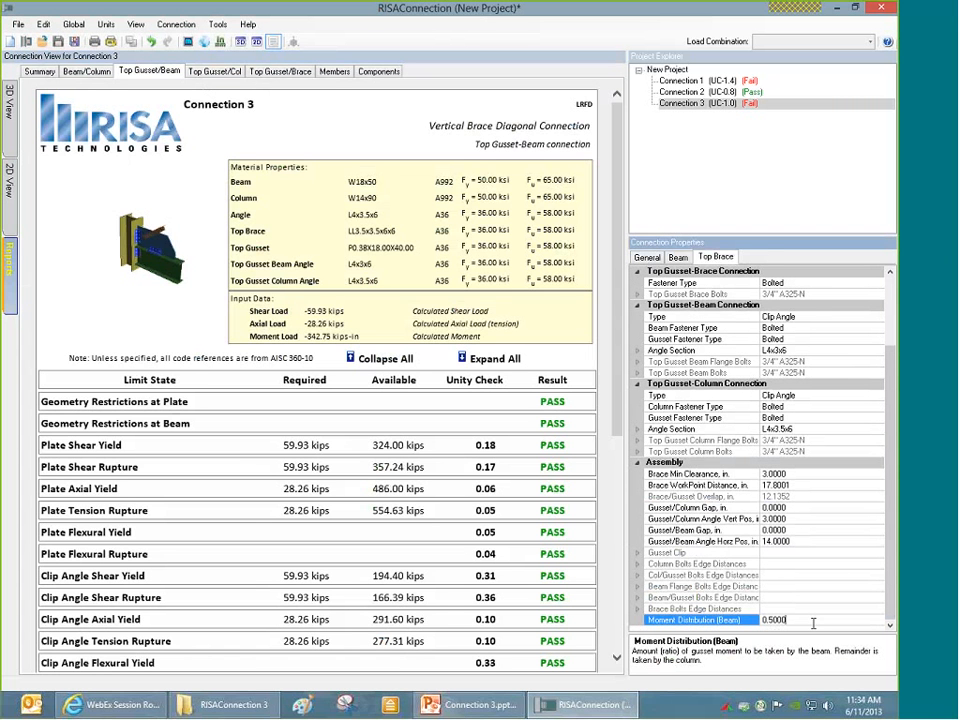
pyautogui.click(701, 621)
pyautogui.click(793, 620)
pyautogui.click(215, 71)
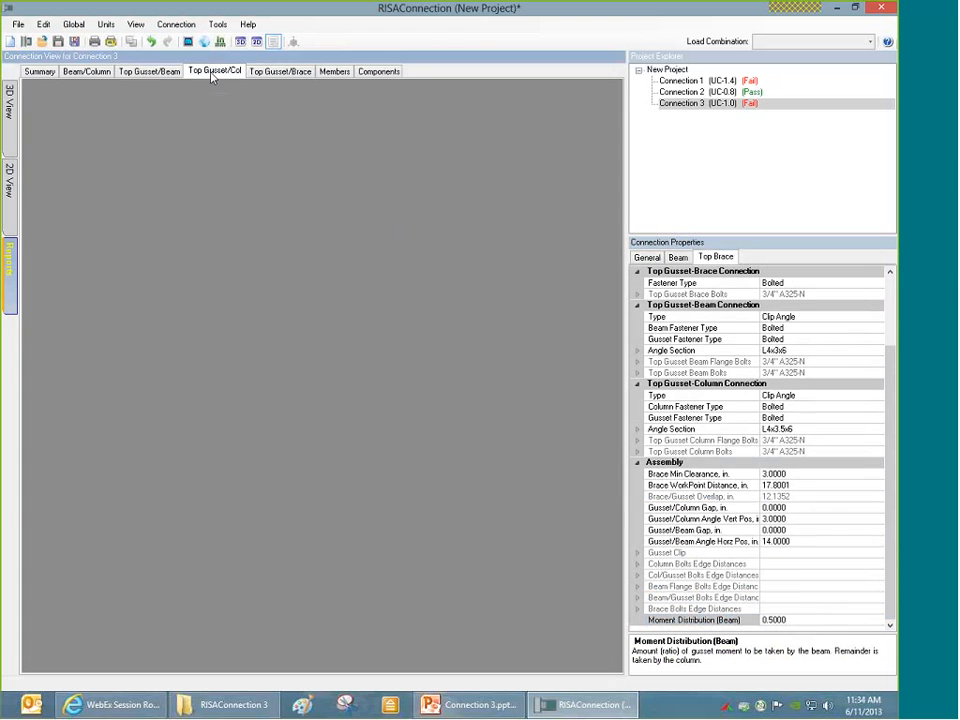
pyautogui.click(12, 182)
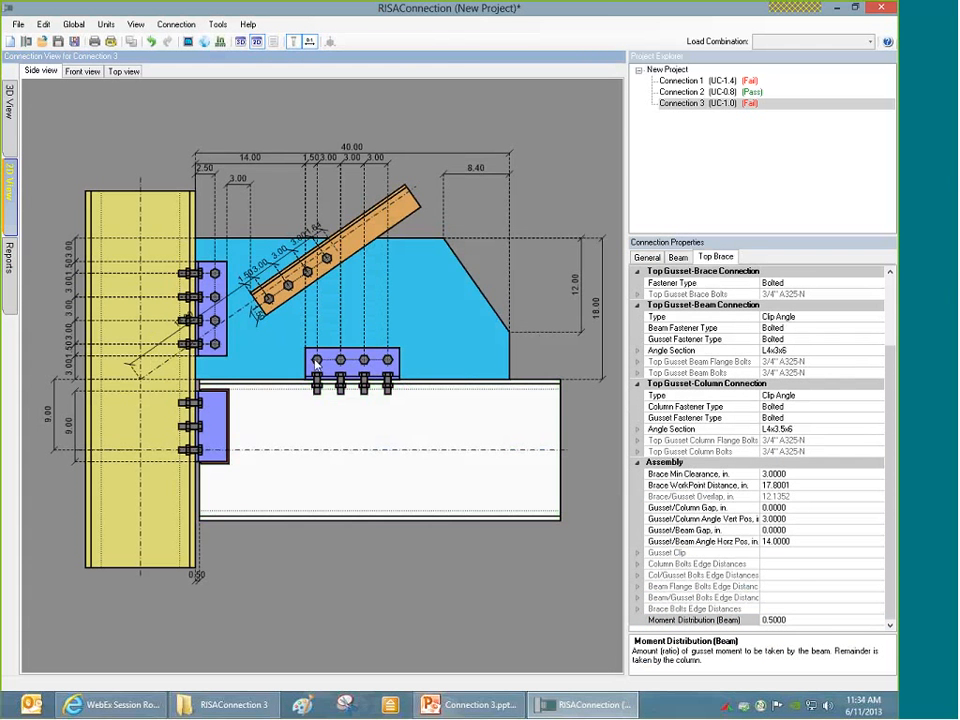
pyautogui.click(318, 368)
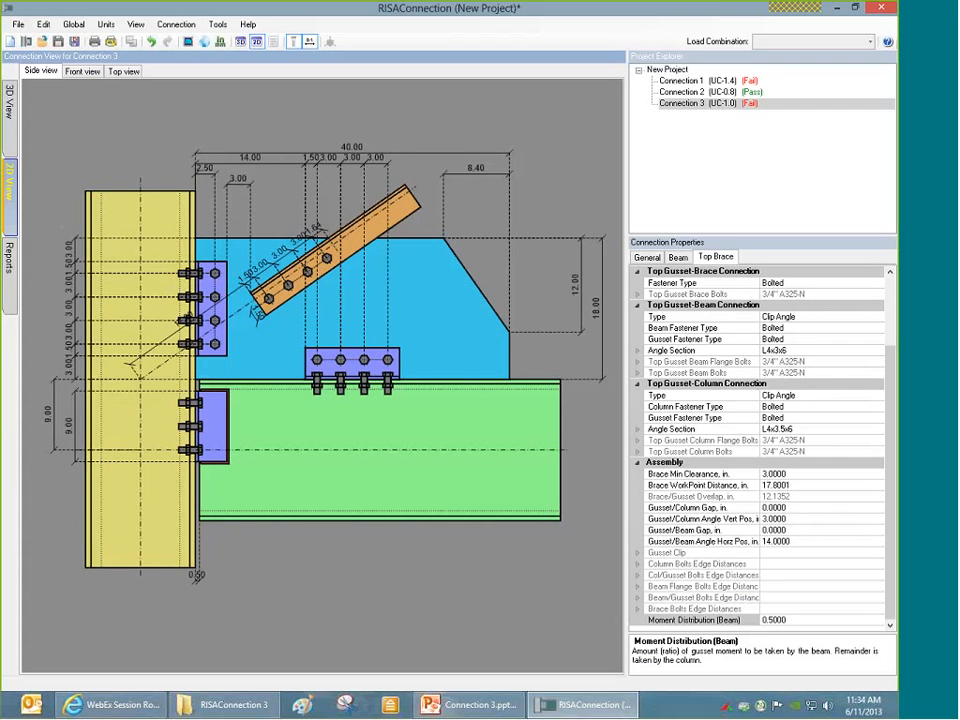
# Step: Set the top brace assembly's Moment Distribution (Beam) ratio to 1
pyautogui.click(733, 621)
pyautogui.doubleClick(733, 622)
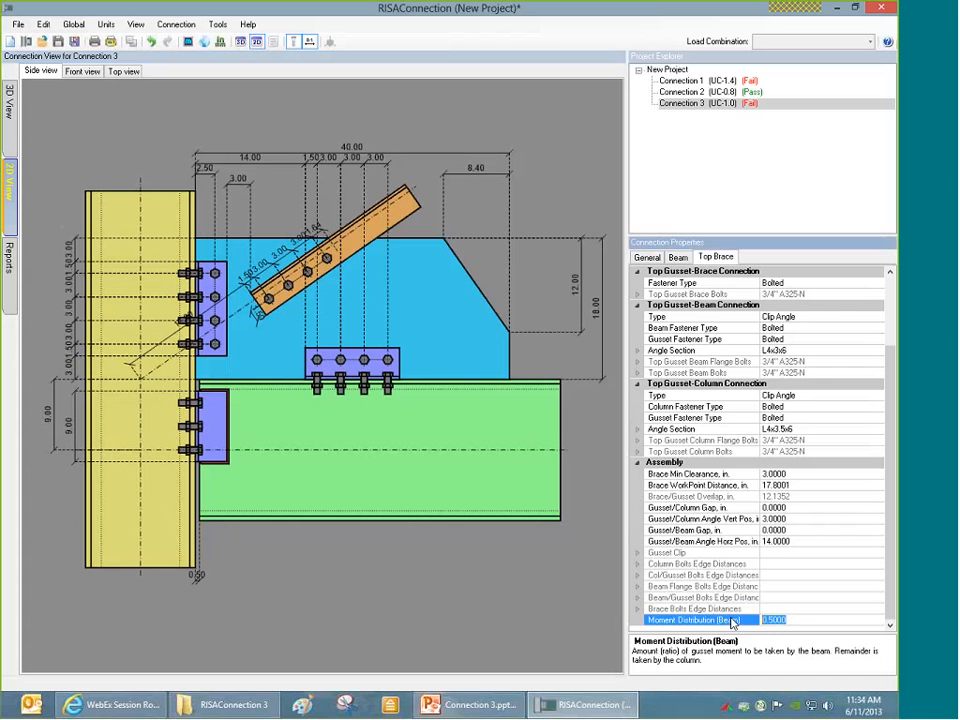
pyautogui.write('1')
pyautogui.press('Return')
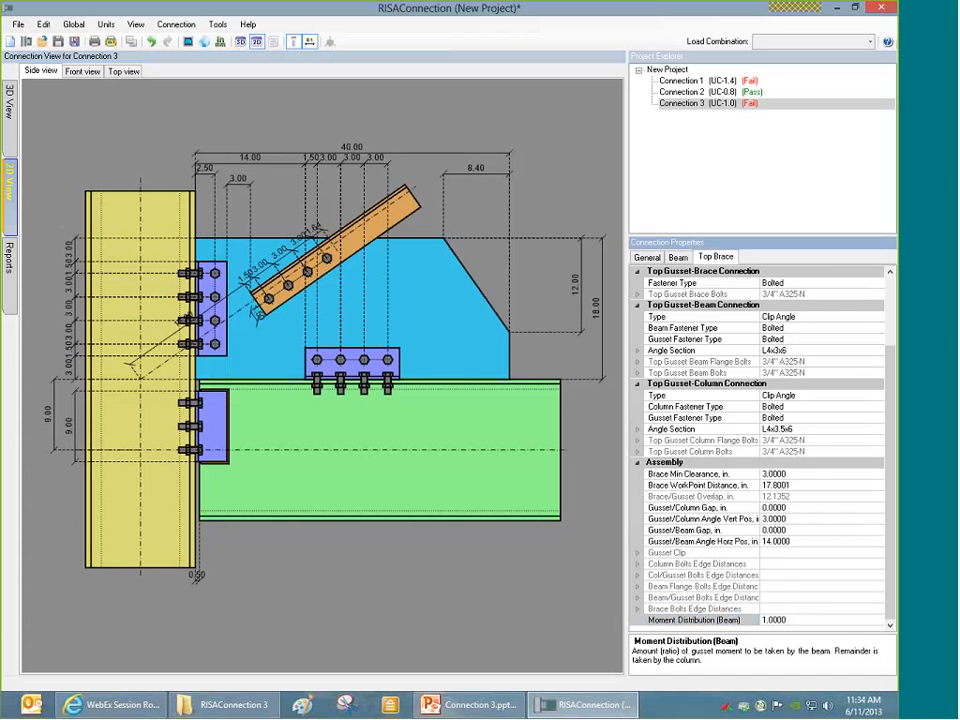
# Step: Set the top gusset beam bolts on the gusset-to-beam clip angle to 10 bolts per row
pyautogui.click(352, 362)
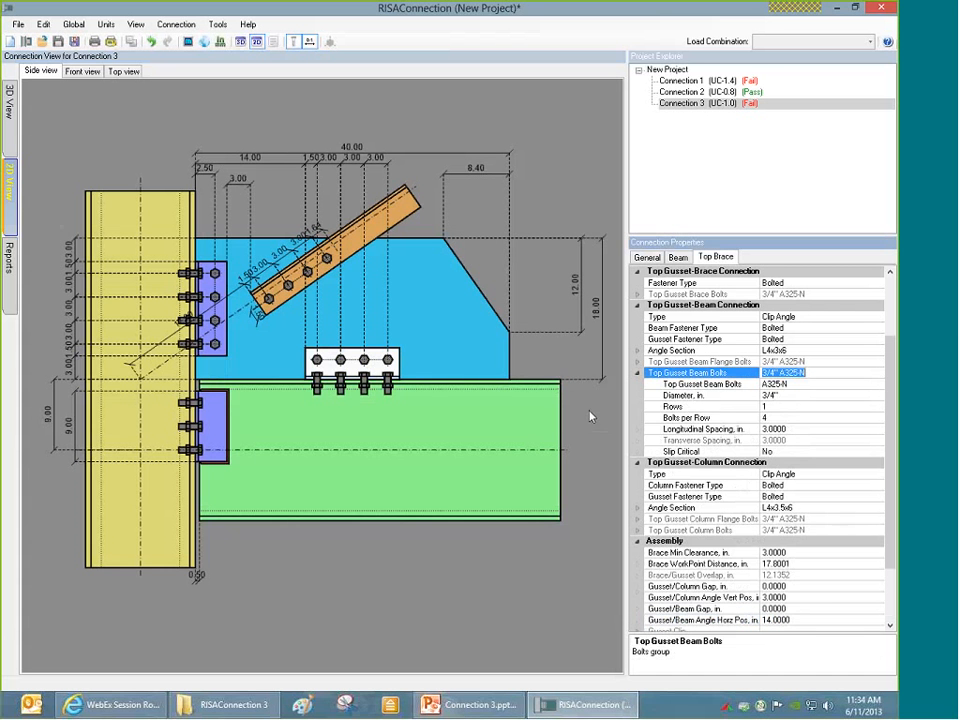
pyautogui.click(786, 419)
pyautogui.click(878, 419)
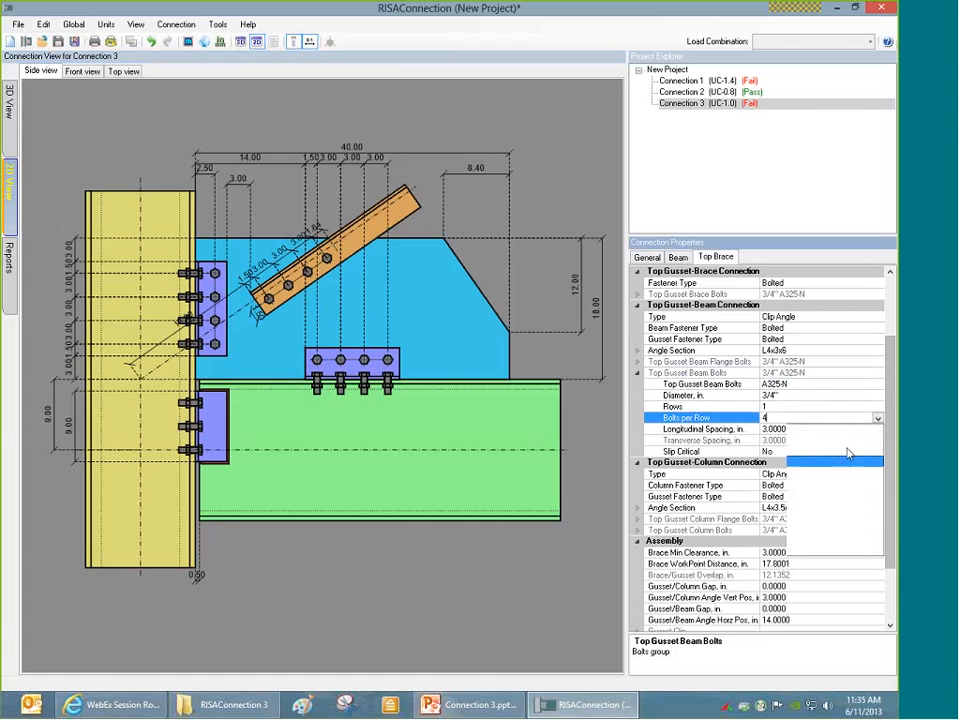
pyautogui.click(773, 527)
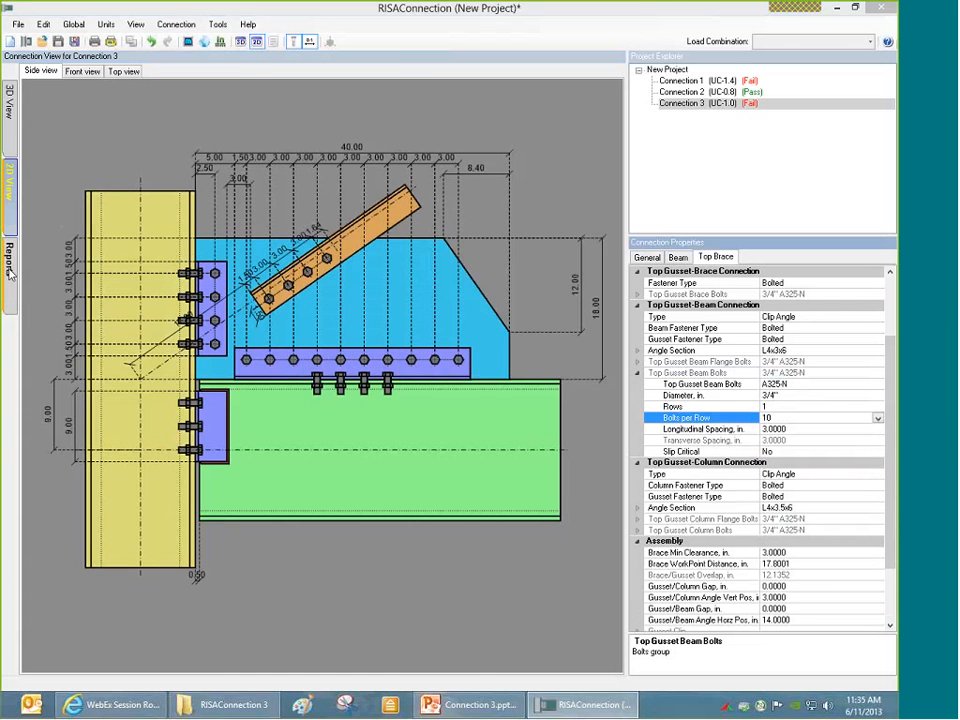
# Step: Check the calculated moments and limit states in the top gusset/column and top gusset/beam reports
pyautogui.click(9, 256)
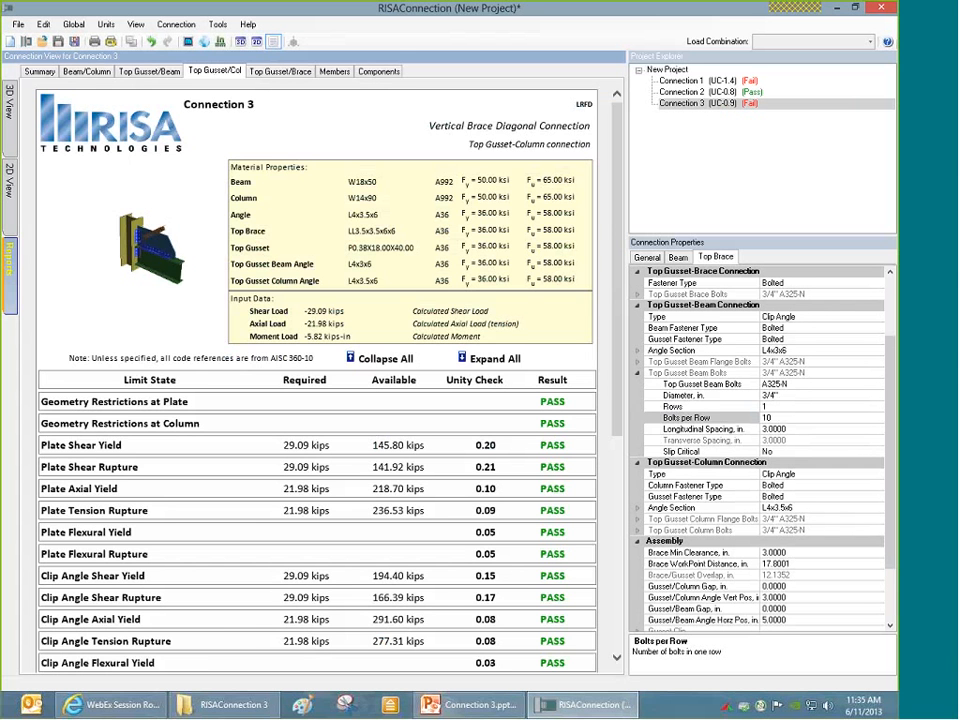
pyautogui.click(165, 71)
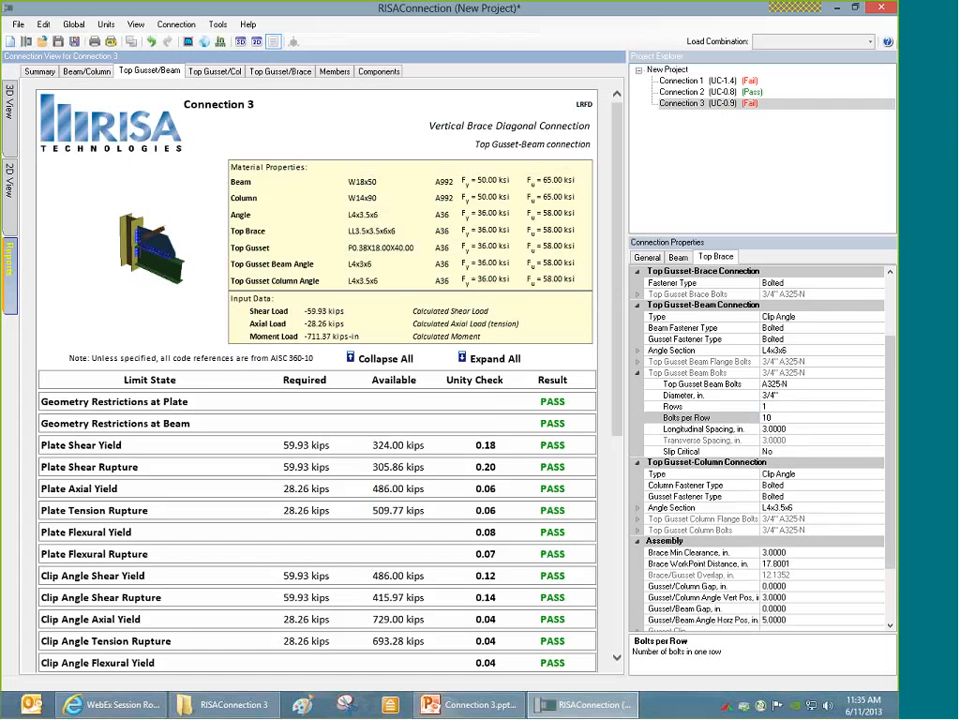
pyautogui.moveTo(619, 340); pyautogui.dragTo(620, 552)
pyautogui.scroll(3, 460, 309)
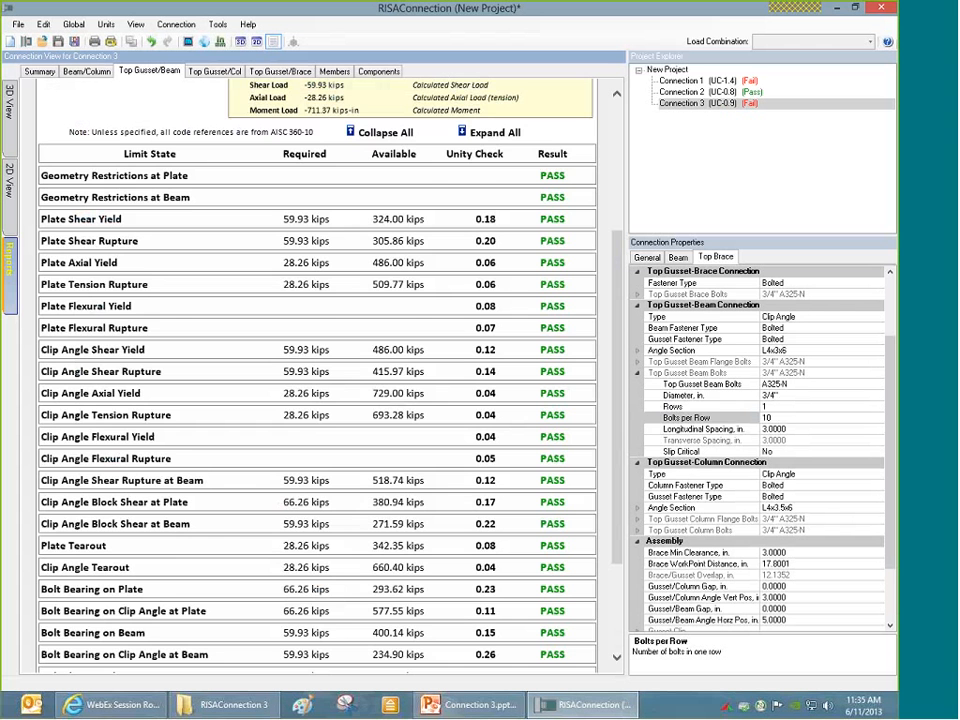
pyautogui.scroll(5, 464, 190)
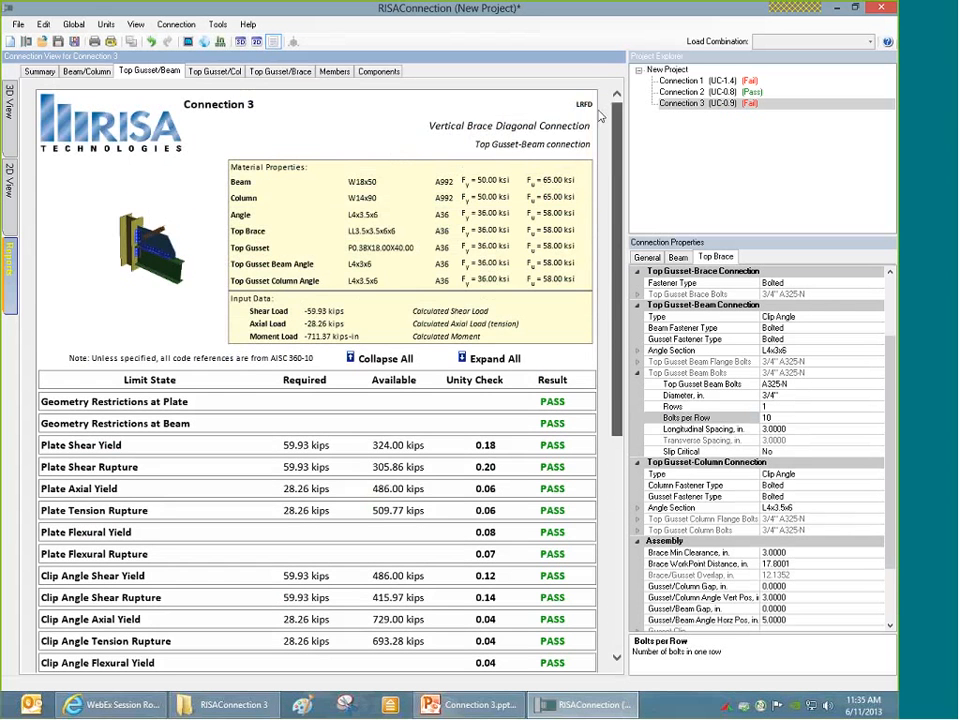
# Step: Return to the 2D side view and set the connection's workpoint location to Along Beam
pyautogui.click(10, 180)
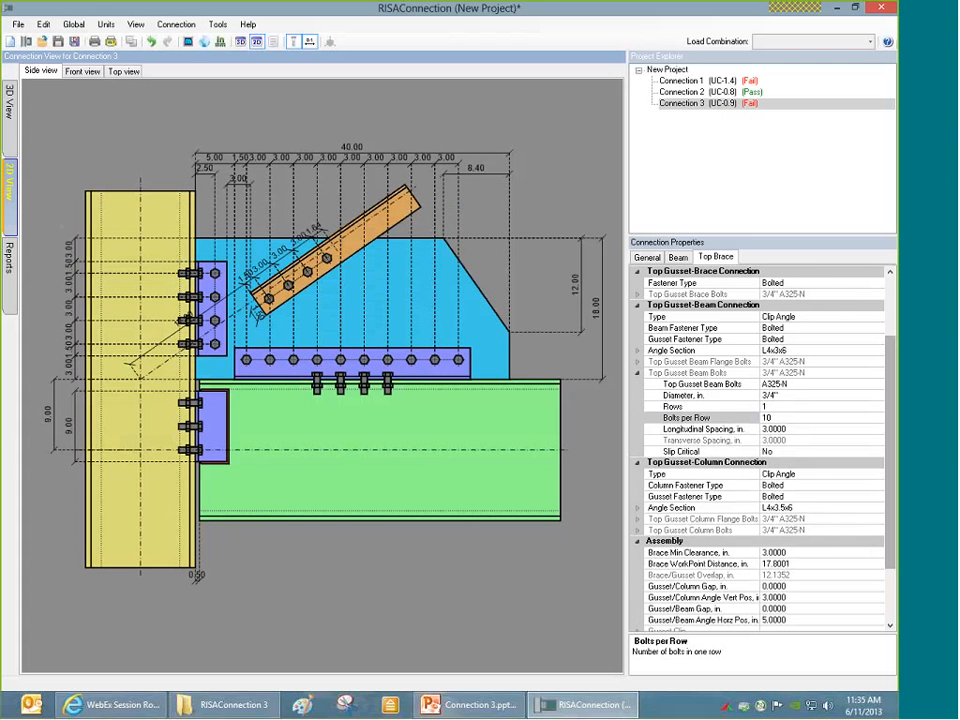
pyautogui.click(140, 380)
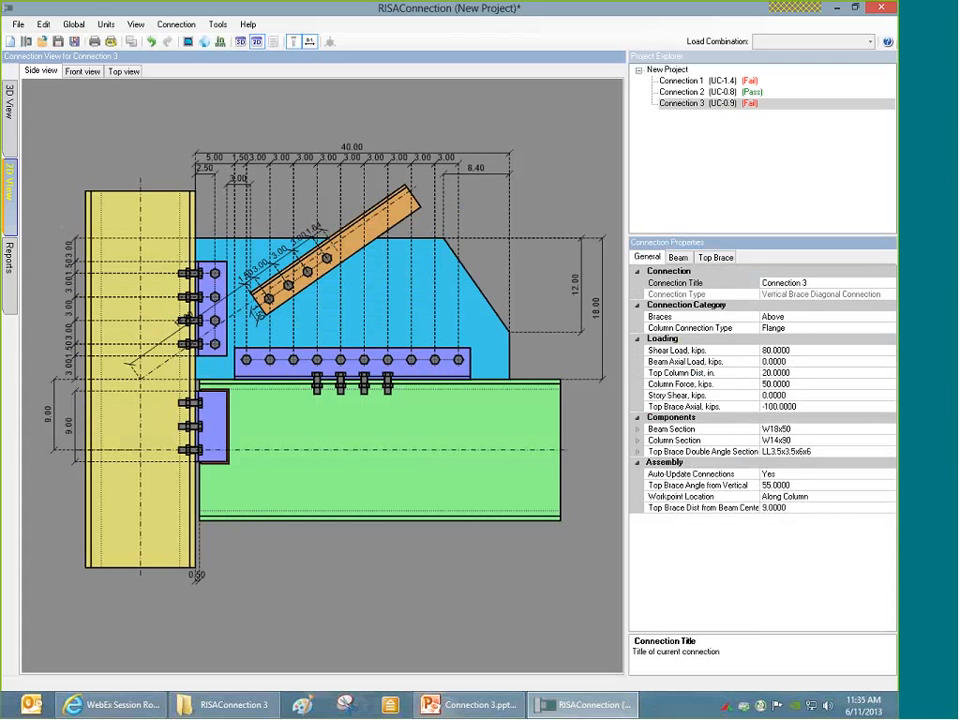
pyautogui.click(889, 498)
pyautogui.click(889, 497)
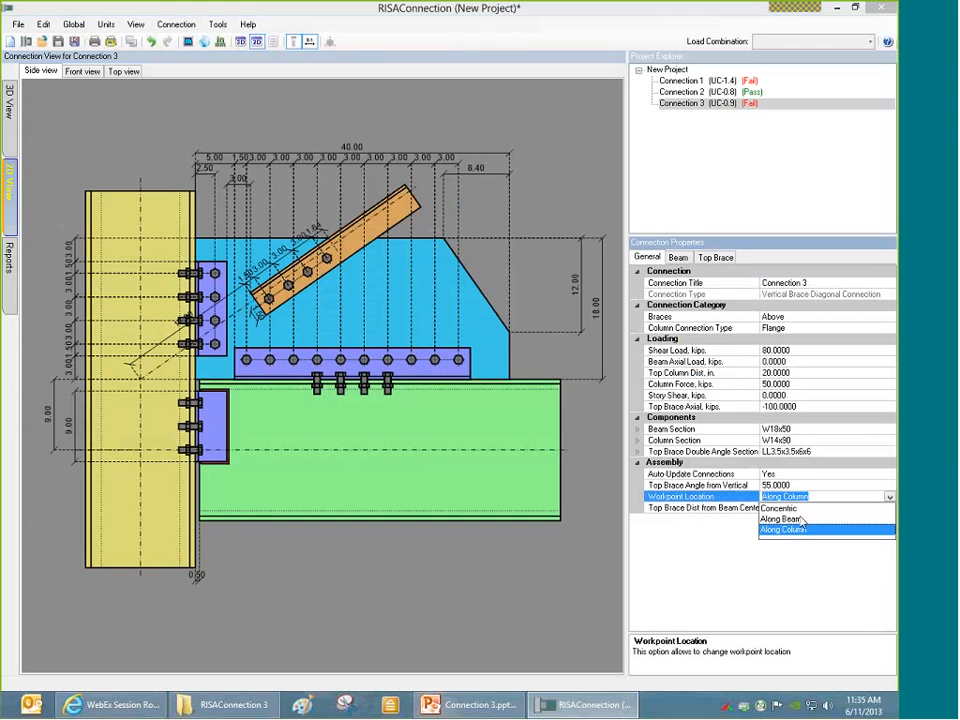
pyautogui.click(797, 520)
pyautogui.click(166, 437)
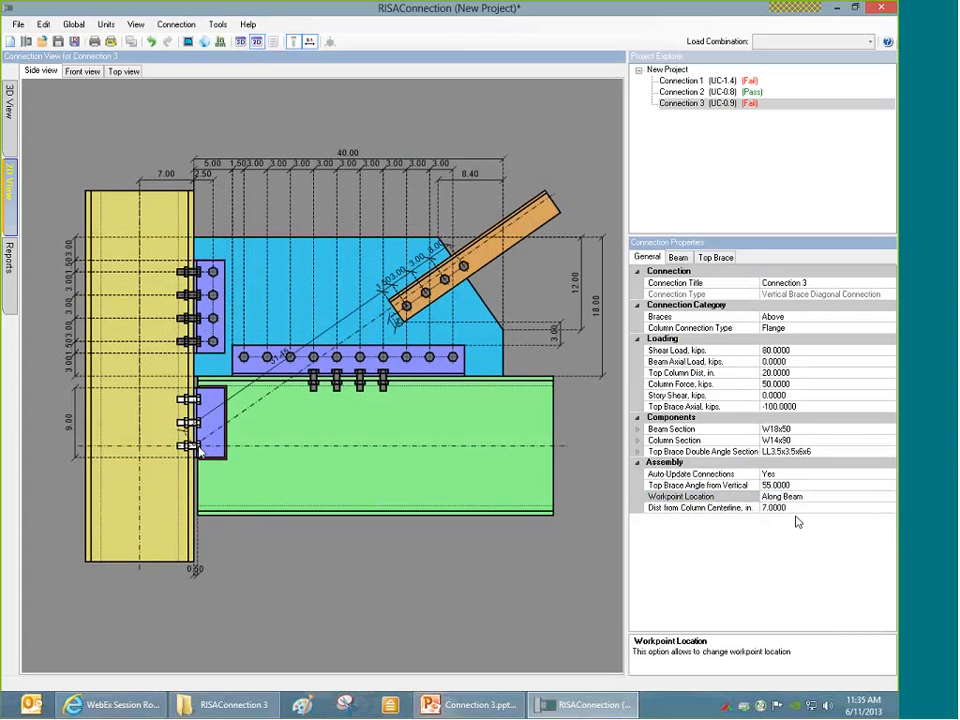
pyautogui.click(263, 250)
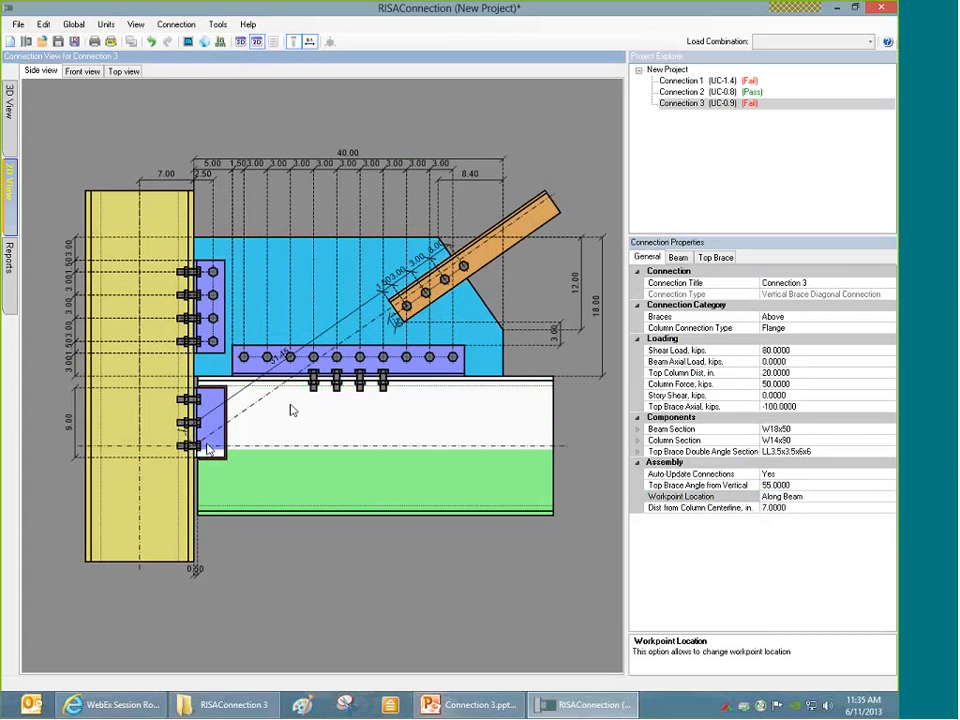
# Step: Set the workpoint's distance from the column centerline to 12 in
pyautogui.click(158, 177)
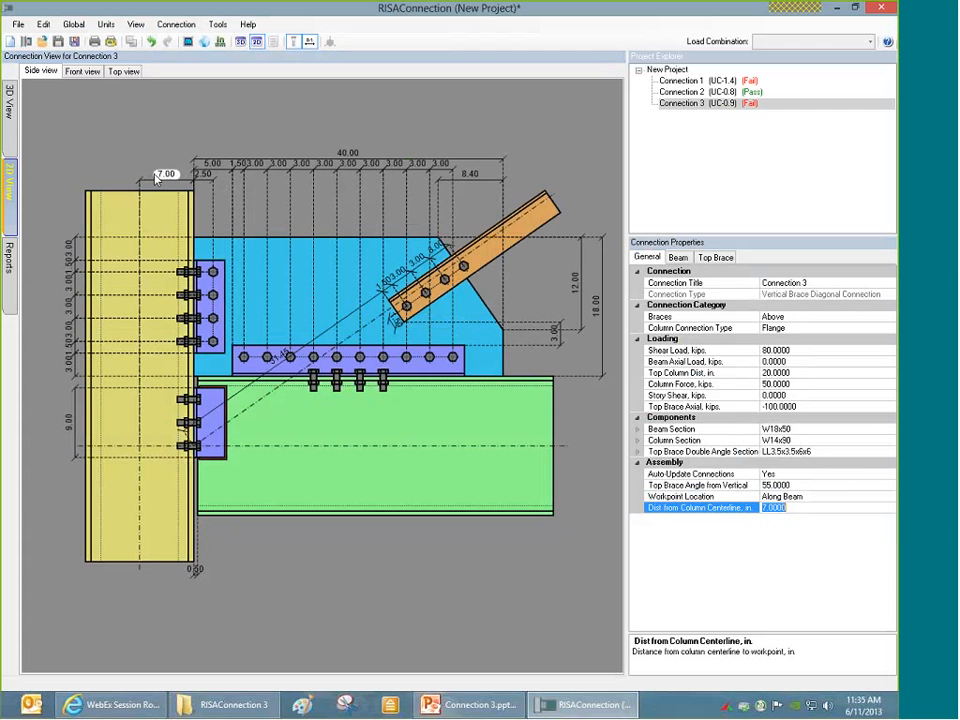
pyautogui.write('12')
pyautogui.press('Return')
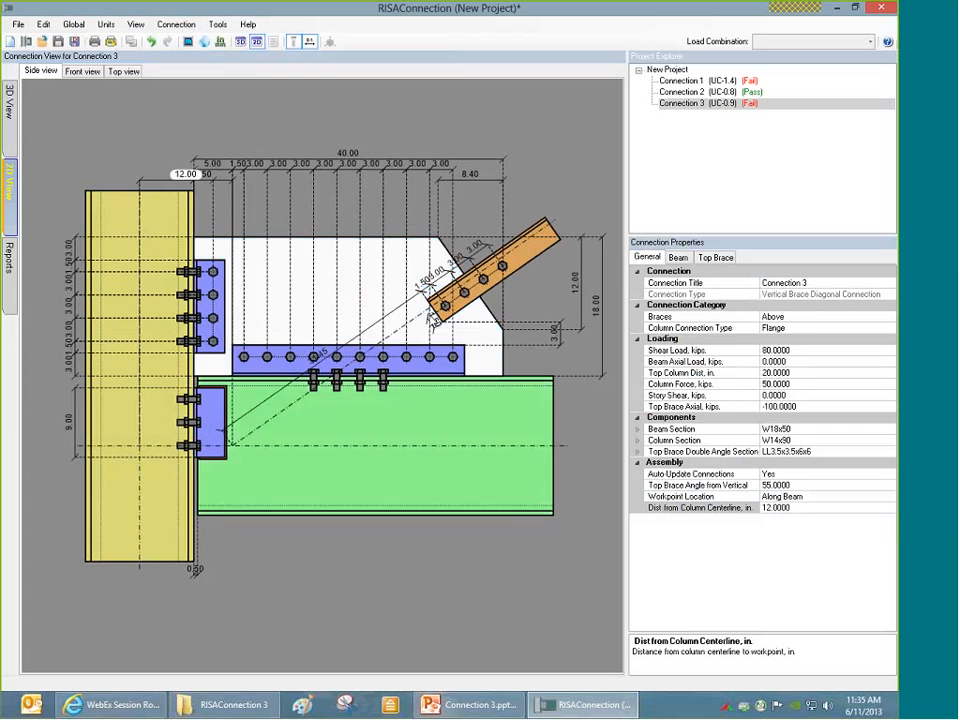
pyautogui.click(320, 322)
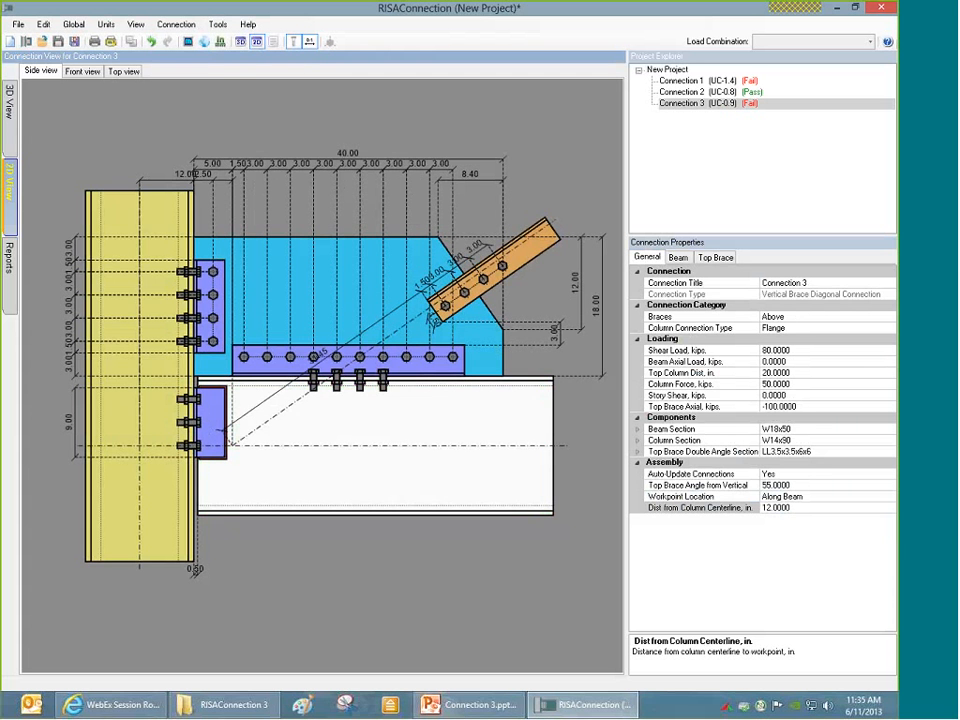
# Step: Set the workpoint location to Along Column and the top brace distance from the beam centerline to 12 in
pyautogui.click(796, 497)
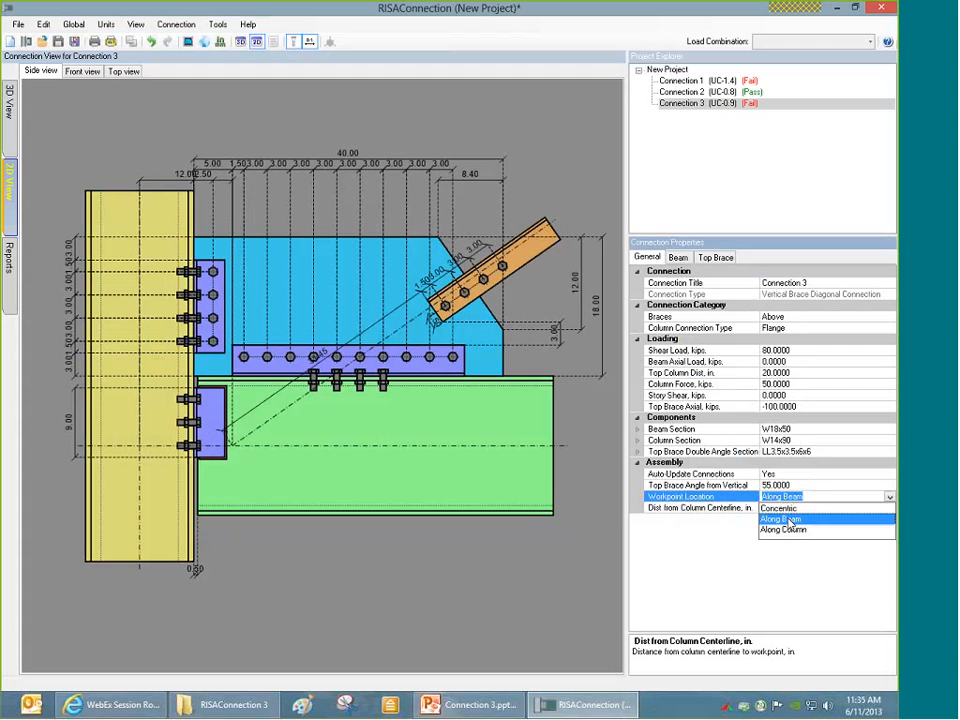
pyautogui.click(770, 527)
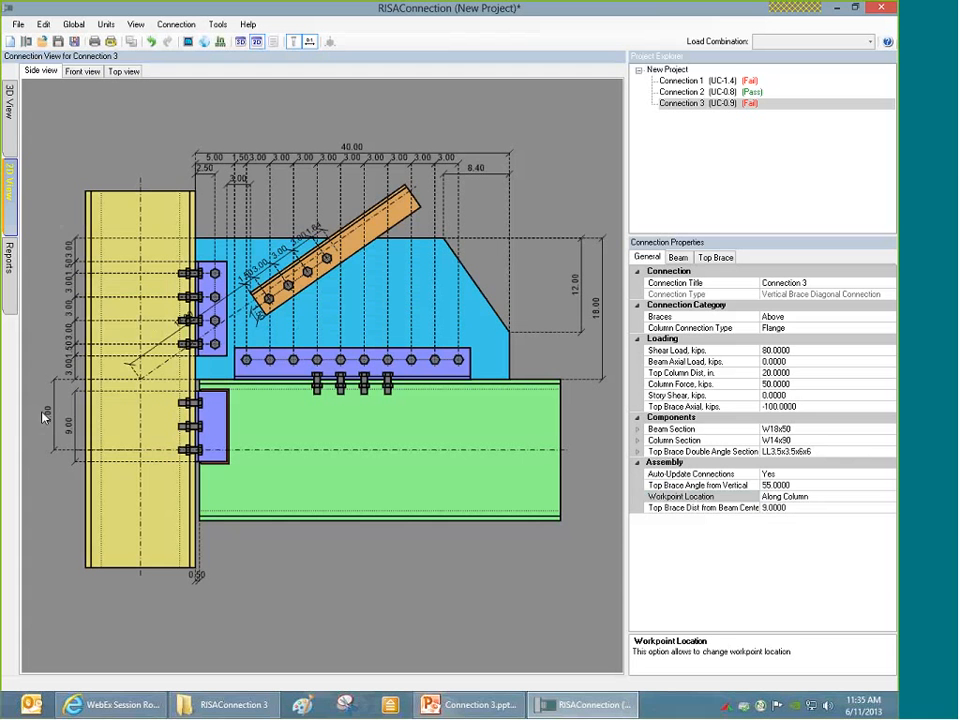
pyautogui.click(44, 417)
pyautogui.write('12')
pyautogui.press('Return')
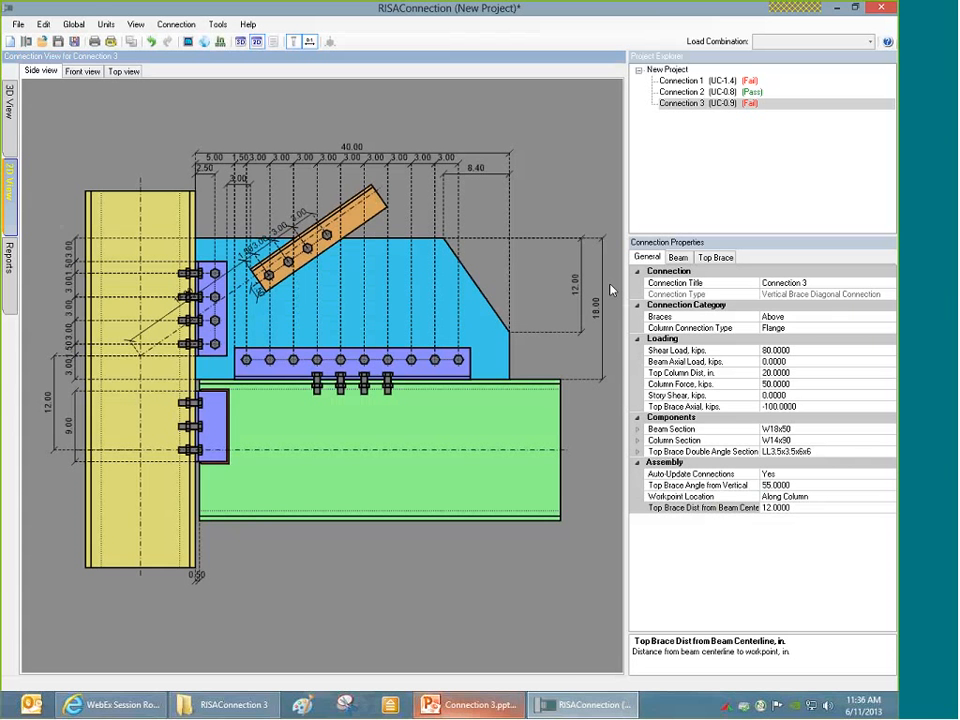
# Step: Switch to the Braces.r3d model in RISA-3D and examine where the braces meet the beams and columns in the frames
pyautogui.moveTo(232, 705)
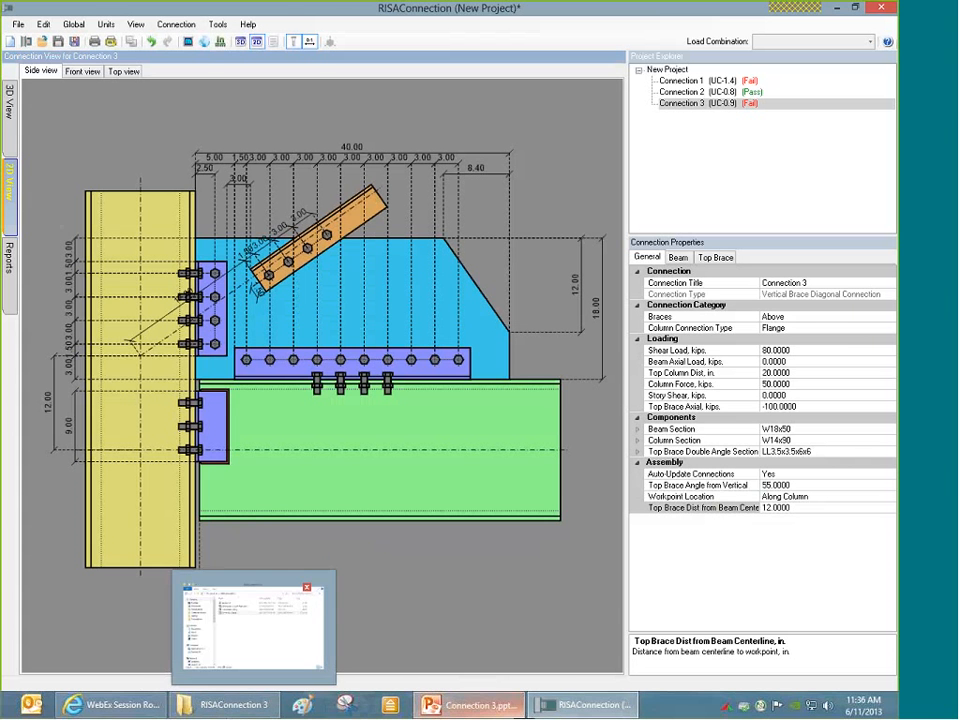
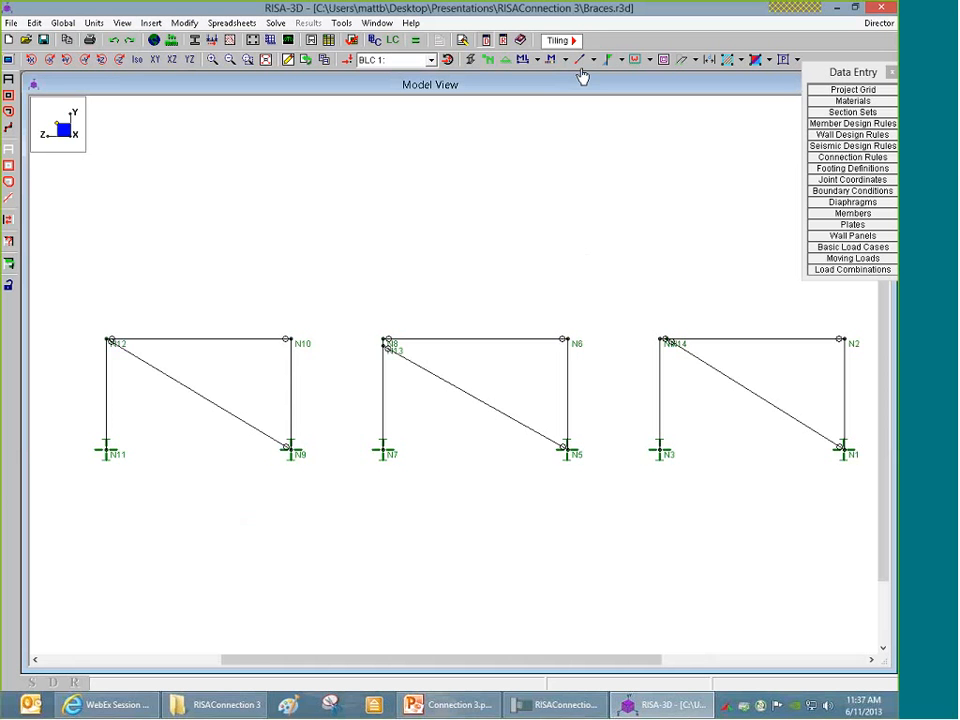
pyautogui.scroll(5, 388, 340)
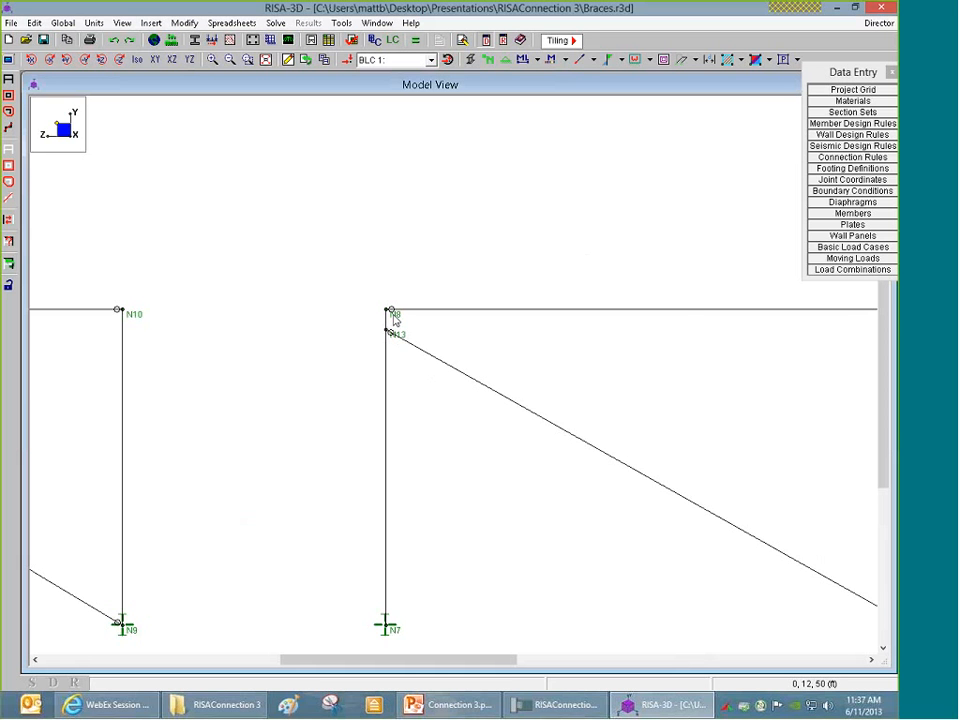
pyautogui.scroll(-2, 322, 297)
pyautogui.scroll(-2, 322, 297)
pyautogui.scroll(6, 645, 316)
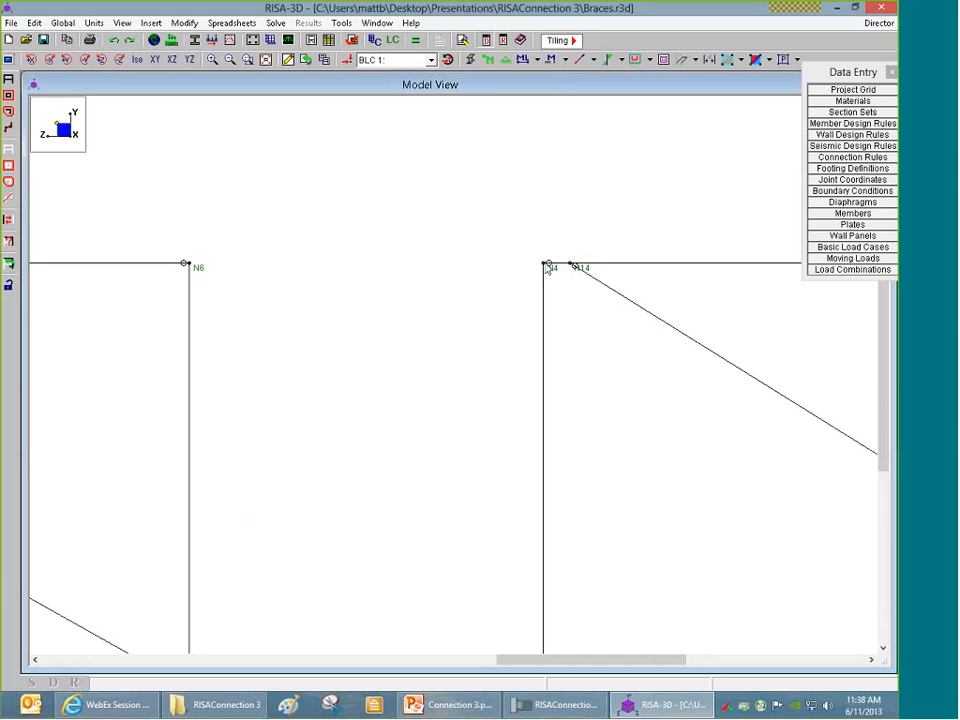
pyautogui.scroll(-4, 548, 268)
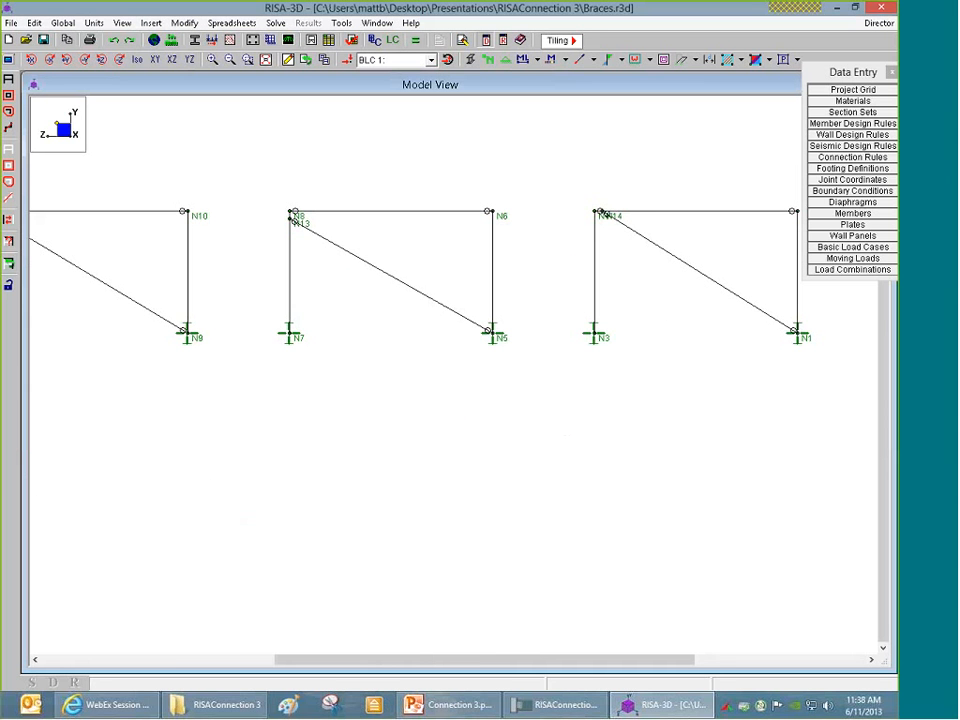
# Step: Display the members' connection rules in the model view and review the Connection Rules spreadsheet
pyautogui.click(590, 59)
pyautogui.click(616, 140)
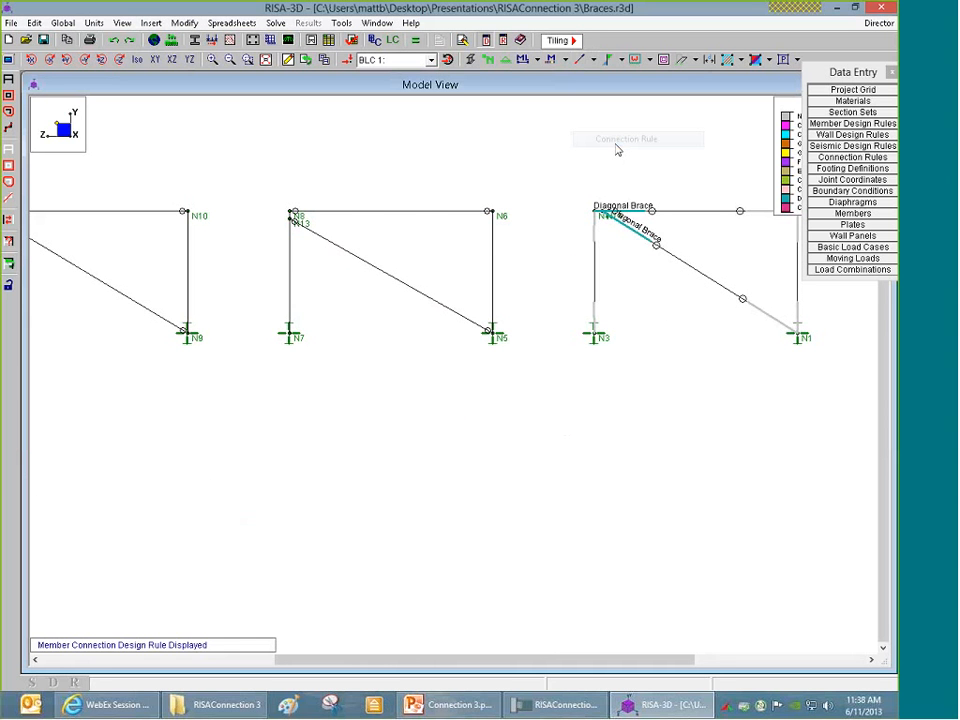
pyautogui.moveTo(853, 72); pyautogui.dragTo(810, 343)
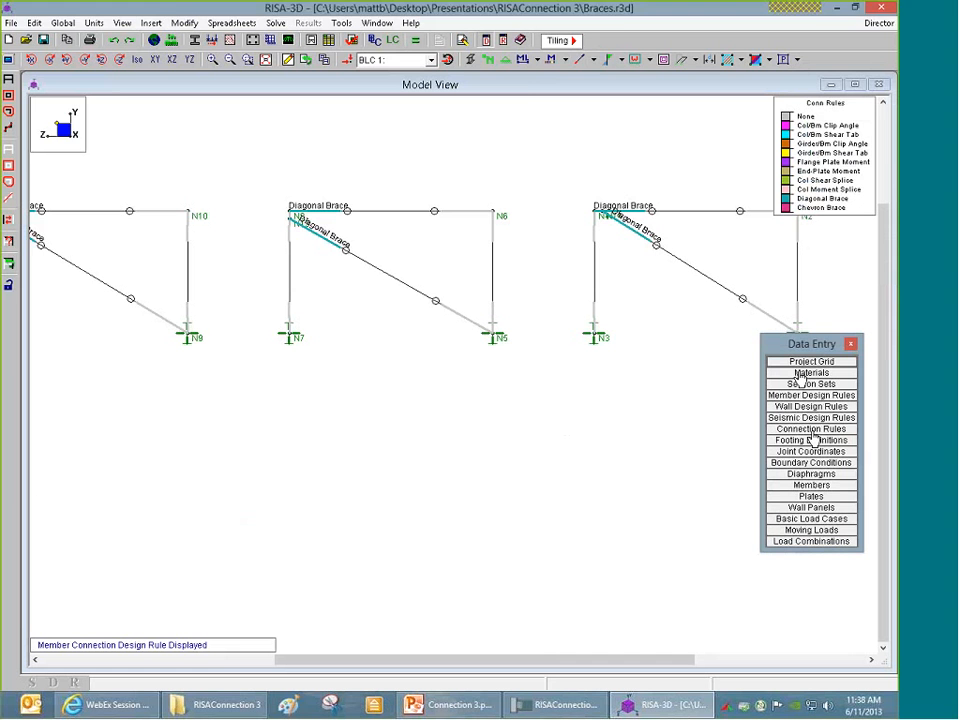
pyautogui.click(811, 430)
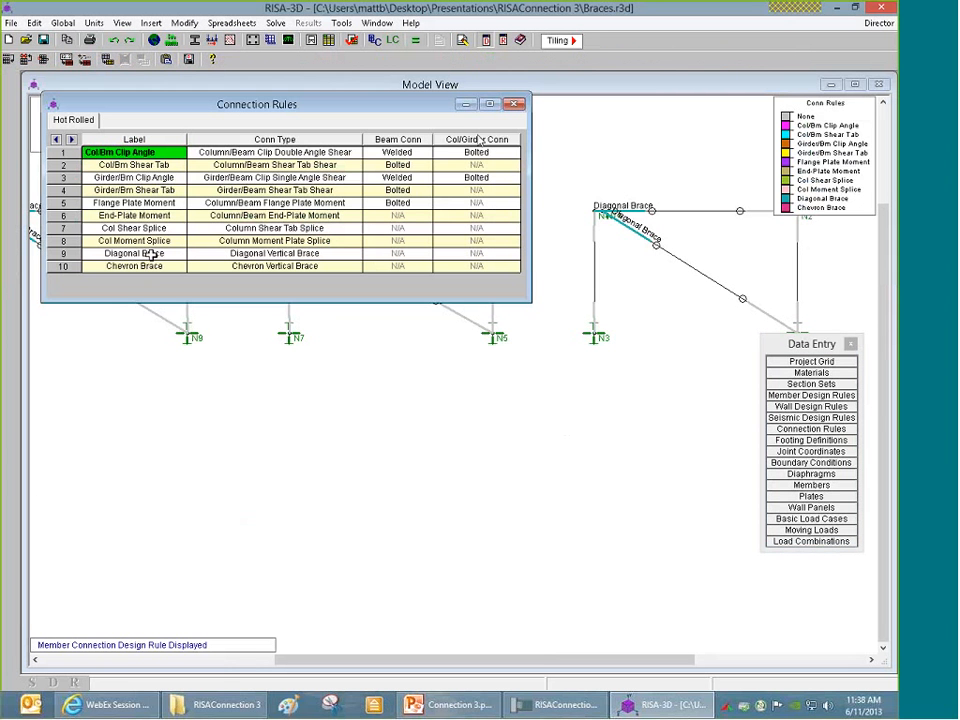
pyautogui.click(514, 104)
# Step: Examine the Diagonal Brace rule assignments and brace workpoints at the upper column joints of the three braced frames
pyautogui.scroll(3, 562, 147)
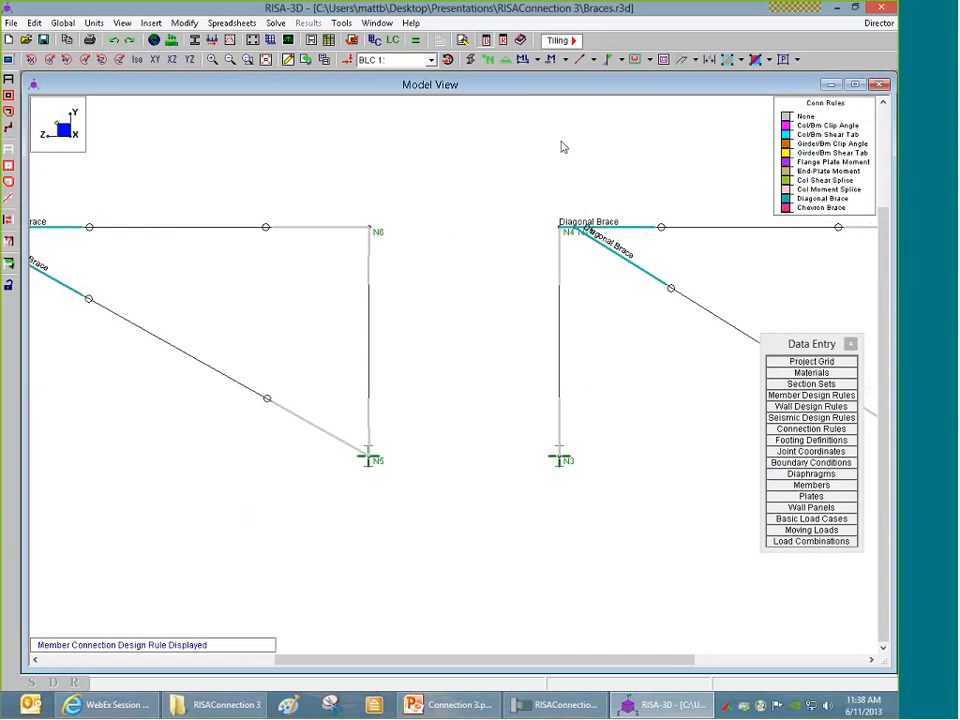
pyautogui.scroll(-4, 701, 274)
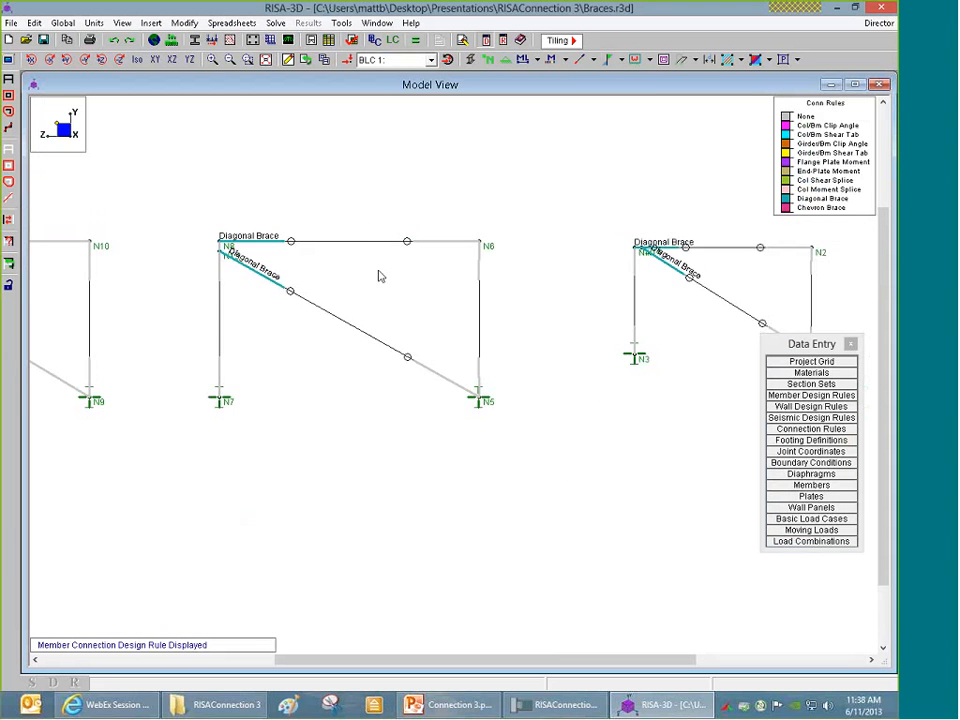
pyautogui.scroll(4, 368, 250)
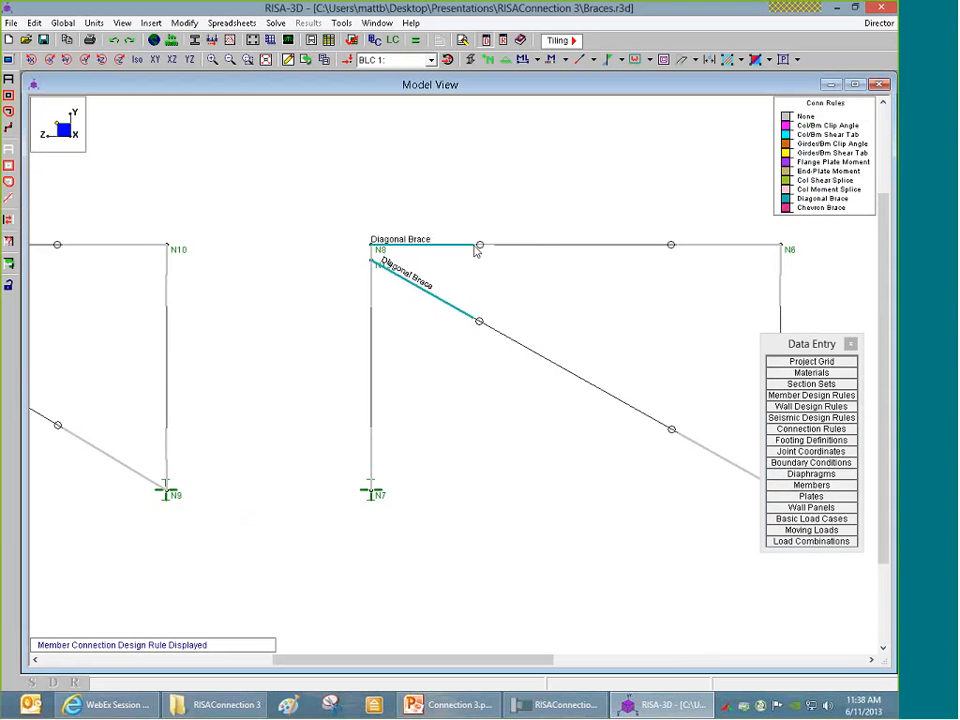
pyautogui.scroll(-3, 587, 326)
pyautogui.scroll(3, 140, 300)
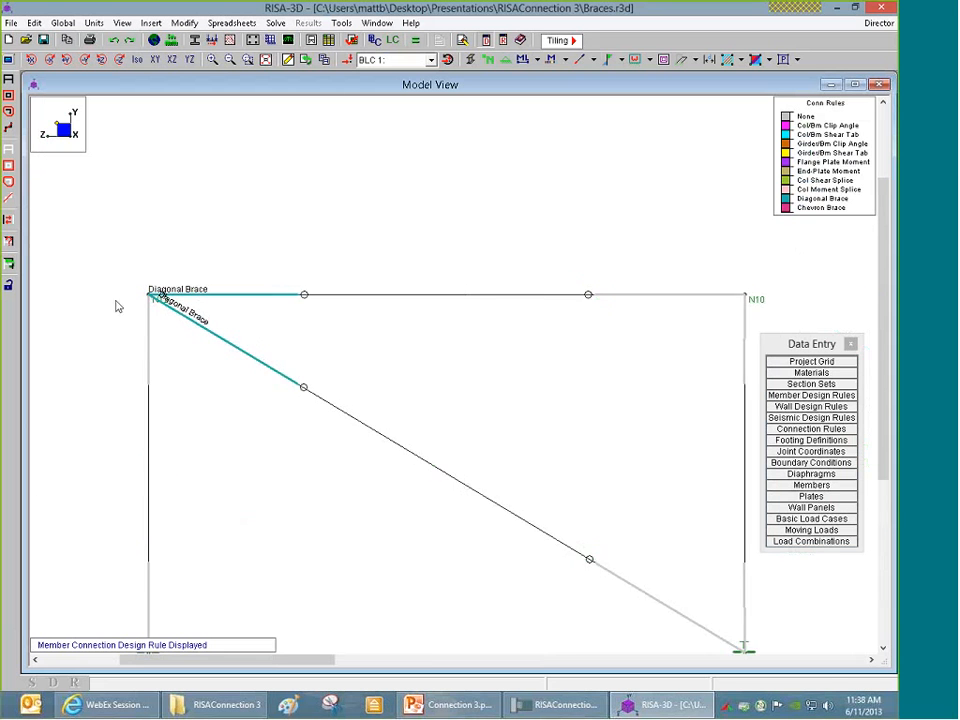
pyautogui.scroll(-1, 140, 300)
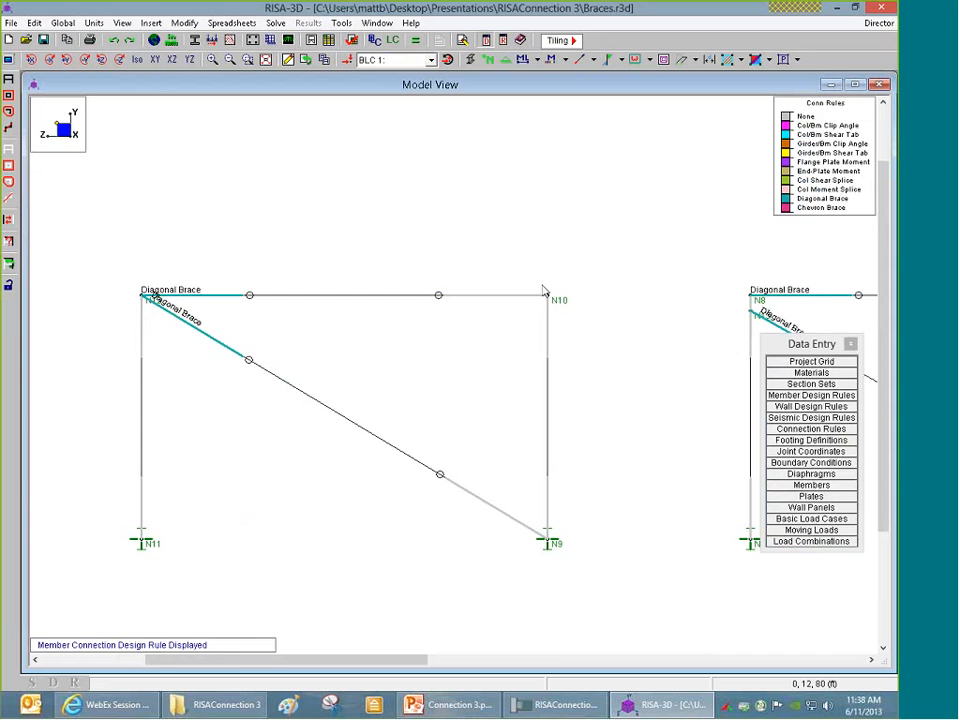
pyautogui.moveTo(615, 242); pyautogui.dragTo(225, 253, button='middle')
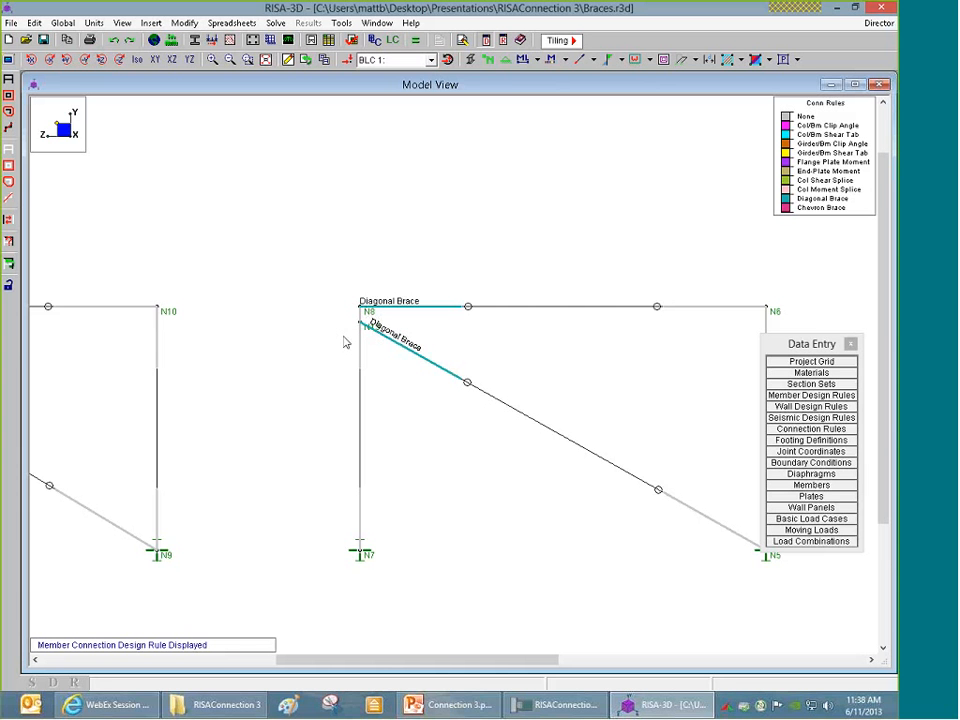
pyautogui.scroll(-3, 332, 336)
pyautogui.scroll(2, 641, 308)
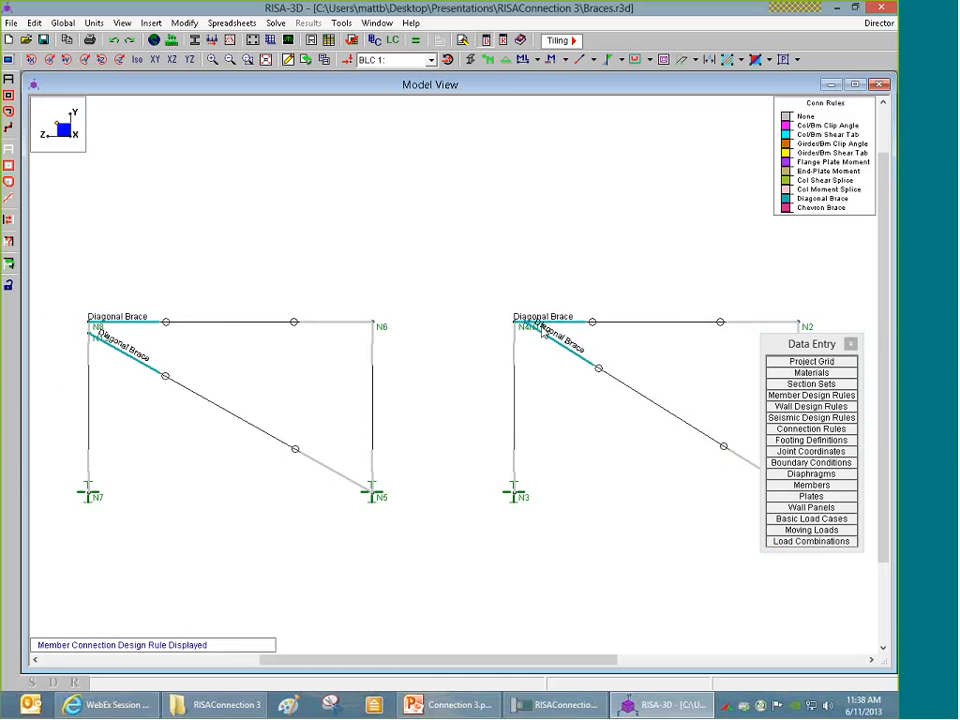
# Step: Solve the braced frame model as a batch solution of the marked load combinations
pyautogui.scroll(1, 541, 333)
pyautogui.scroll(-3, 698, 313)
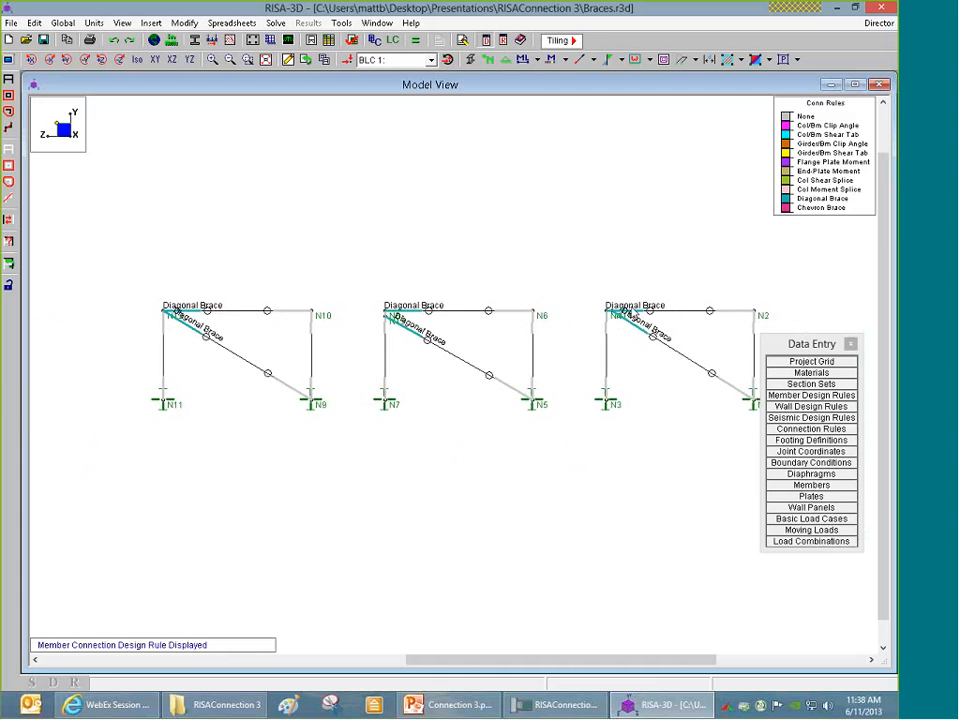
pyautogui.click(416, 40)
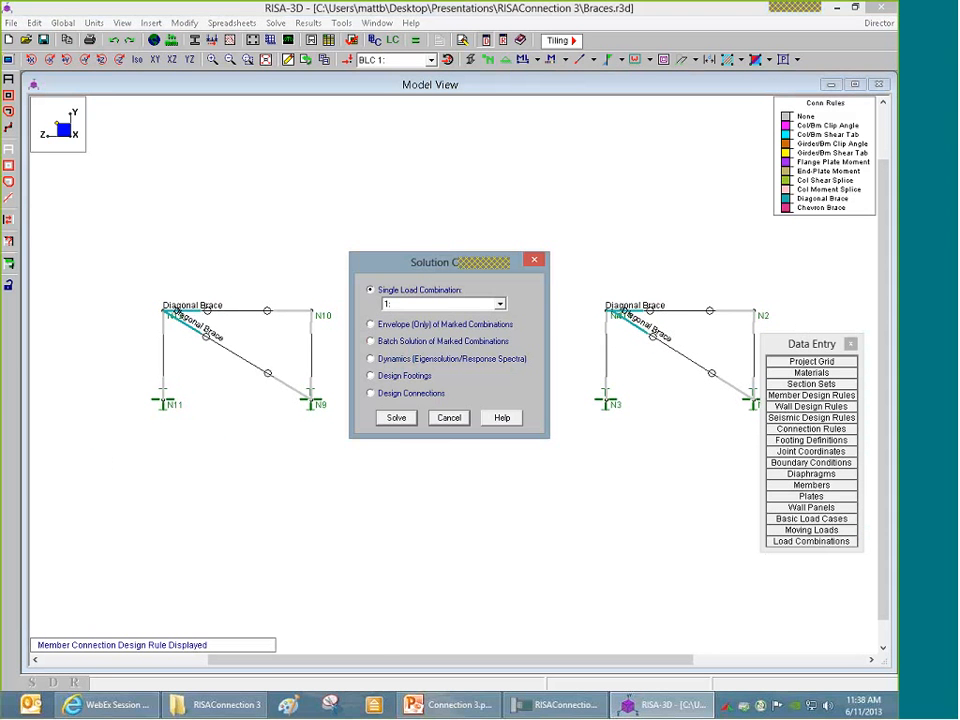
pyautogui.click(408, 341)
pyautogui.click(396, 418)
# Step: Transfer the solved model's connections to RISAConnection through the Director
pyautogui.click(877, 23)
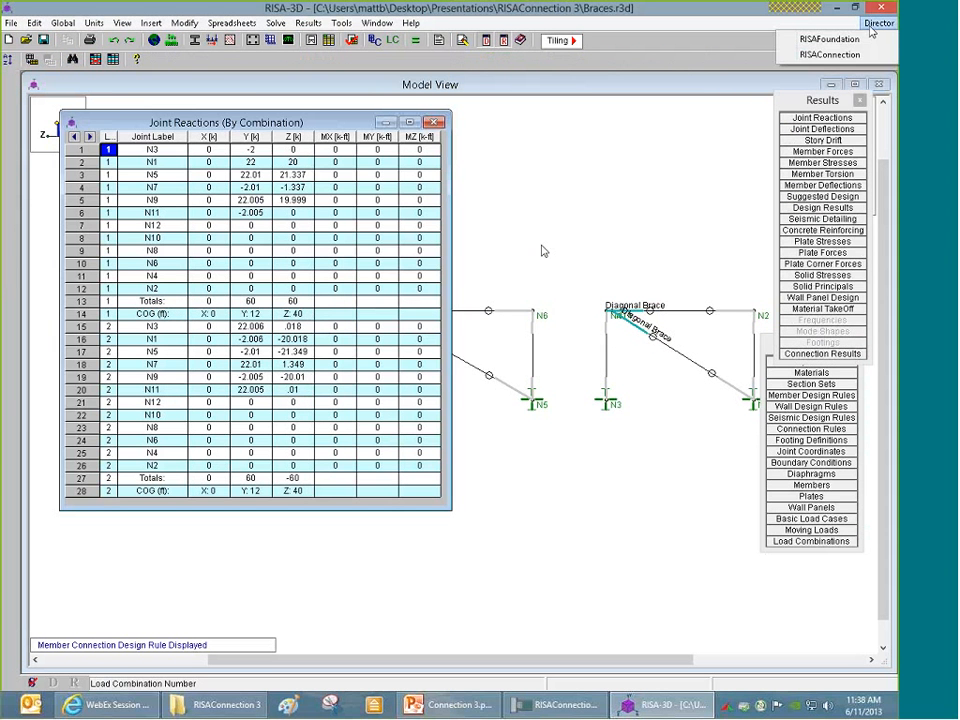
pyautogui.click(830, 55)
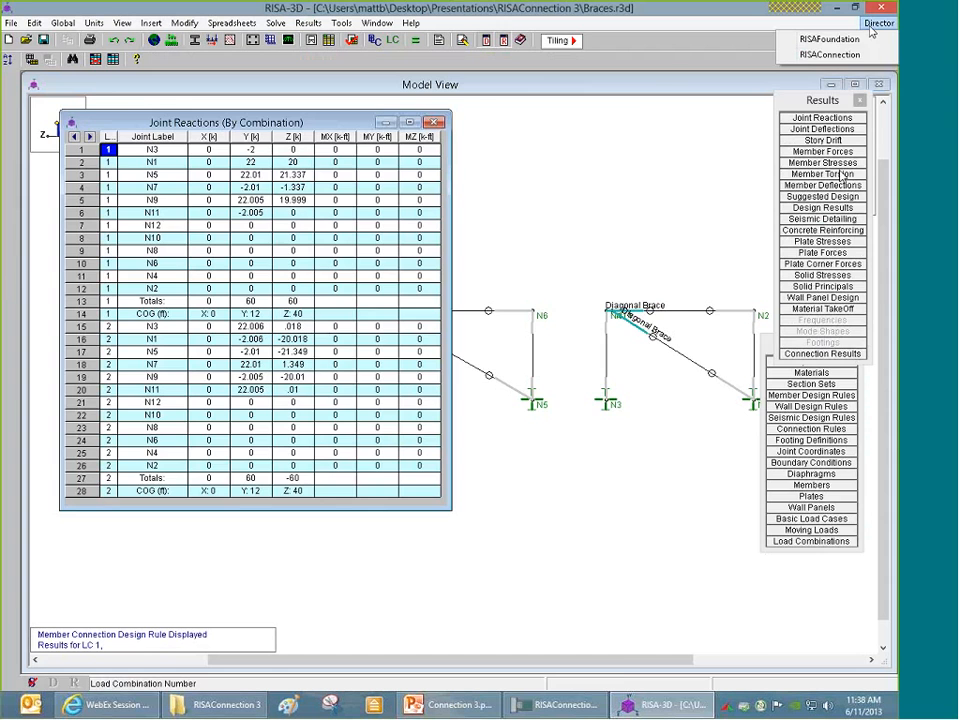
pyautogui.click(570, 700)
pyautogui.click(459, 402)
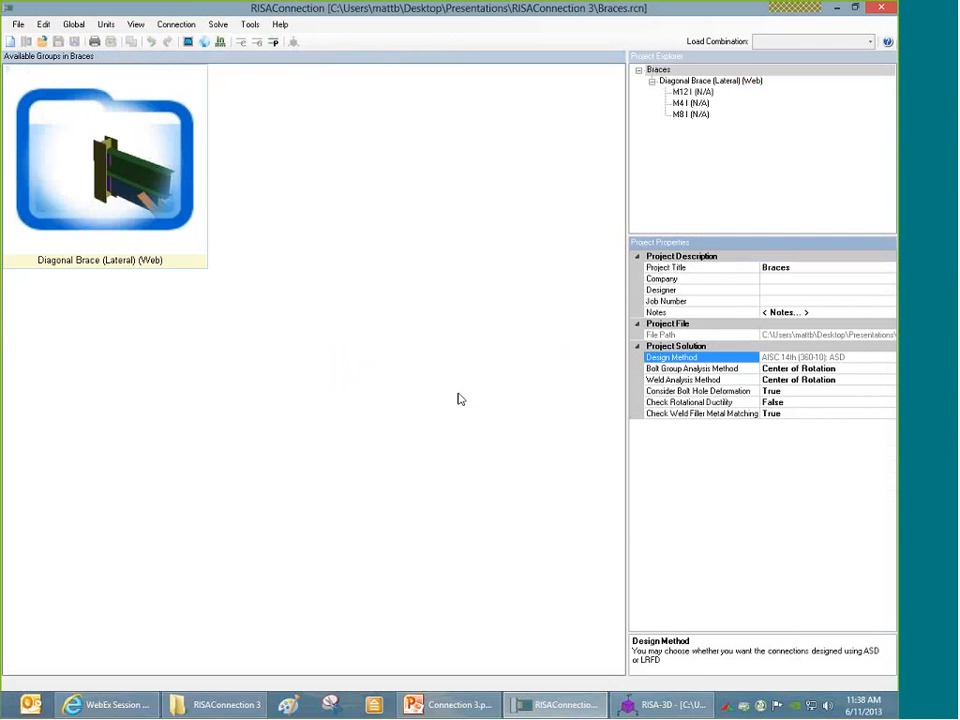
# Step: Open the Diagonal Brace (Lateral) (Web) group and view connections M12 I, M4 I and M8 I in 2D side view
pyautogui.doubleClick(105, 160)
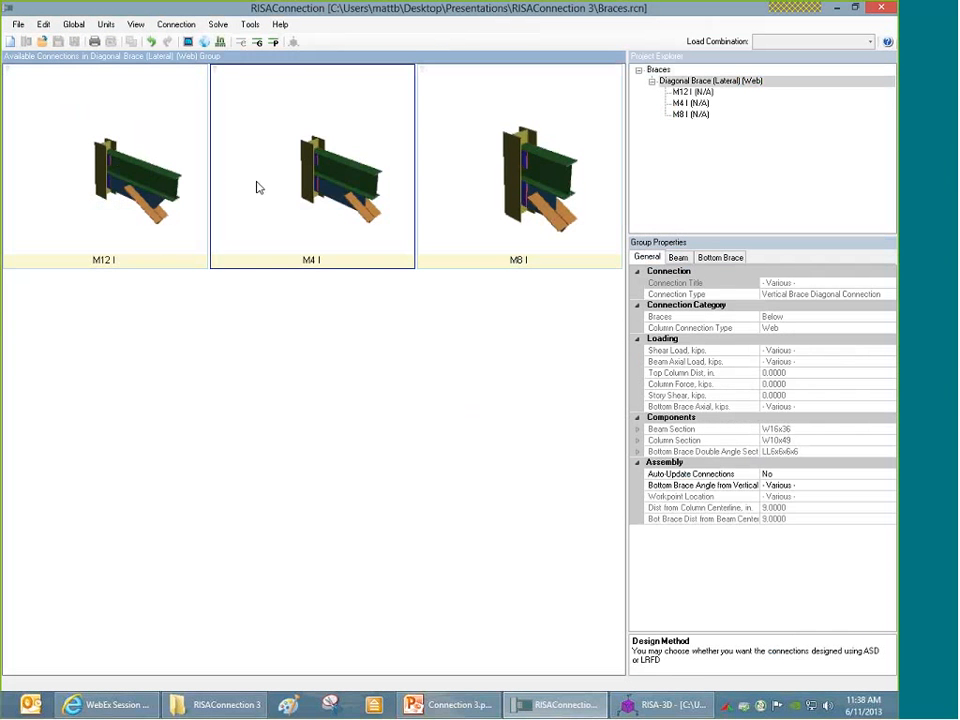
pyautogui.doubleClick(118, 177)
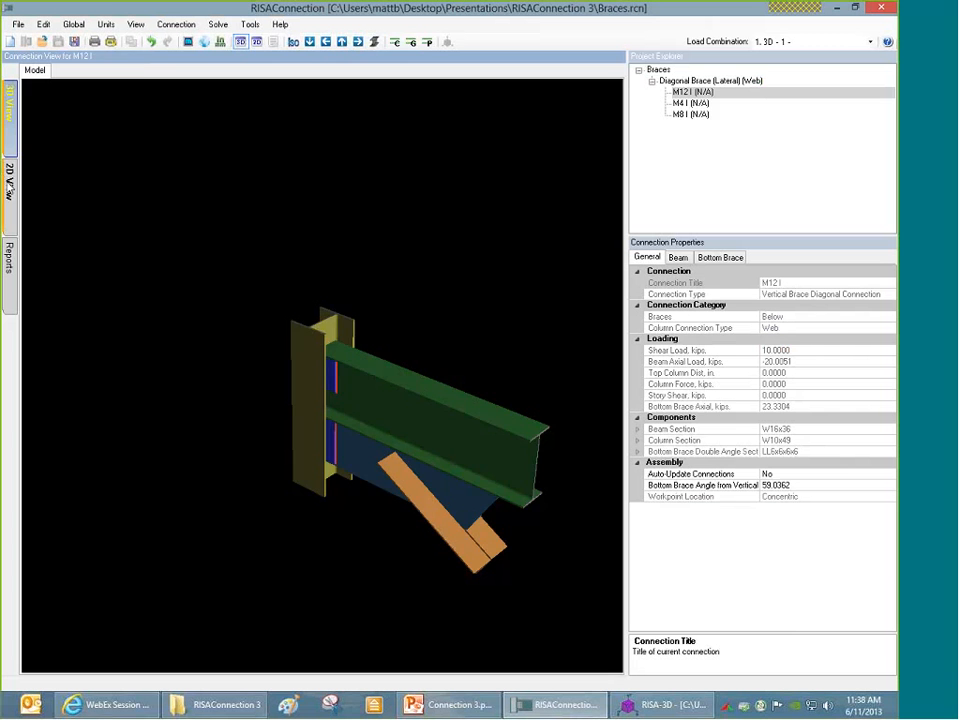
pyautogui.click(9, 180)
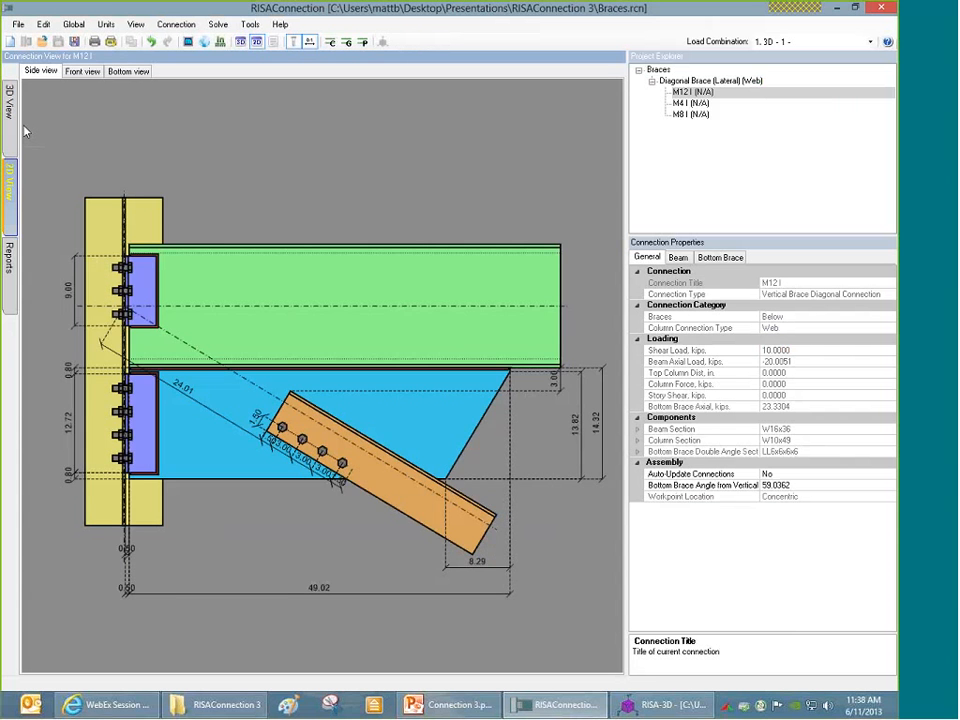
pyautogui.click(689, 104)
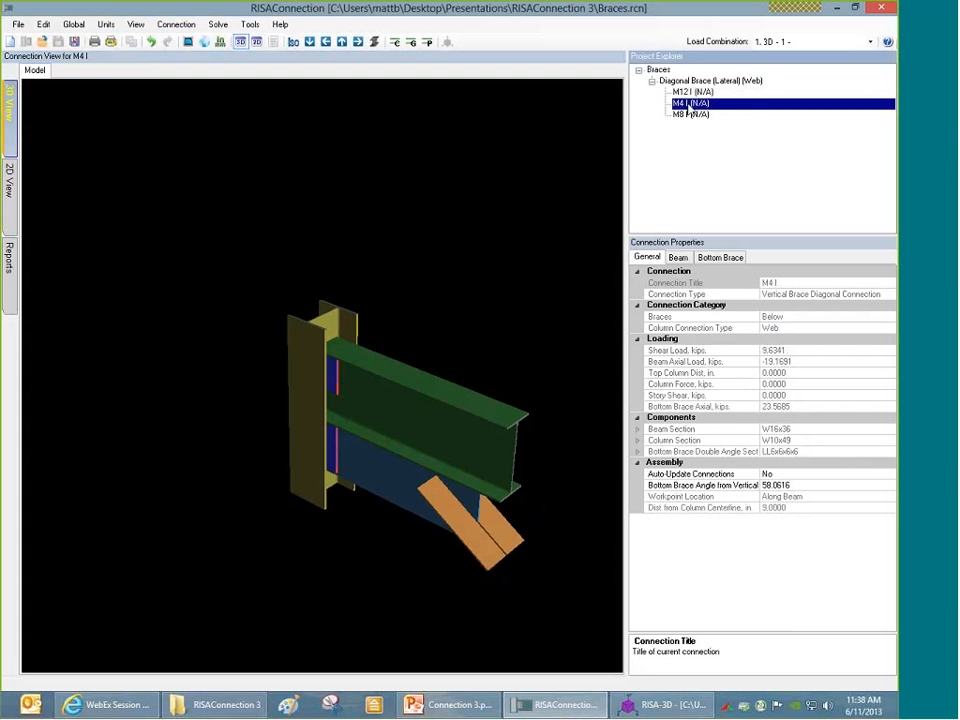
pyautogui.click(11, 185)
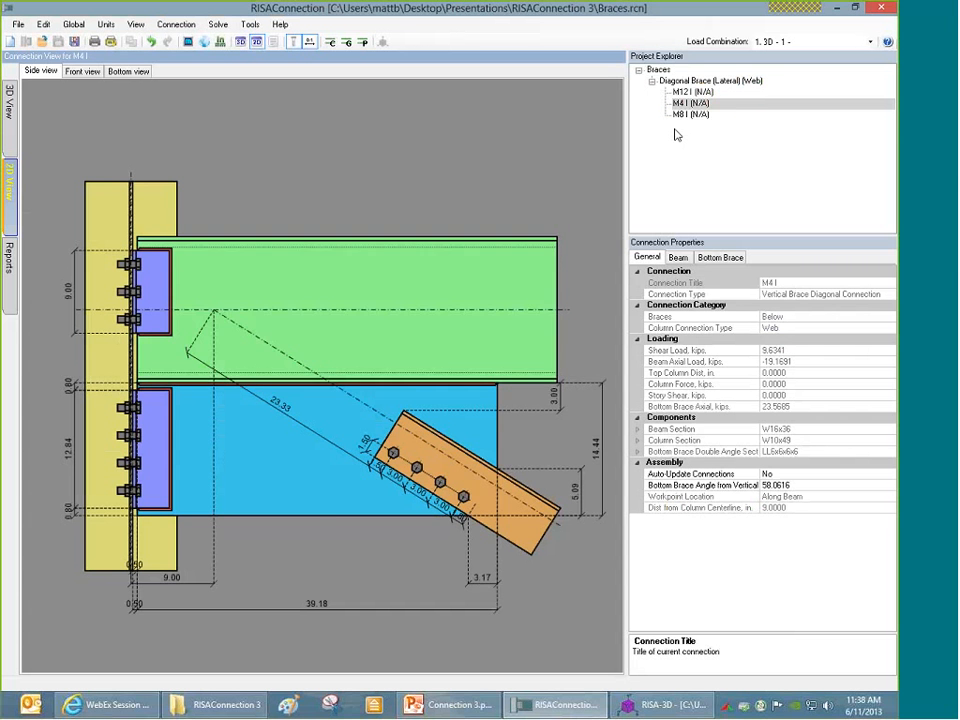
pyautogui.click(690, 114)
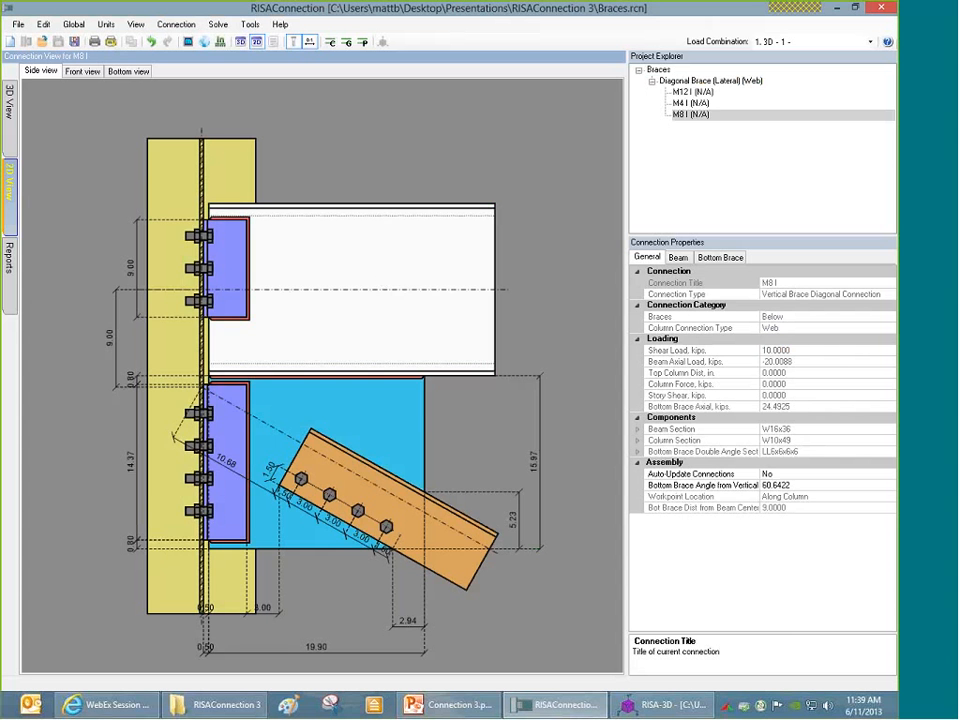
# Step: Compare the 2D workpoint geometry of connection M12 I with that of M8 I
pyautogui.click(699, 103)
pyautogui.click(693, 91)
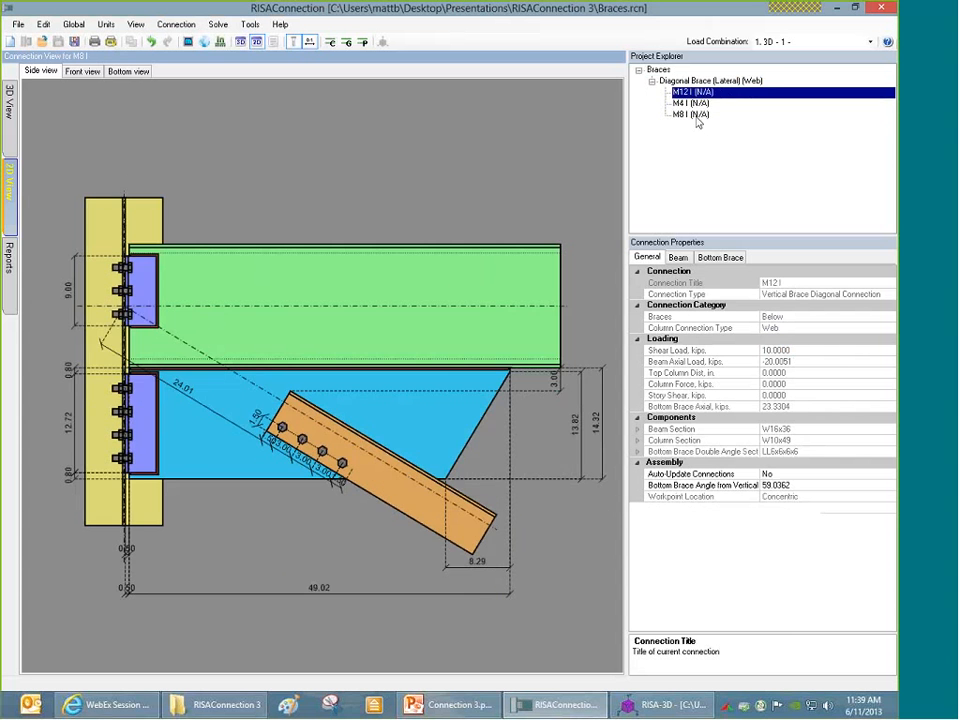
pyautogui.click(691, 114)
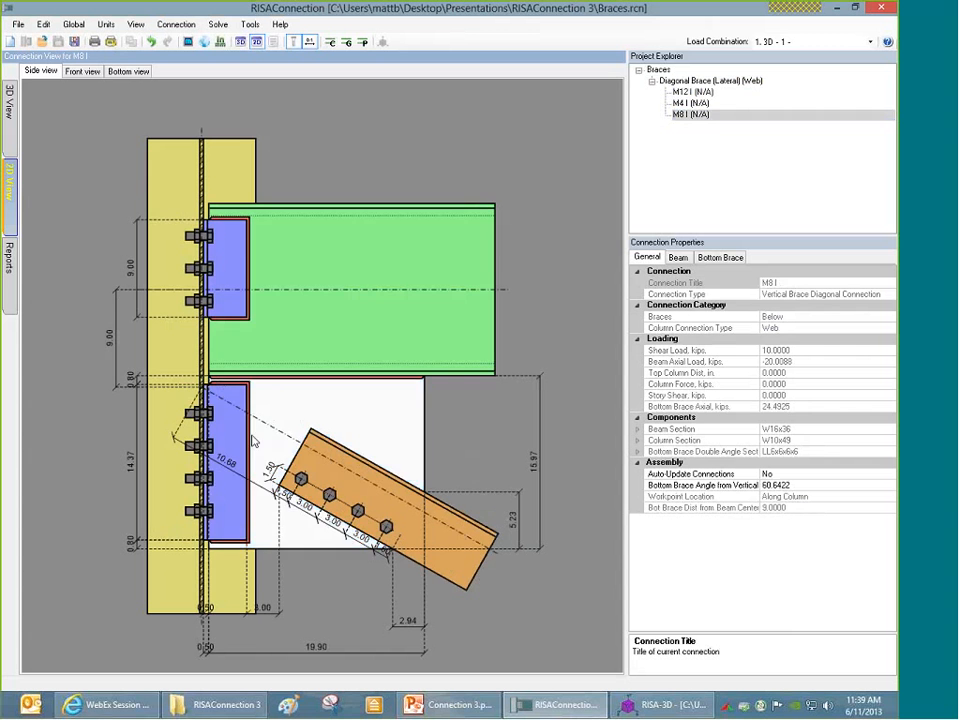
pyautogui.click(361, 413)
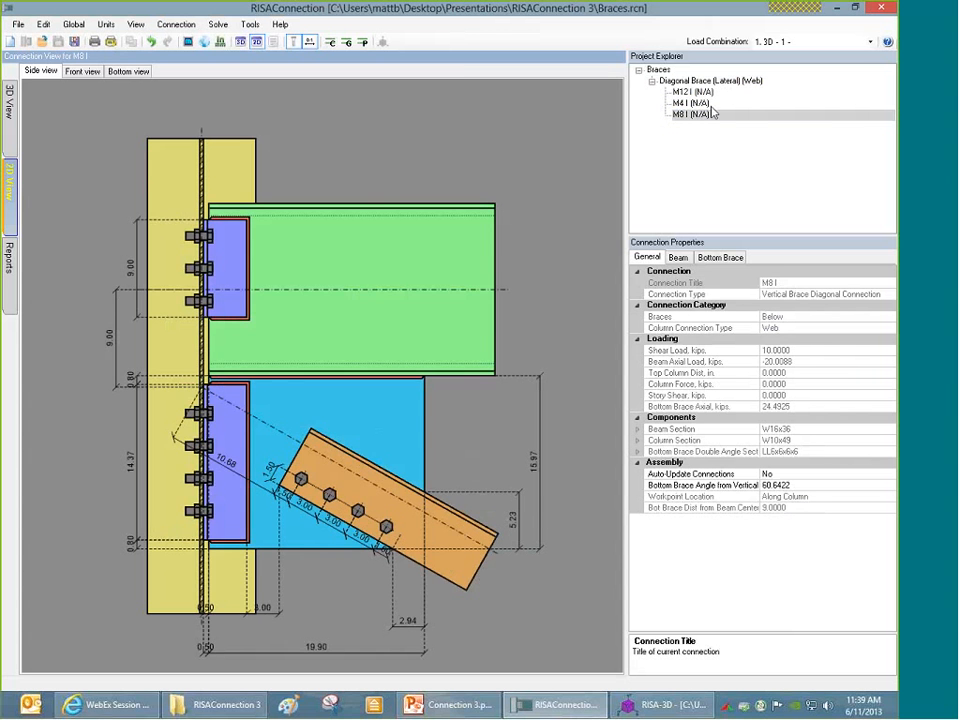
# Step: Inspect connection M12 I in the 3D view and return to its 2D side view
pyautogui.click(693, 91)
pyautogui.click(7, 130)
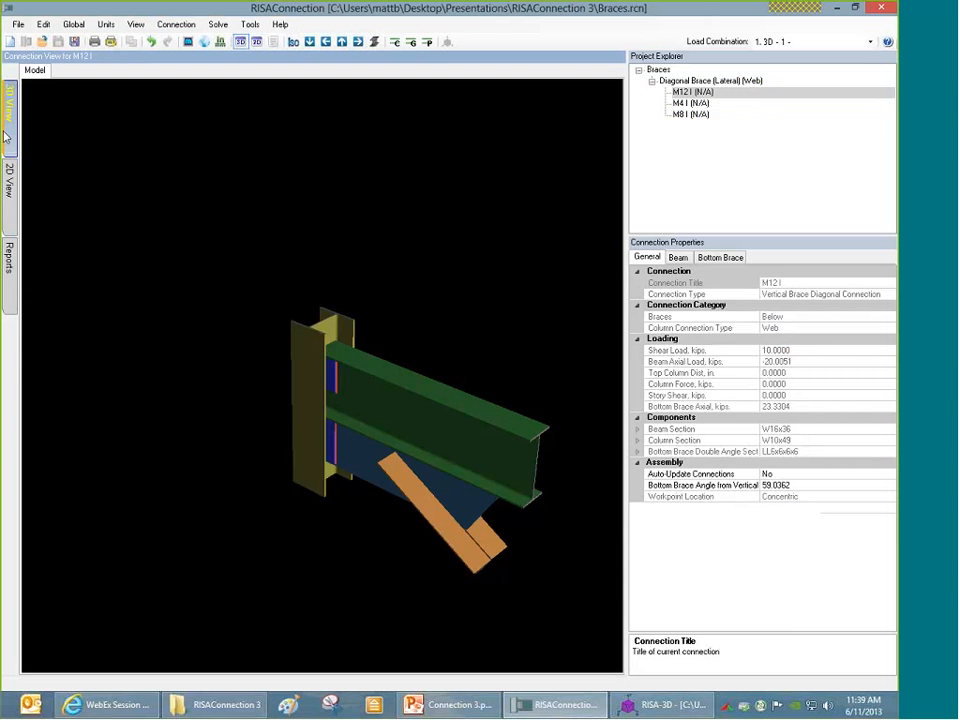
pyautogui.click(11, 198)
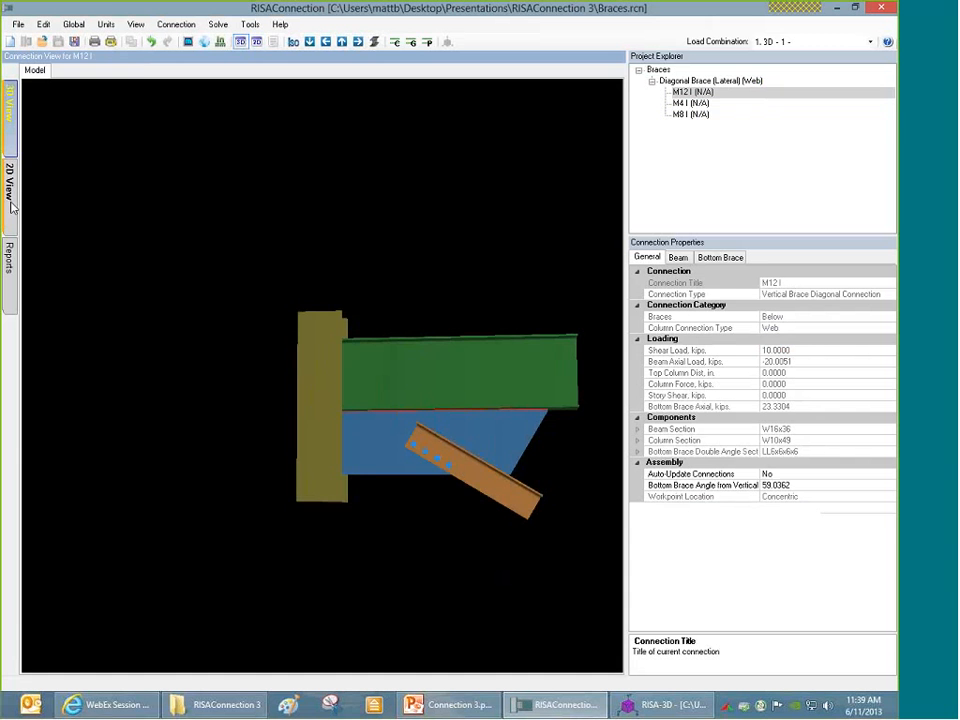
pyautogui.click(11, 204)
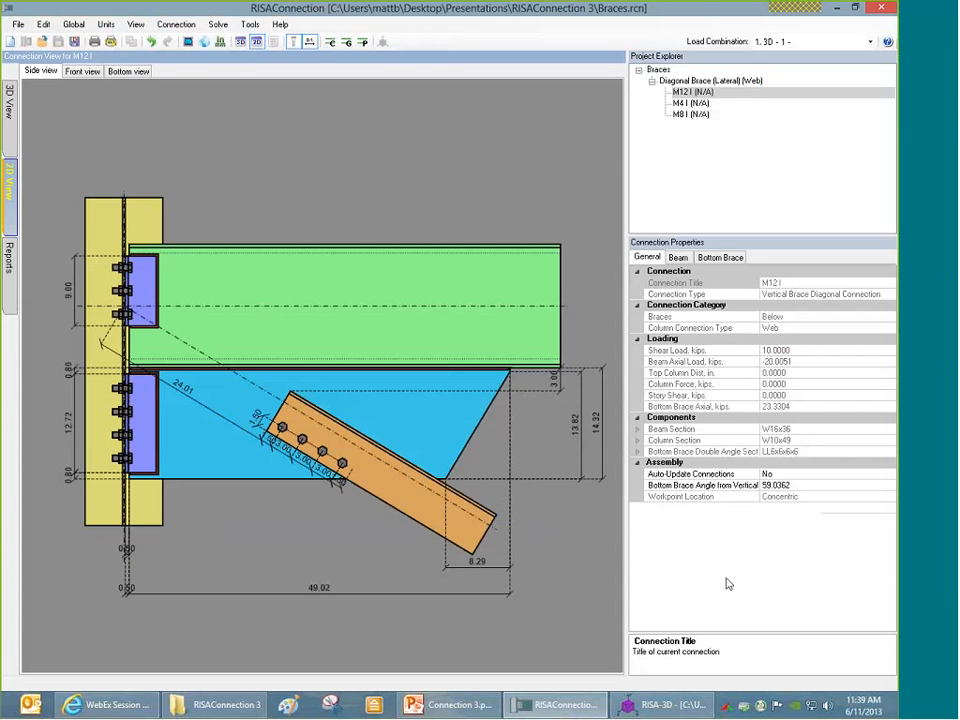
# Step: Compare the brace angles on the Physical Geometry slides in PowerPoint with the bottom brace angle of connection M12 I in RISAConnection
pyautogui.click(462, 706)
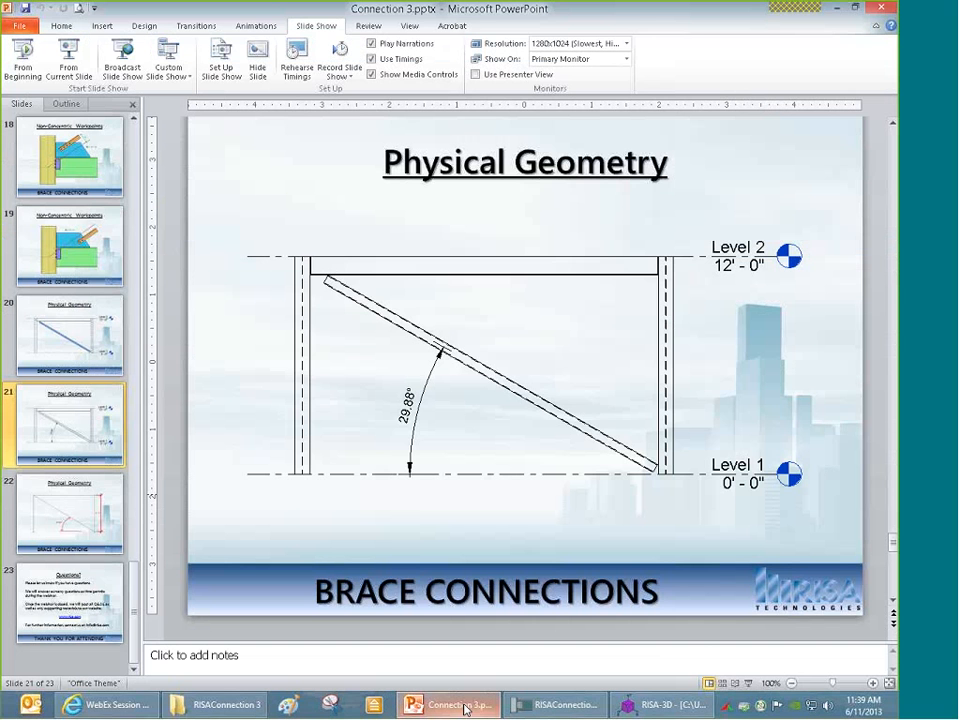
pyautogui.click(84, 522)
pyautogui.click(84, 437)
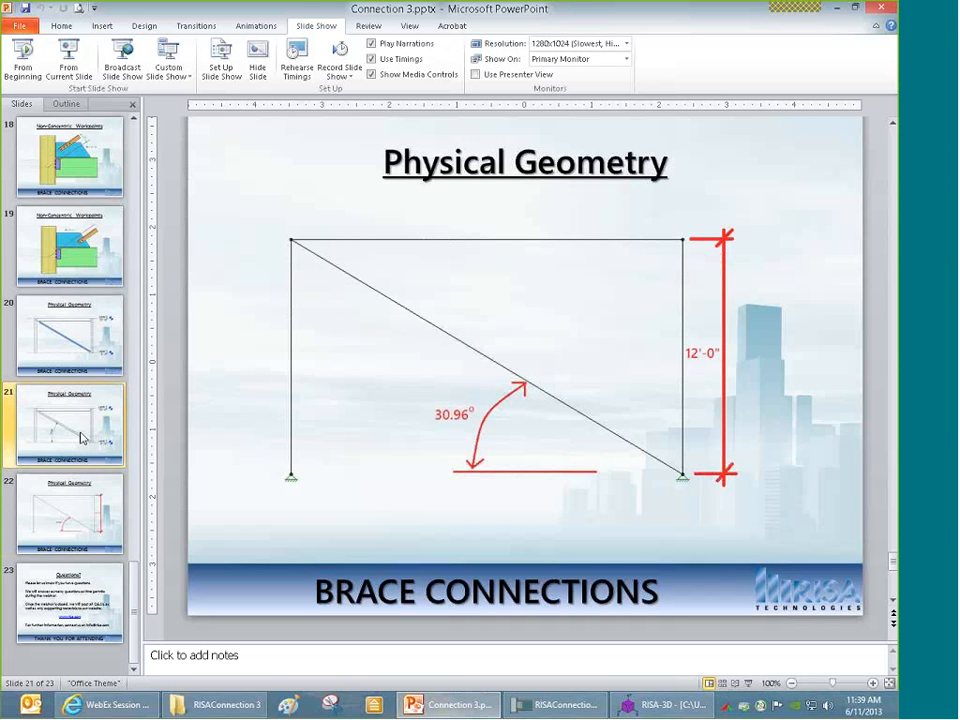
pyautogui.click(547, 706)
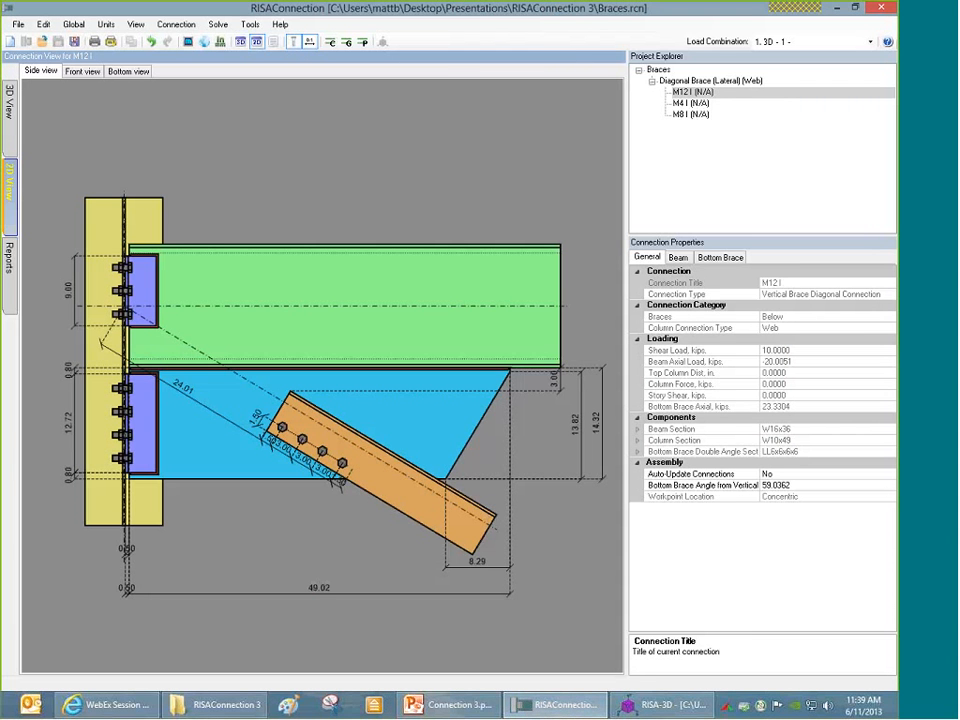
pyautogui.moveTo(529, 710)
pyautogui.click(795, 488)
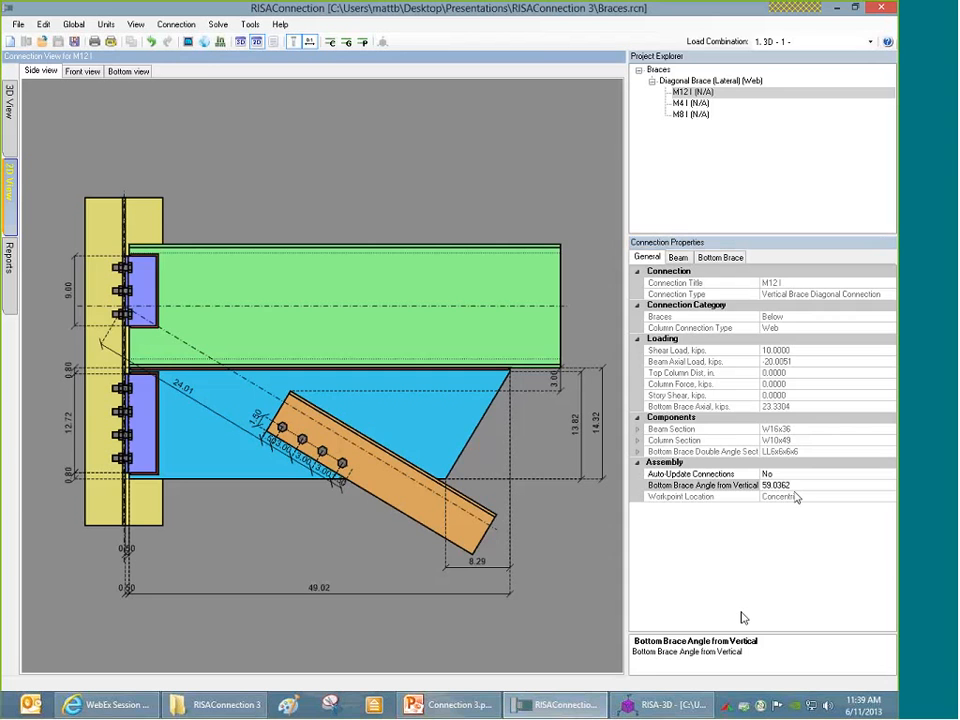
pyautogui.click(553, 706)
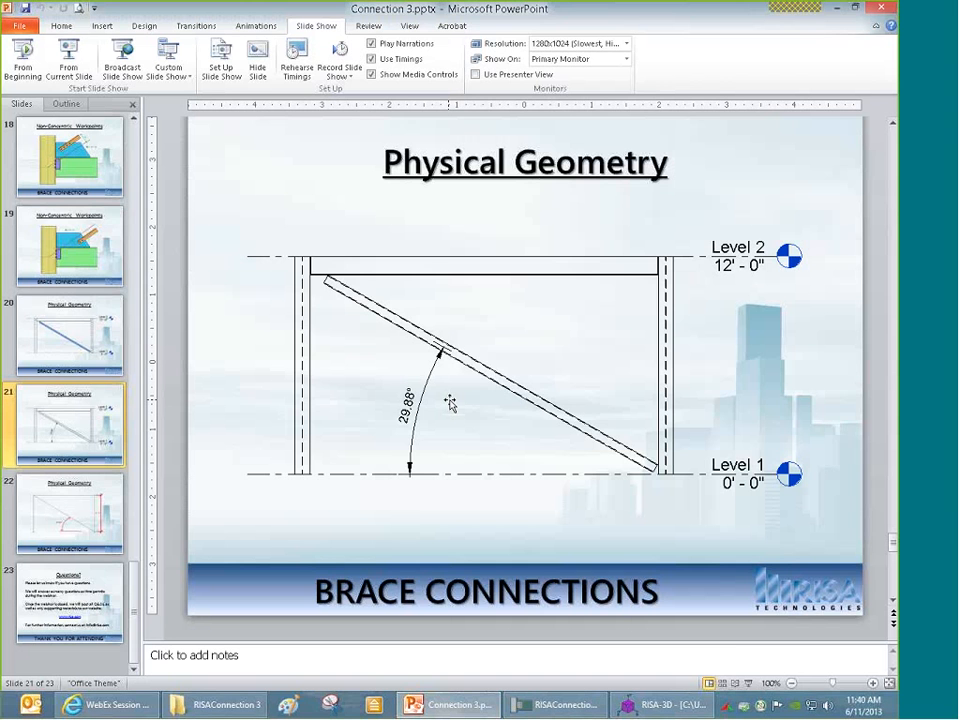
pyautogui.click(563, 705)
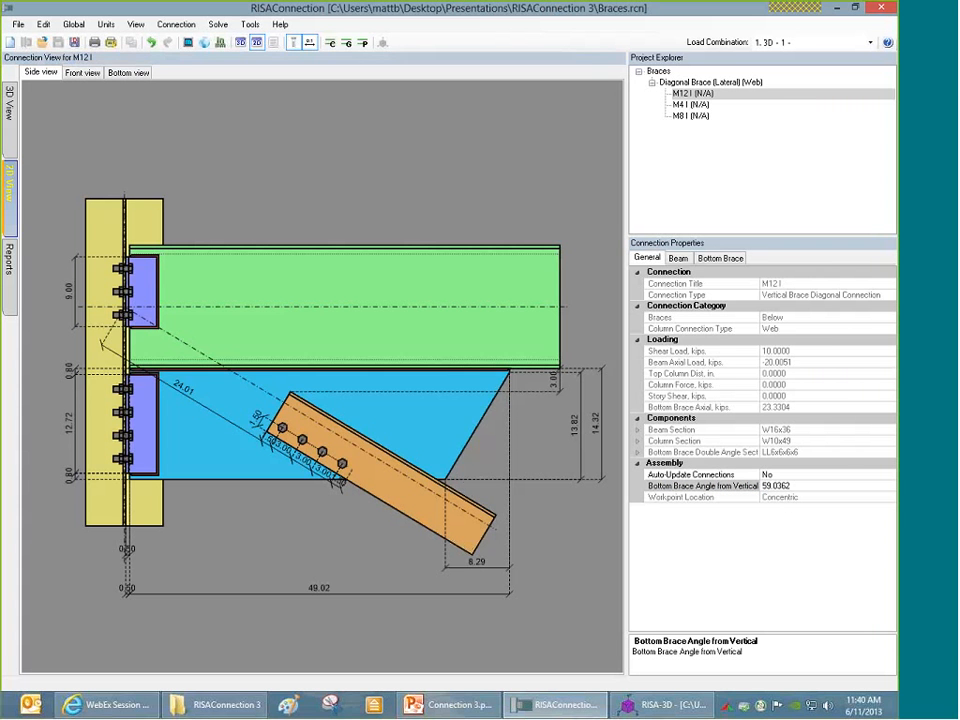
# Step: Override the bottom brace angle from vertical of connection M12 I with 60.12 degrees
pyautogui.click(620, 499)
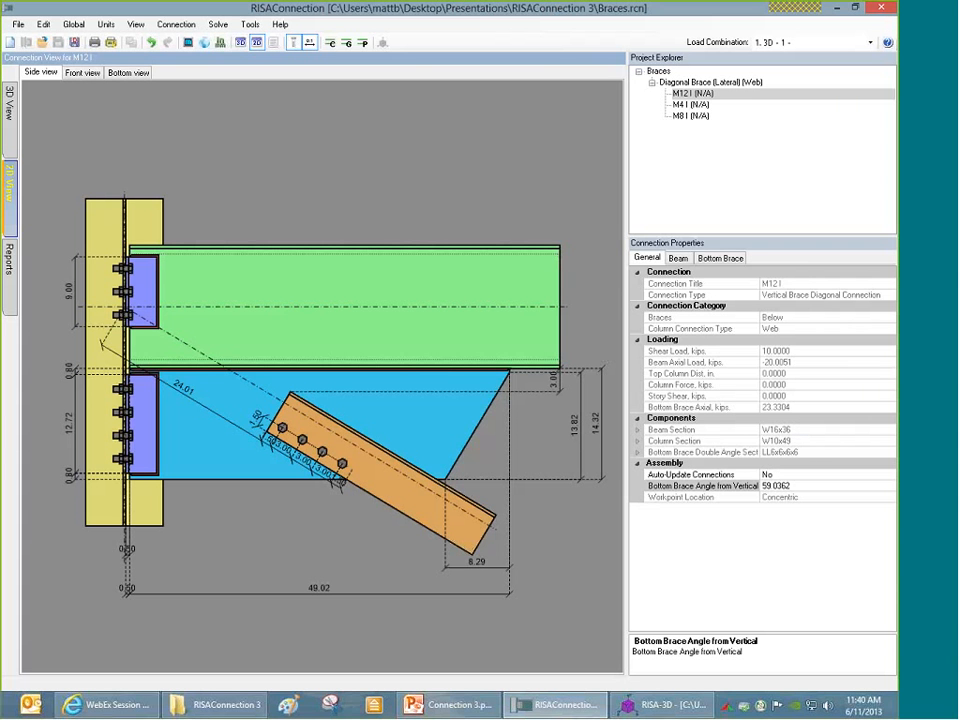
pyautogui.click(889, 488)
pyautogui.click(889, 487)
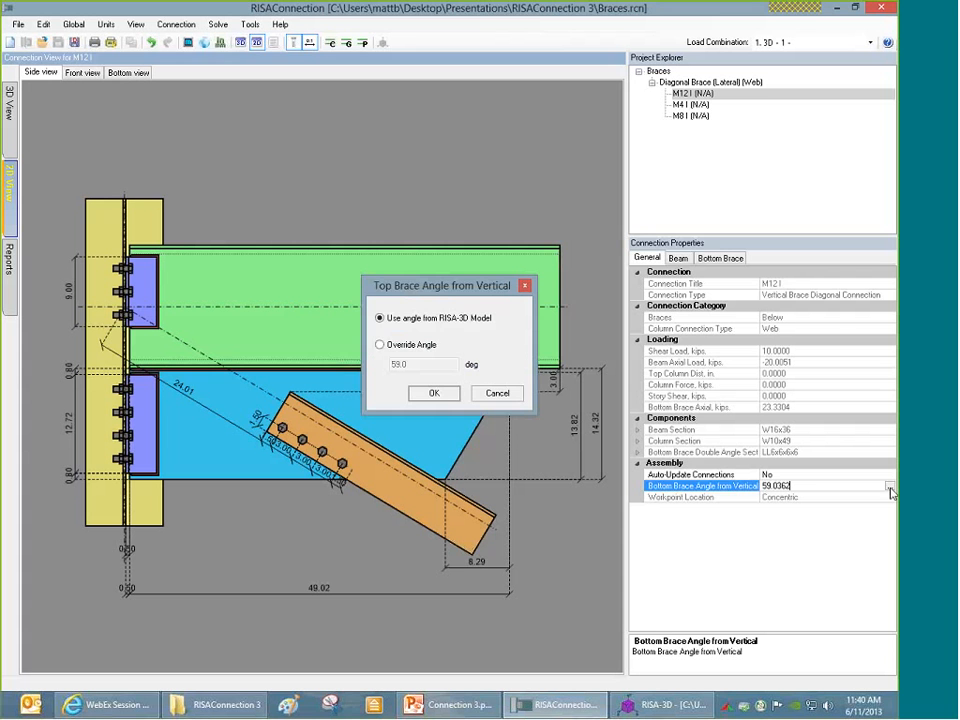
pyautogui.moveTo(468, 296); pyautogui.dragTo(541, 251)
pyautogui.click(482, 299)
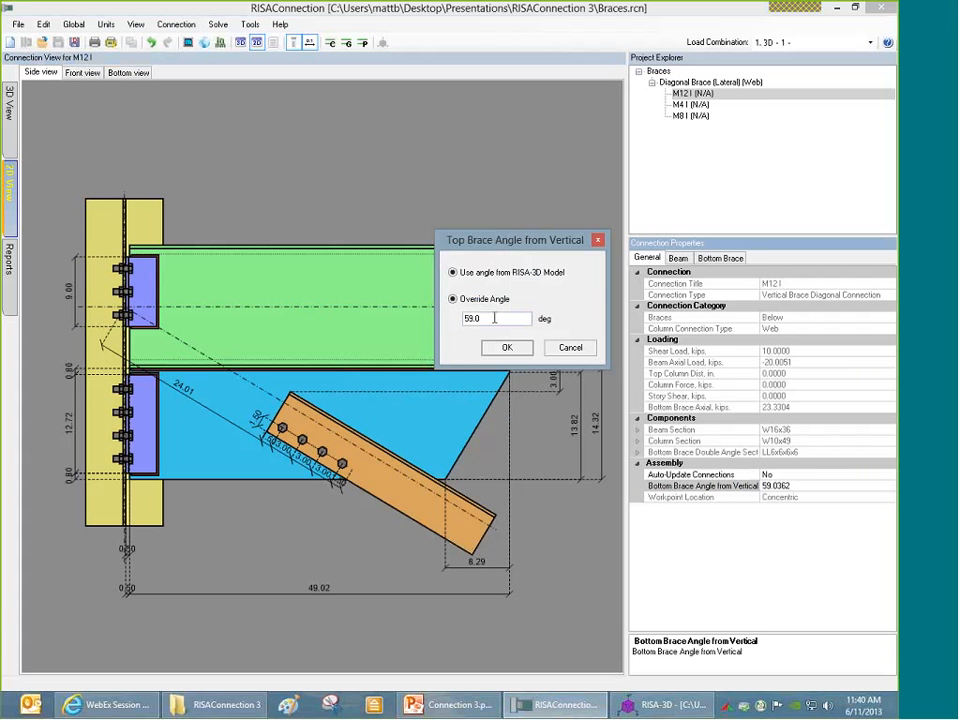
pyautogui.doubleClick(494, 318)
pyautogui.write('60')
pyautogui.press('Return')
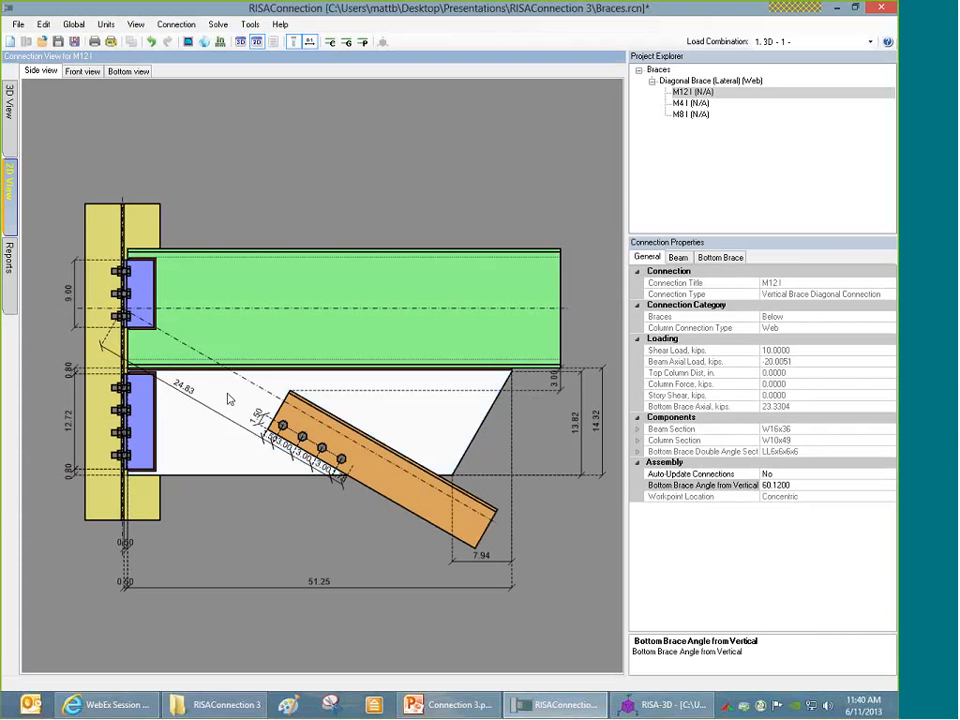
# Step: Export the M12 I connection view to a DXF file in inches with a CAD scale factor of 1.000
pyautogui.click(18, 24)
pyautogui.moveTo(45, 121)
pyautogui.click(193, 155)
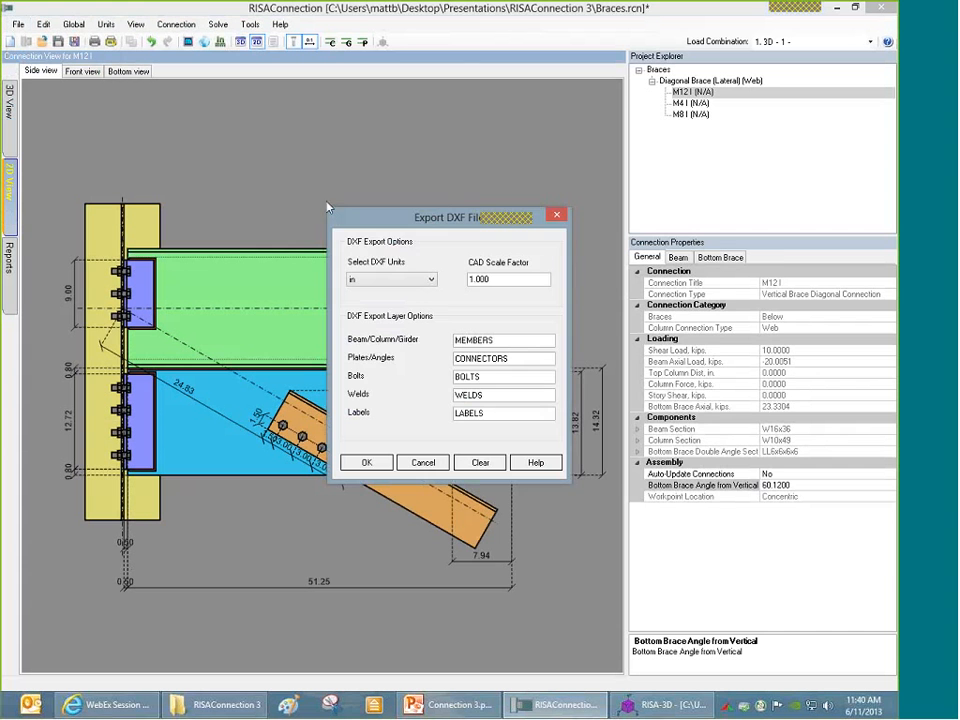
pyautogui.click(367, 463)
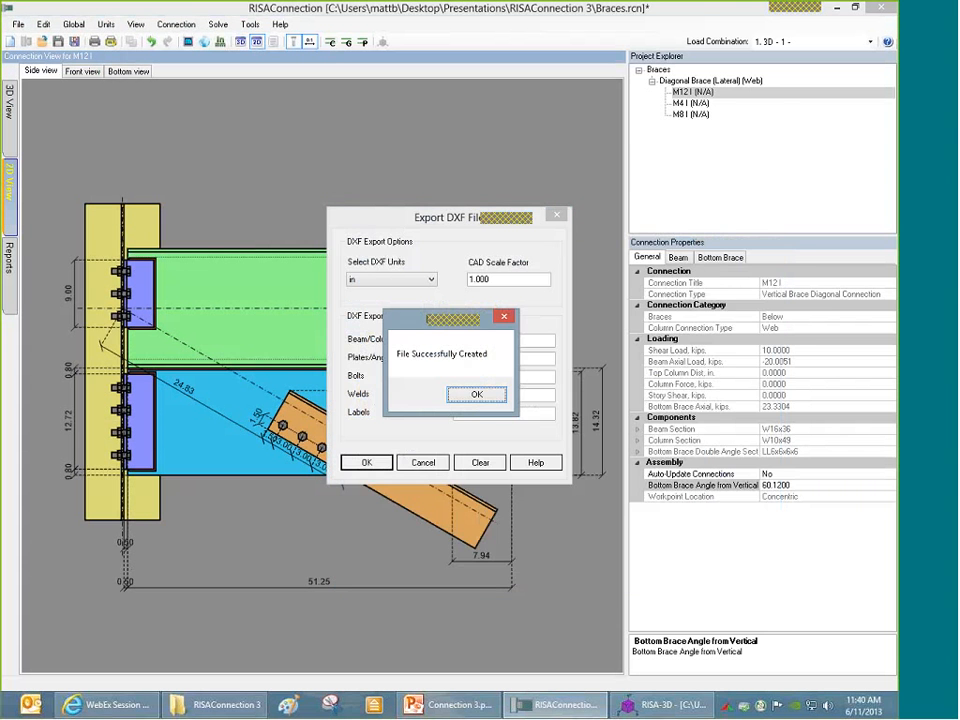
pyautogui.click(482, 397)
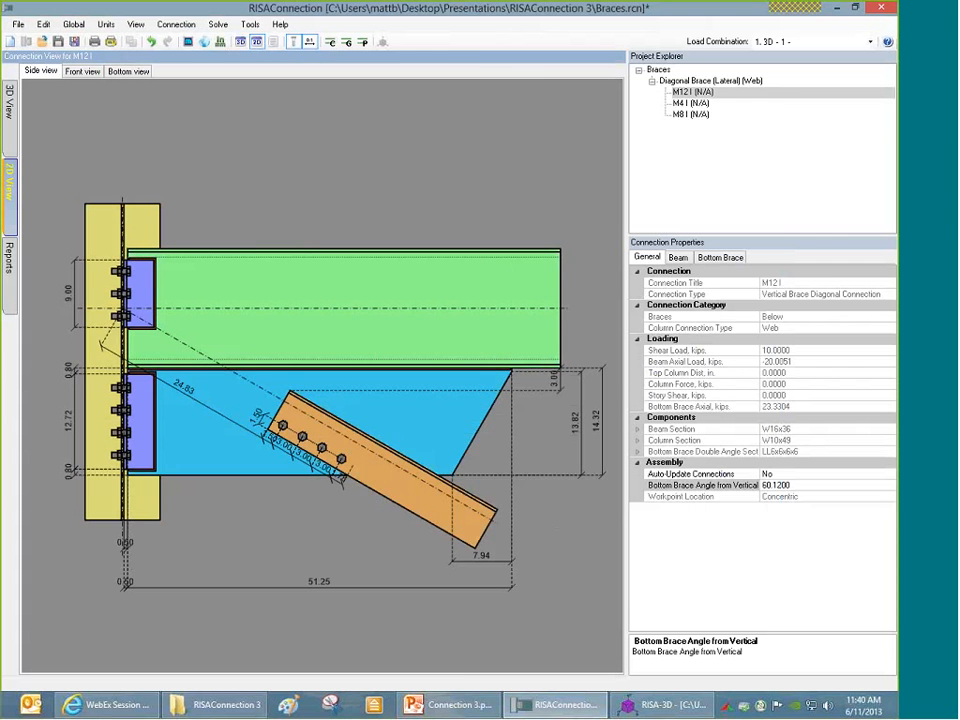
# Step: Close the joint reactions results in RISA-3D, then switch through RISAConnection to the Physical Geometry slide in PowerPoint
pyautogui.click(661, 708)
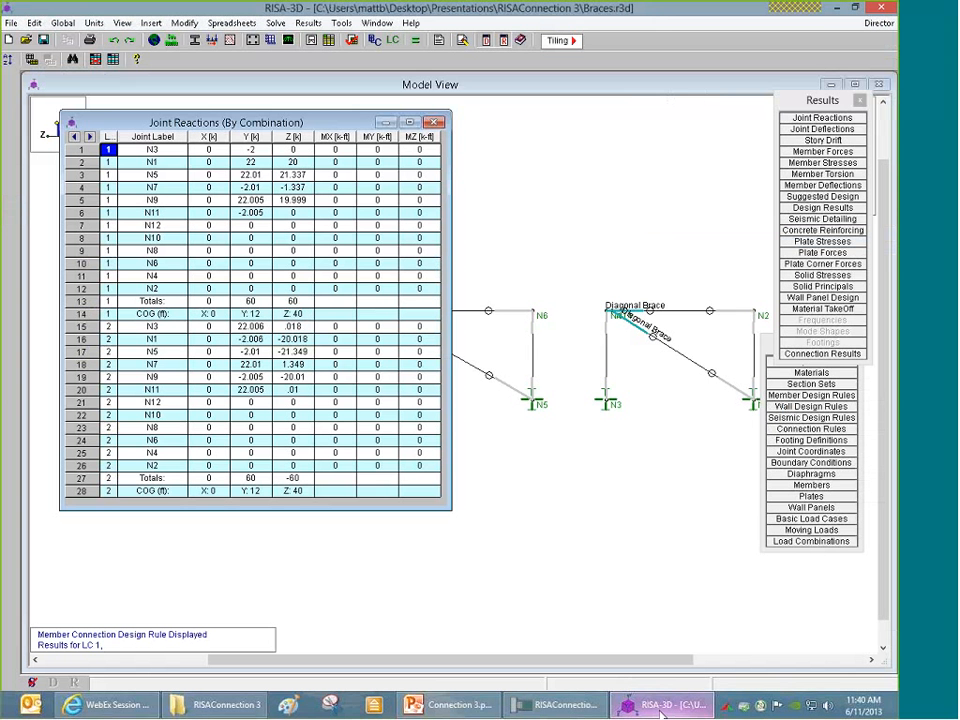
pyautogui.click(434, 122)
pyautogui.click(647, 710)
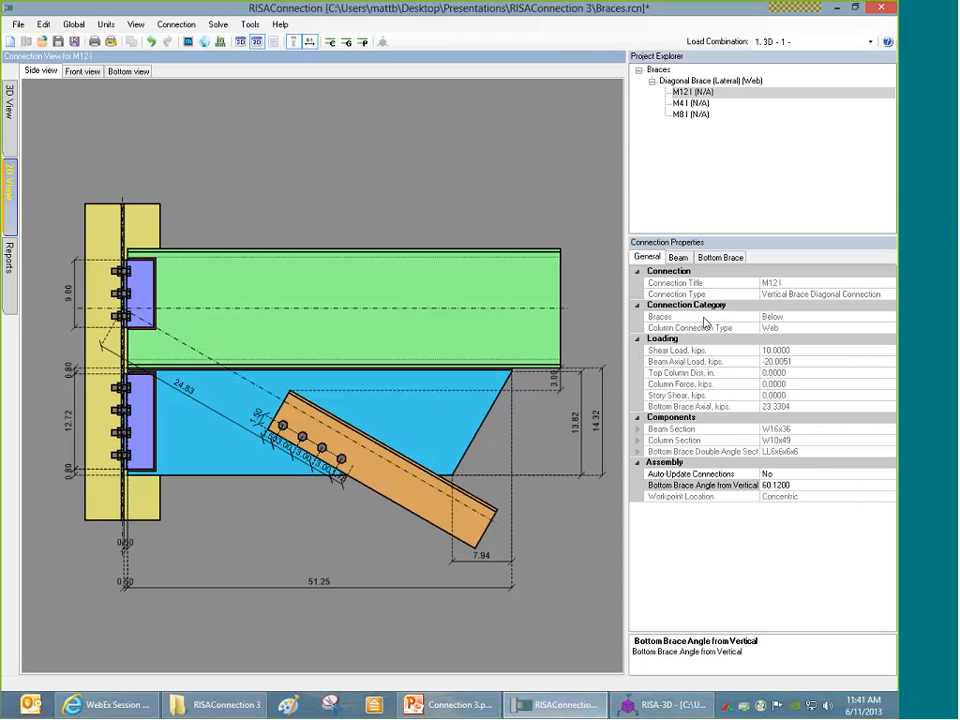
pyautogui.click(453, 705)
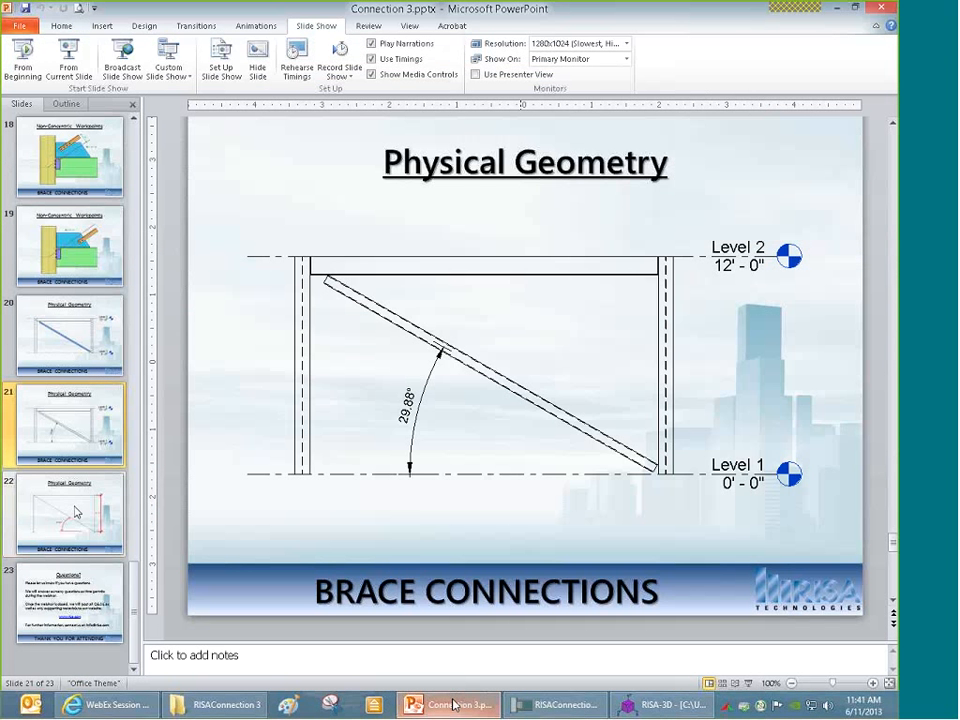